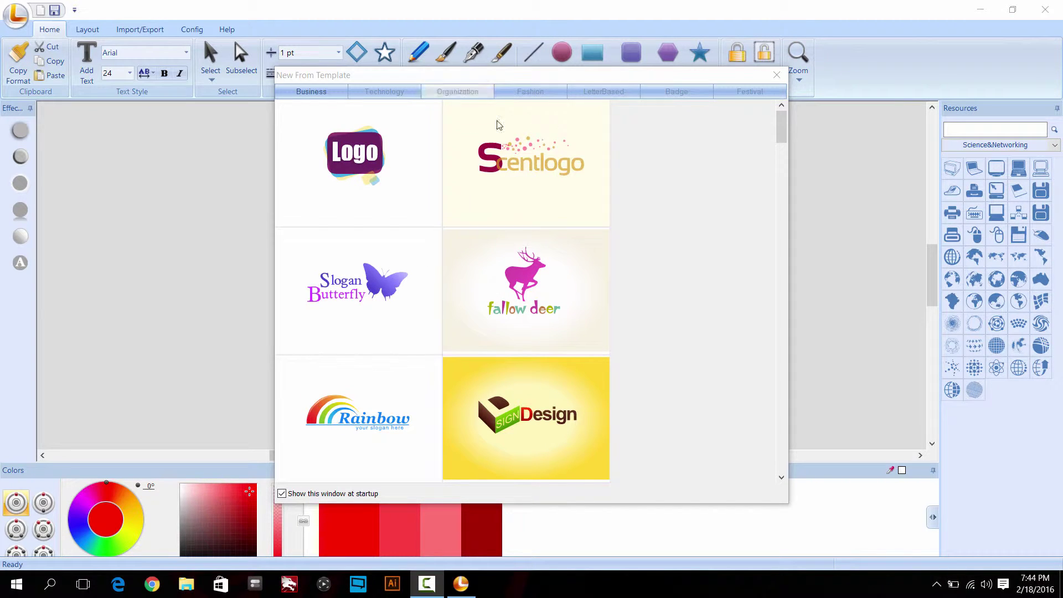
# - Move the template window higher and sample the Festival, Badge and LetterBased template categories
pyautogui.click(424, 77)
pyautogui.moveTo(424, 76); pyautogui.dragTo(379, 45)
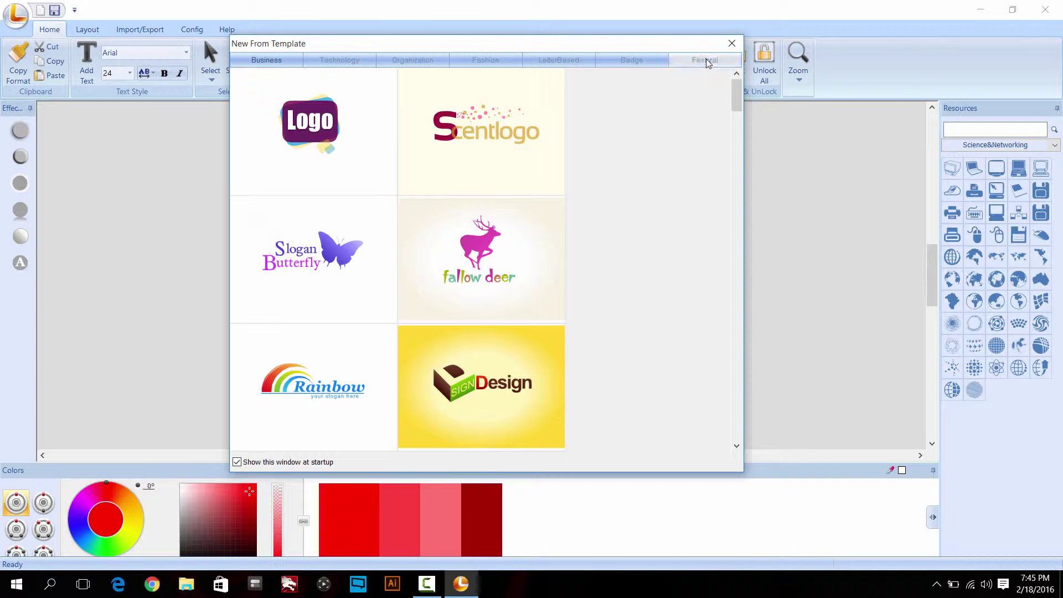
pyautogui.click(683, 60)
pyautogui.click(620, 59)
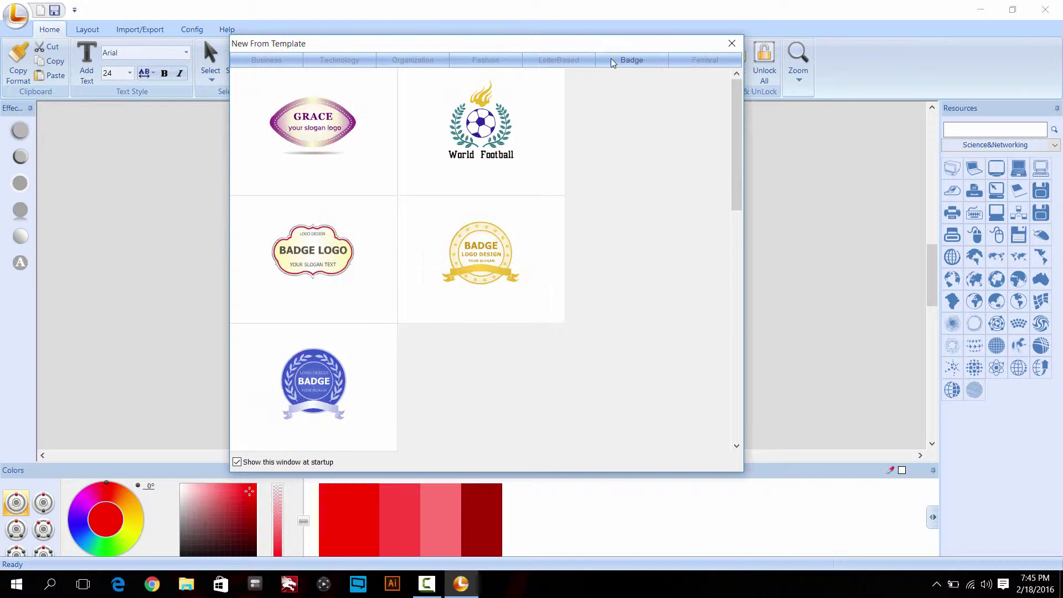
pyautogui.click(559, 60)
# - Look through the Festival logo templates, including the New Year, Christmas, Thanksgiving and Halloween designs
pyautogui.click(716, 61)
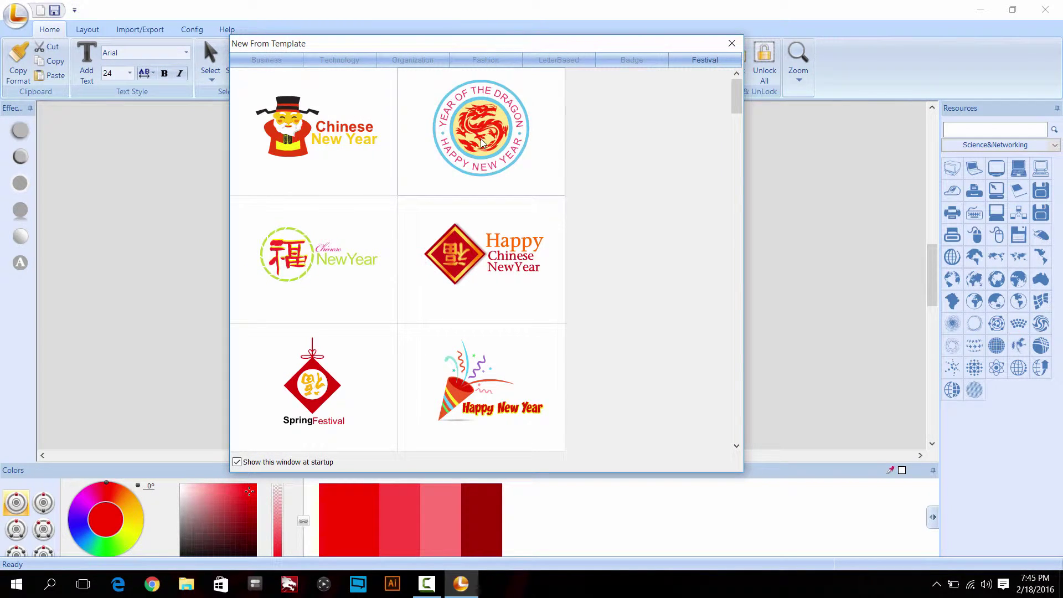
pyautogui.scroll(-5, 534, 278)
pyautogui.scroll(-2, 534, 282)
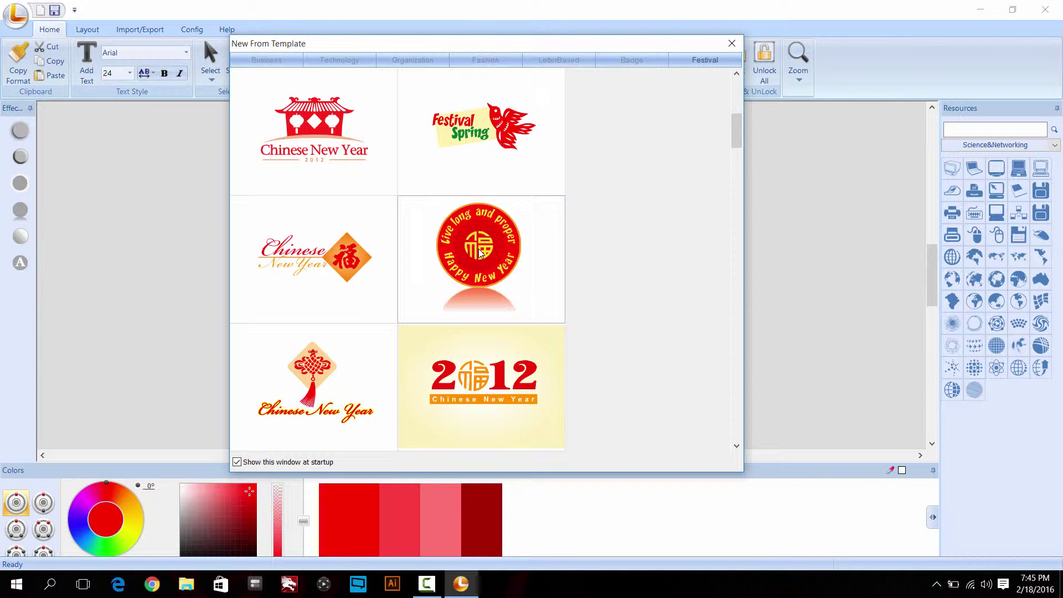
pyautogui.scroll(-12, 482, 254)
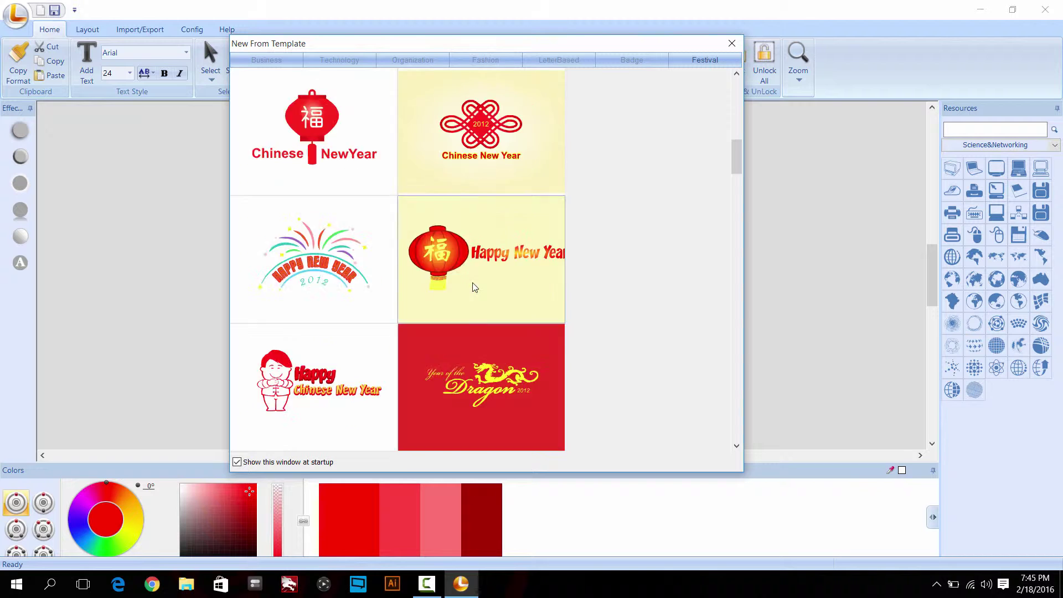
pyautogui.scroll(3, 485, 277)
pyautogui.scroll(-3, 509, 287)
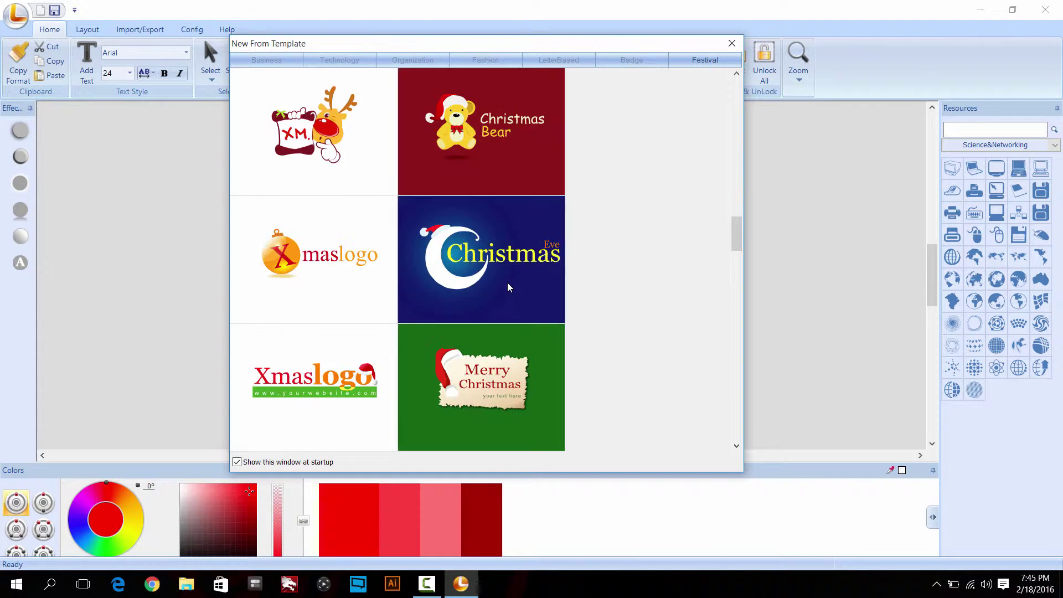
pyautogui.scroll(4, 510, 287)
pyautogui.scroll(-8, 510, 287)
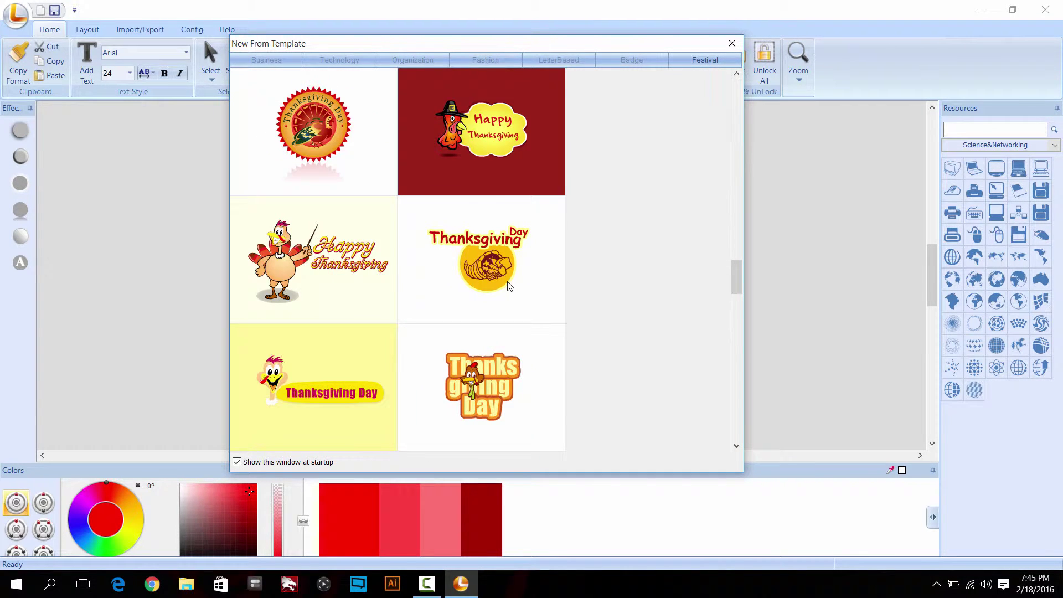
pyautogui.scroll(-6, 510, 287)
pyautogui.scroll(-8, 510, 286)
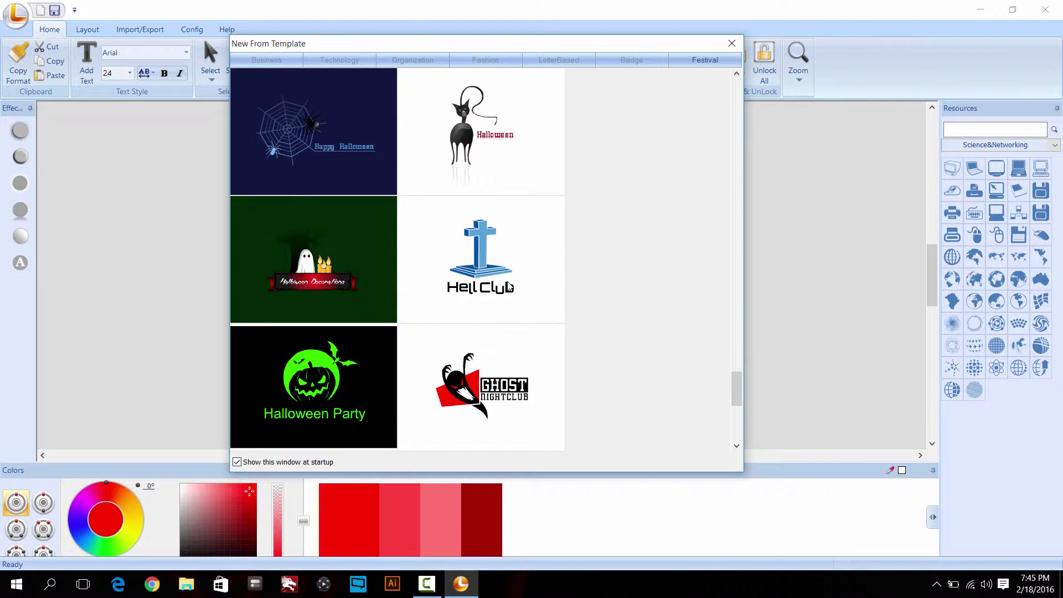
pyautogui.scroll(4, 510, 287)
pyautogui.scroll(-2, 510, 286)
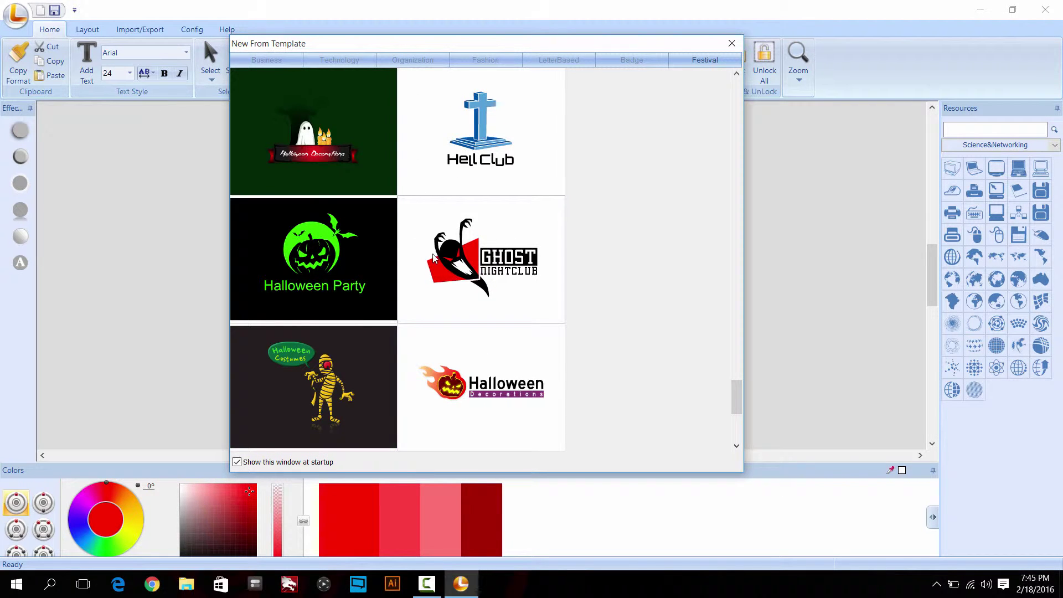
pyautogui.scroll(-2, 559, 297)
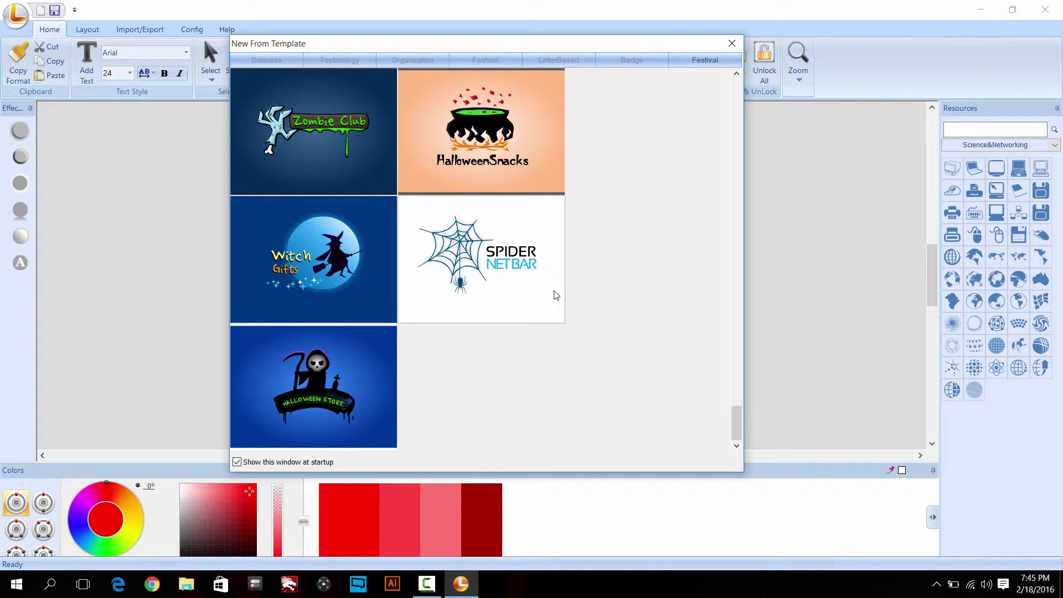
pyautogui.scroll(6, 574, 288)
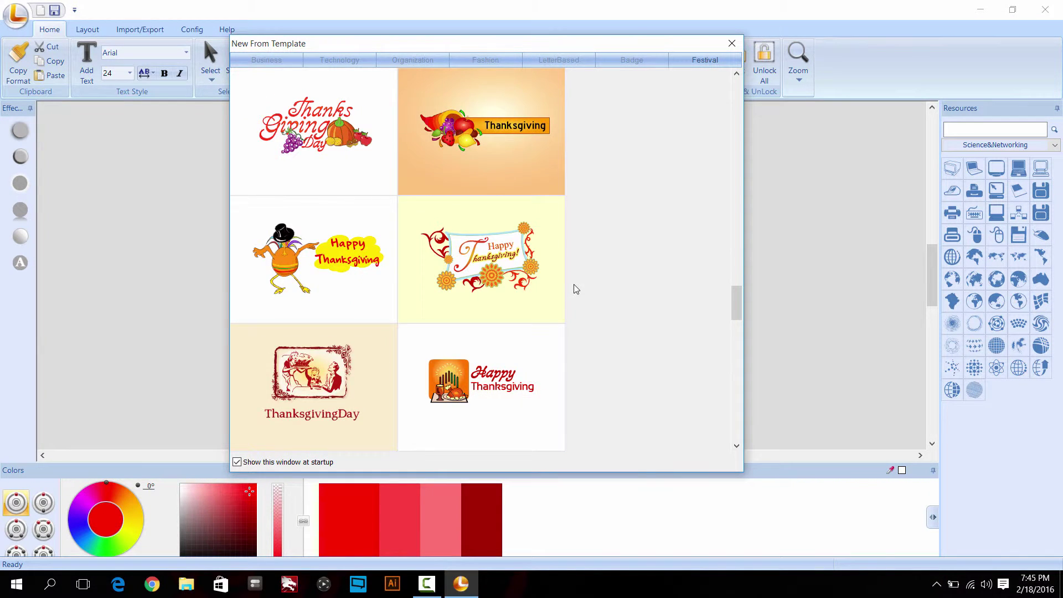
pyautogui.scroll(4, 574, 285)
pyautogui.scroll(-2, 559, 284)
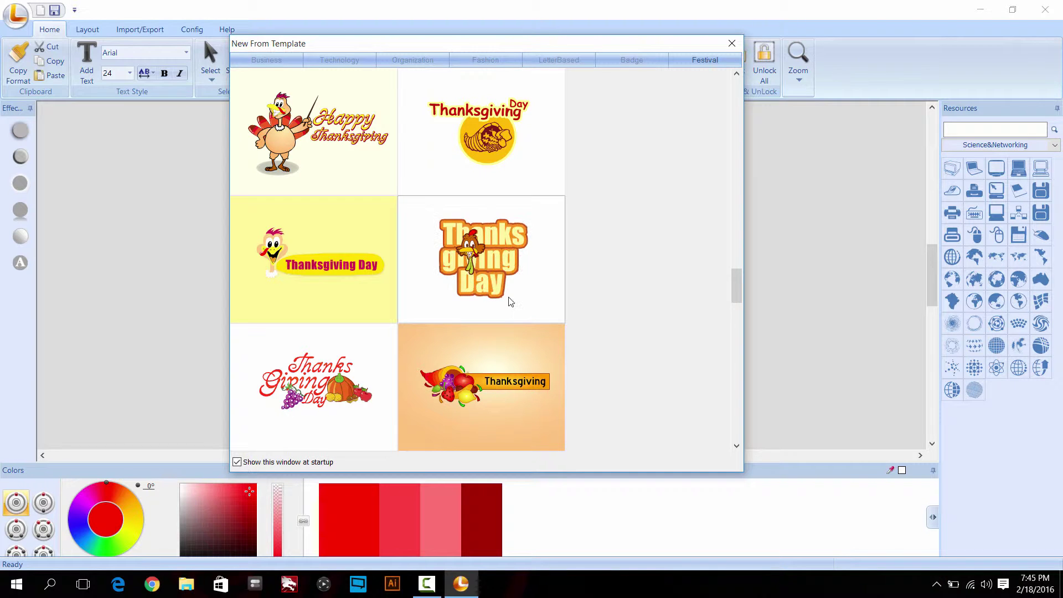
pyautogui.scroll(3, 572, 294)
# - Look through the Badge and LetterBased logo templates
pyautogui.click(634, 66)
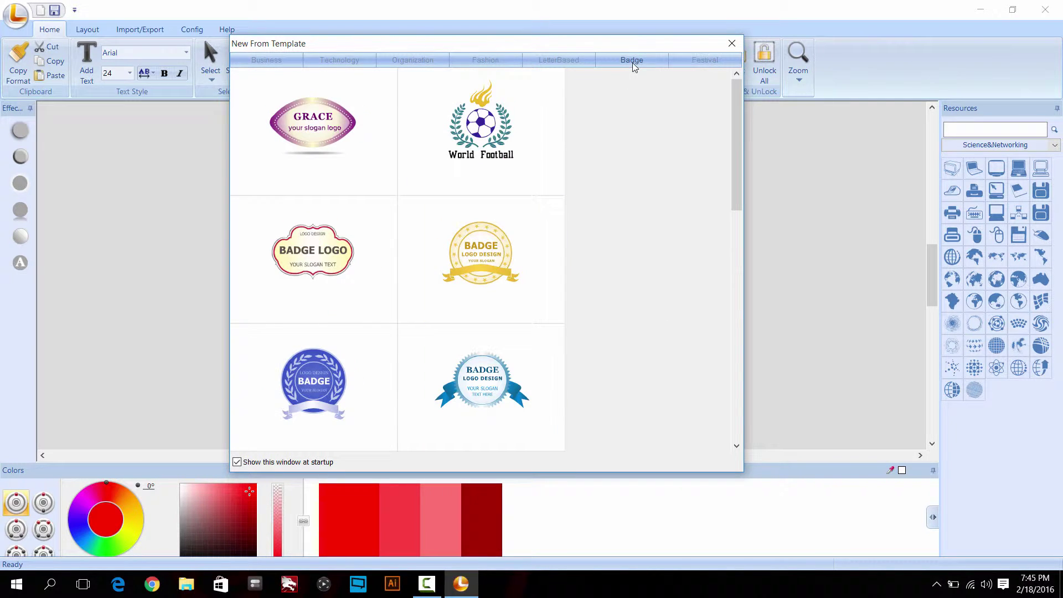
pyautogui.scroll(-5, 627, 240)
pyautogui.scroll(-1, 627, 241)
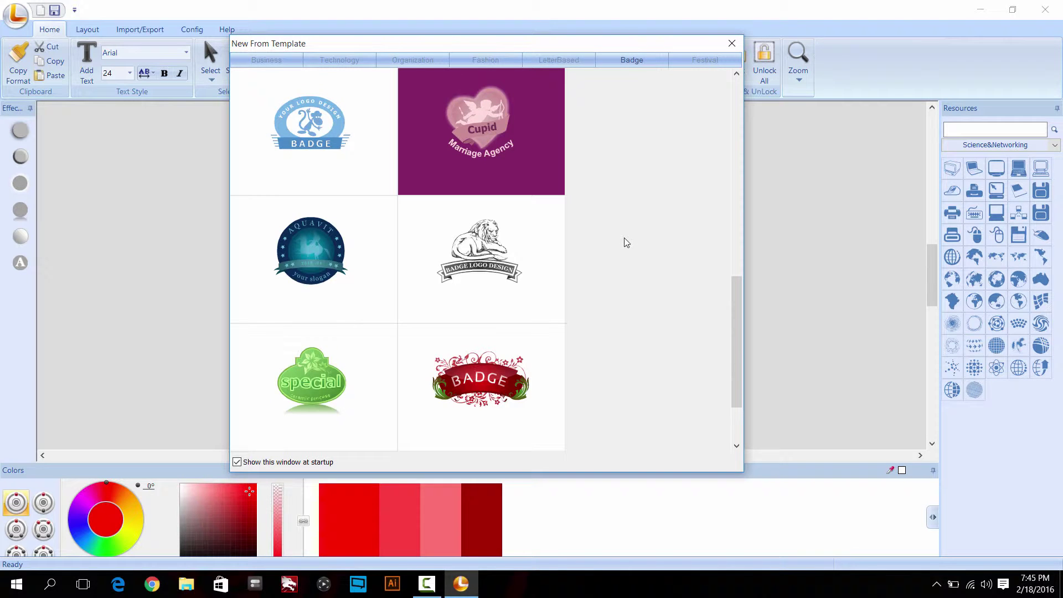
pyautogui.scroll(-1, 613, 255)
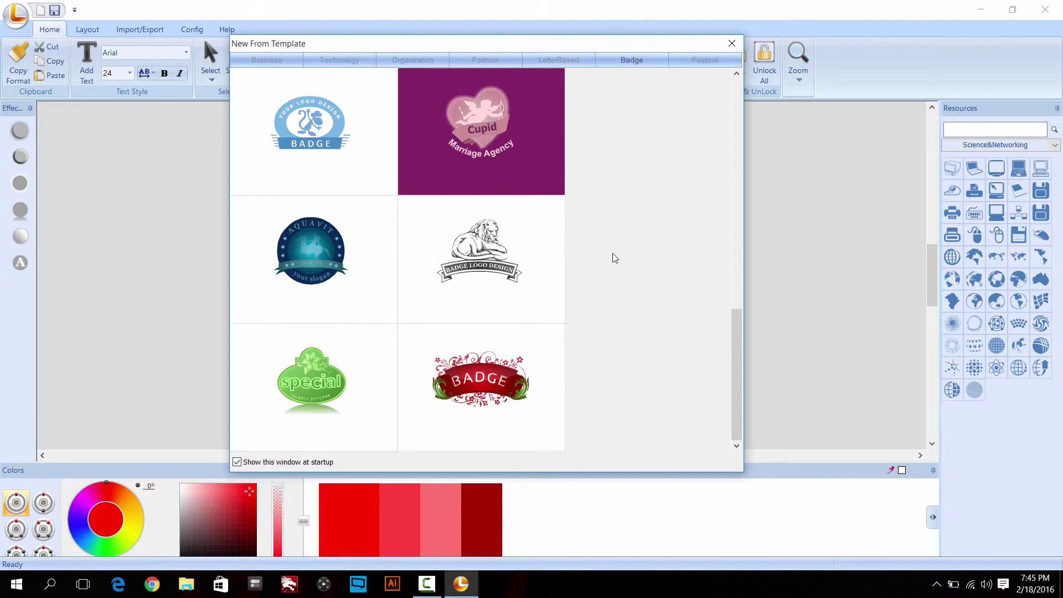
pyautogui.scroll(5, 612, 255)
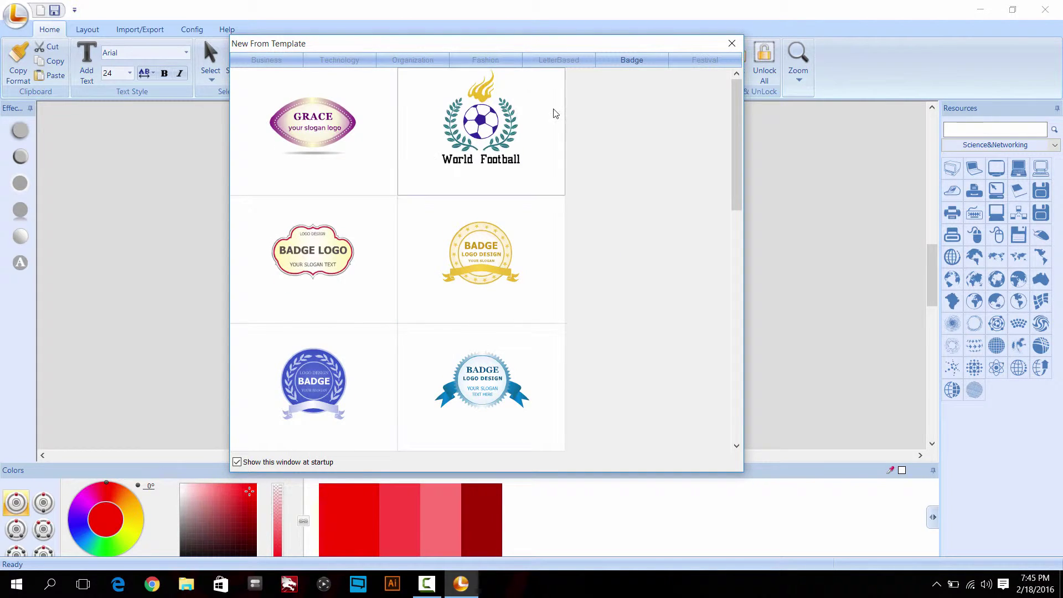
pyautogui.click(571, 61)
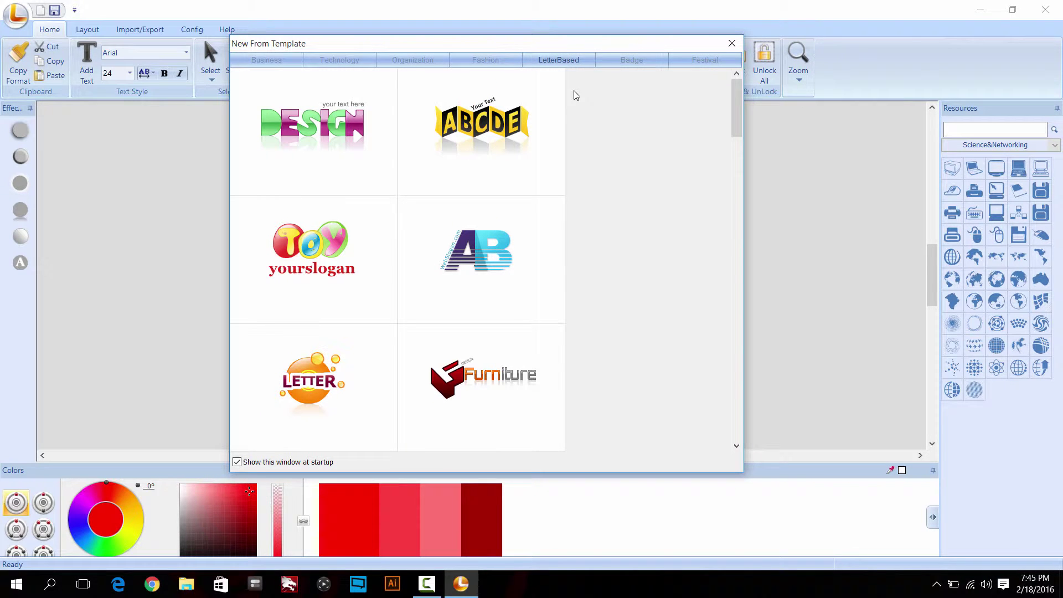
pyautogui.scroll(-3, 480, 308)
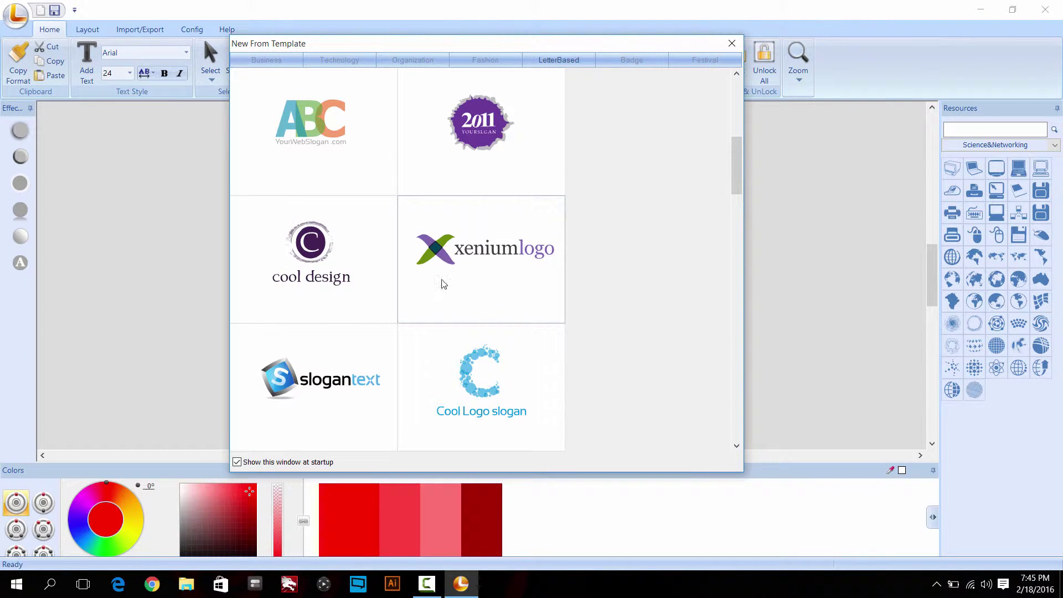
pyautogui.scroll(-1, 453, 227)
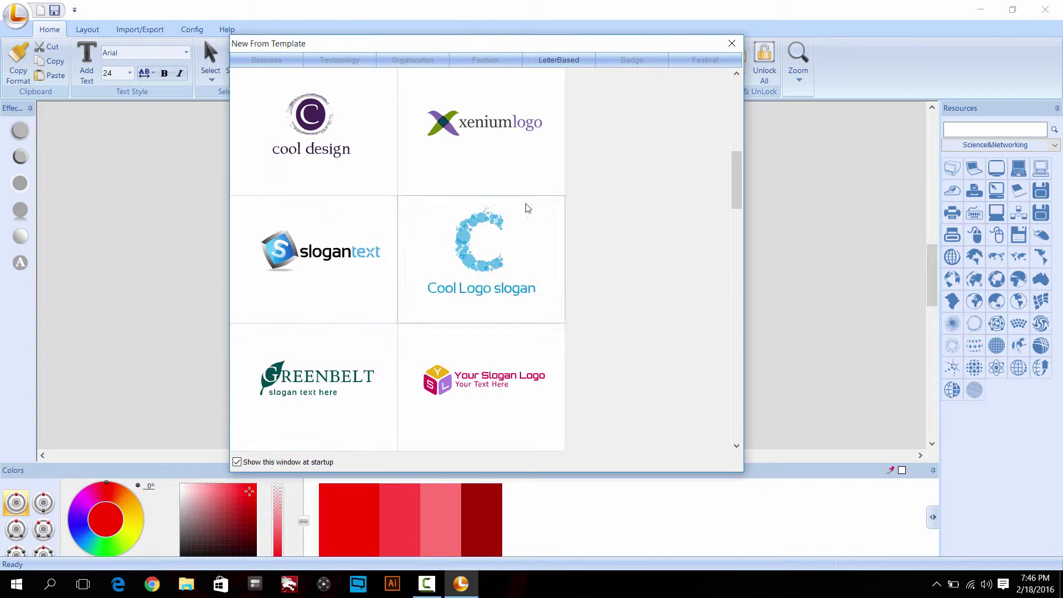
# - Open the GreenTree & Commonweal logo template from the Organization category
pyautogui.click(438, 60)
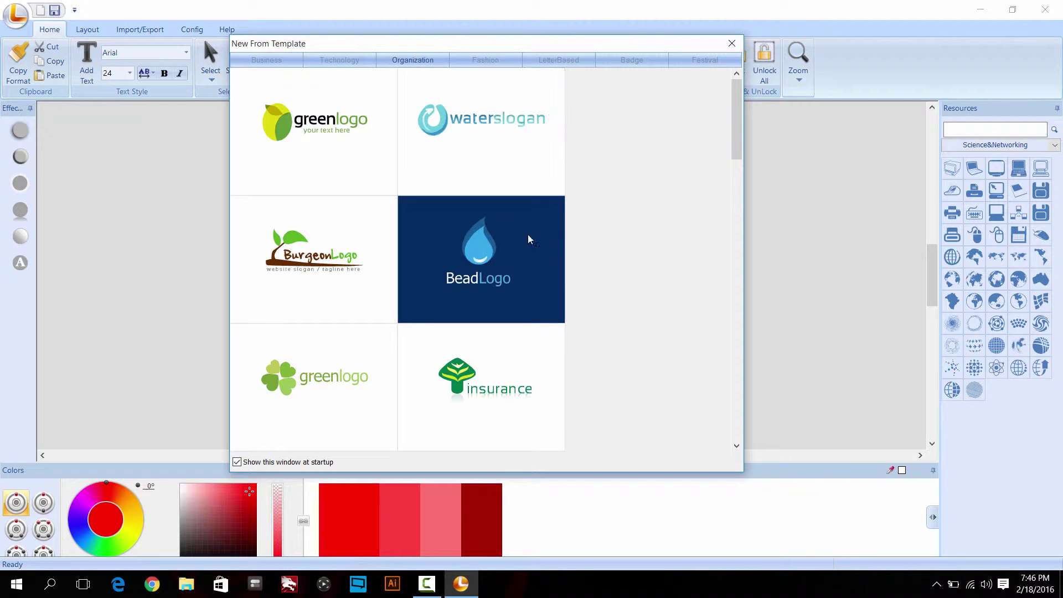
pyautogui.scroll(-2, 548, 244)
pyautogui.scroll(-1, 557, 249)
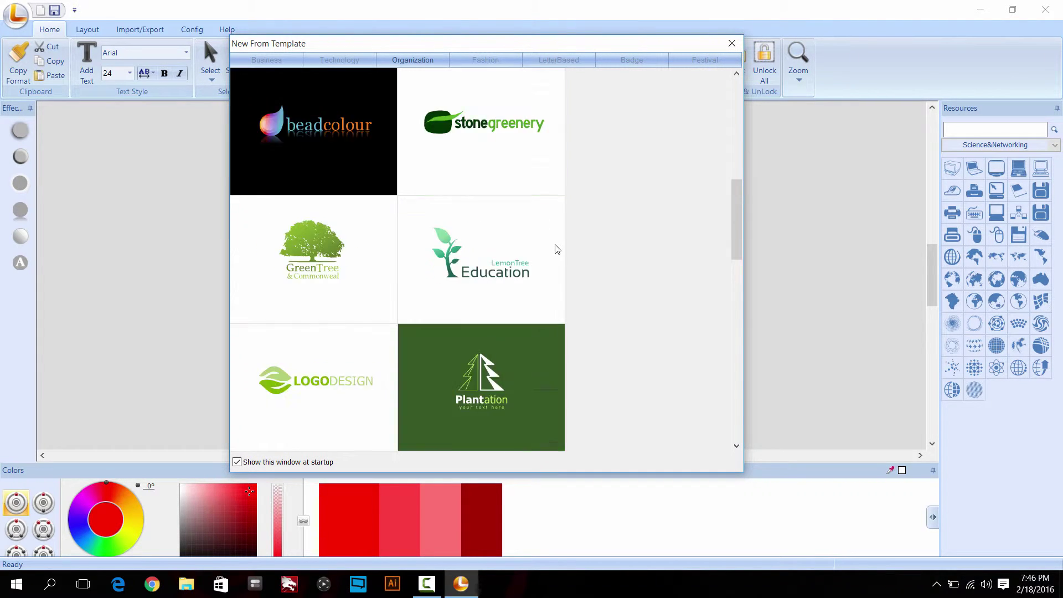
pyautogui.scroll(1, 555, 247)
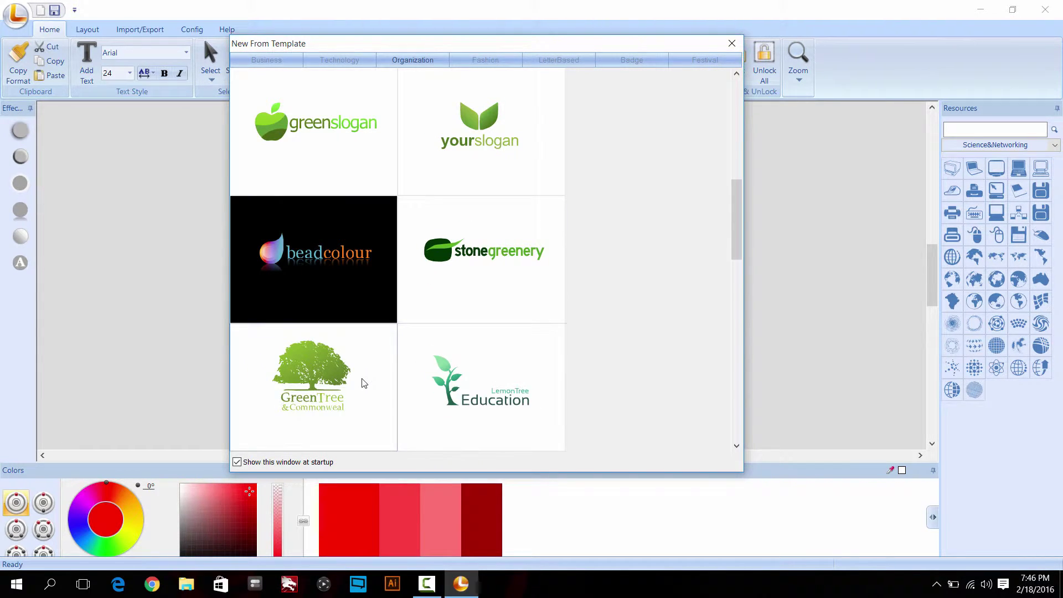
pyautogui.scroll(-2, 361, 379)
pyautogui.scroll(-2, 520, 339)
pyautogui.scroll(6, 522, 335)
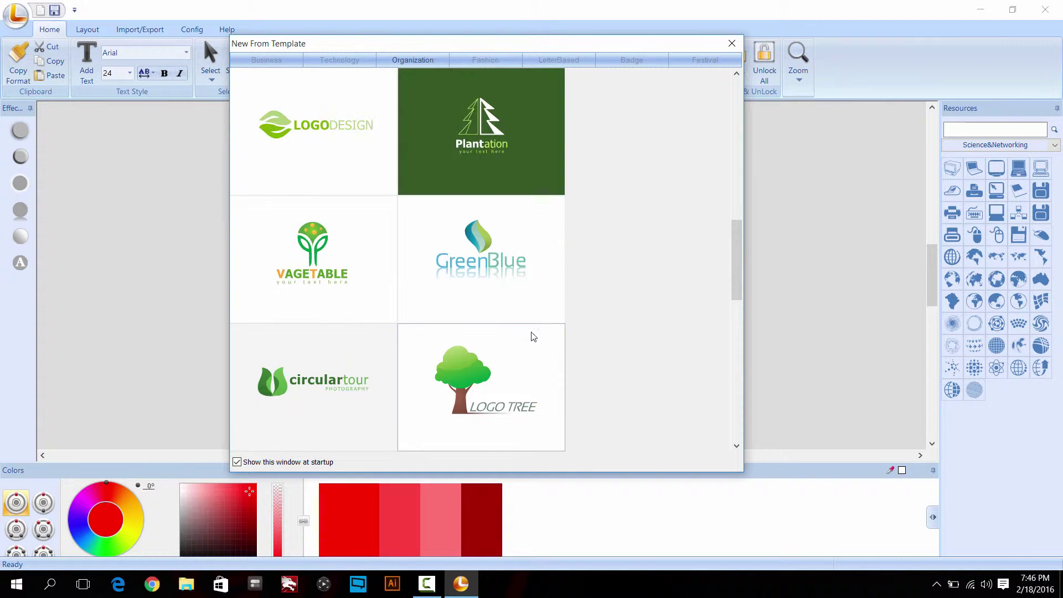
pyautogui.scroll(-6, 637, 326)
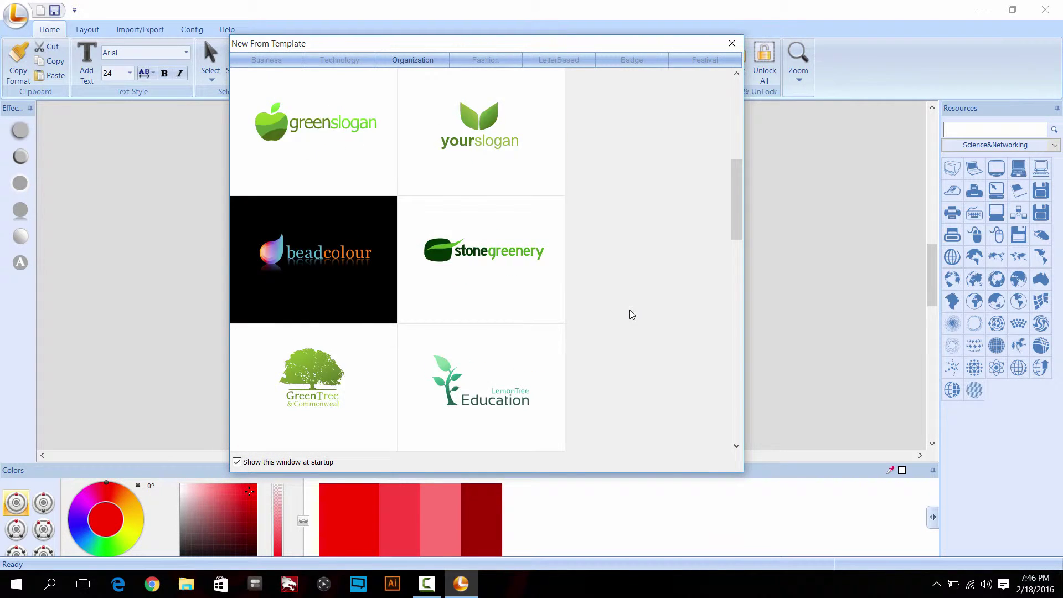
pyautogui.scroll(-1, 639, 332)
pyautogui.scroll(5, 643, 332)
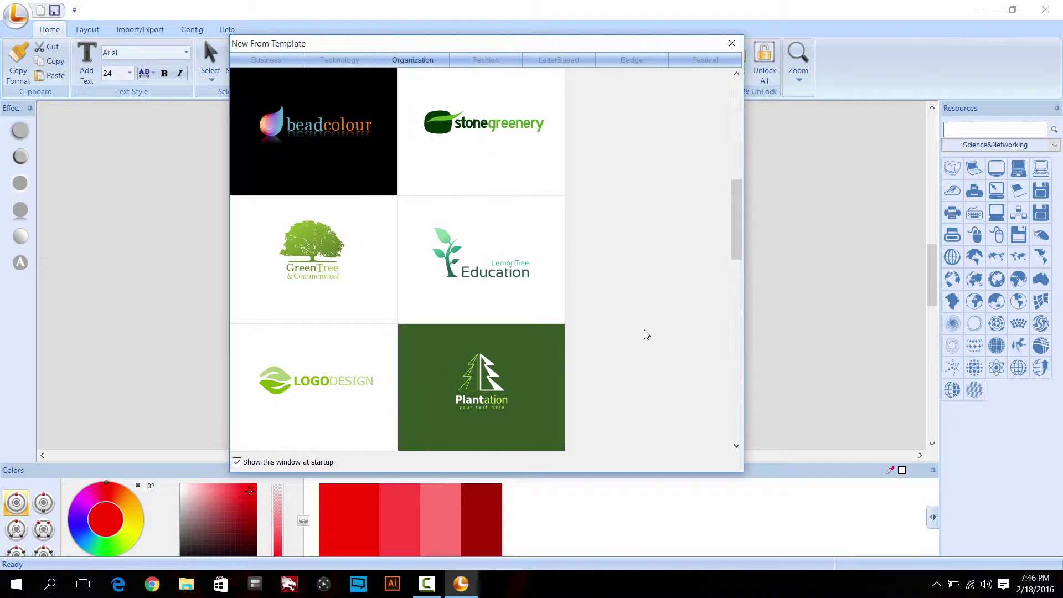
pyautogui.doubleClick(278, 250)
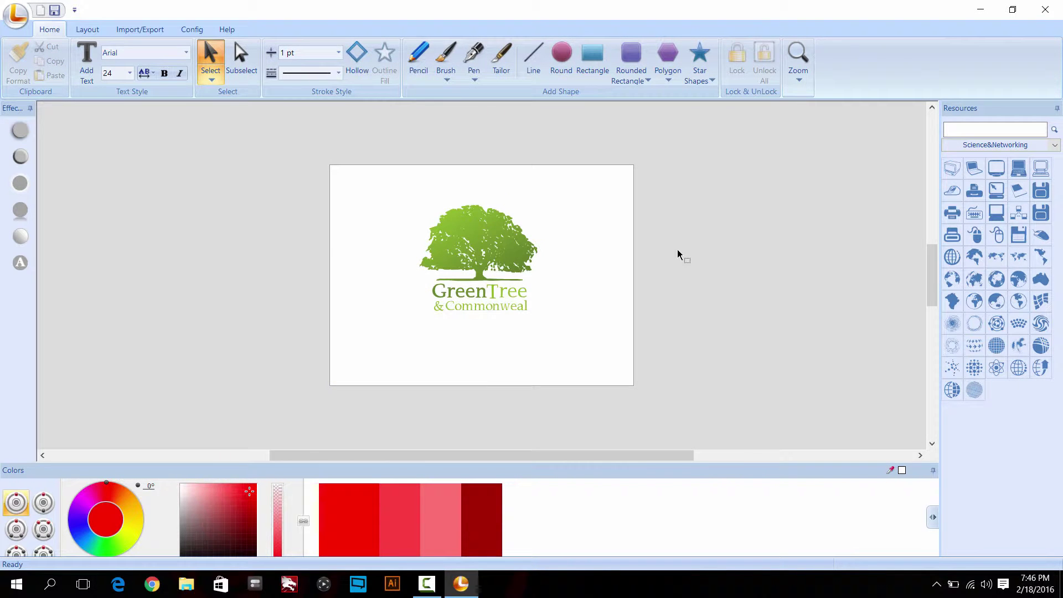
# - Select the GreenTree & Commonweal text below the tree and clear the selection
pyautogui.click(475, 294)
pyautogui.moveTo(427, 328); pyautogui.dragTo(546, 289)
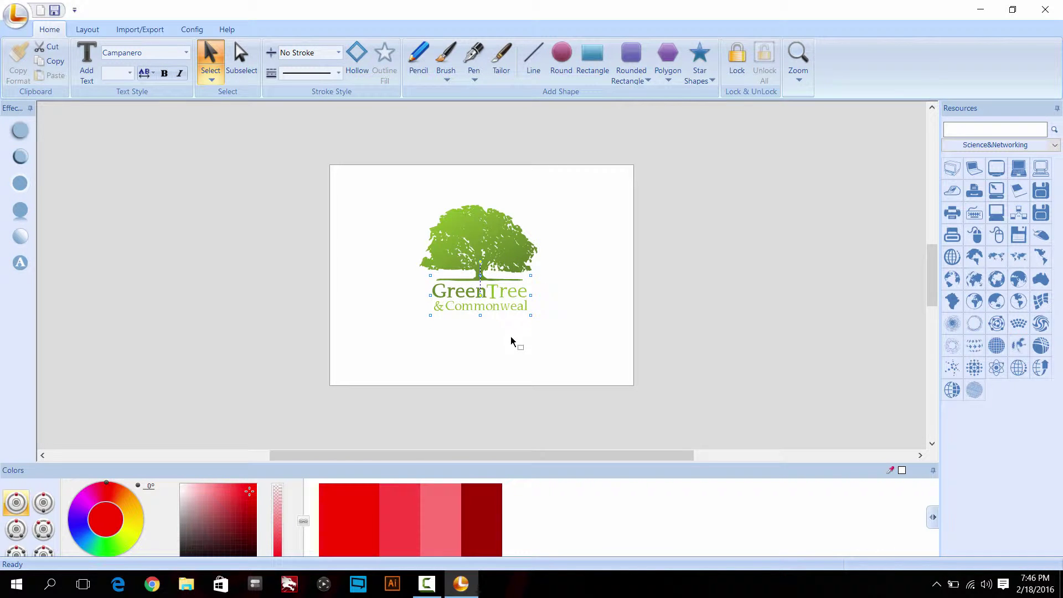
pyautogui.click(304, 160)
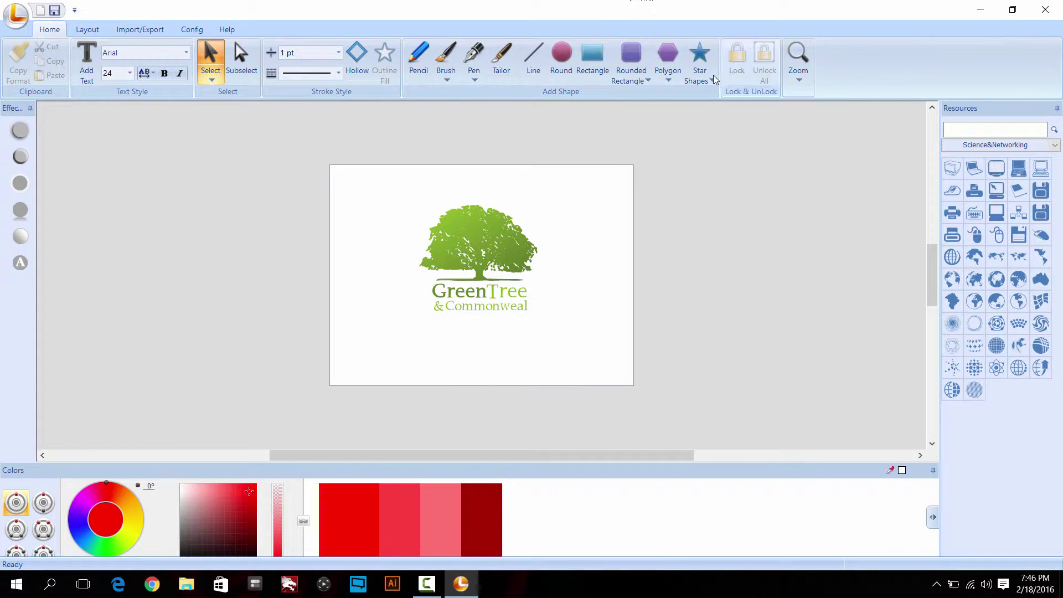
# - Draw a red ellipse about 102 wide and 114 high beside the tree on the page and delete it
pyautogui.click(561, 56)
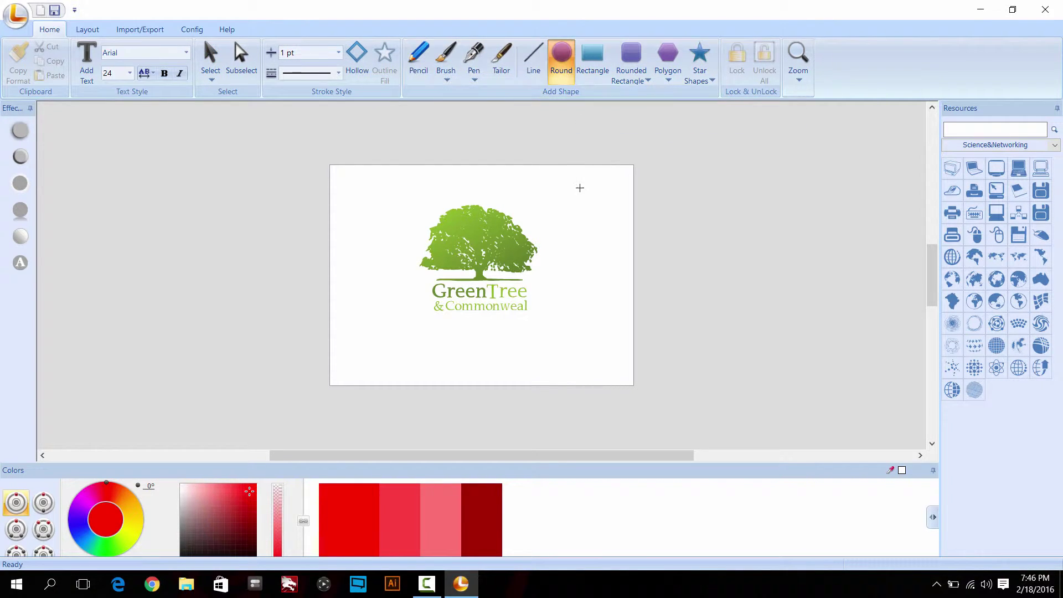
pyautogui.moveTo(572, 196); pyautogui.dragTo(628, 258)
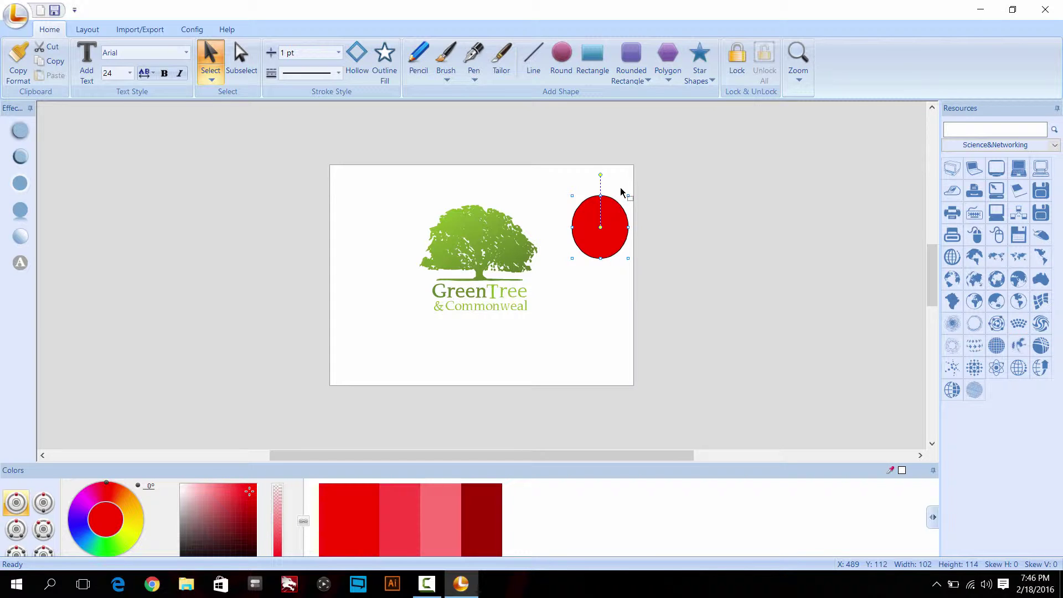
pyautogui.press('Delete')
# - Draw a red three-sided polygon about 283 wide and 253 high over the tree's upper-right area and delete it
pyautogui.click(668, 55)
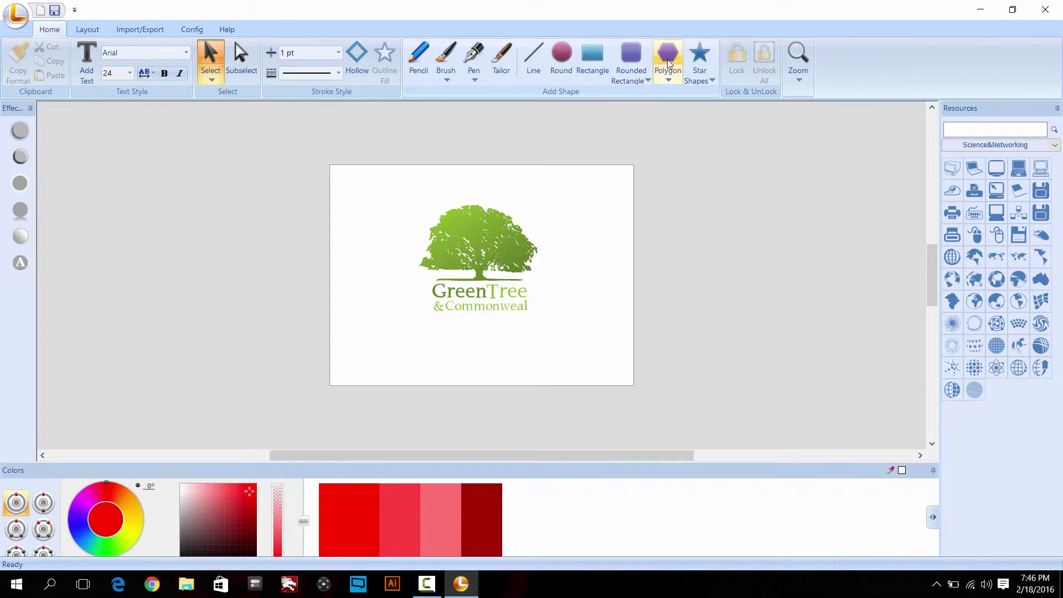
pyautogui.moveTo(554, 198); pyautogui.dragTo(627, 244)
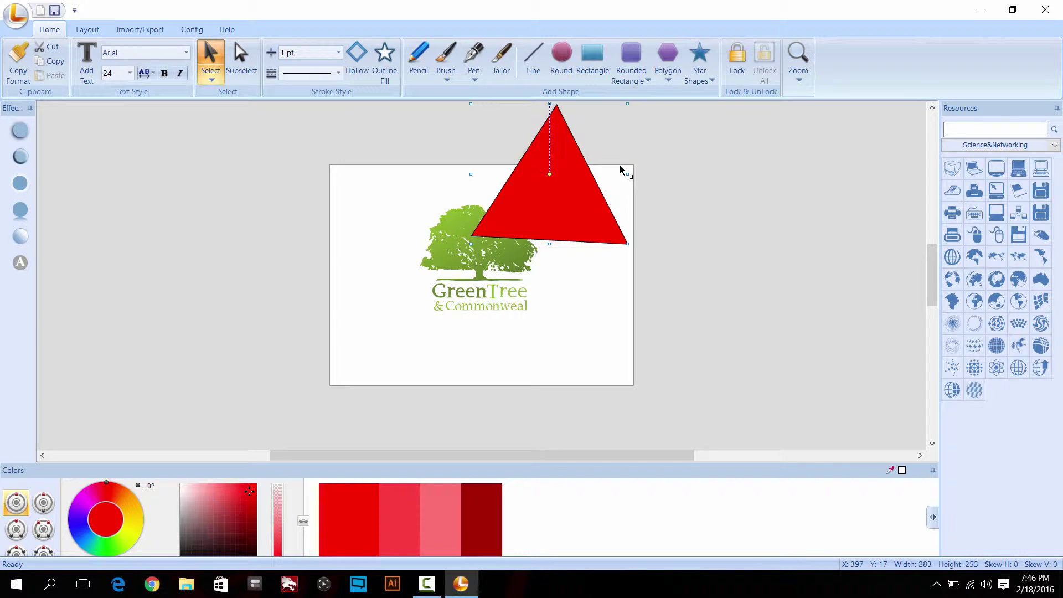
pyautogui.press('Delete')
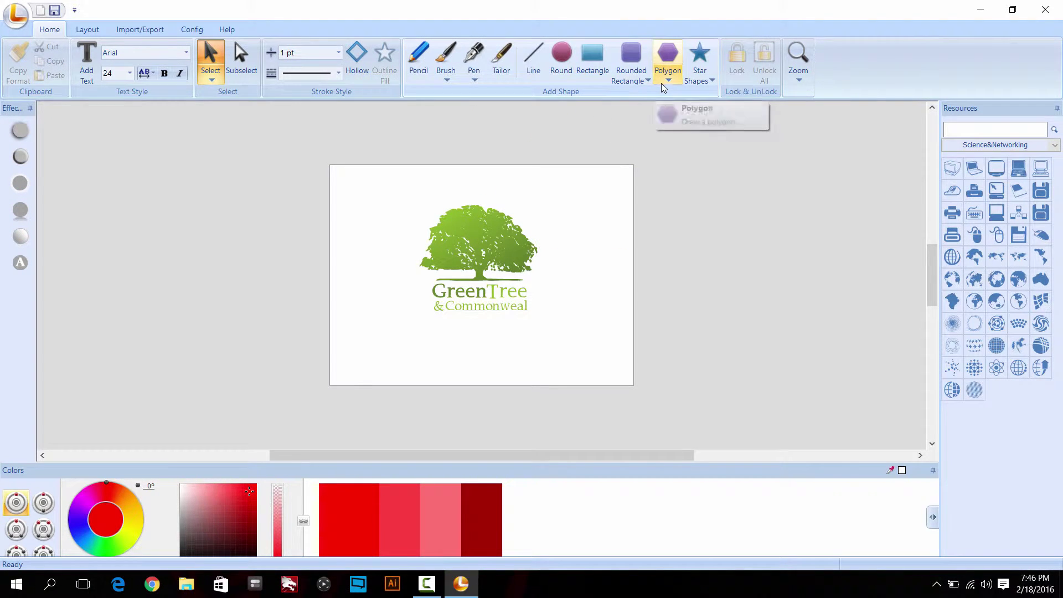
# - Increase the polygon's number of sides and draw a nearly circular red polygon about 204 by 204 overlapping the tree's upper-right side
pyautogui.click(667, 81)
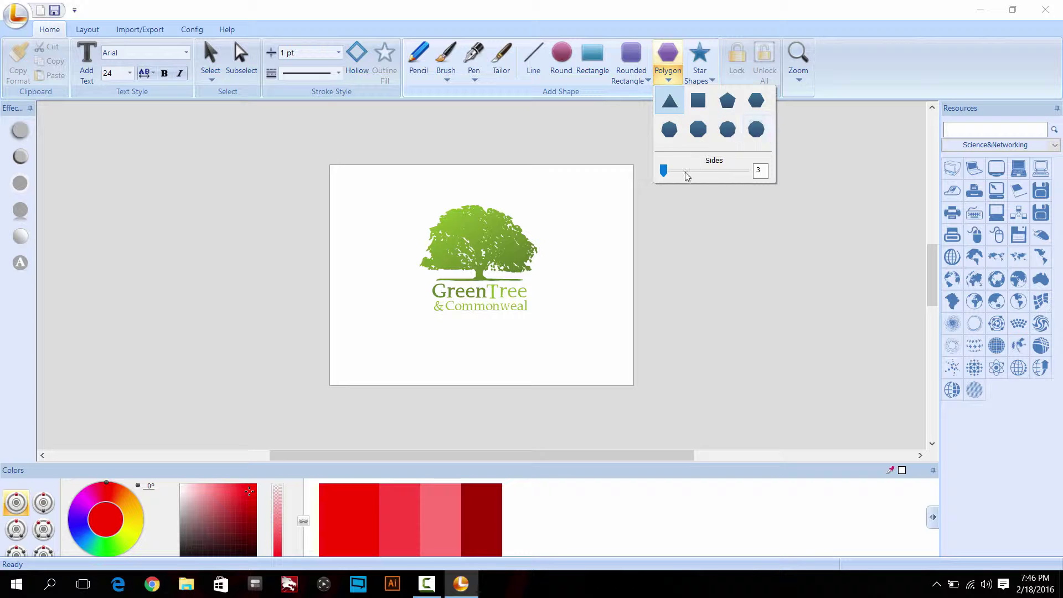
pyautogui.moveTo(665, 171); pyautogui.dragTo(707, 173)
pyautogui.moveTo(559, 202); pyautogui.dragTo(620, 237)
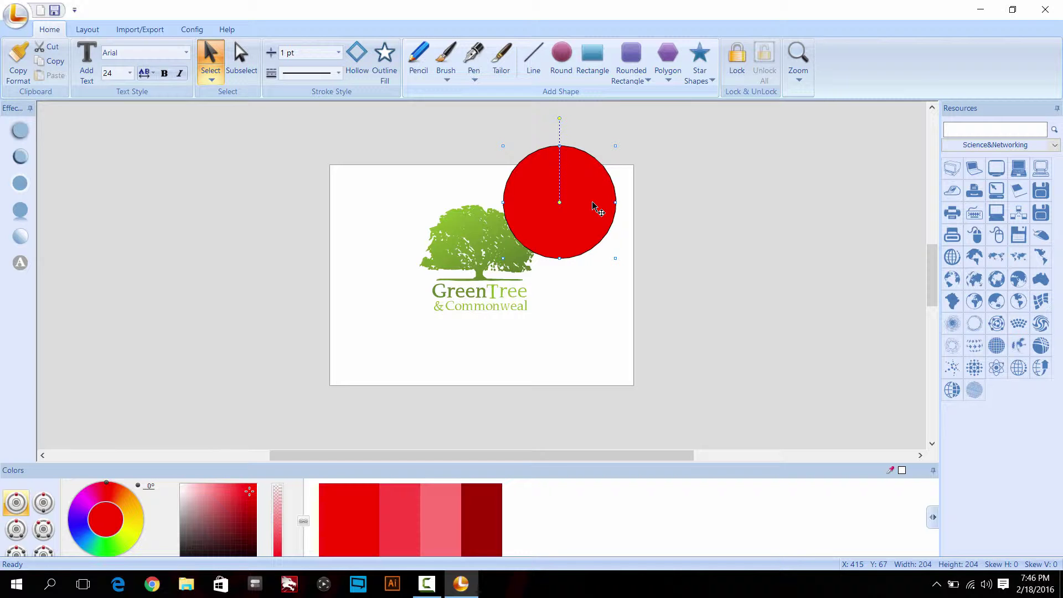
# - Delete the nearly circular red polygon and try to draw a five-pointed star over the tree's upper-right side
pyautogui.press('Delete')
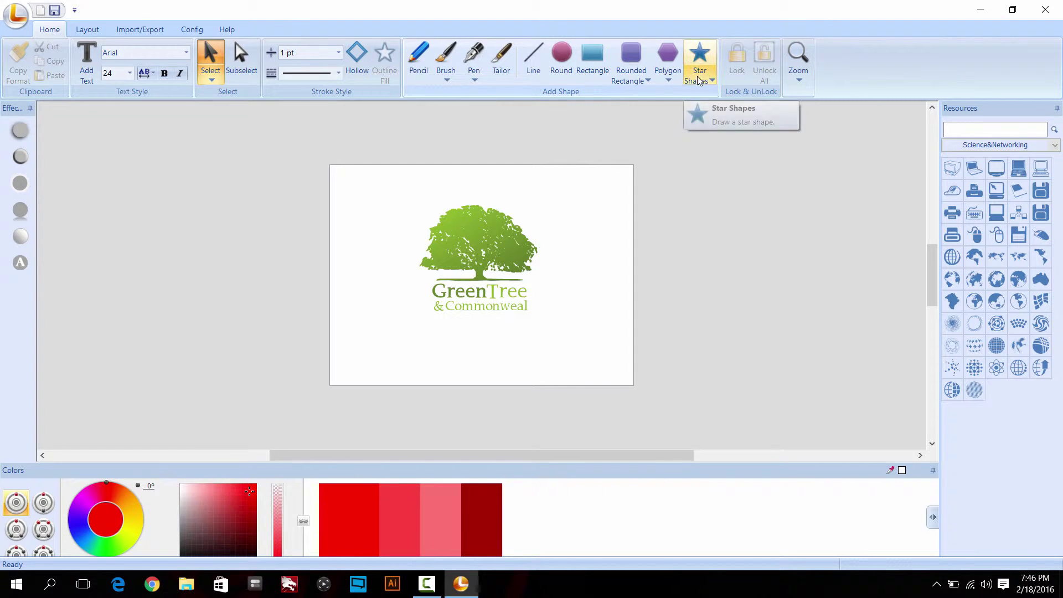
pyautogui.click(699, 81)
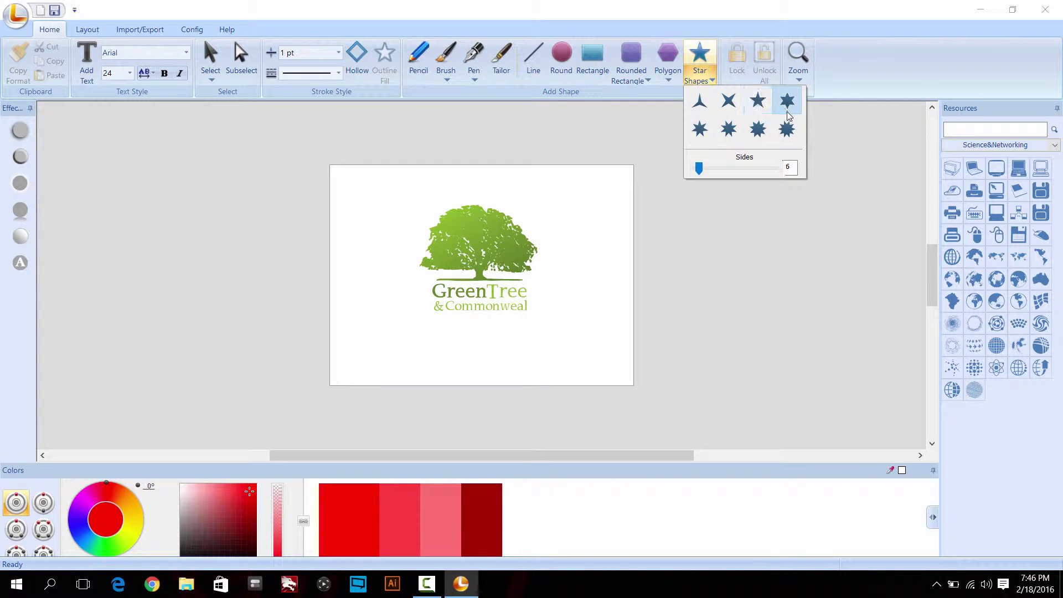
pyautogui.click(758, 100)
pyautogui.moveTo(561, 217); pyautogui.dragTo(623, 236)
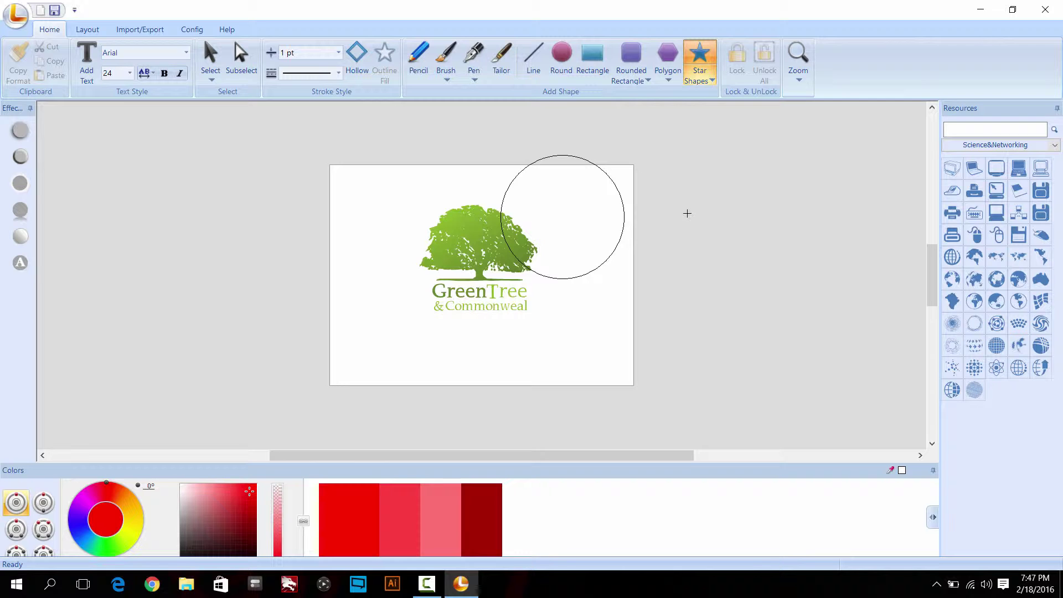
# - Reduce the star's sides to 3, choose the five-pointed star, draw a large red star over the tree and delete it
pyautogui.click(711, 81)
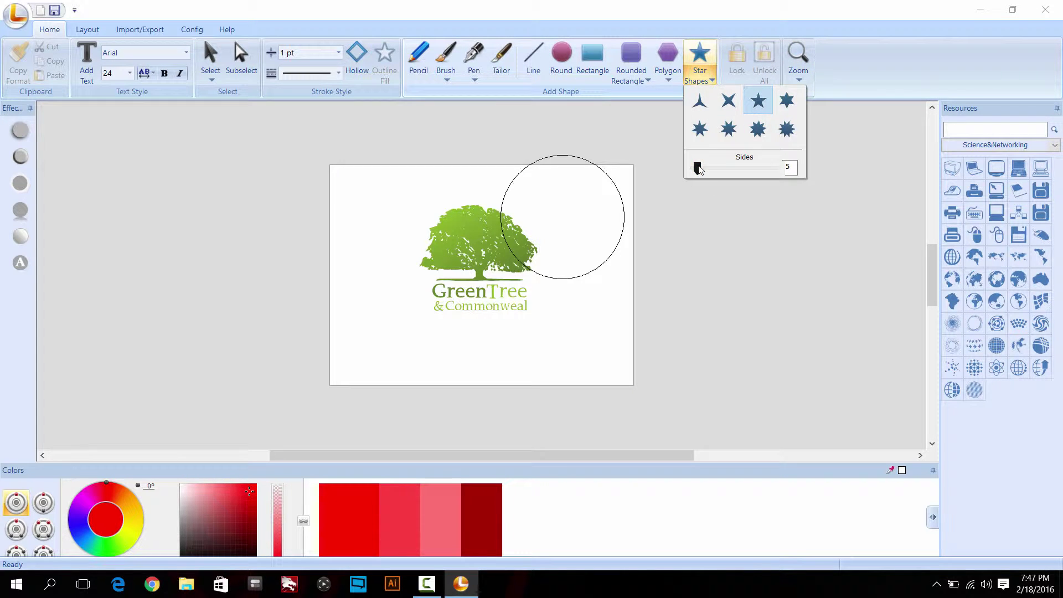
pyautogui.moveTo(698, 169); pyautogui.dragTo(693, 168)
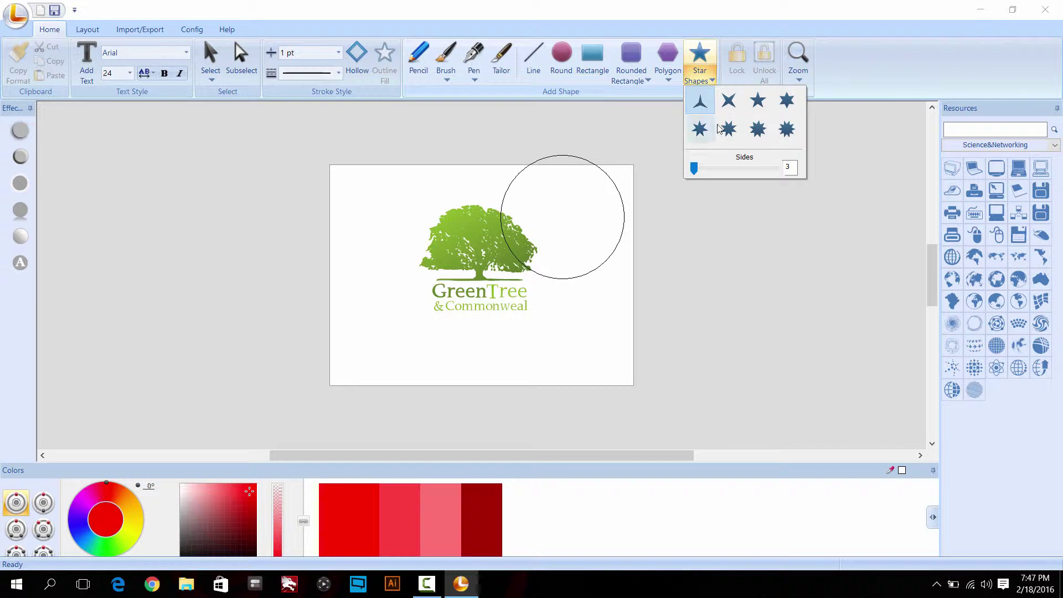
pyautogui.click(758, 101)
pyautogui.moveTo(562, 222); pyautogui.dragTo(599, 369)
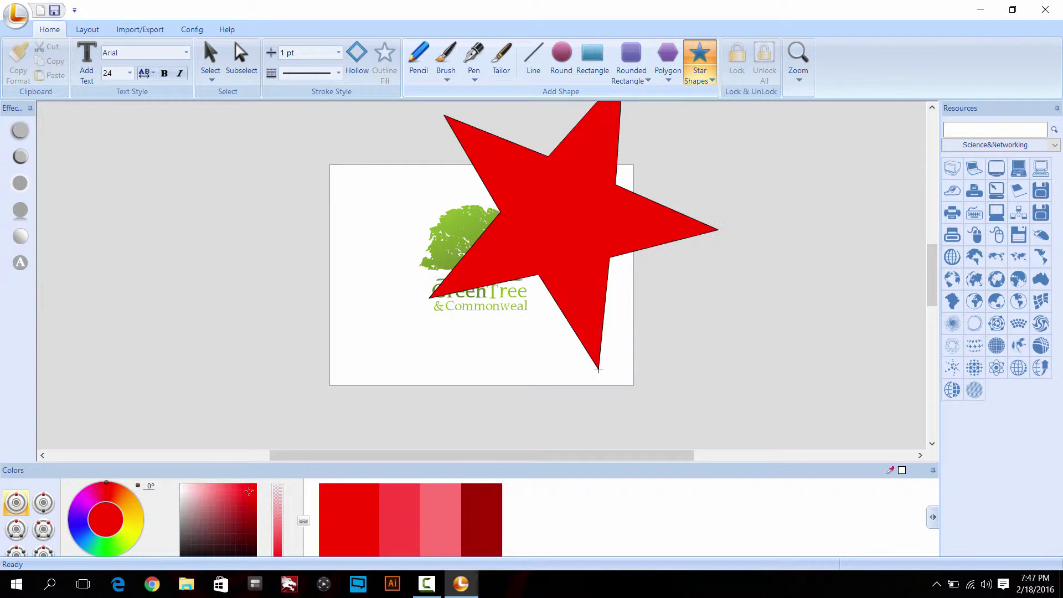
pyautogui.press('Delete')
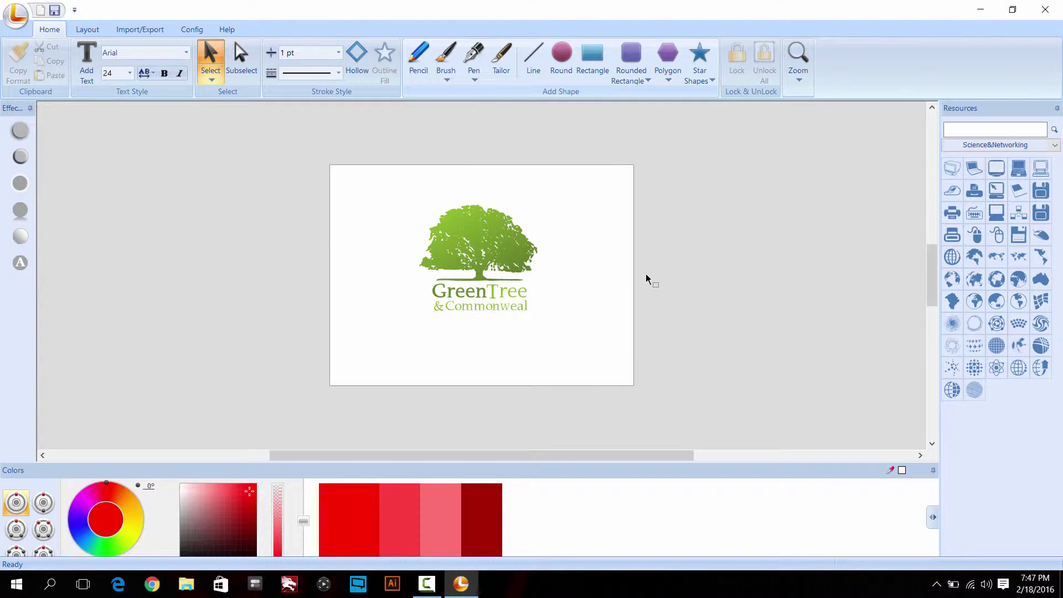
# - Open the word Green below the tree for editing, select all its text and leave the text editing
pyautogui.click(799, 66)
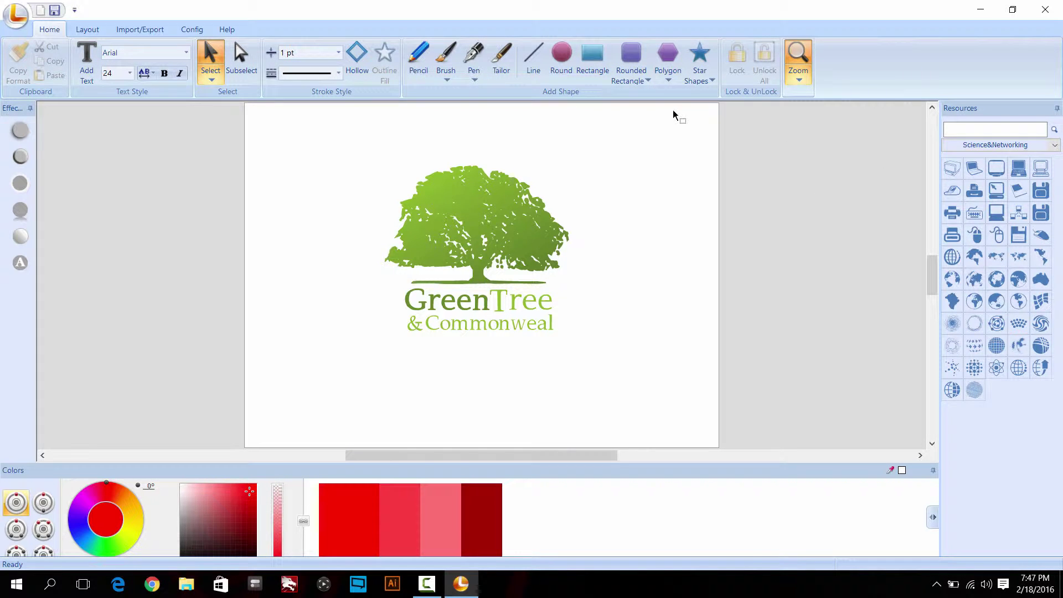
pyautogui.click(515, 308)
pyautogui.click(487, 305)
pyautogui.click(454, 305)
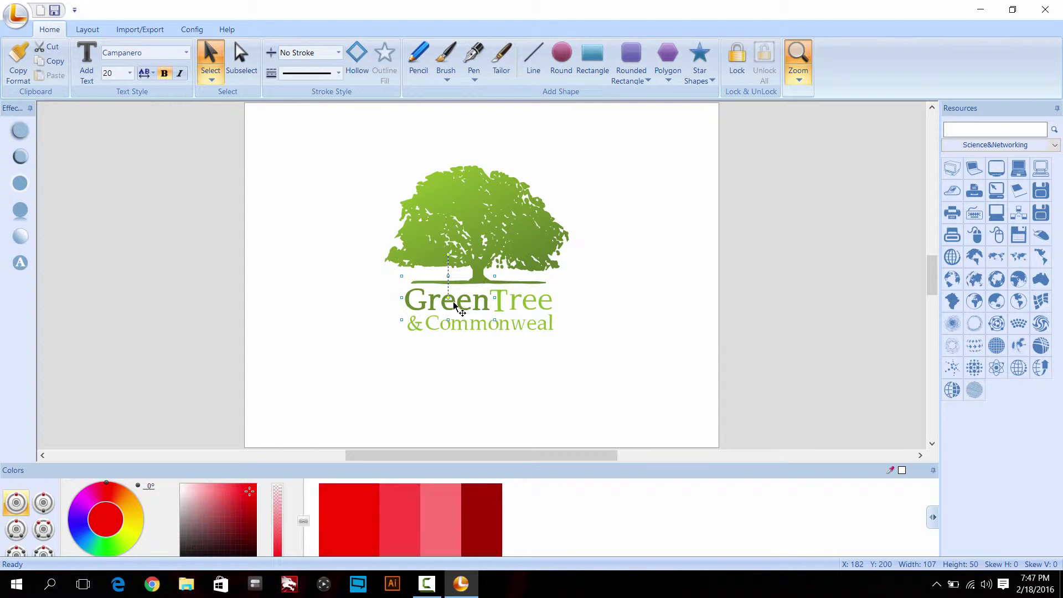
pyautogui.doubleClick(481, 309)
pyautogui.hotkey('ctrl', 'a')
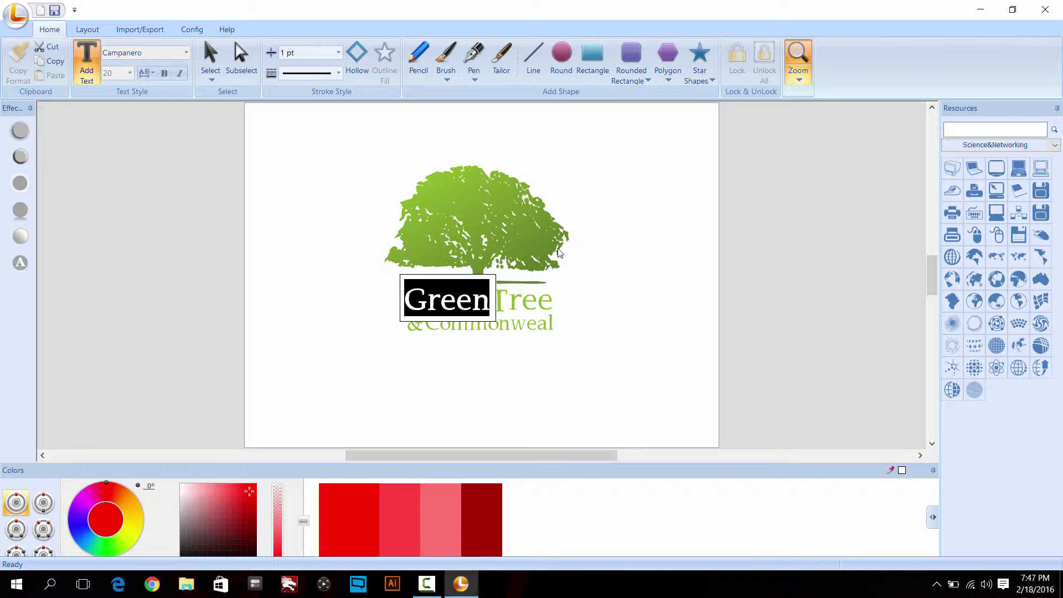
pyautogui.click(563, 300)
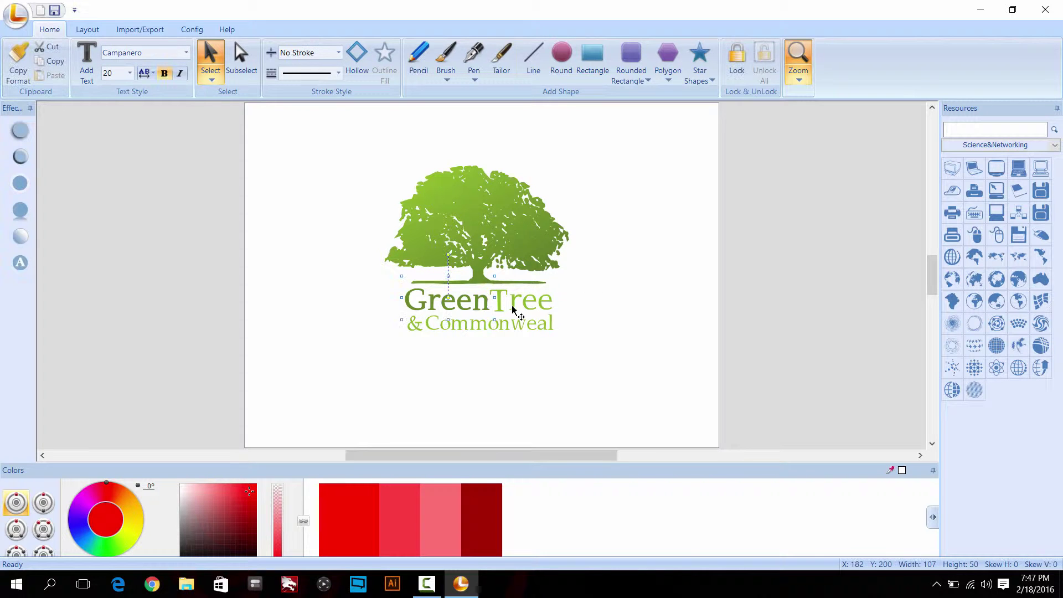
# - Select the tree graphic and try the red swatches on it, ending with dark red
pyautogui.click(519, 260)
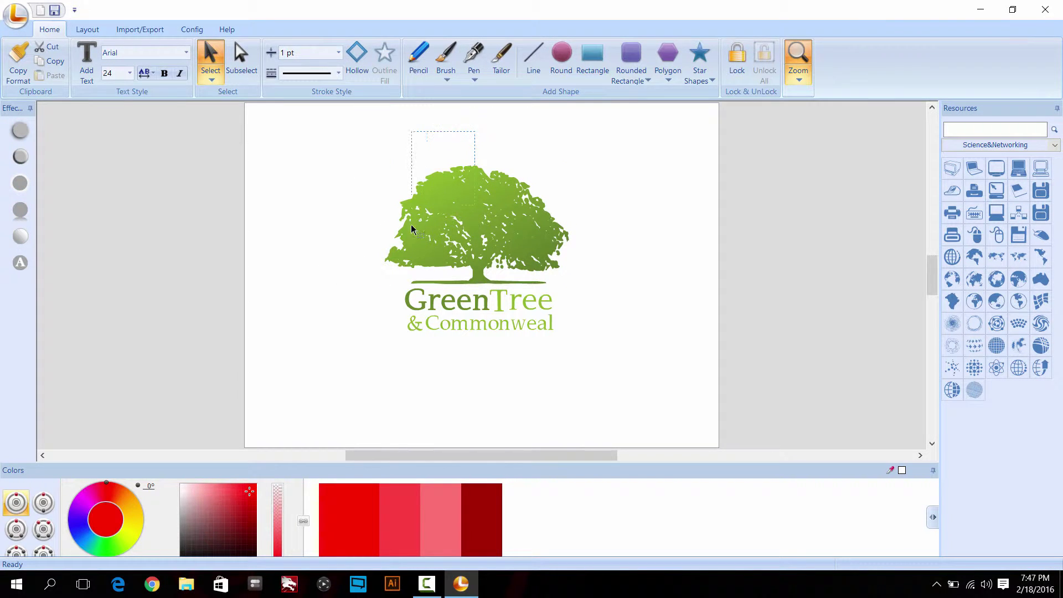
pyautogui.rightClick(442, 226)
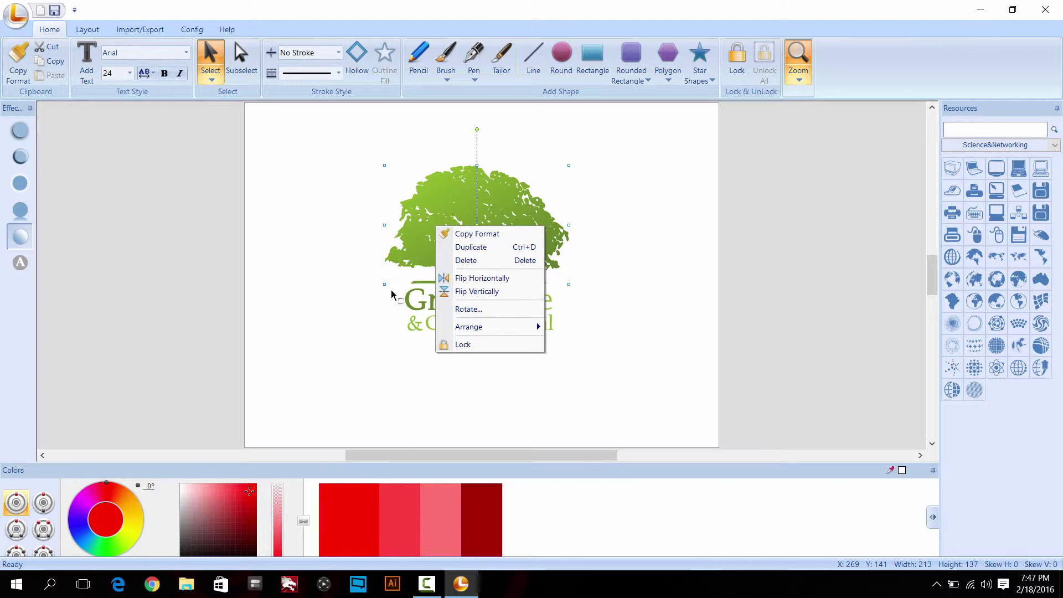
pyautogui.click(413, 265)
pyautogui.click(347, 528)
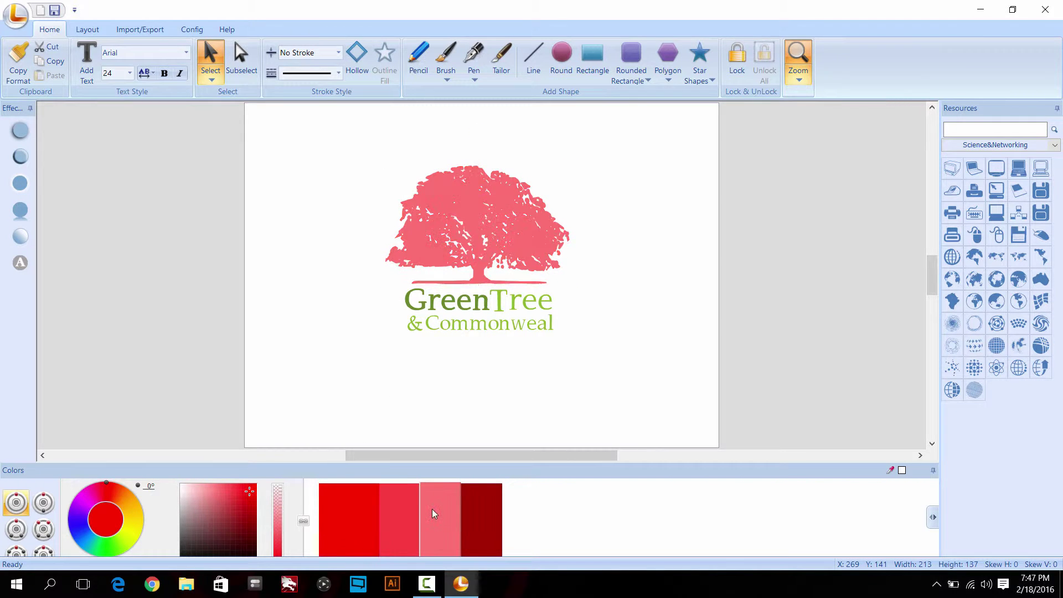
pyautogui.click(483, 519)
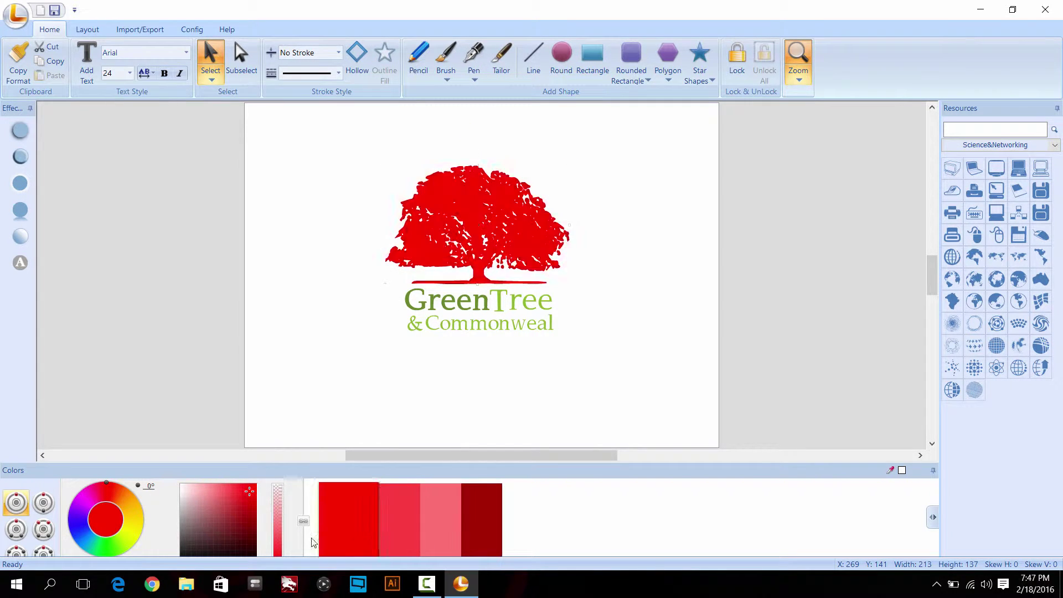
# - Switch the color scheme to Complement and set the base color to a medium blue with hue 235°
pyautogui.click(140, 528)
pyautogui.moveTo(133, 535); pyautogui.dragTo(128, 550)
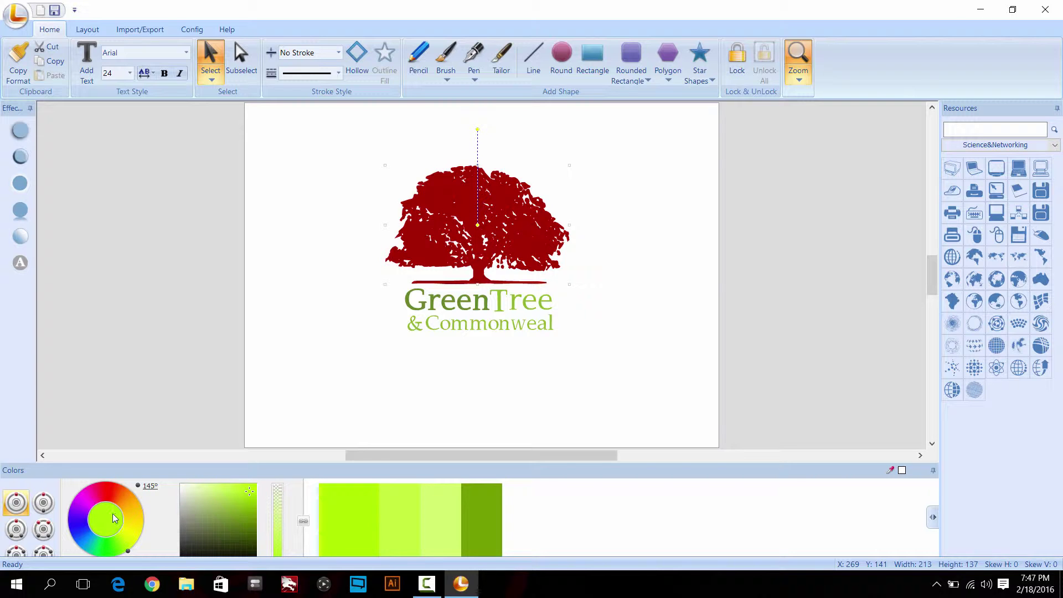
pyautogui.click(44, 503)
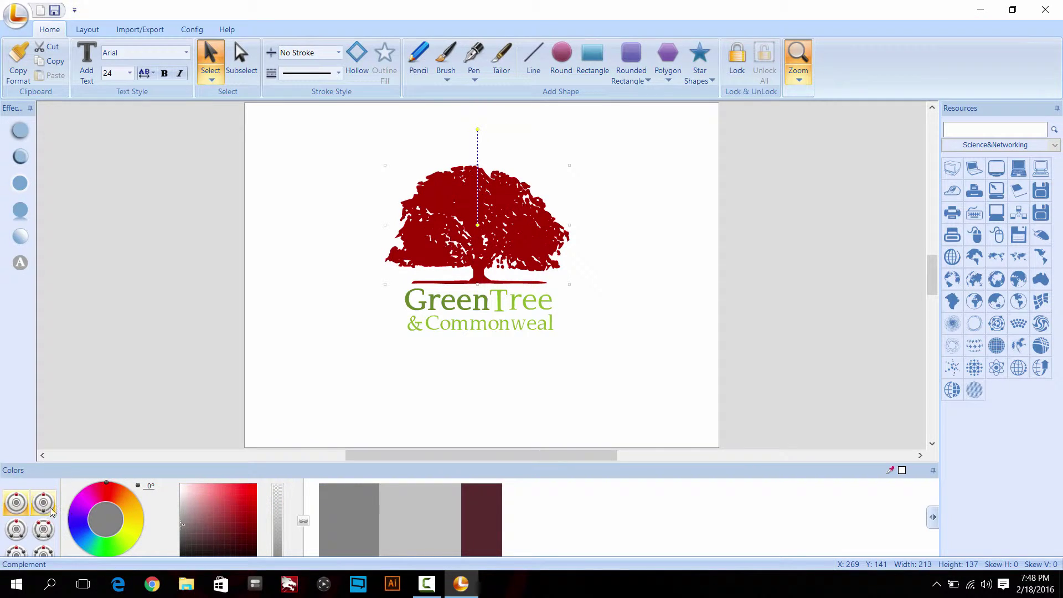
pyautogui.click(43, 505)
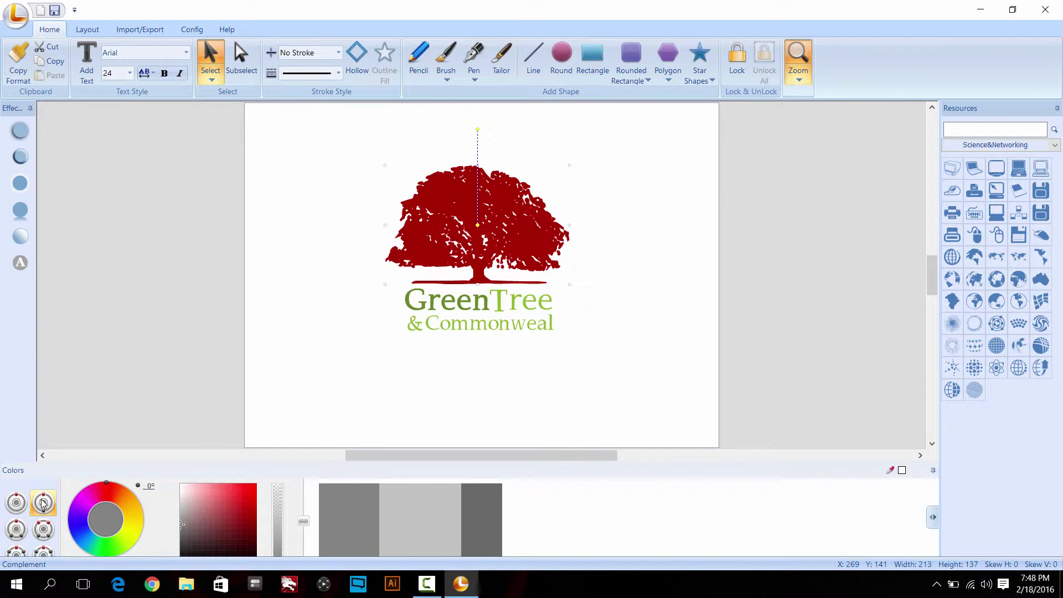
pyautogui.click(238, 503)
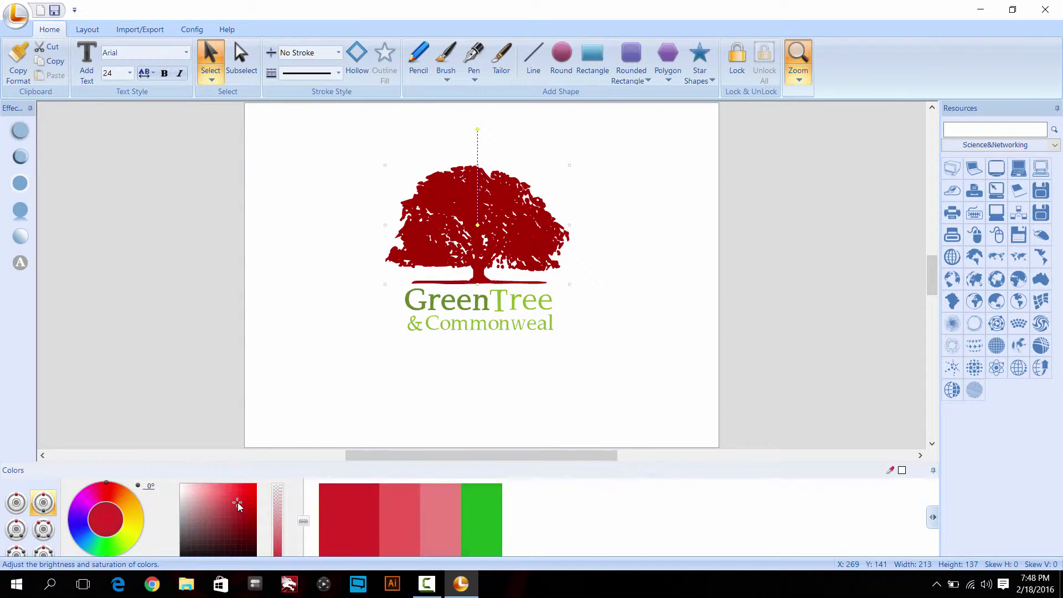
pyautogui.moveTo(111, 547); pyautogui.dragTo(76, 542)
# - Try the blue swatches on the tree and recolor it with the orange complementary swatch
pyautogui.click(454, 514)
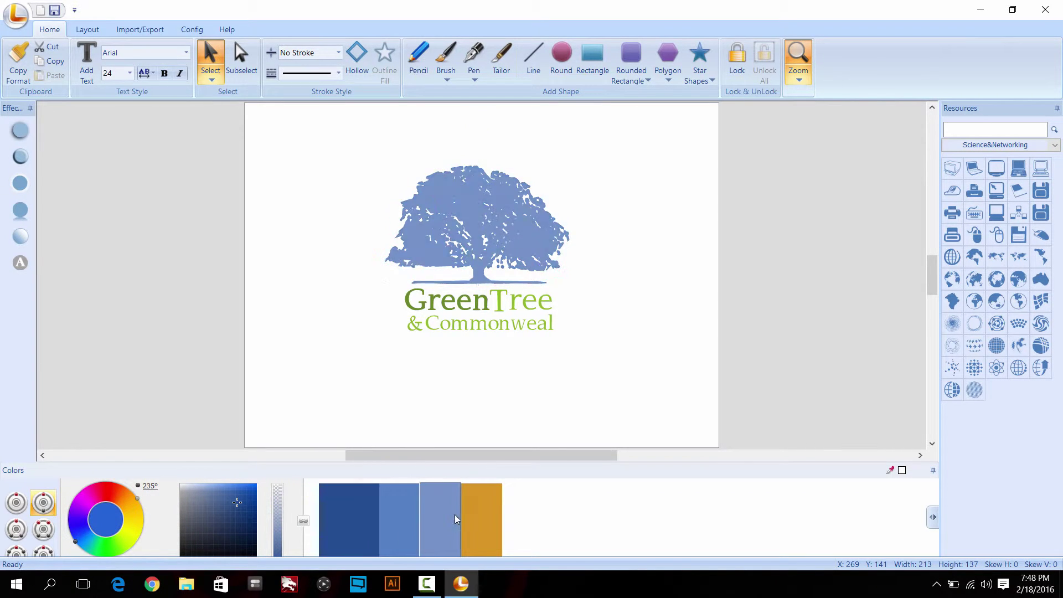
pyautogui.click(490, 524)
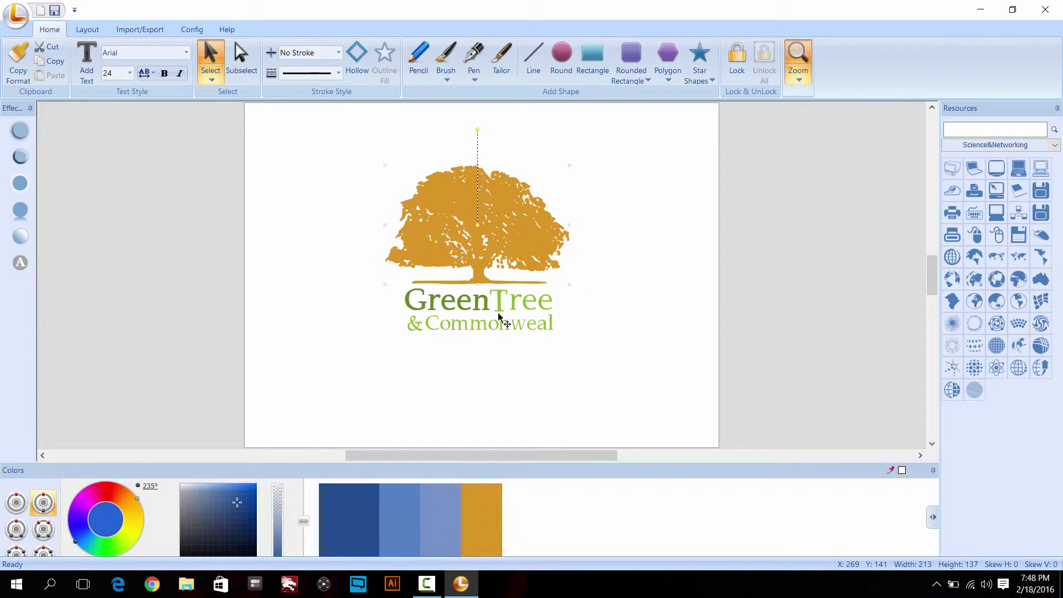
pyautogui.click(380, 522)
pyautogui.click(498, 283)
pyautogui.click(486, 424)
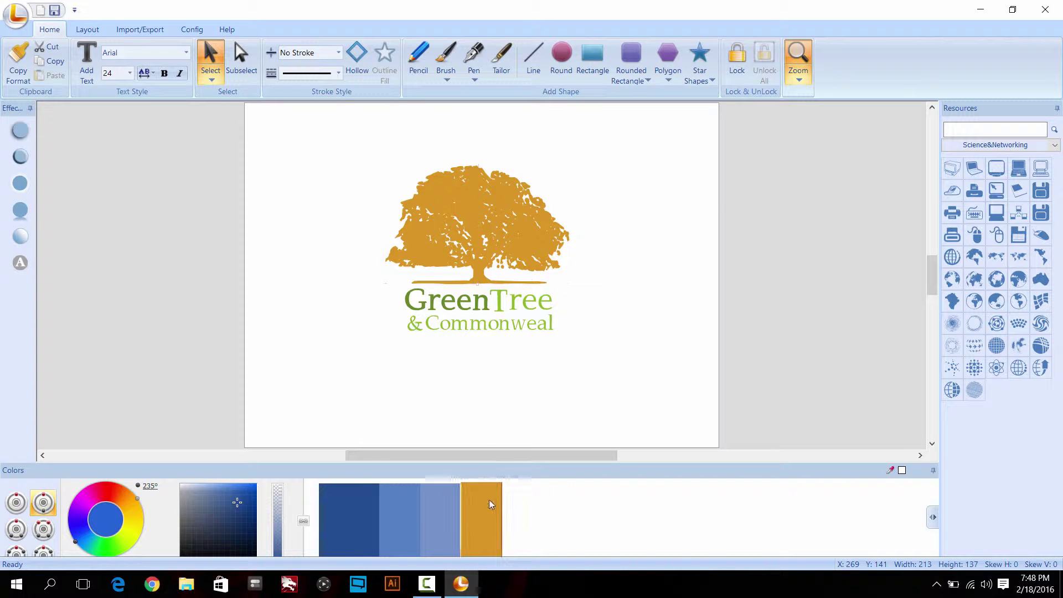
# - Recolor the word Green with the second, medium blue swatch
pyautogui.click(475, 302)
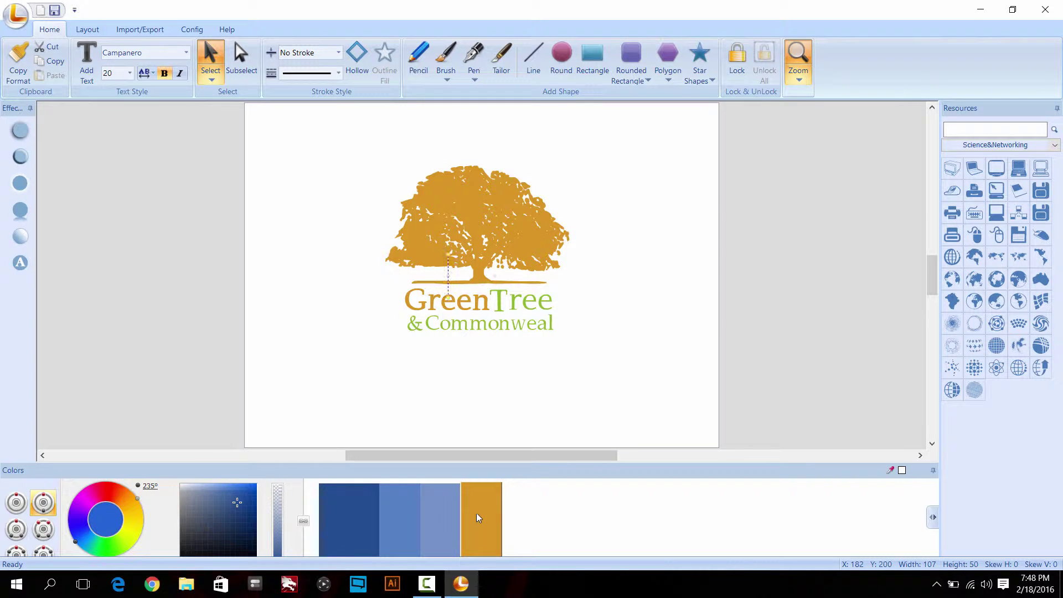
pyautogui.click(391, 526)
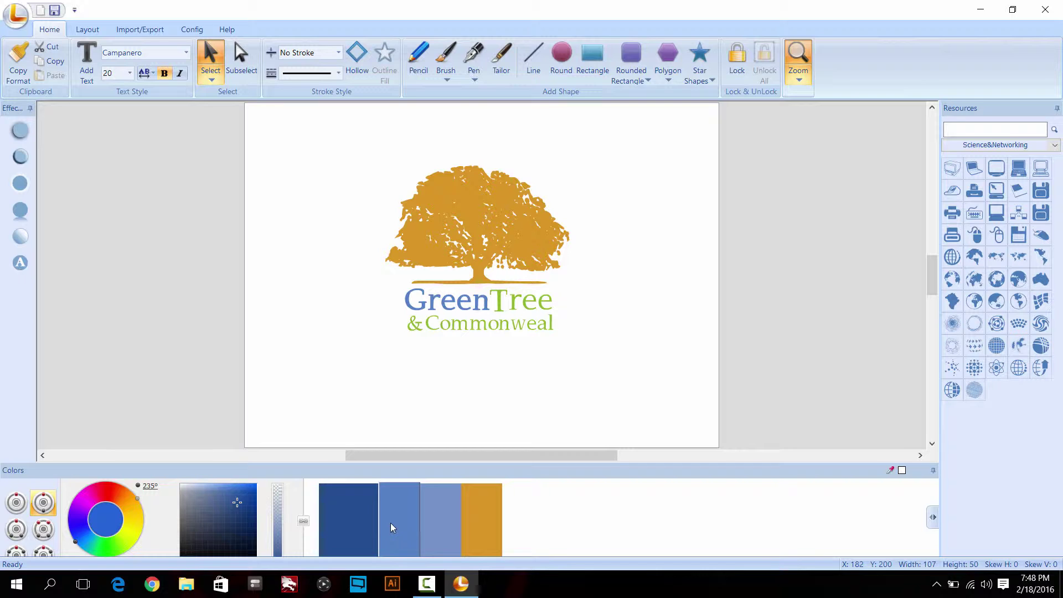
# - Open the separate text pieces "ree" and "T" of the word Tree for editing and leave the text editing
pyautogui.click(514, 302)
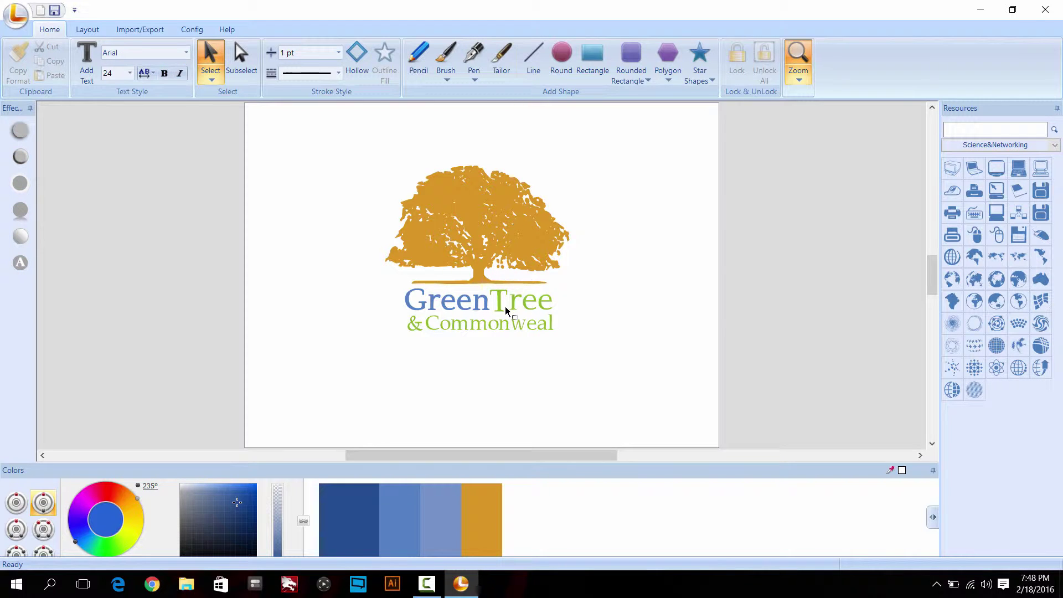
pyautogui.click(502, 306)
pyautogui.click(500, 303)
pyautogui.press('Escape')
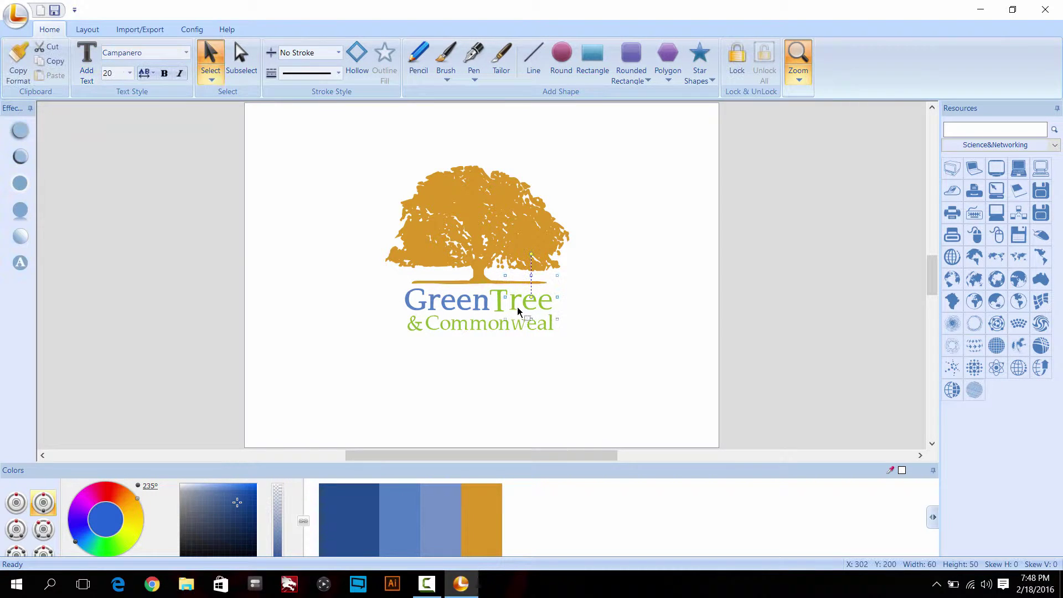
pyautogui.doubleClick(516, 312)
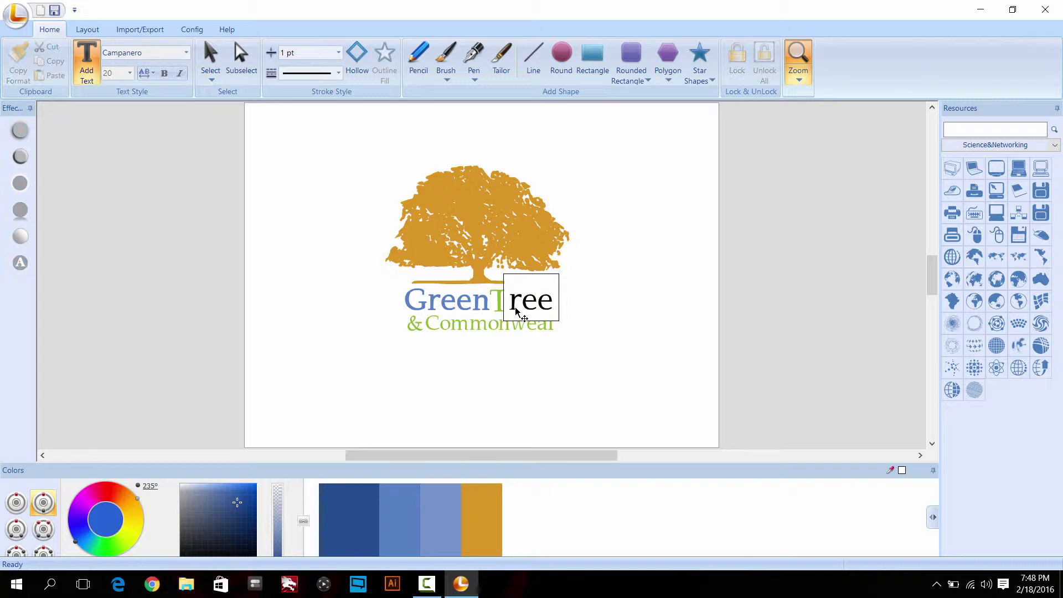
pyautogui.moveTo(521, 302); pyautogui.dragTo(537, 302)
pyautogui.hotkey('shift', 'Left')
pyautogui.doubleClick(557, 304)
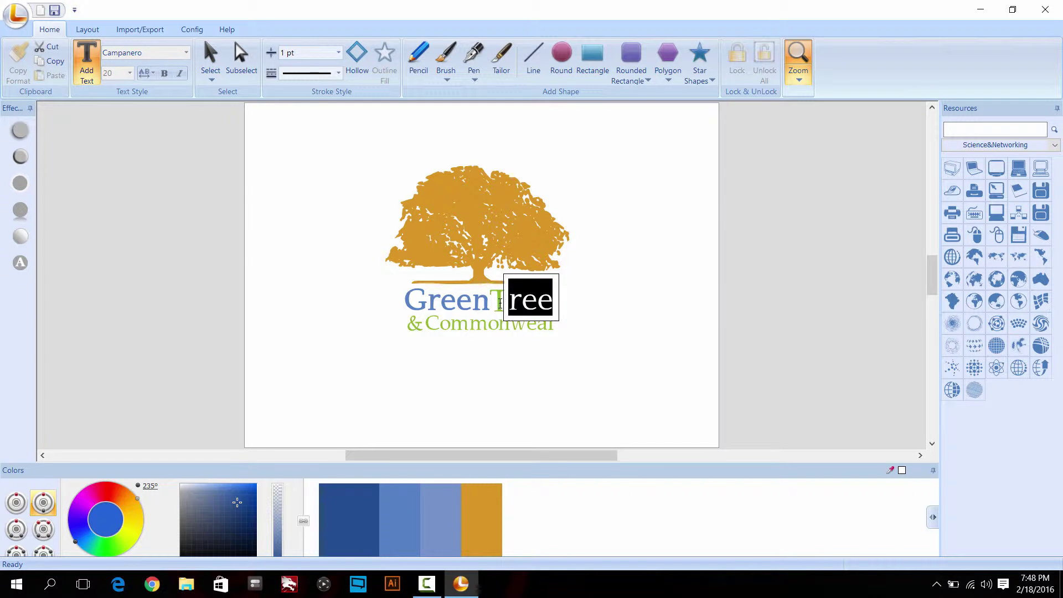
pyautogui.press('Escape')
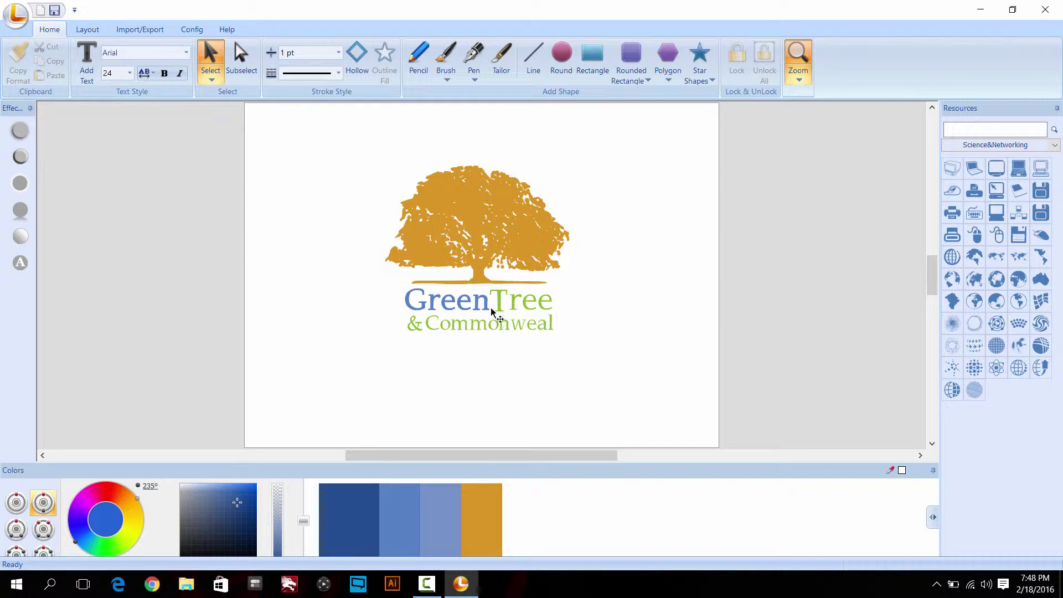
pyautogui.doubleClick(502, 304)
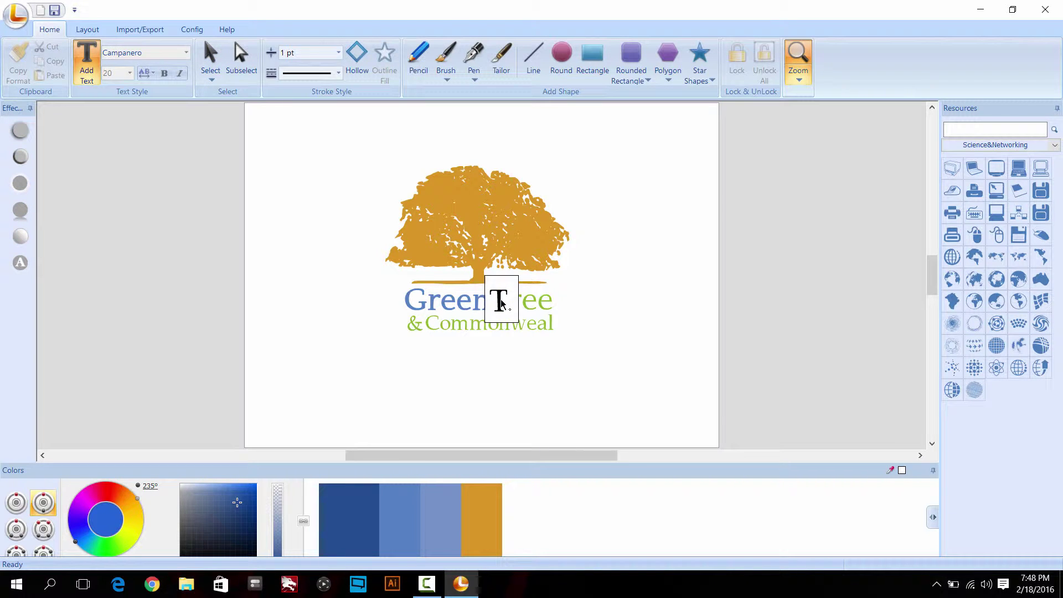
pyautogui.press('Escape')
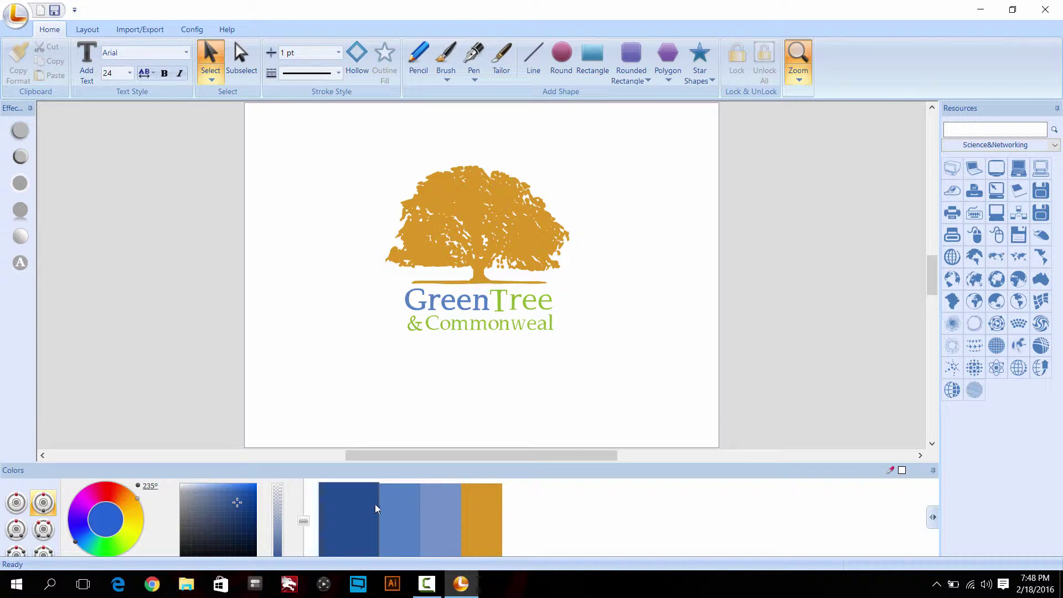
# - Recolor both parts of the word Tree with the dark blue swatch and clear the selection
pyautogui.click(496, 306)
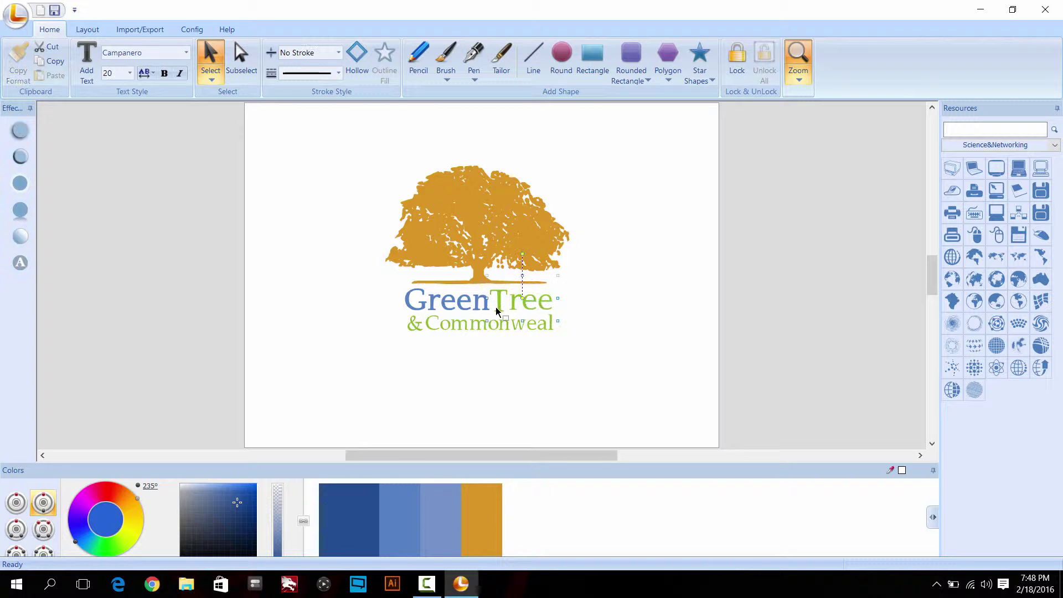
pyautogui.click(345, 520)
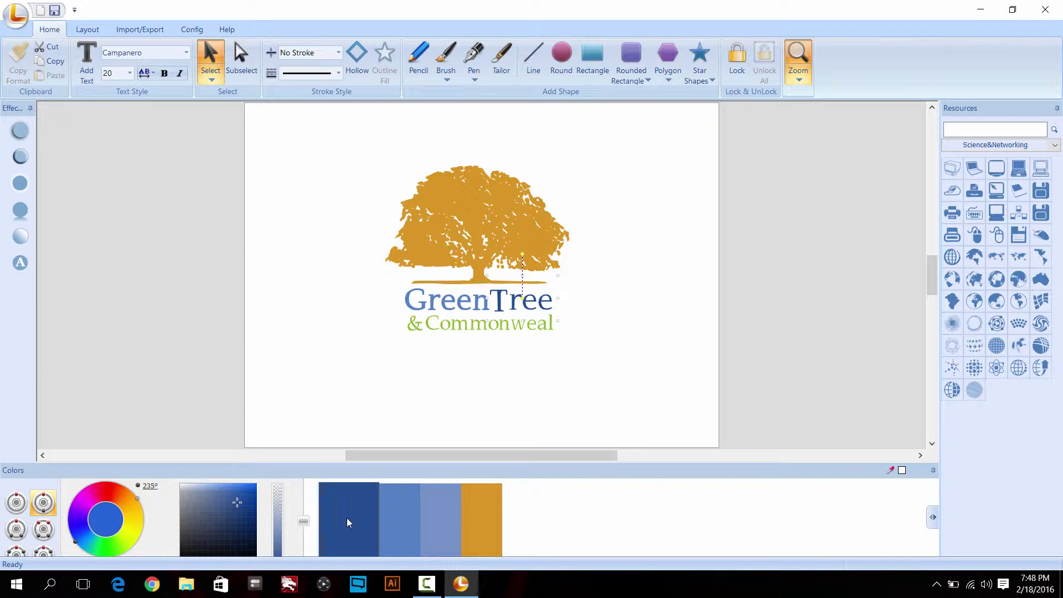
pyautogui.click(552, 360)
# - Select the word Commonweal and move it down, away from the ampersand, to about X 211, Y 299
pyautogui.moveTo(603, 317); pyautogui.dragTo(397, 329)
pyautogui.click(464, 355)
pyautogui.click(464, 332)
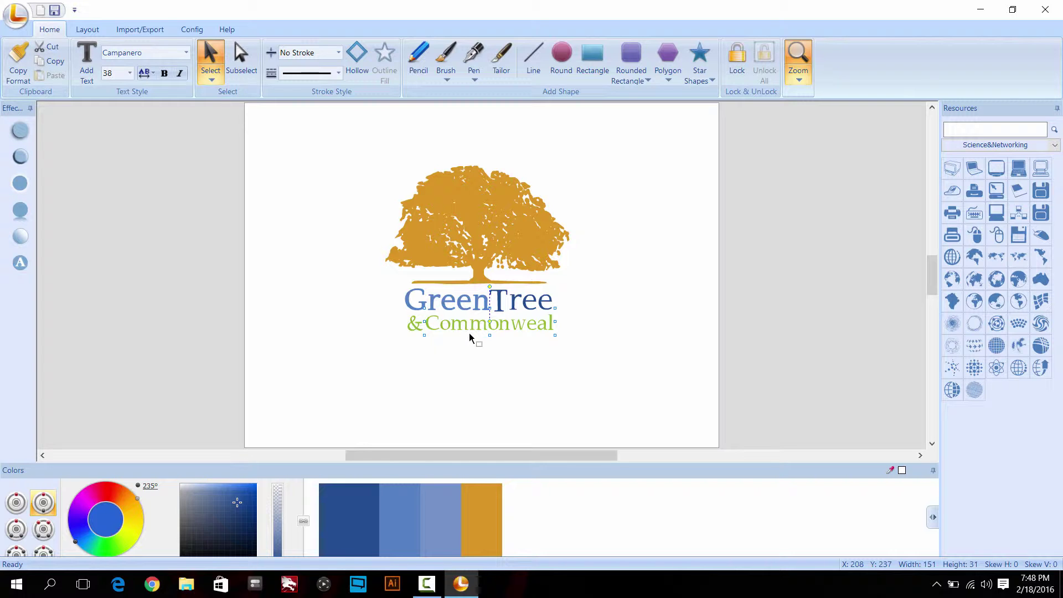
pyautogui.moveTo(455, 327); pyautogui.dragTo(452, 378)
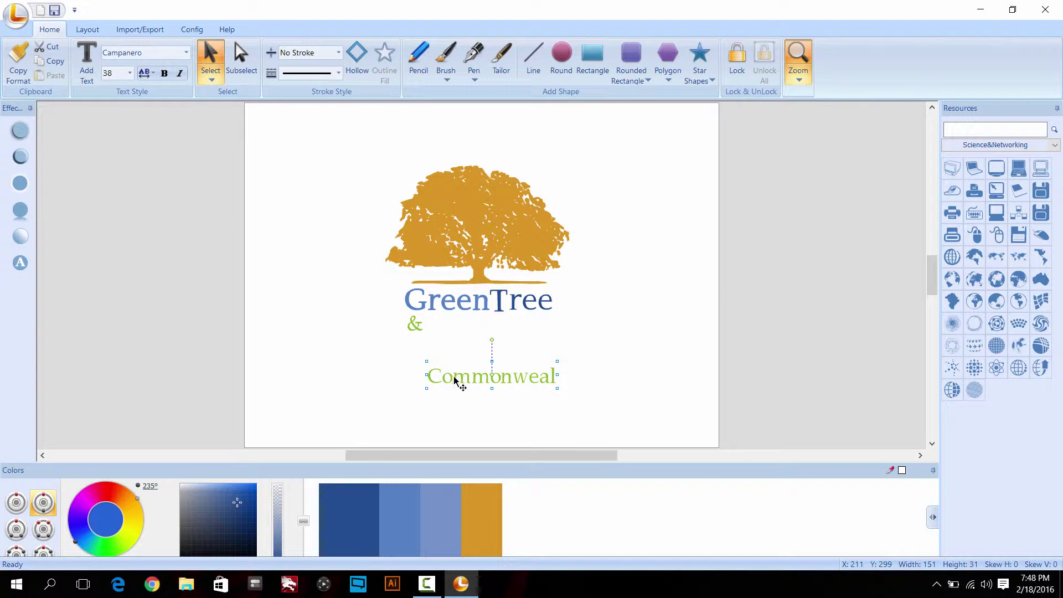
# - Delete the word Commonweal and the ampersand from the logo
pyautogui.press('Delete')
pyautogui.click(417, 324)
pyautogui.press('Delete')
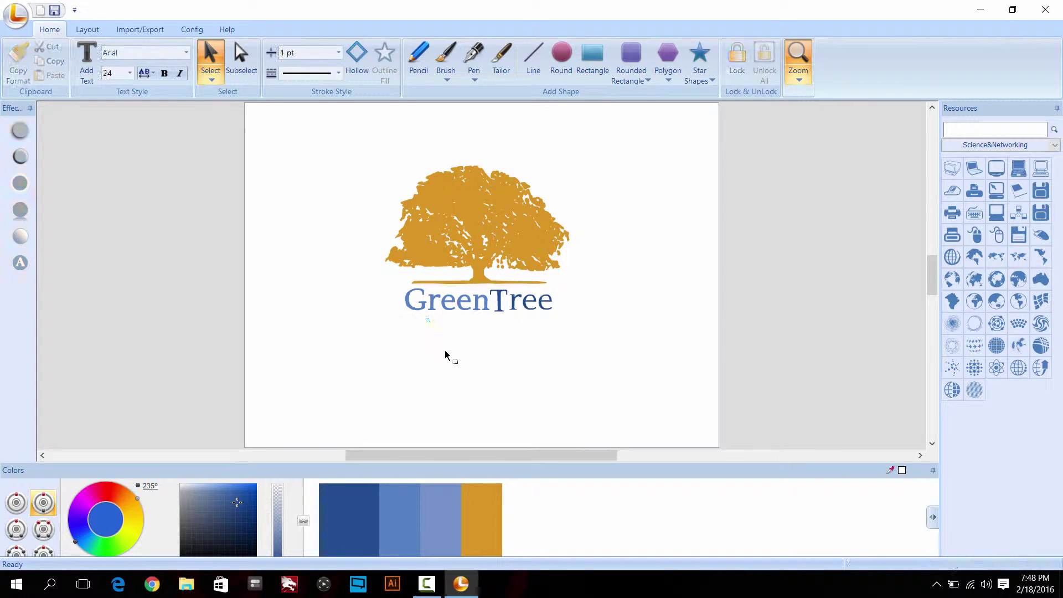
# - Replace the word Green with Golden and move it left until it clears the word Tree
pyautogui.click(480, 308)
pyautogui.click(538, 337)
pyautogui.click(541, 312)
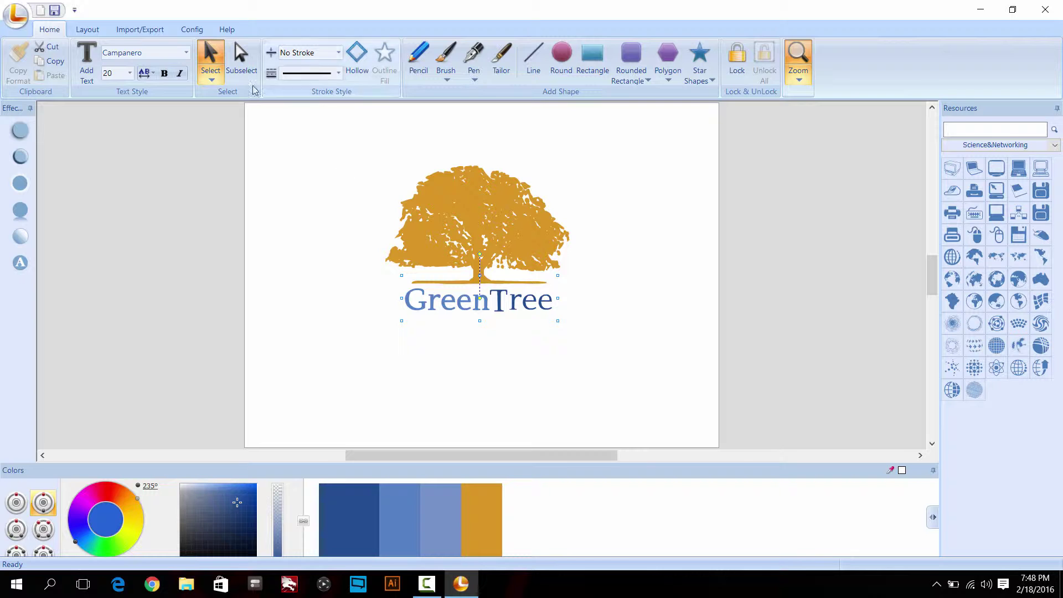
pyautogui.doubleClick(485, 308)
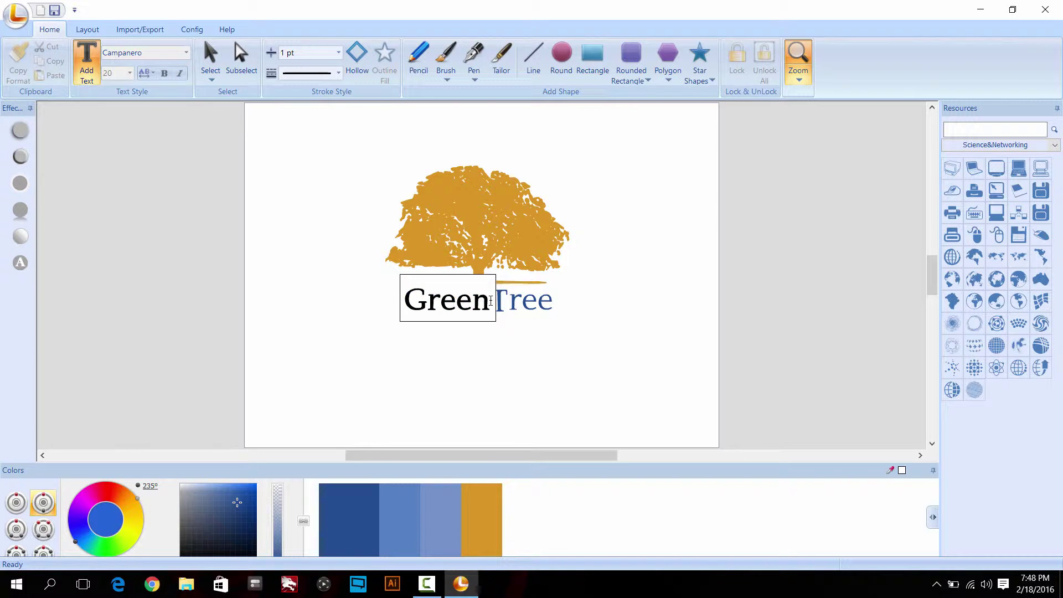
pyautogui.moveTo(490, 302); pyautogui.dragTo(363, 299)
pyautogui.write('GO')
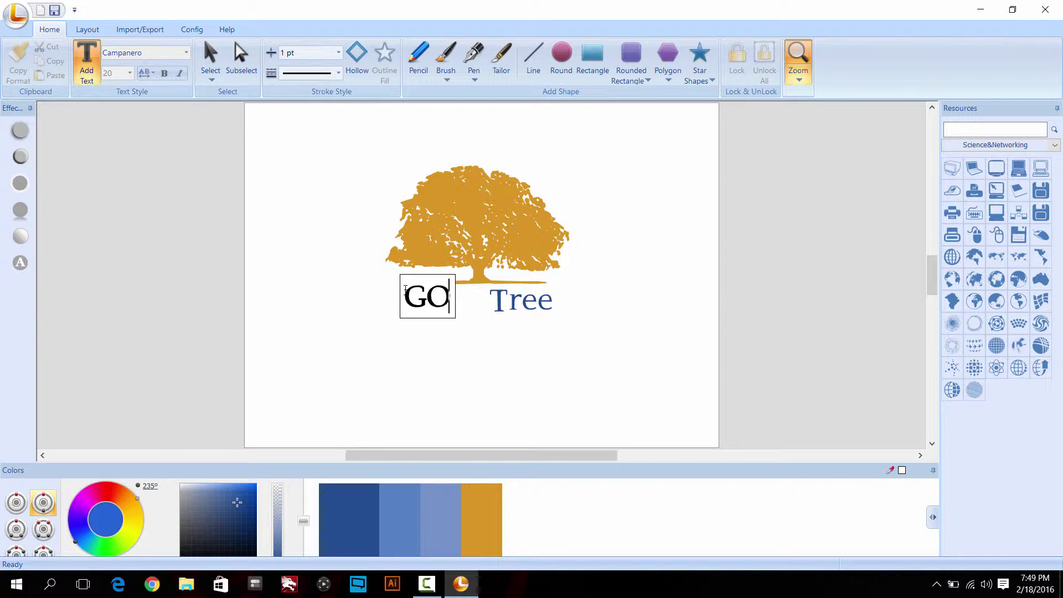
pyautogui.press('BackSpace')
pyautogui.write('olden')
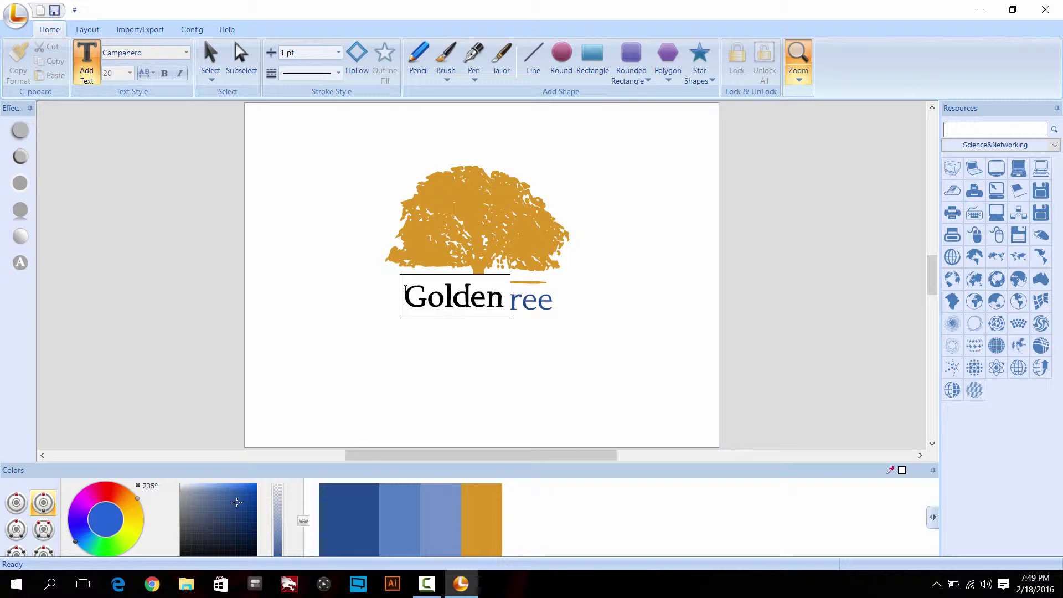
pyautogui.click(429, 338)
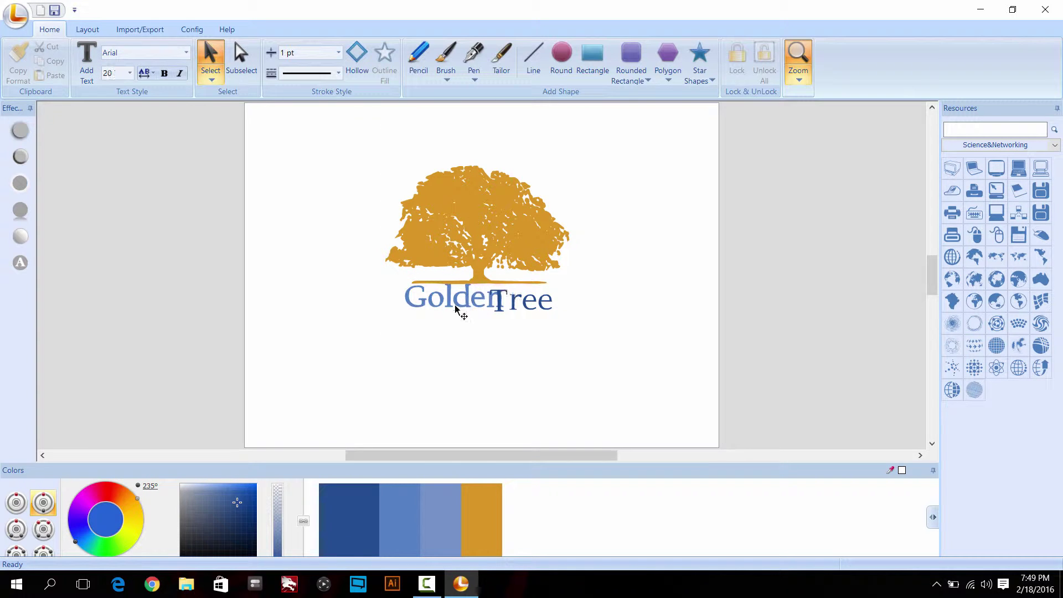
pyautogui.moveTo(458, 309); pyautogui.dragTo(447, 311)
# - Delete the separate "ree" piece and extend the "T" text so it spells Tree next to Golden
pyautogui.click(525, 306)
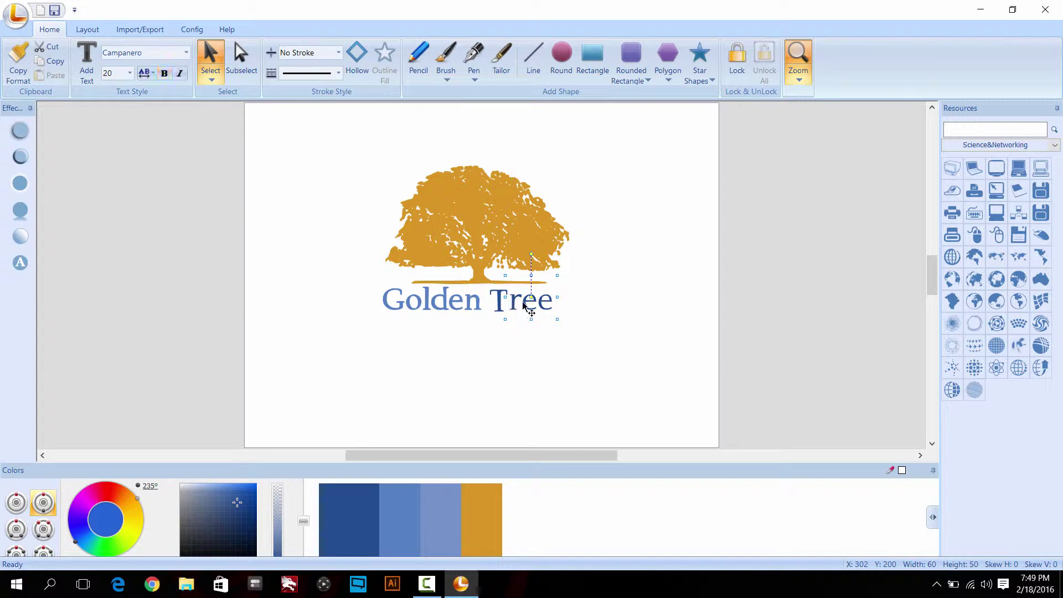
pyautogui.moveTo(548, 314); pyautogui.dragTo(554, 358)
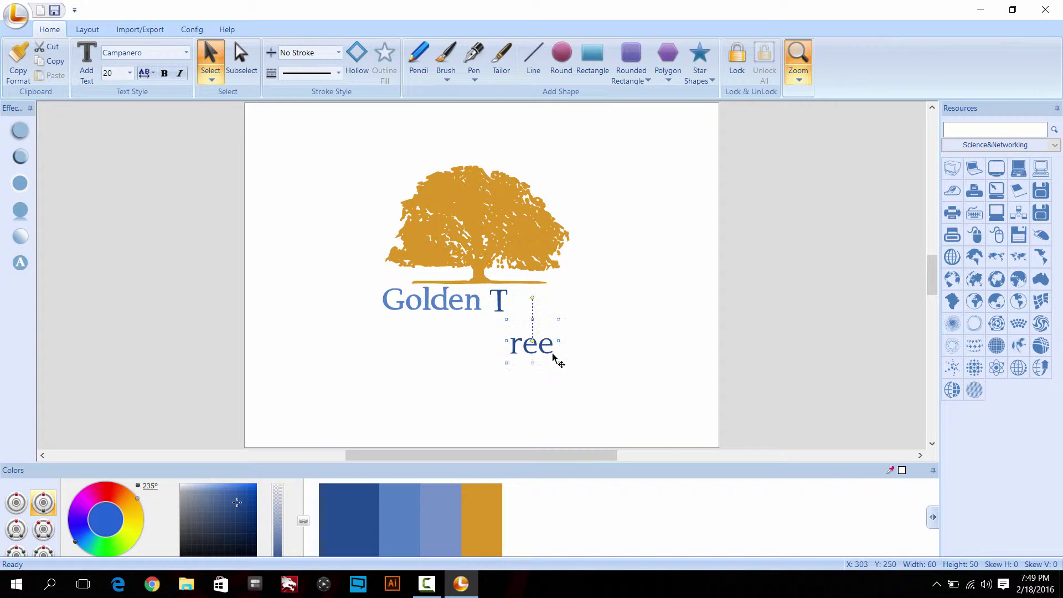
pyautogui.press('Delete')
pyautogui.doubleClick(502, 307)
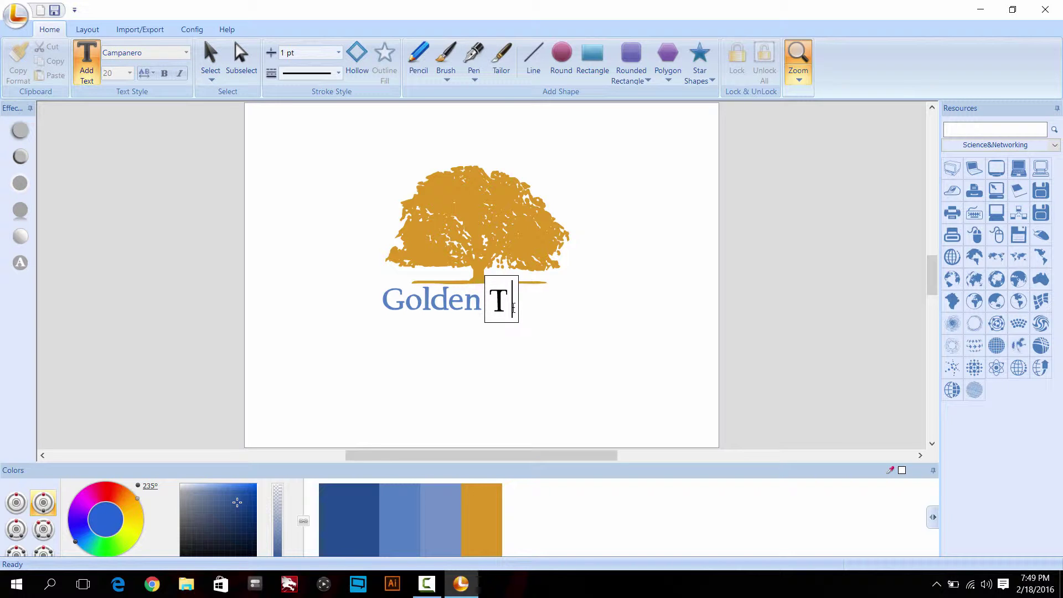
pyautogui.write('ree')
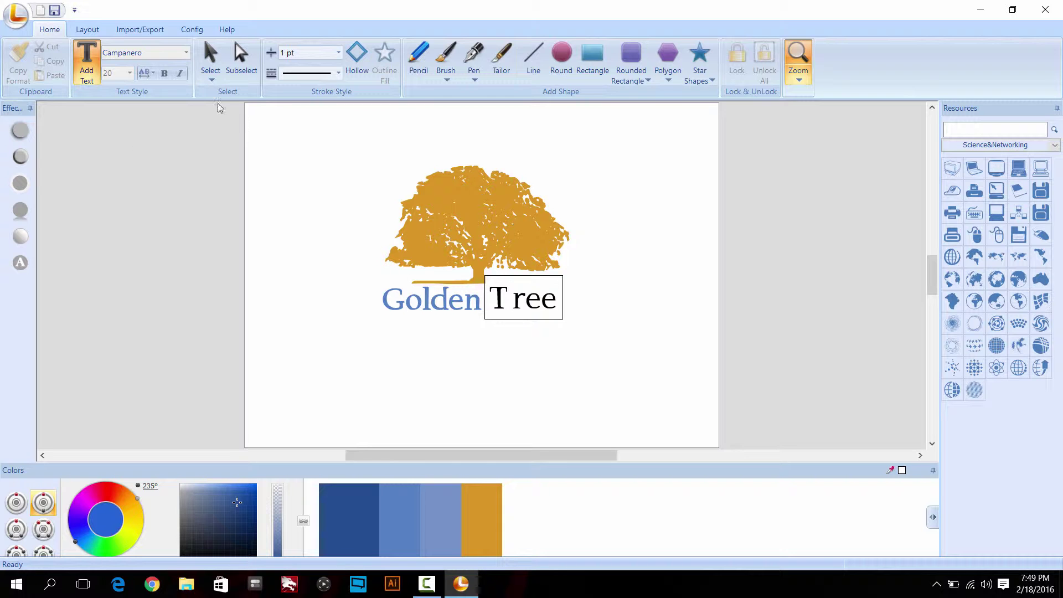
pyautogui.click(211, 59)
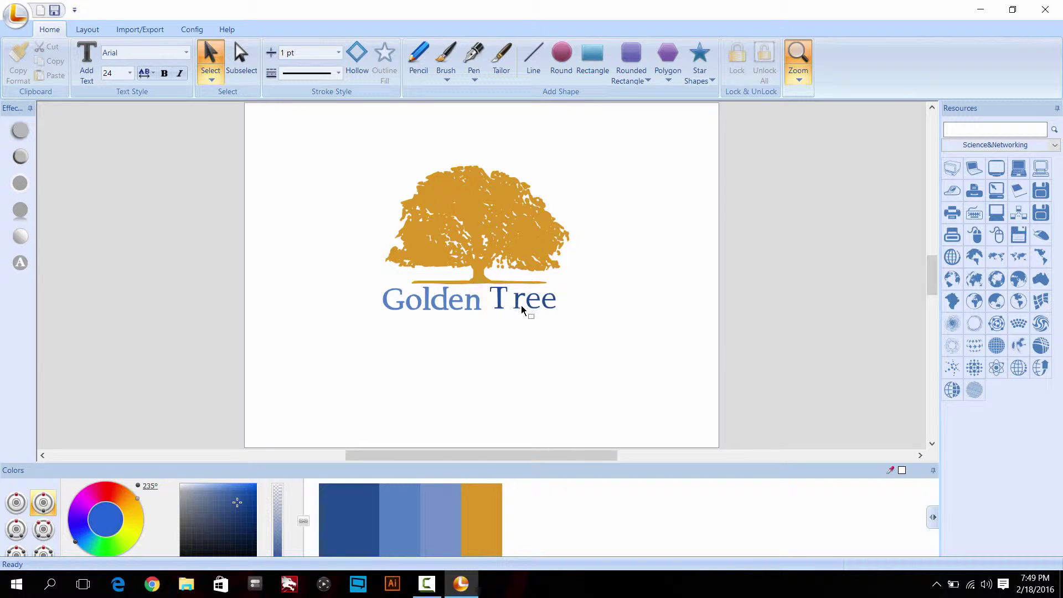
pyautogui.moveTo(513, 303)
pyautogui.mouseDown()
pyautogui.moveTo(531, 339)
pyautogui.moveTo(507, 310)
pyautogui.moveTo(516, 313)
pyautogui.mouseUp()
pyautogui.click(550, 344)
# - Recolor the words Golden and Tree with the orange swatch
pyautogui.click(466, 308)
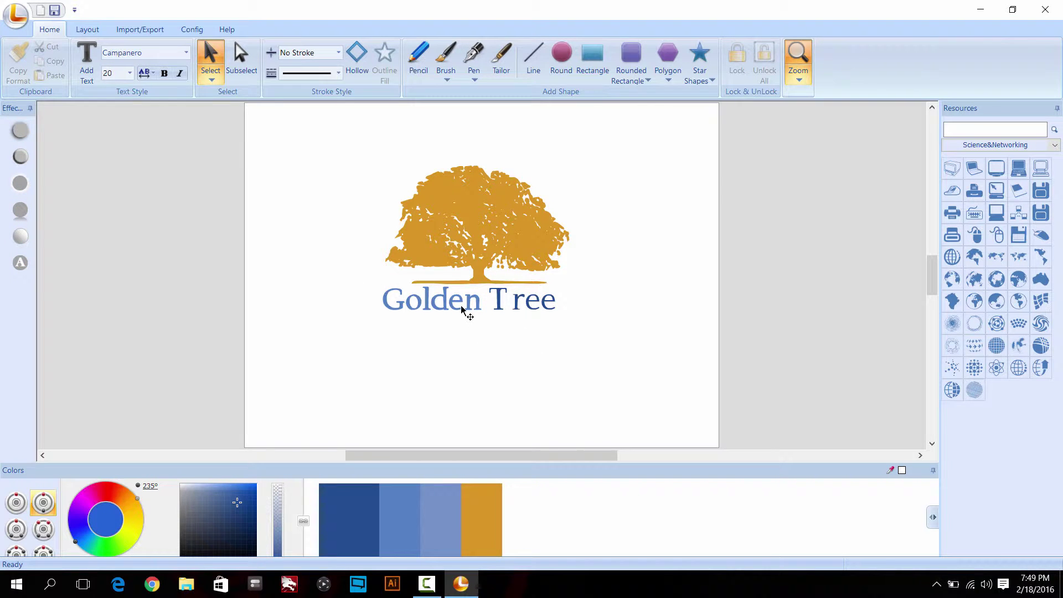
pyautogui.click(487, 519)
pyautogui.click(537, 308)
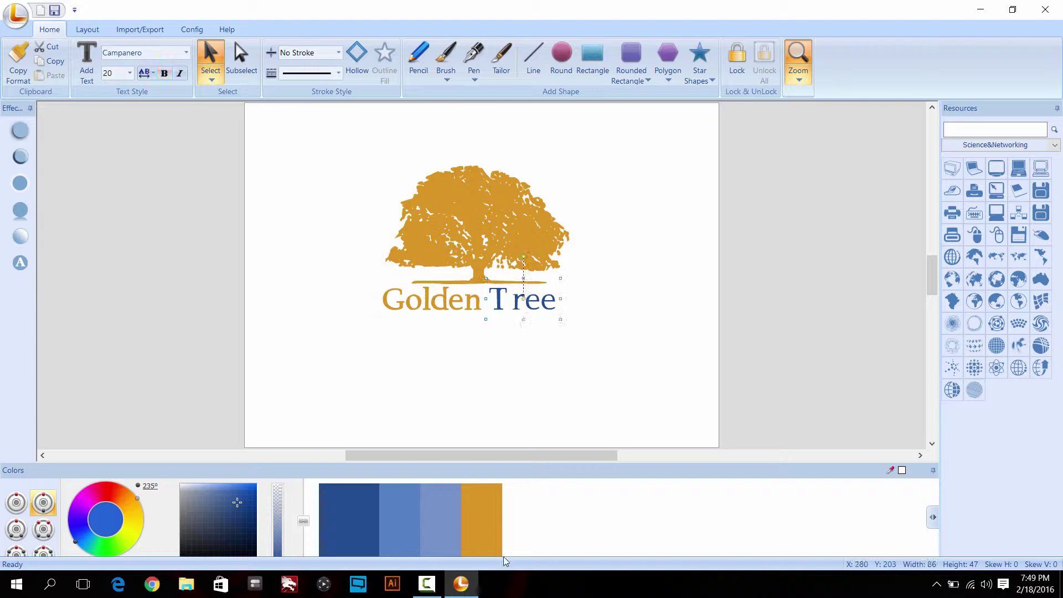
pyautogui.click(485, 515)
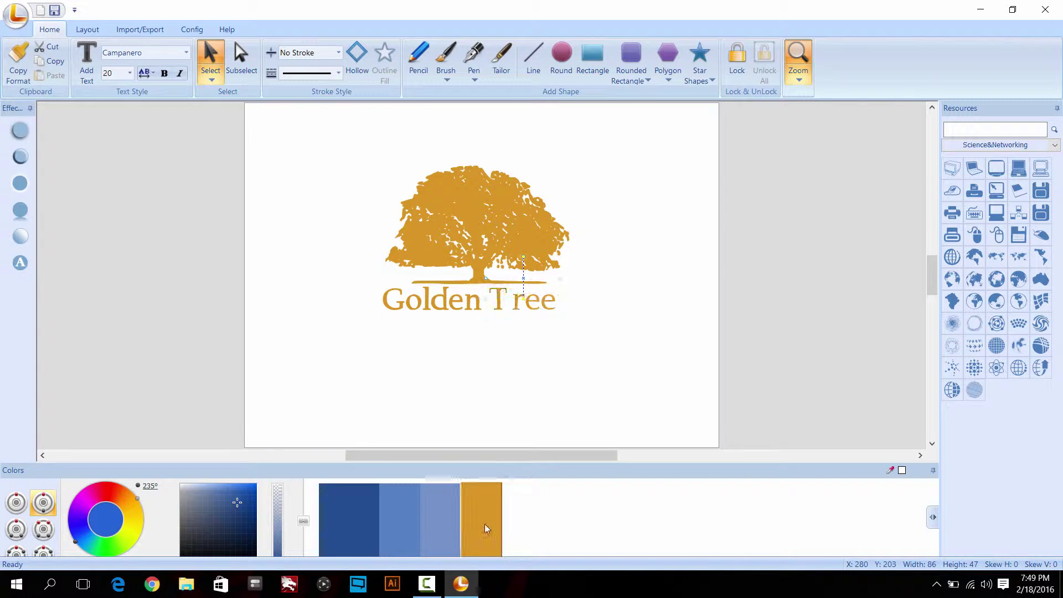
# - Change the palette's base color to a dark golden brown and recolor the words Golden and Tree with its first swatch
pyautogui.click(131, 502)
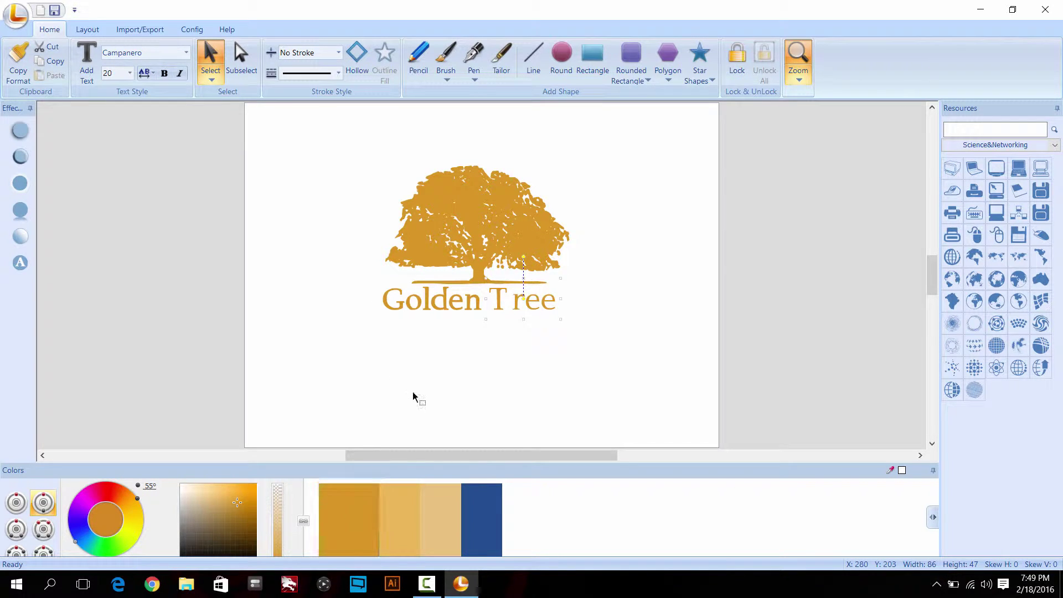
pyautogui.click(253, 517)
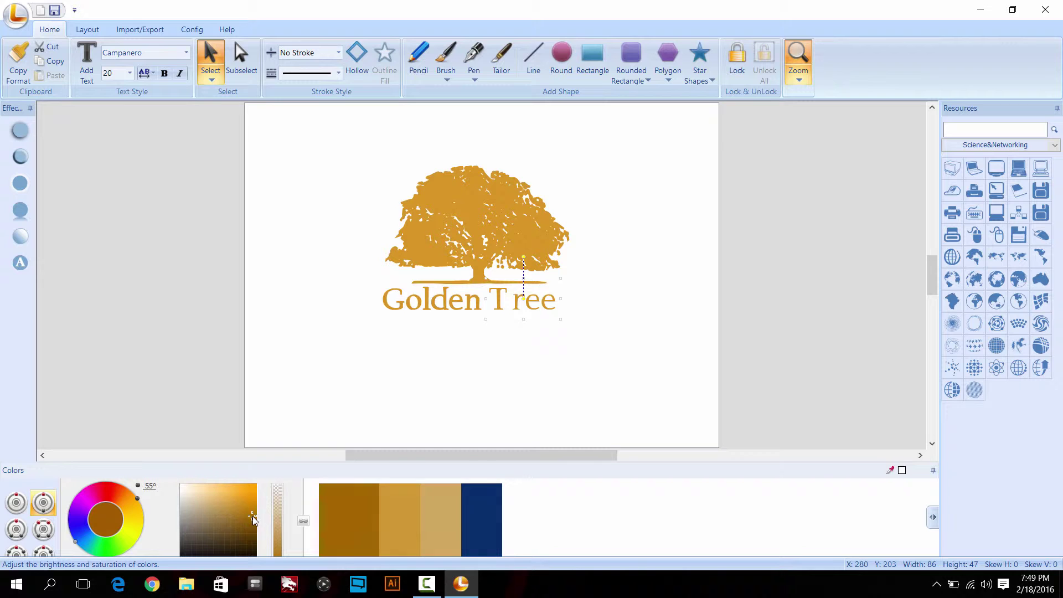
pyautogui.click(479, 310)
pyautogui.click(339, 530)
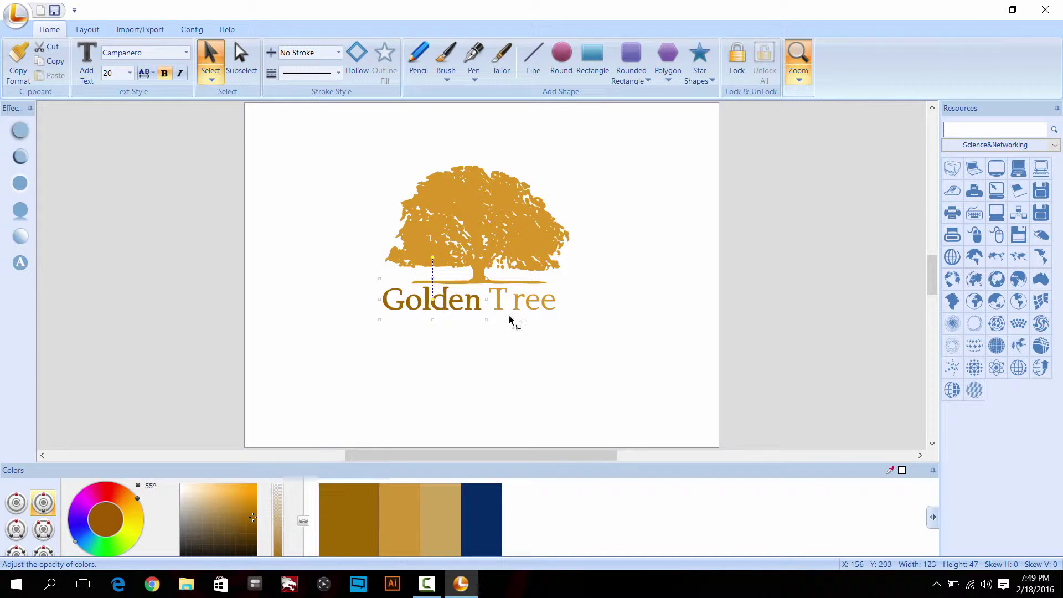
pyautogui.click(540, 304)
pyautogui.click(354, 526)
pyautogui.click(381, 423)
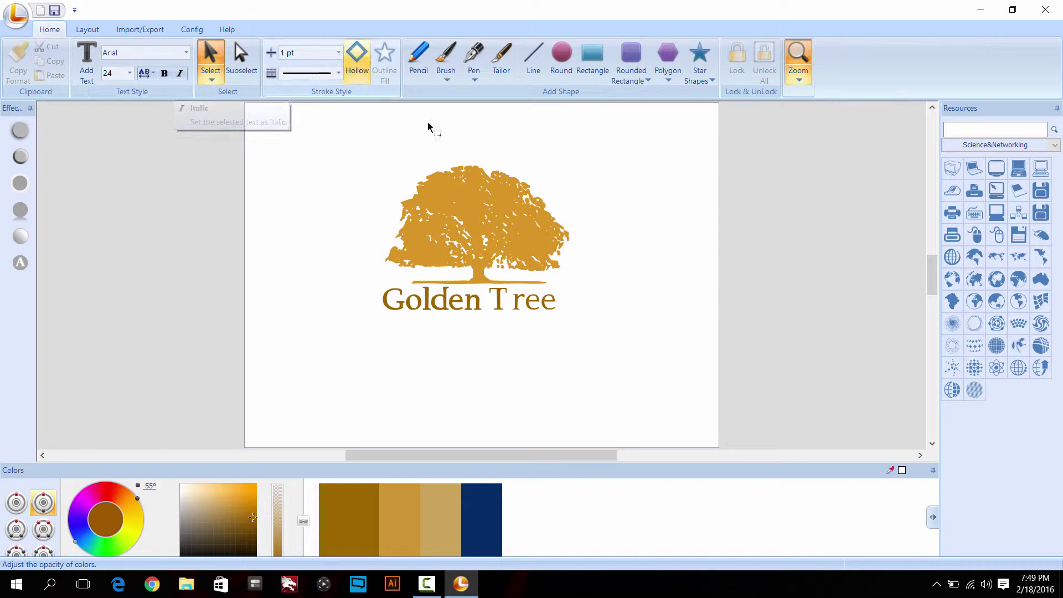
pyautogui.click(540, 236)
pyautogui.click(149, 261)
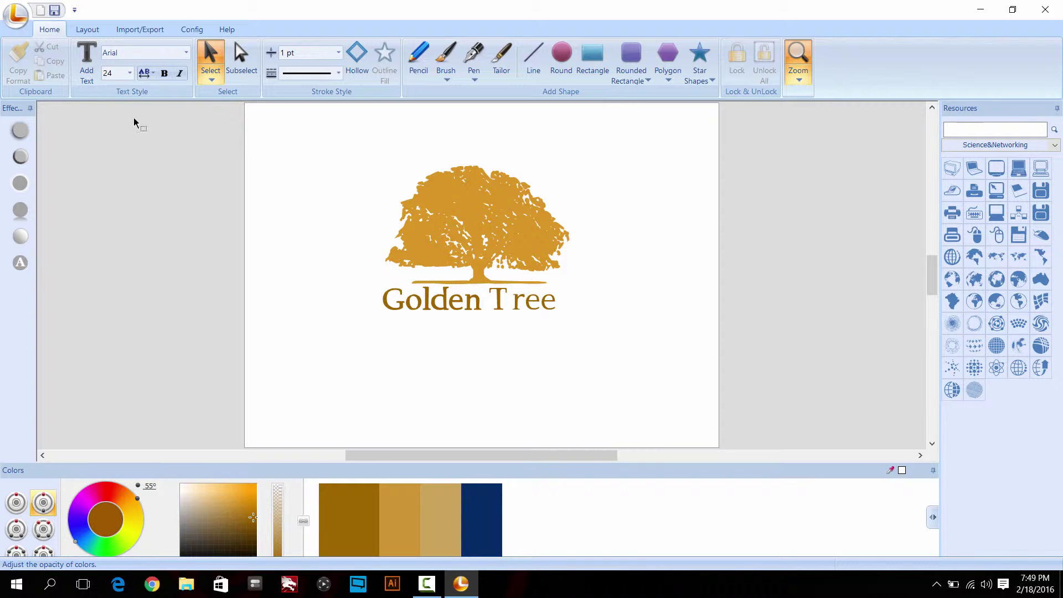
# - Add a new text reading FINANCIAL and place it centered below the words Golden Tree
pyautogui.click(86, 61)
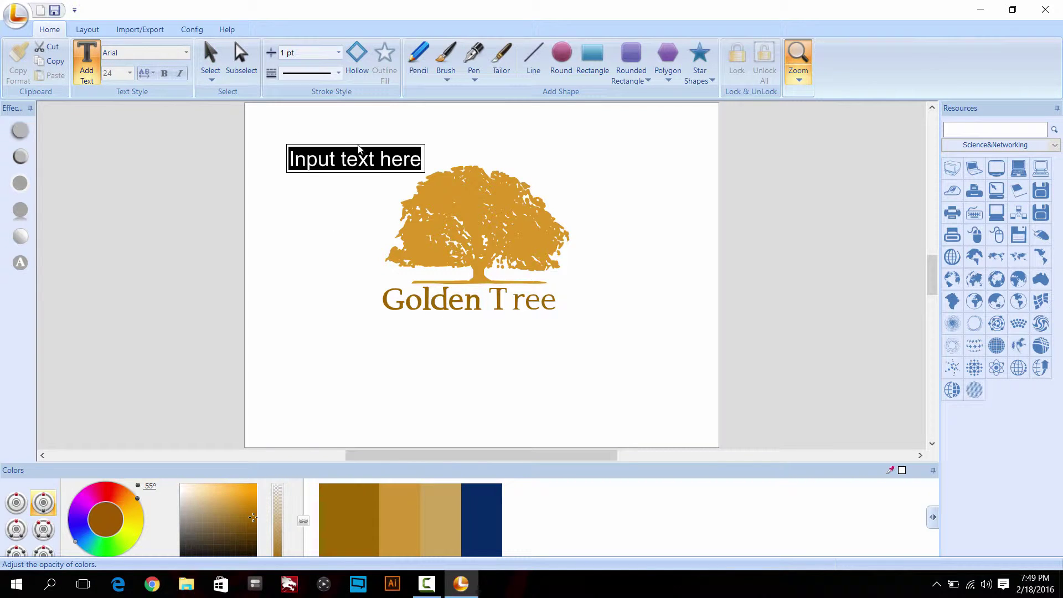
pyautogui.write('FINA')
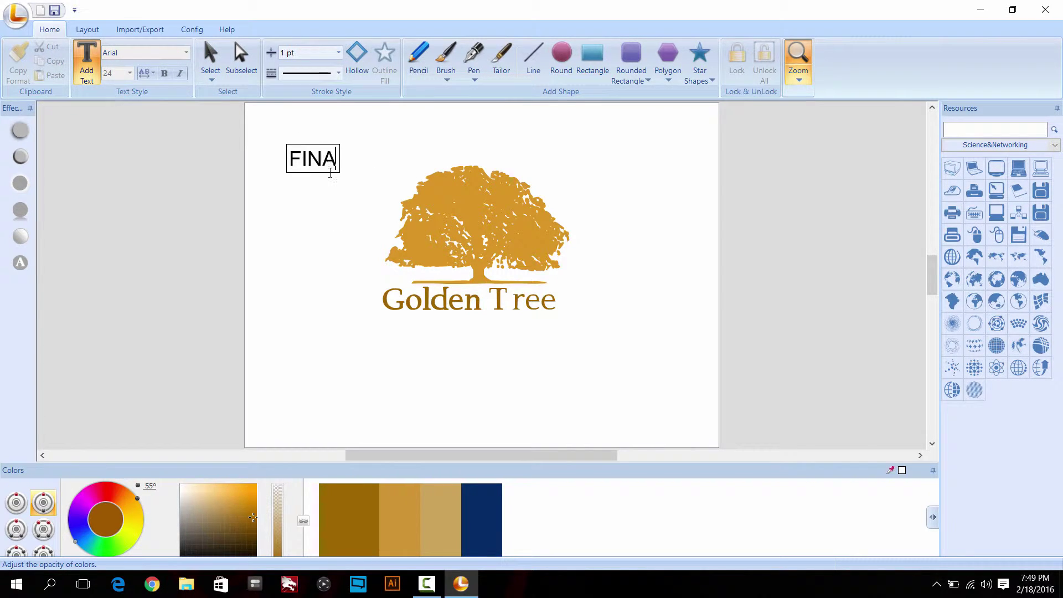
pyautogui.write('NCIAL')
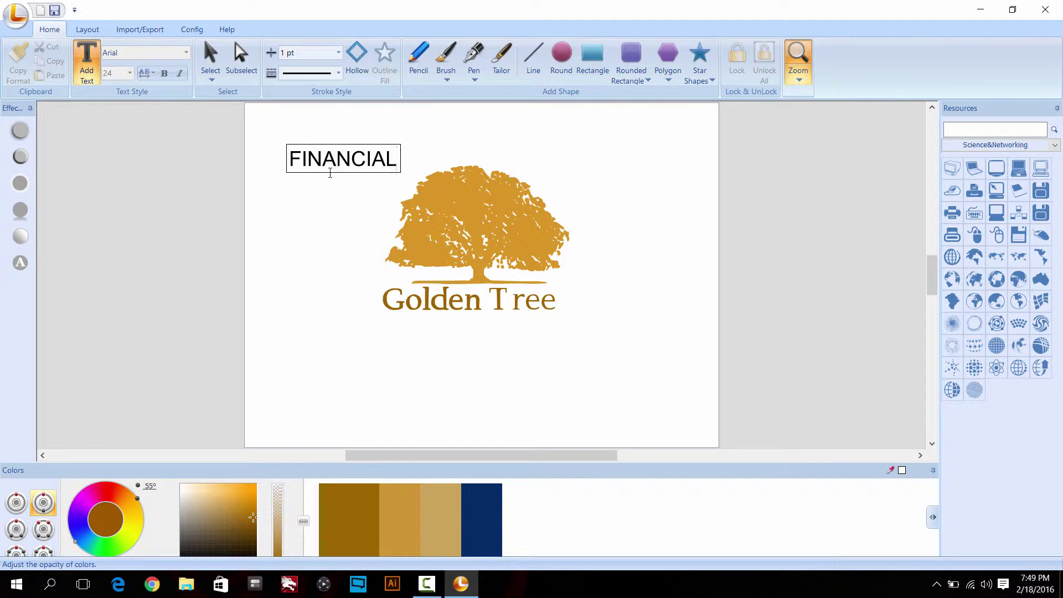
pyautogui.press('Escape')
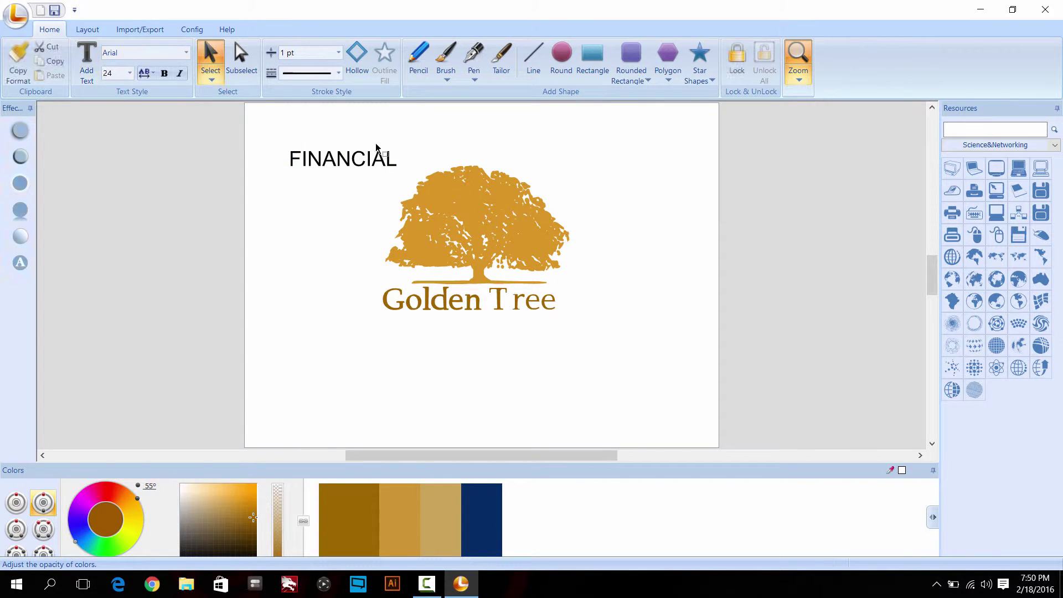
pyautogui.moveTo(355, 168); pyautogui.dragTo(405, 338)
# - Replace the text FINANCIAL with CREDIT UNION
pyautogui.doubleClick(515, 331)
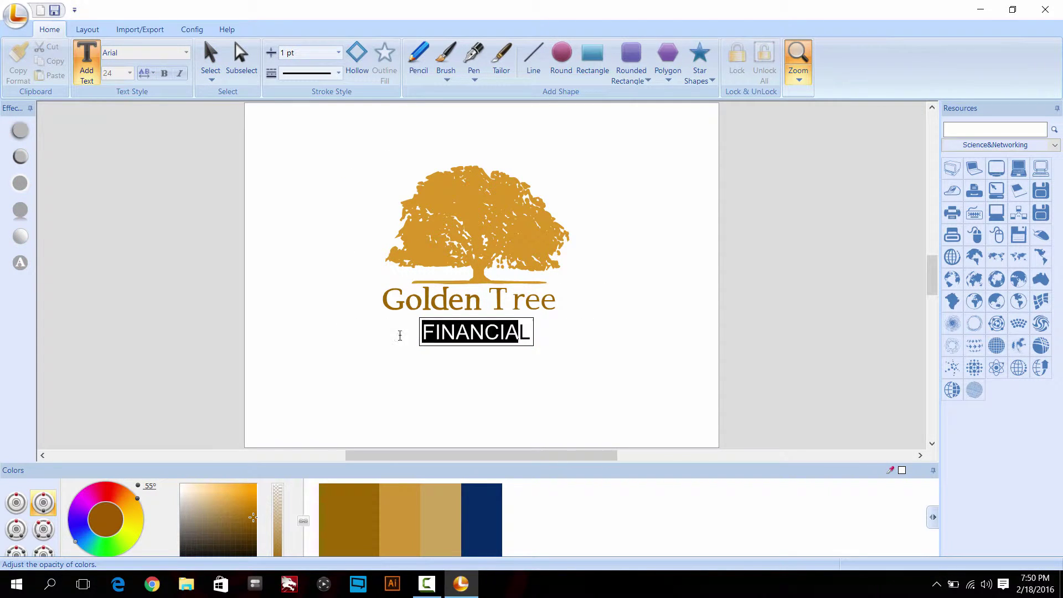
pyautogui.write('L')
pyautogui.press('BackSpace')
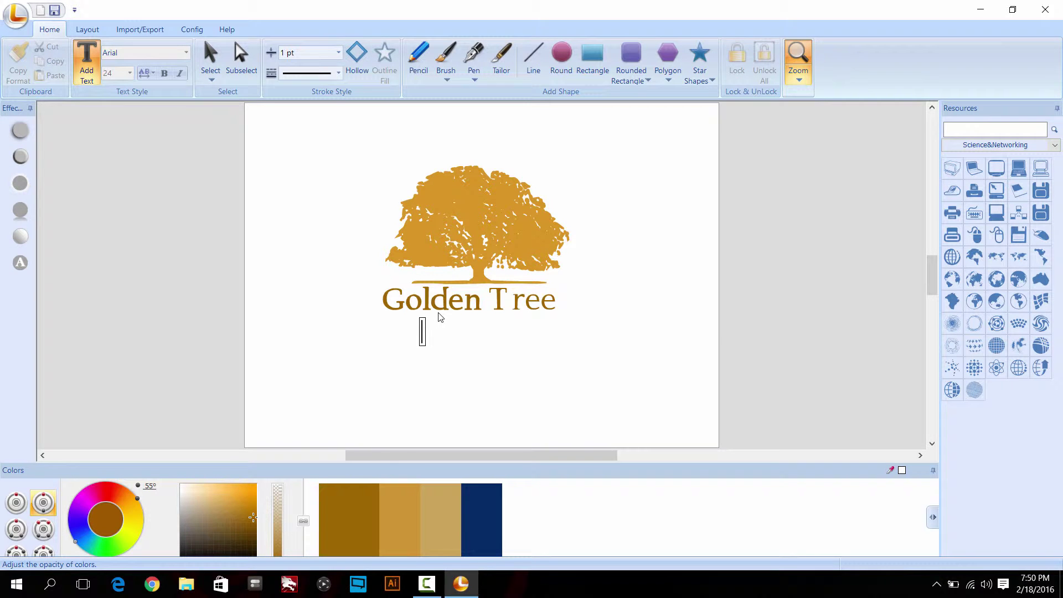
pyautogui.write('CREDIT UNION')
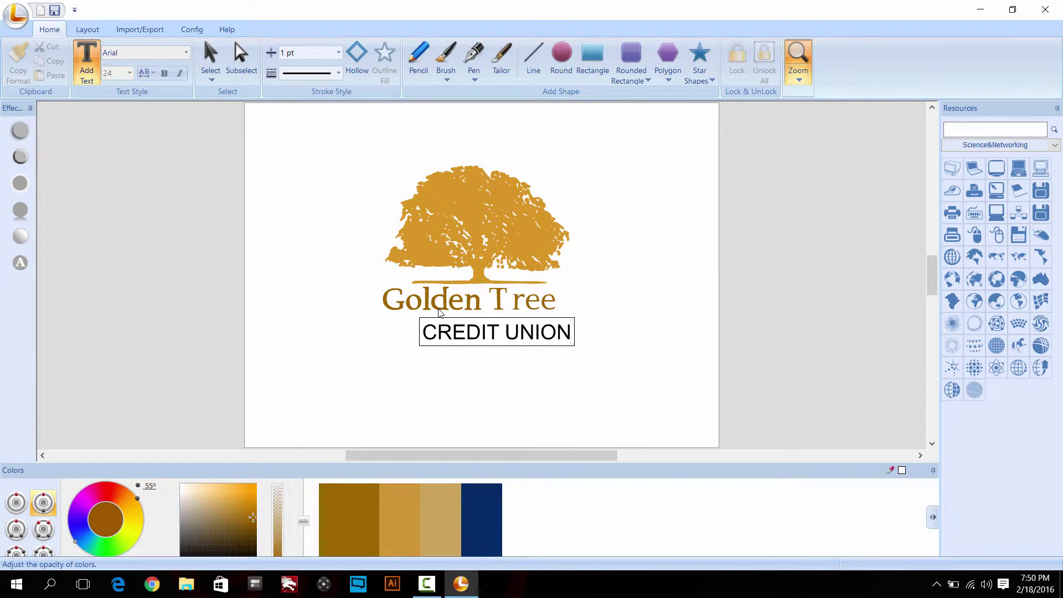
pyautogui.click(548, 383)
# - Recolor CREDIT UNION with the dark blue swatch and position it just under Golden Tree at about X 173, Y 239
pyautogui.click(556, 340)
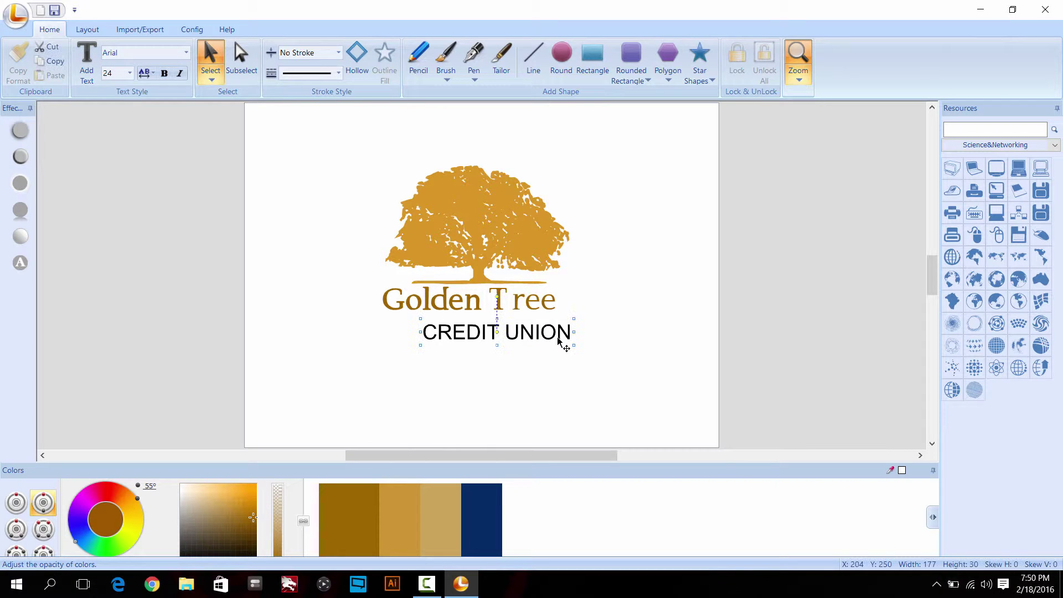
pyautogui.moveTo(538, 339); pyautogui.dragTo(518, 330)
pyautogui.click(488, 532)
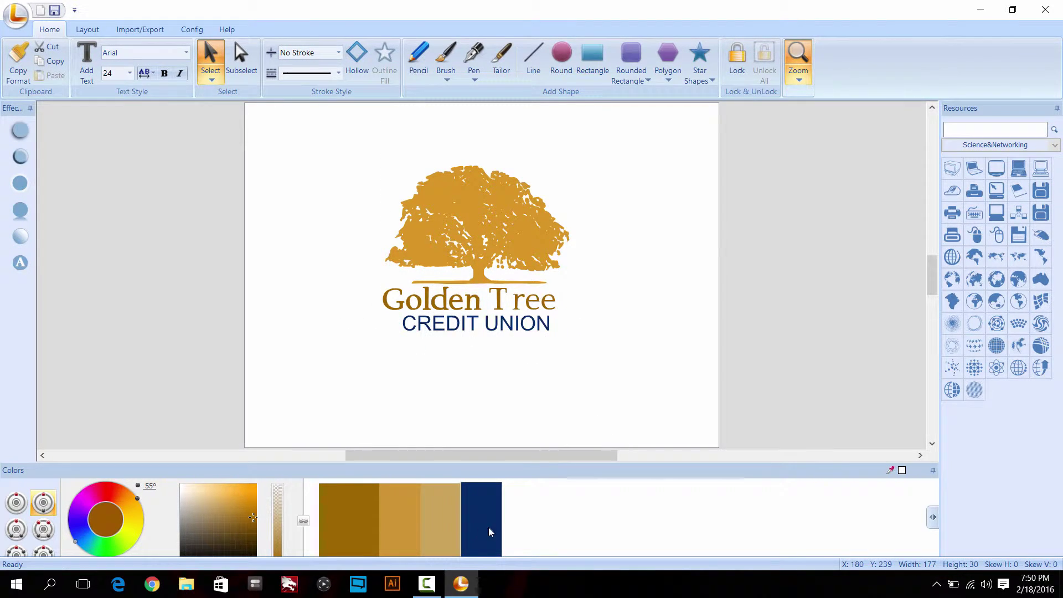
pyautogui.click(570, 378)
pyautogui.click(524, 334)
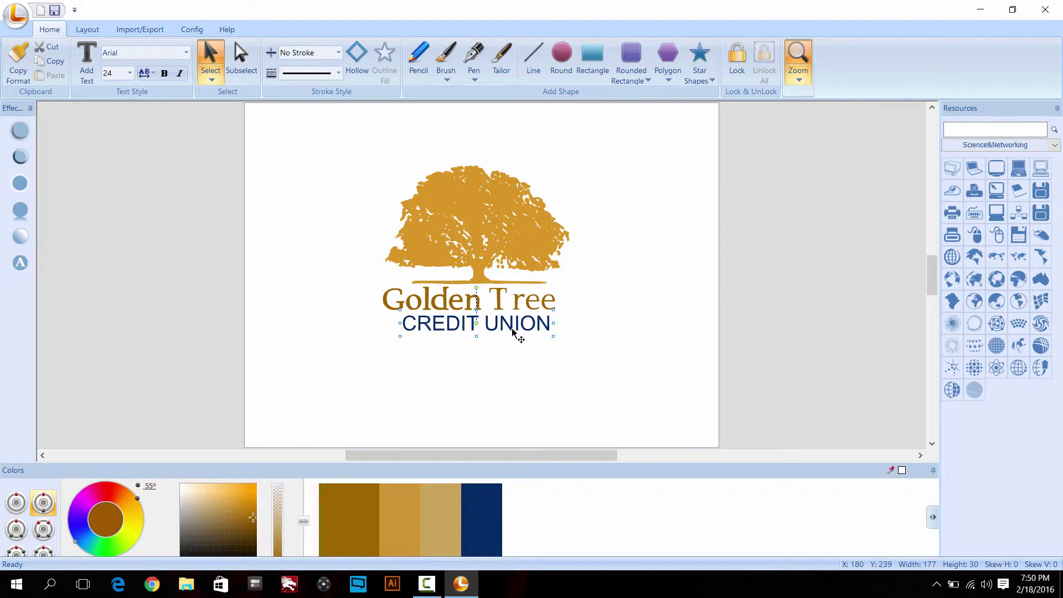
pyautogui.moveTo(512, 328)
pyautogui.mouseDown()
pyautogui.moveTo(503, 329)
pyautogui.moveTo(513, 337)
pyautogui.mouseUp()
pyautogui.click(550, 363)
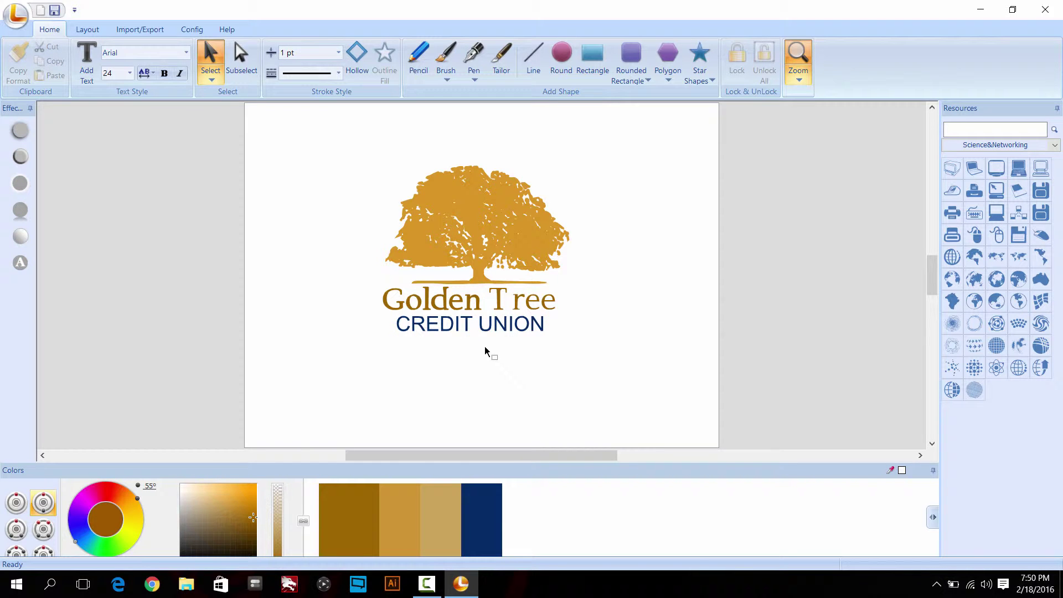
# - Set the letter spacing of CREDIT UNION to 6 and move the text left to about X 132, Y 239
pyautogui.click(427, 332)
pyautogui.click(151, 73)
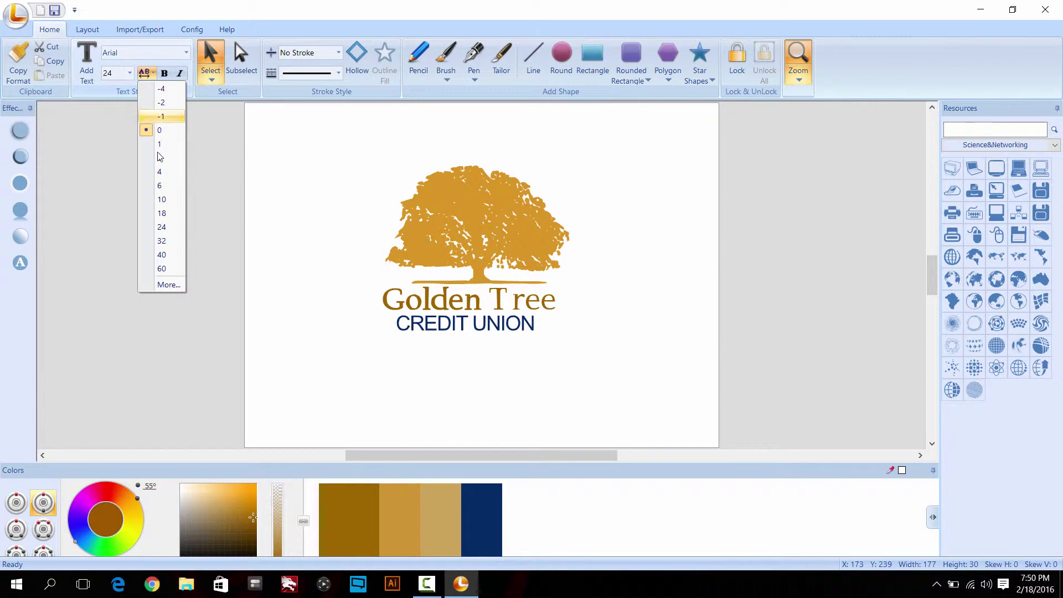
pyautogui.click(158, 191)
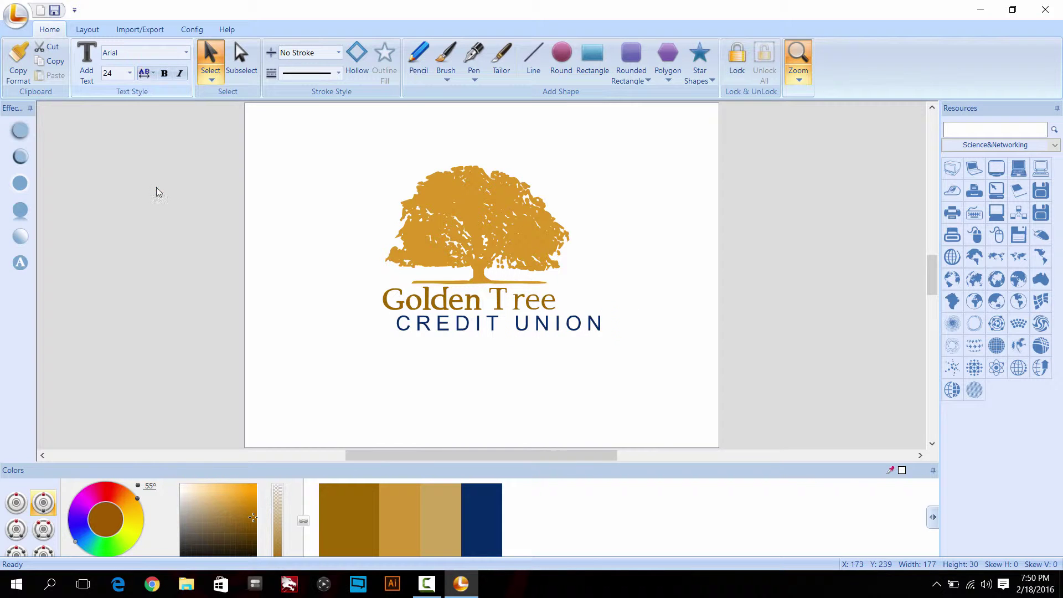
pyautogui.moveTo(570, 327); pyautogui.dragTo(544, 333)
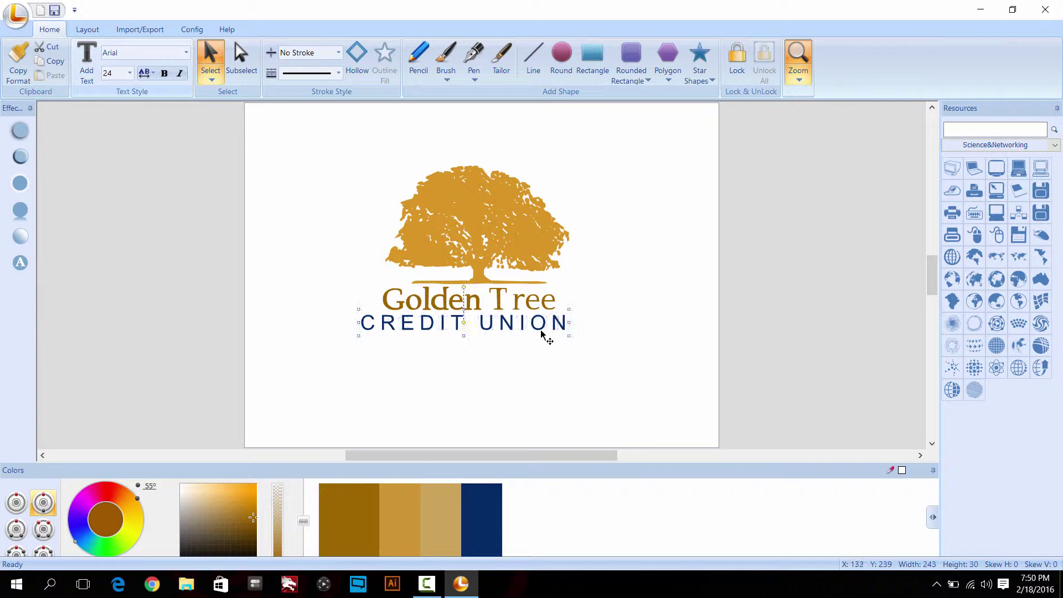
# - Nudge CREDIT UNION ten steps to the right to center it under Golden Tree and clear the selection
pyautogui.click(568, 350)
pyautogui.click(556, 323)
pyautogui.press('Right')
pyautogui.press('Right')
pyautogui.press('Right')
pyautogui.press('Right')
pyautogui.press('Right')
pyautogui.press('Right')
pyautogui.press('Right')
pyautogui.press('Right')
pyautogui.press('Right')
pyautogui.press('Right')
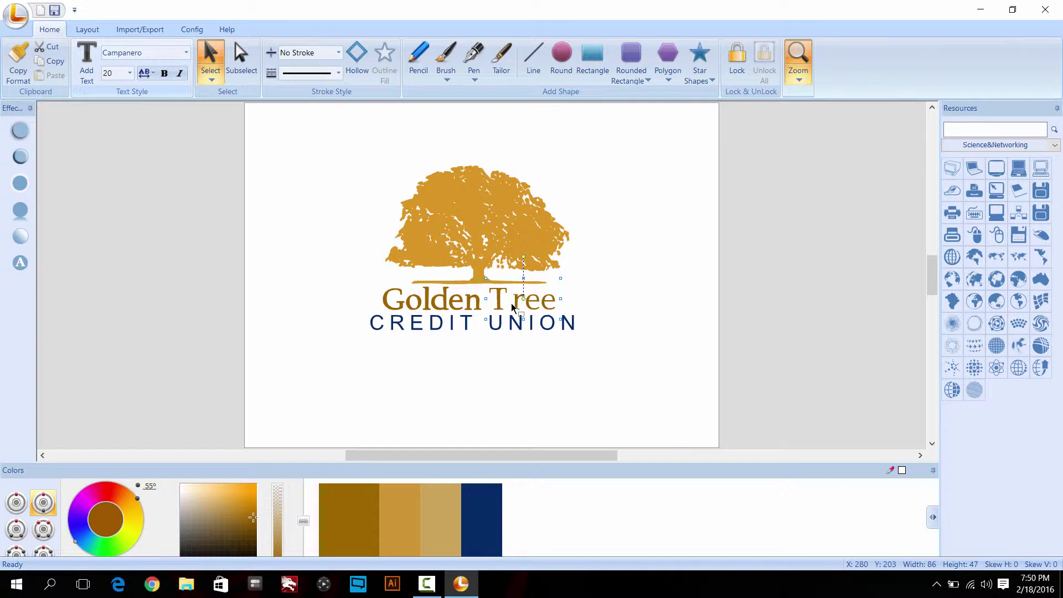
pyautogui.click(488, 344)
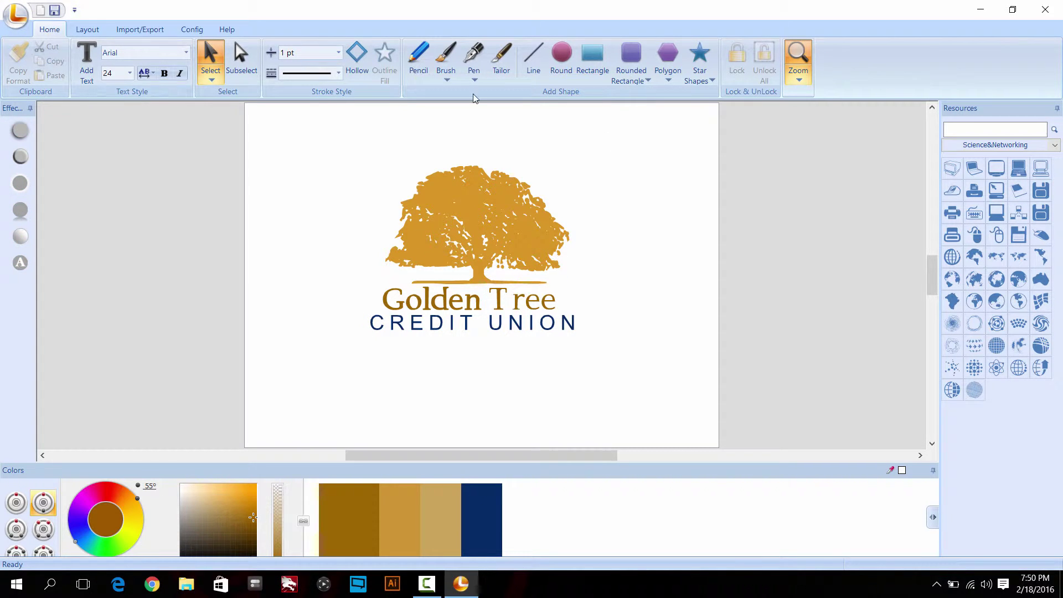
# - Delete and retype the T of Tree to try closing the gap after it
pyautogui.doubleClick(514, 302)
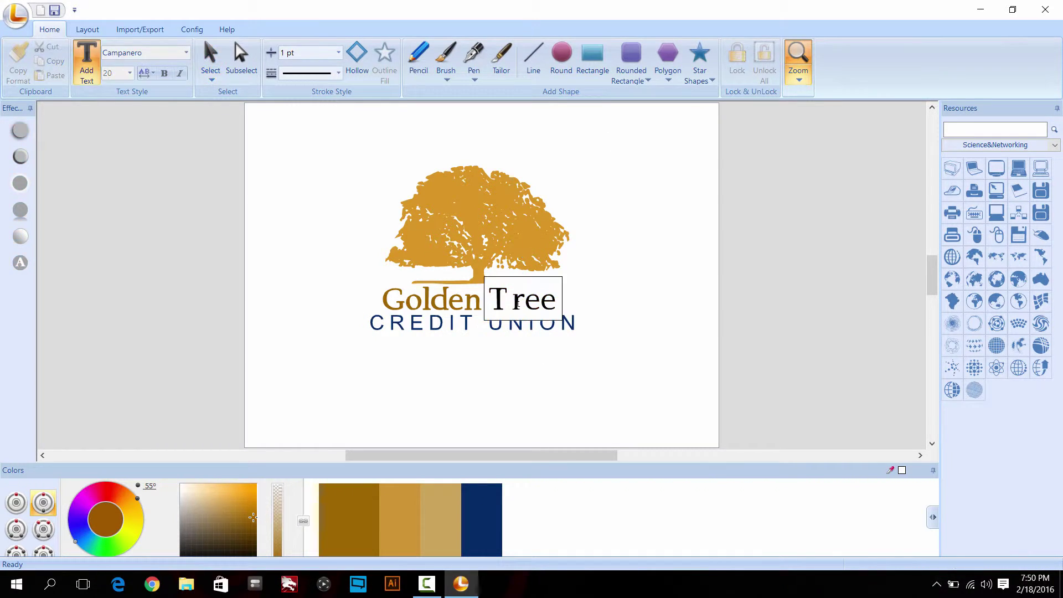
pyautogui.press('BackSpace')
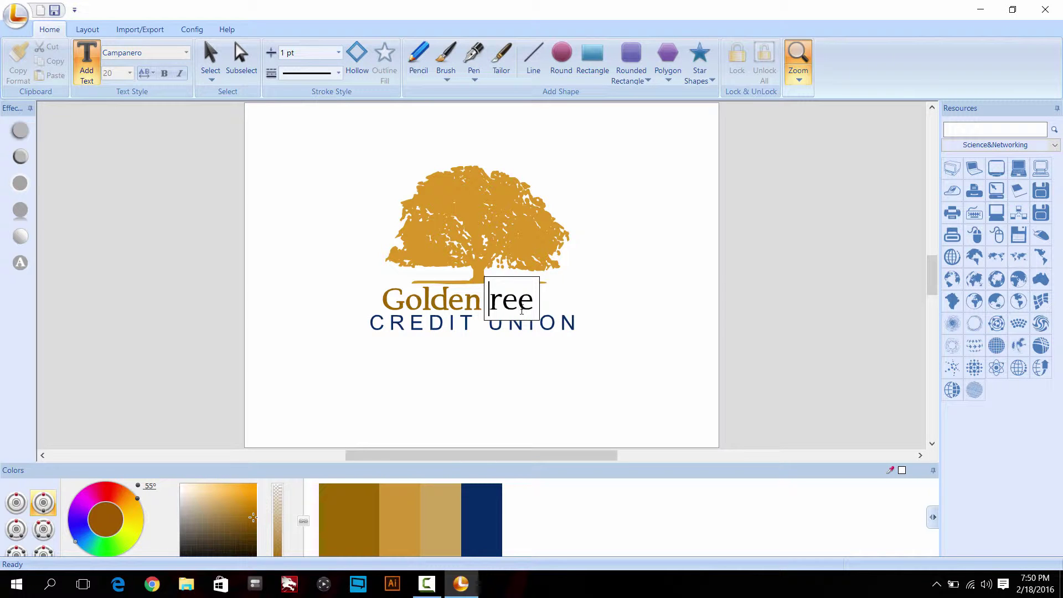
pyautogui.write('T')
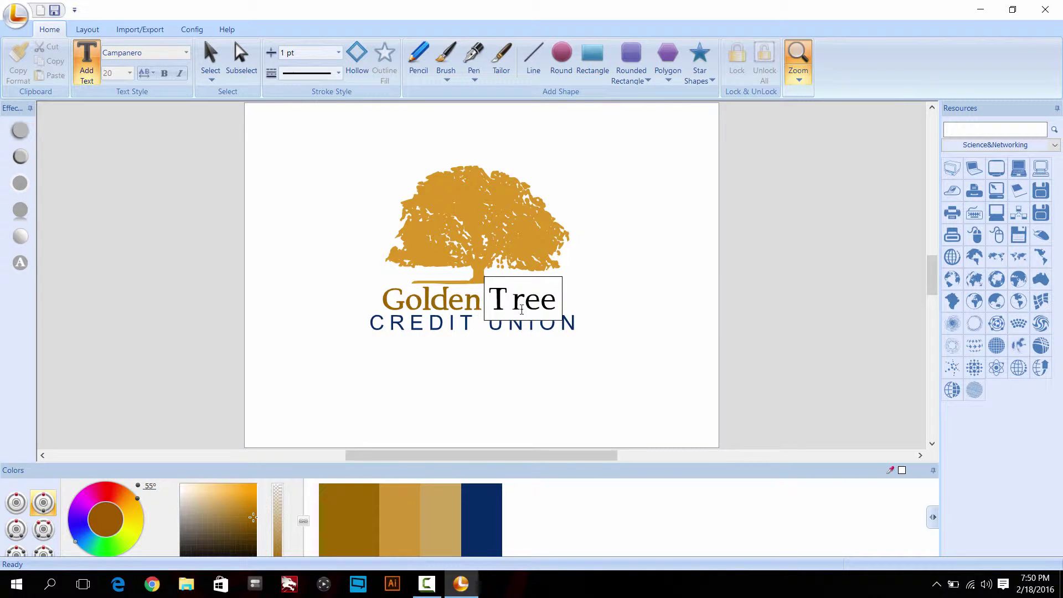
pyautogui.click(581, 304)
# - Tighten the letter spacing of Tree until the text is about 80 wide, and clear the selection
pyautogui.click(546, 304)
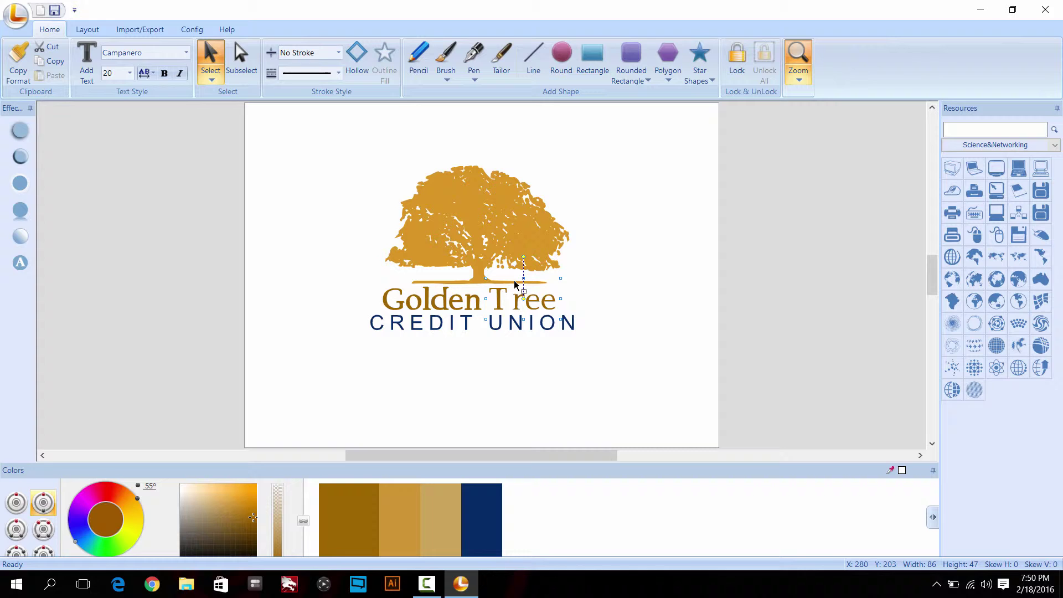
pyautogui.click(147, 76)
pyautogui.click(154, 103)
pyautogui.click(146, 74)
pyautogui.click(148, 116)
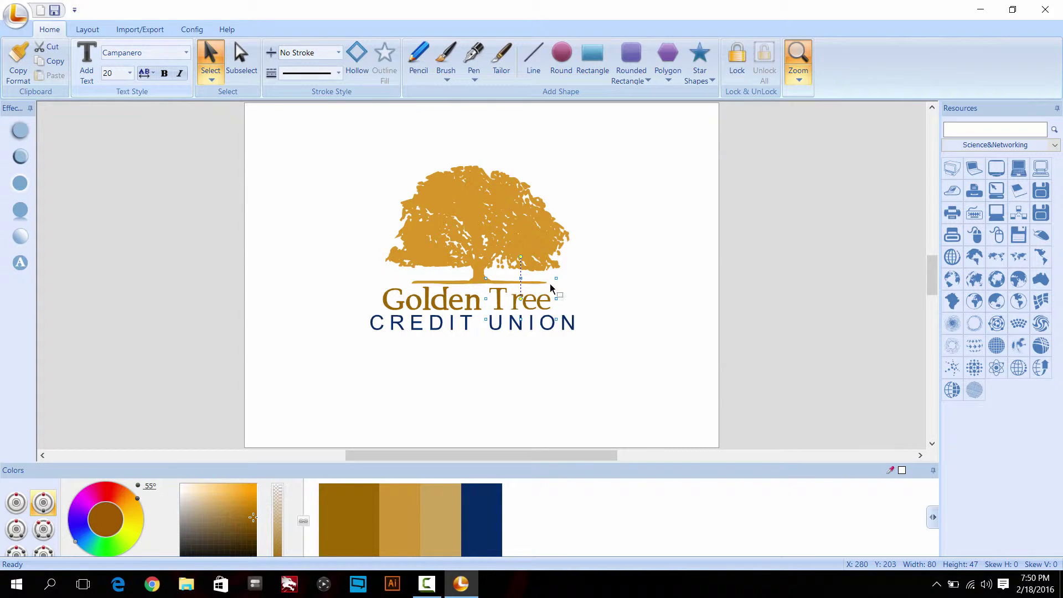
pyautogui.click(689, 267)
# - Shift CREDIT UNION slightly to the left to recenter it under Golden Tree and clear the selection
pyautogui.click(441, 306)
pyautogui.click(526, 364)
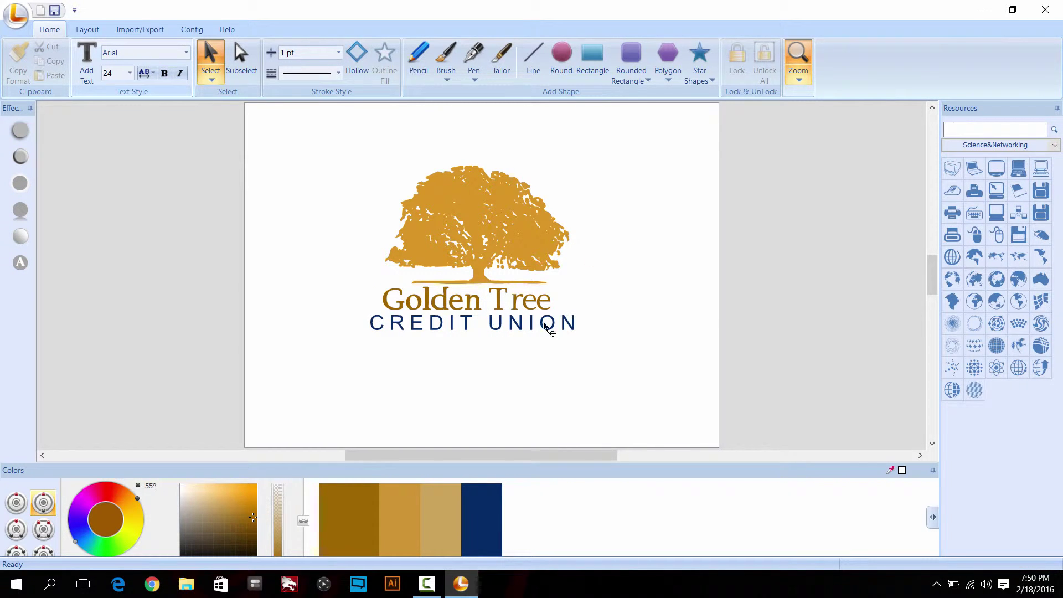
pyautogui.click(519, 329)
pyautogui.click(691, 349)
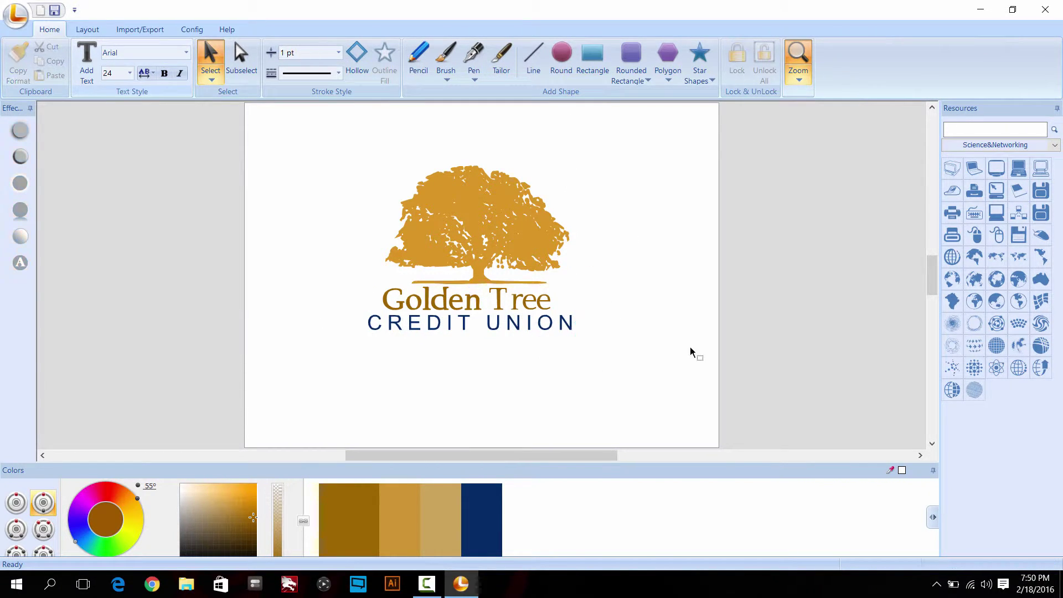
pyautogui.click(562, 236)
pyautogui.click(637, 230)
# - Browse the resource graphics in the Nature, Education&Stationery, Culture&Religion and Engineering&Tools categories
pyautogui.click(1053, 149)
pyautogui.click(986, 355)
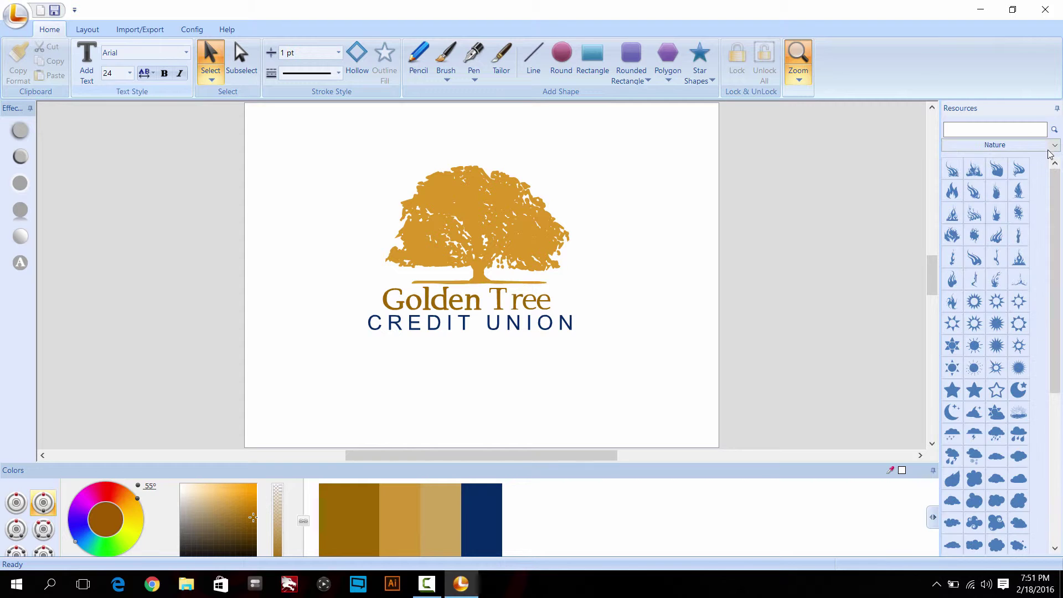
pyautogui.click(1054, 148)
pyautogui.click(1029, 263)
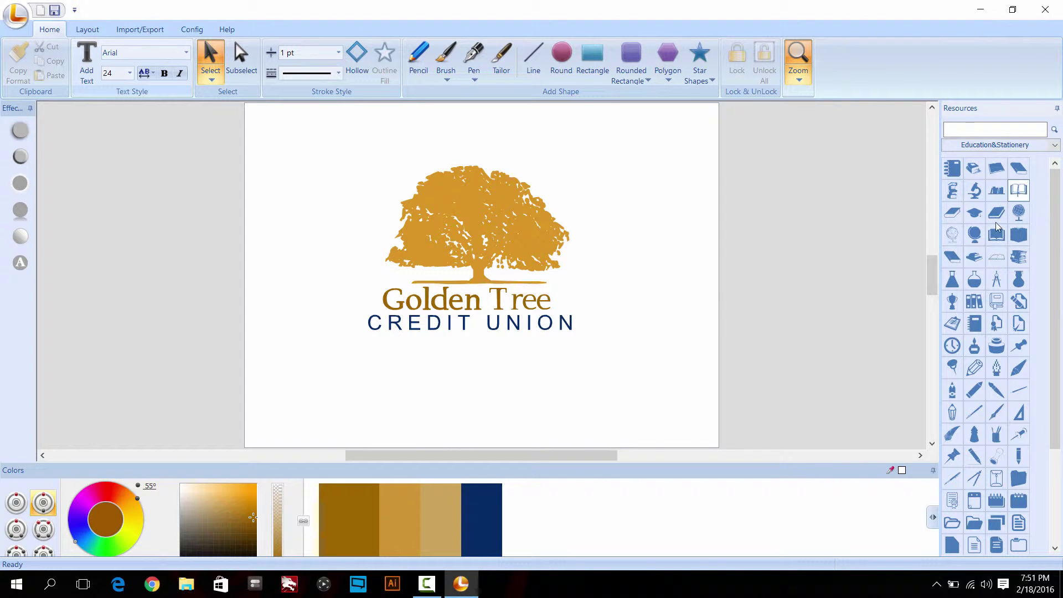
pyautogui.click(1055, 145)
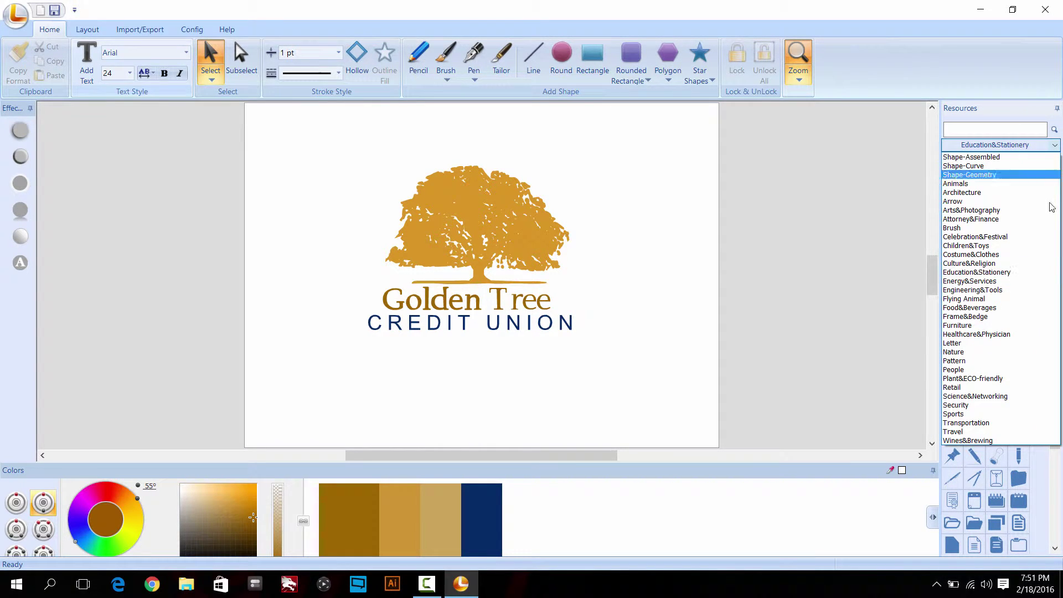
pyautogui.click(984, 265)
pyautogui.click(1054, 145)
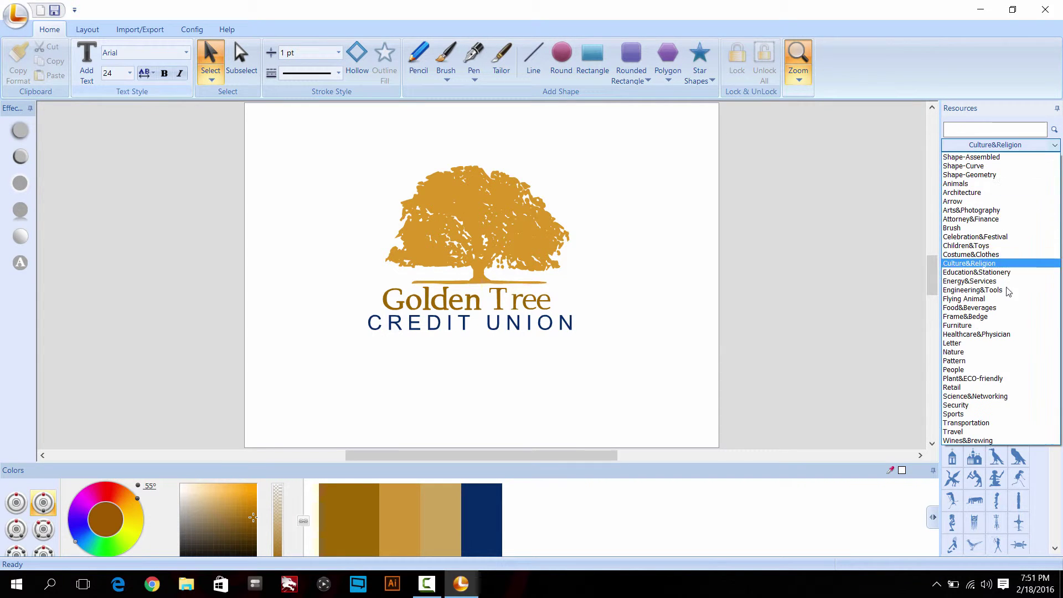
pyautogui.click(1007, 290)
# - Browse the resource graphics in the Letter, People, Retail and Security categories, going through the Security signs to the end
pyautogui.click(1055, 145)
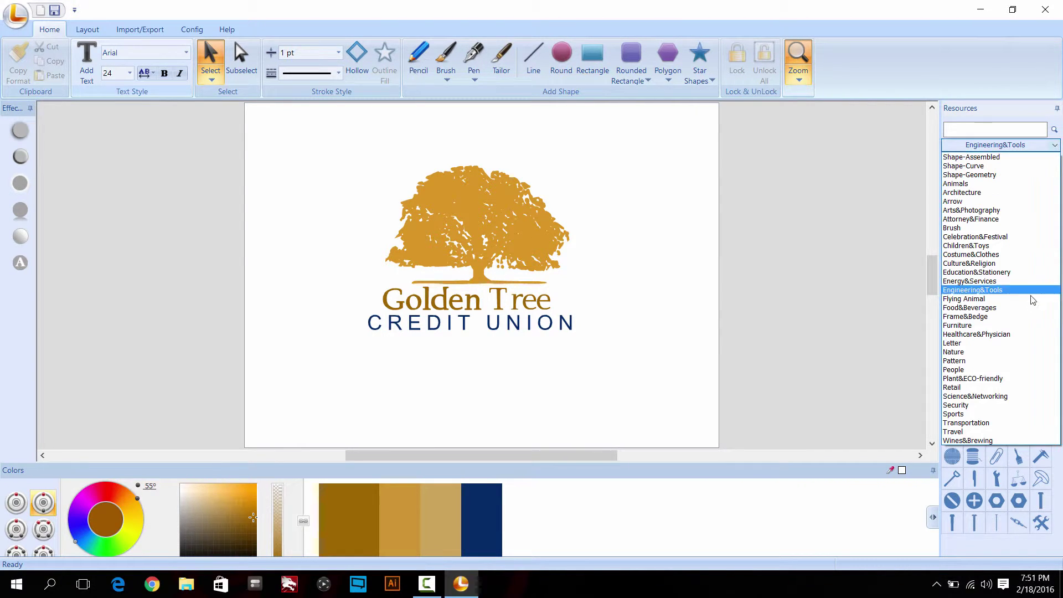
pyautogui.click(975, 344)
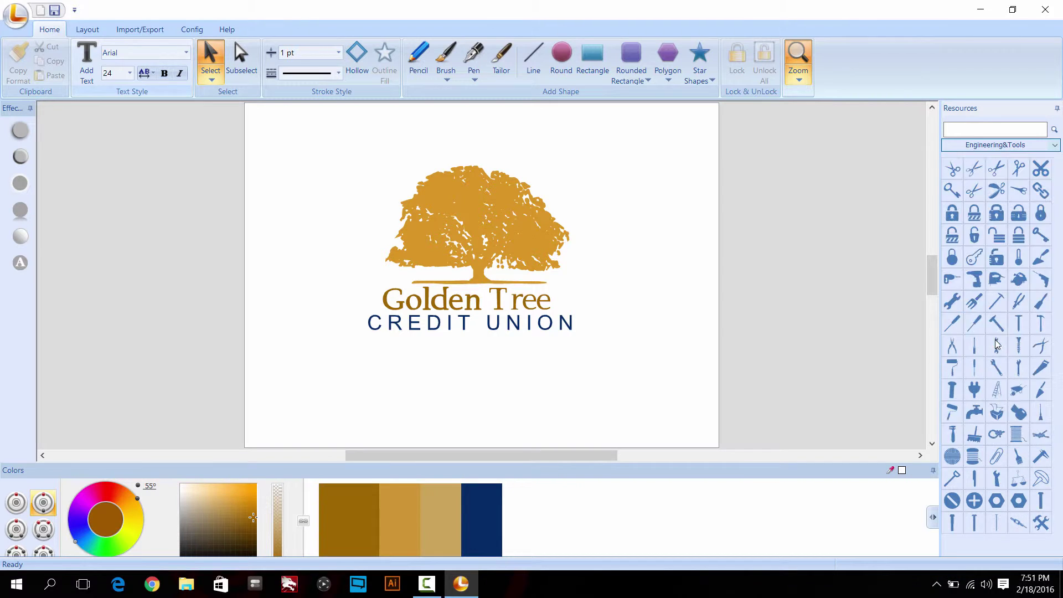
pyautogui.click(1055, 145)
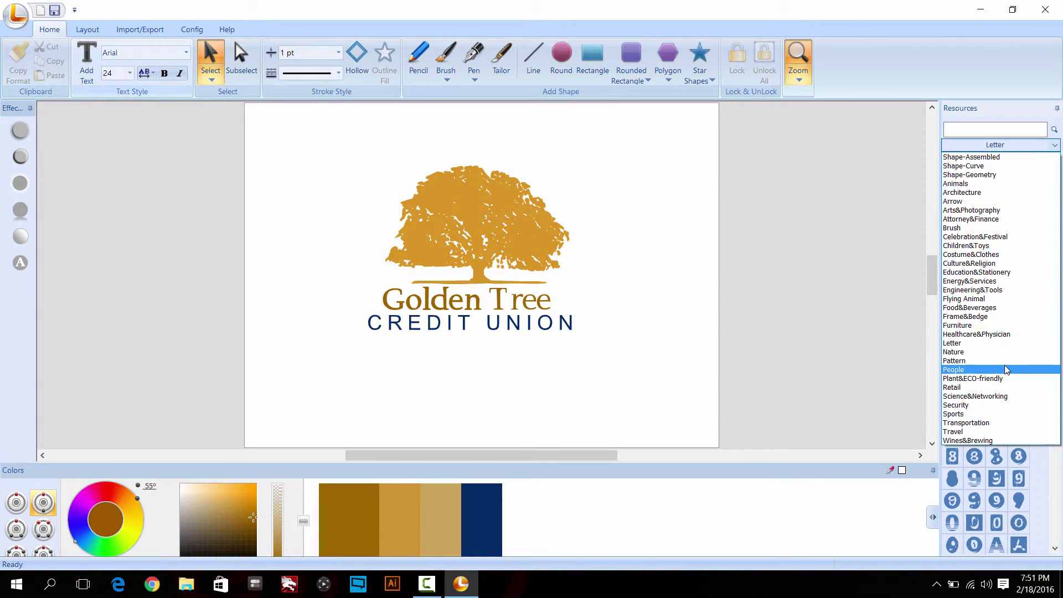
pyautogui.click(1005, 365)
pyautogui.click(1055, 145)
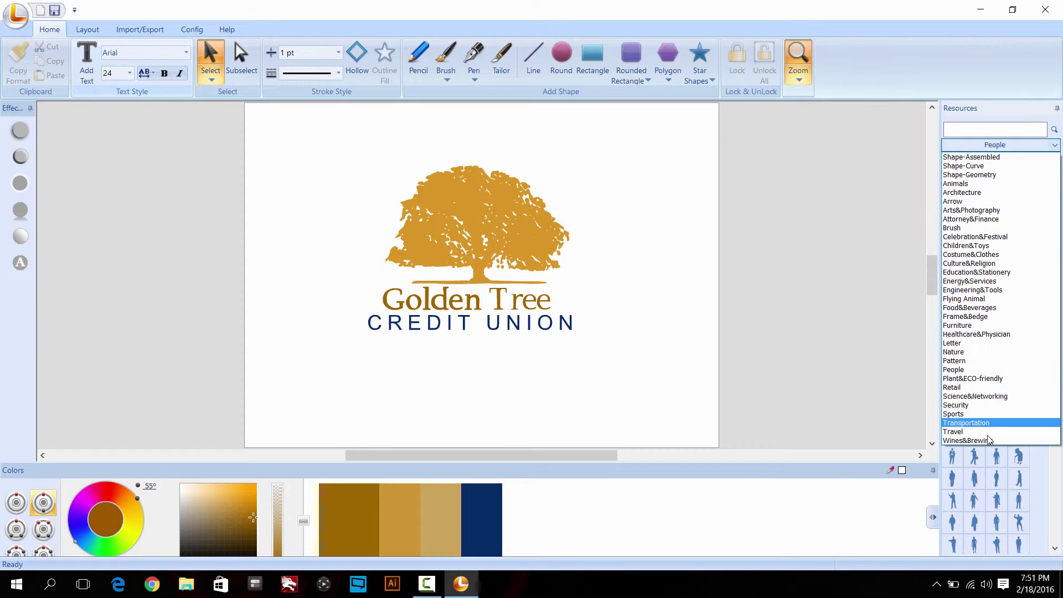
pyautogui.click(975, 387)
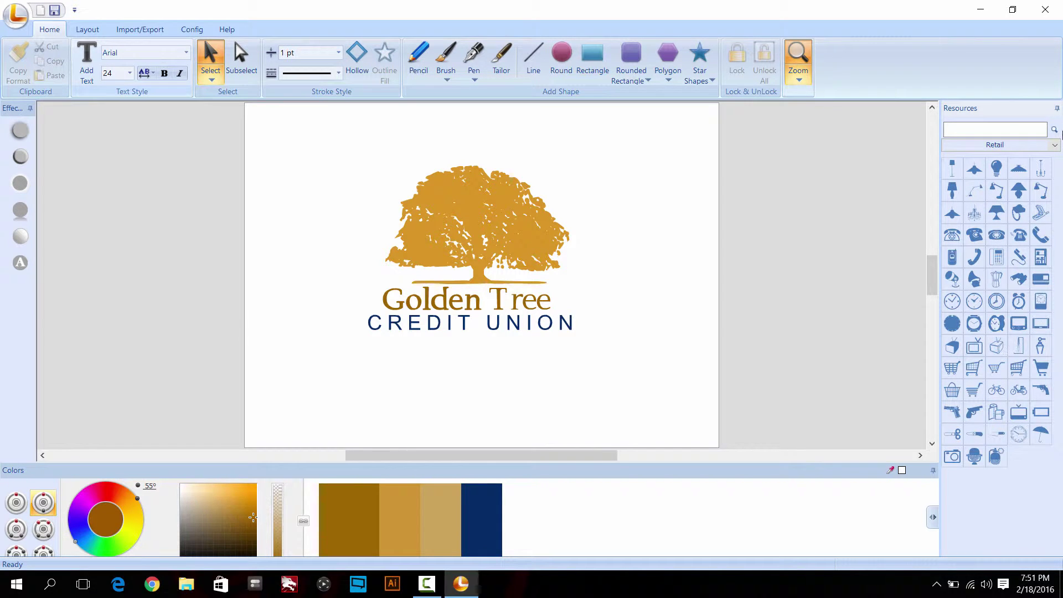
pyautogui.click(1055, 146)
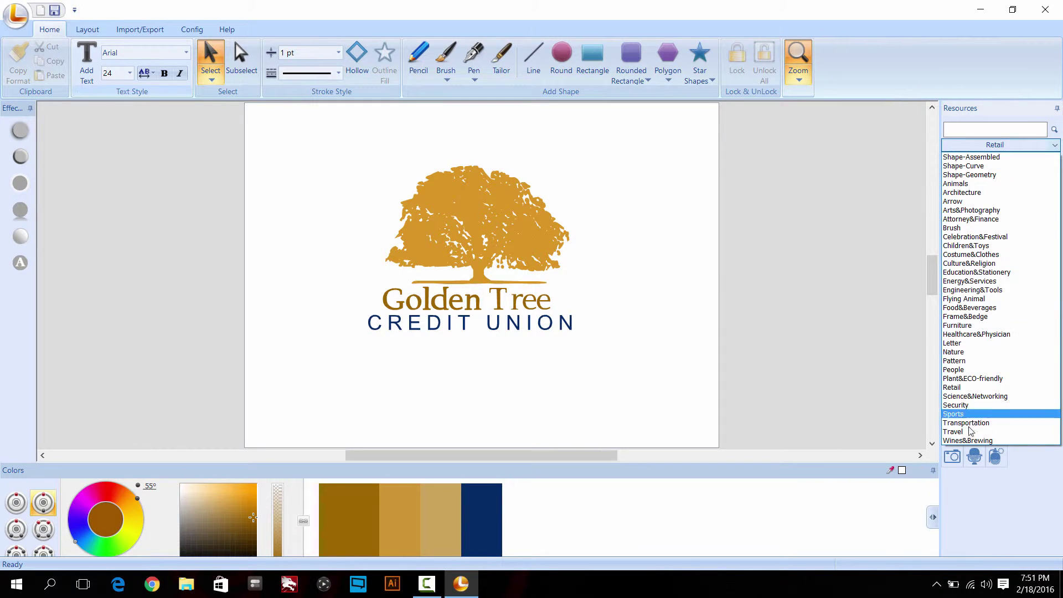
pyautogui.click(972, 408)
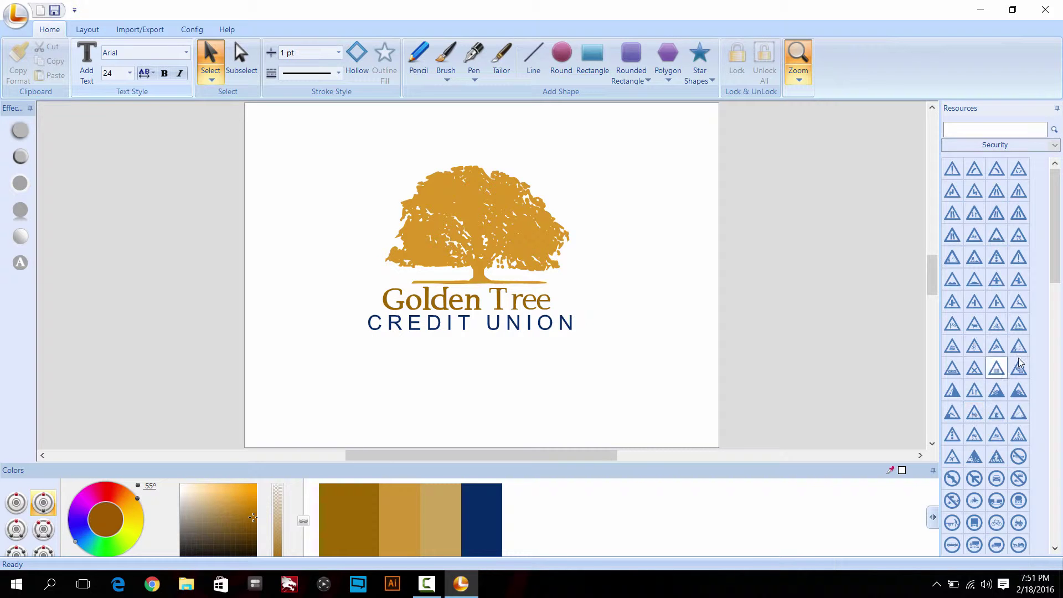
pyautogui.scroll(-10, 1021, 333)
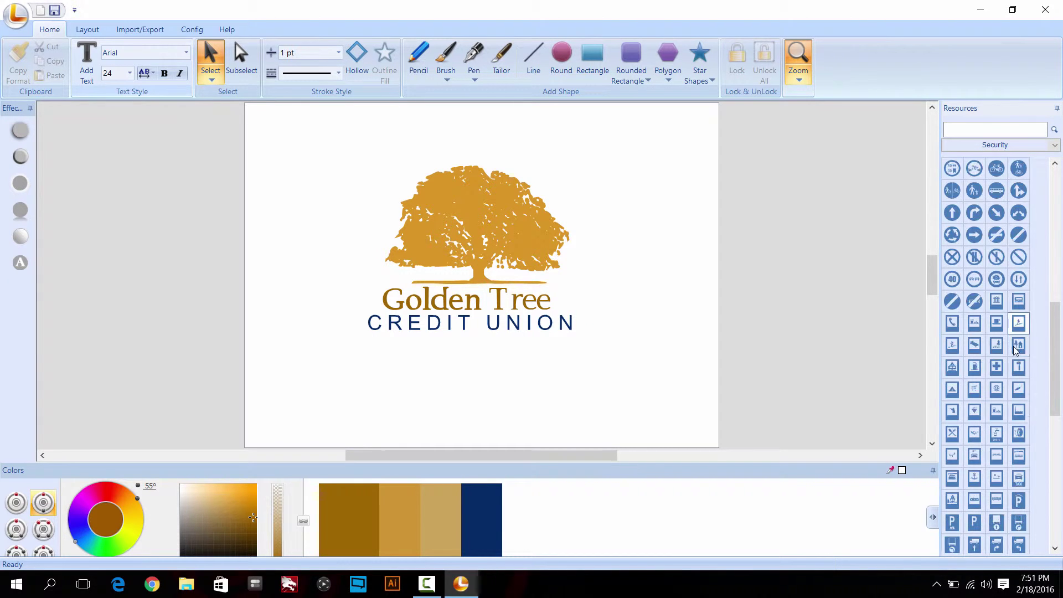
pyautogui.scroll(-5, 1018, 343)
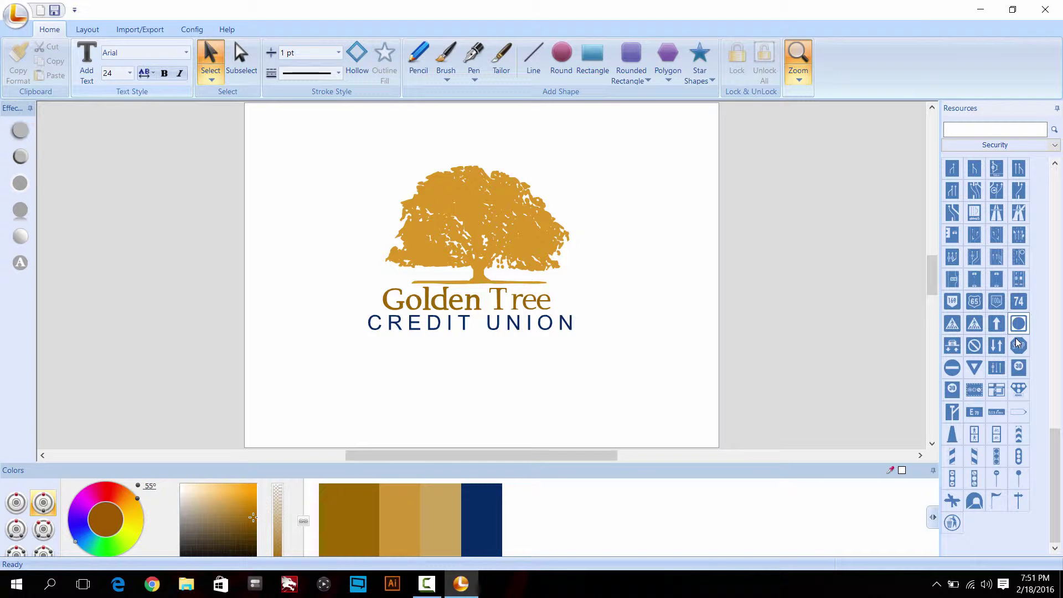
# - Look at the resource graphics in the Arts&Photography and Animals categories
pyautogui.click(1054, 145)
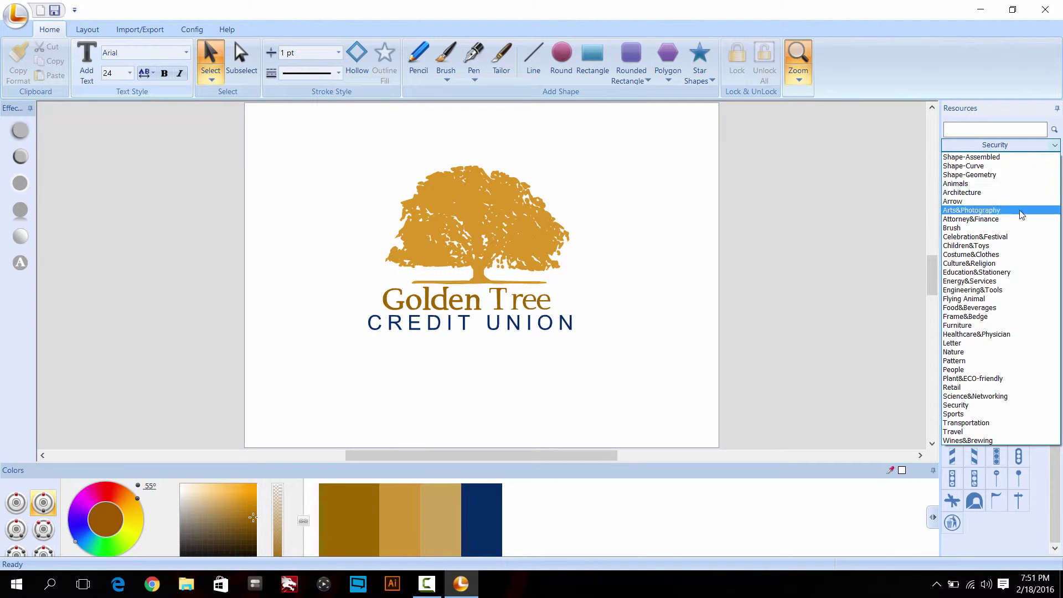
pyautogui.click(1022, 210)
pyautogui.click(1056, 145)
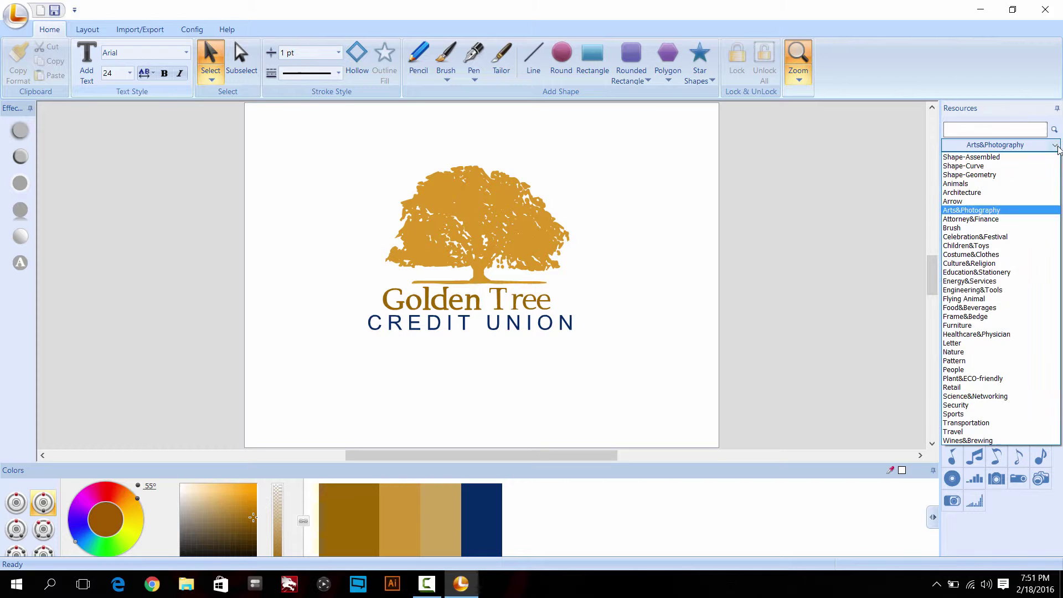
pyautogui.click(1022, 183)
# - Find the row of three peaked-roof houses in the Architecture graphics and add it to the page below the text
pyautogui.click(1022, 145)
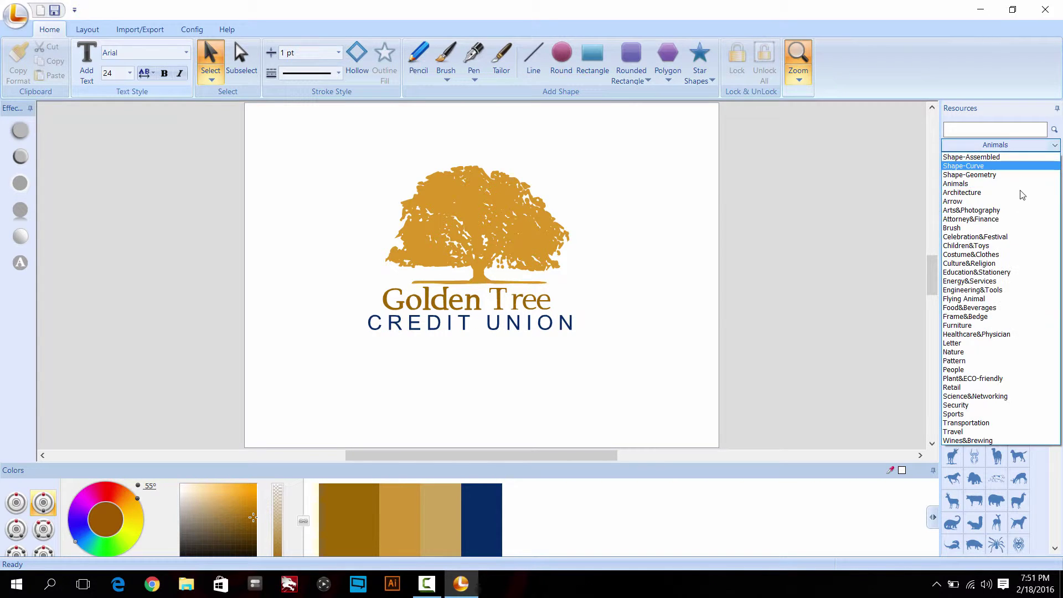
pyautogui.click(1022, 192)
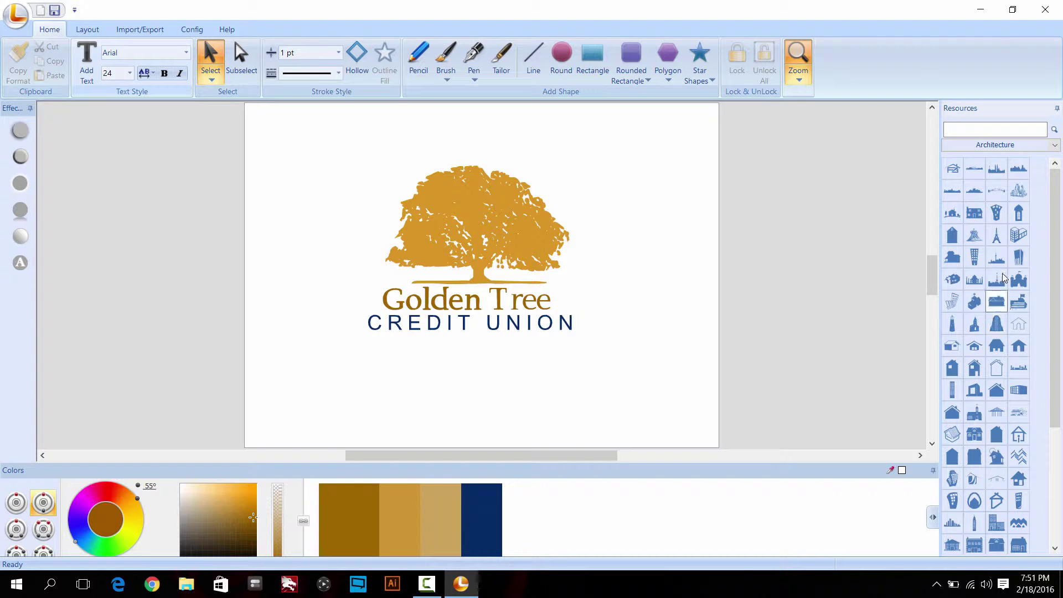
pyautogui.scroll(-1, 1023, 430)
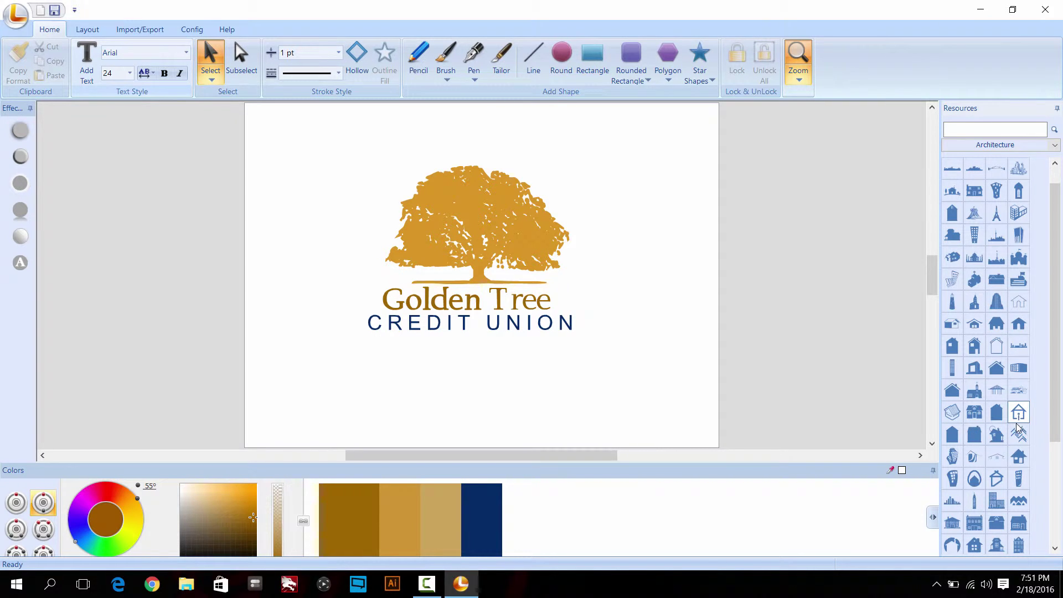
pyautogui.scroll(-2, 1022, 394)
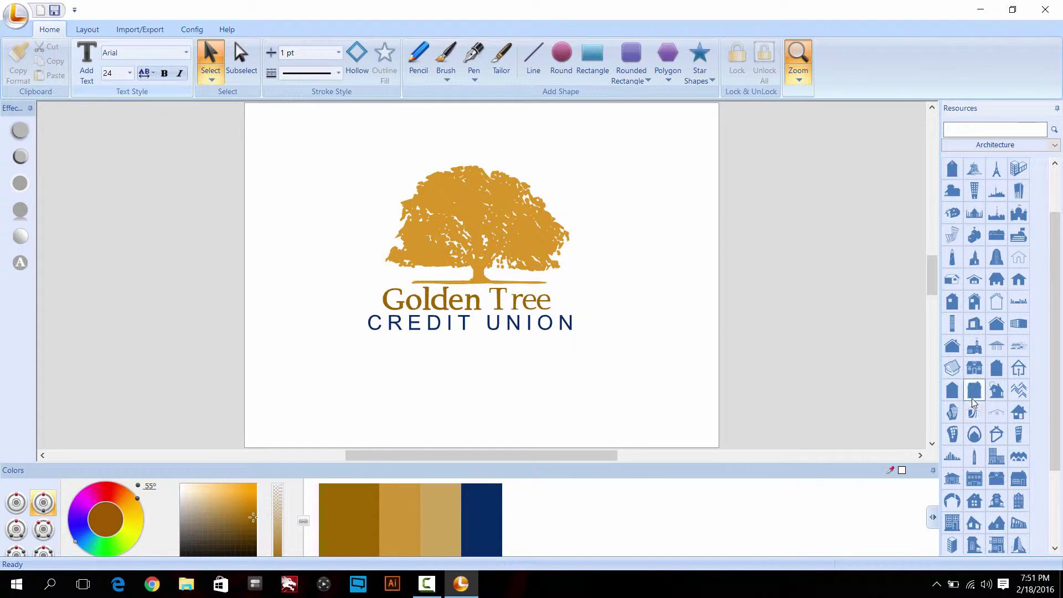
pyautogui.moveTo(972, 397); pyautogui.dragTo(997, 501)
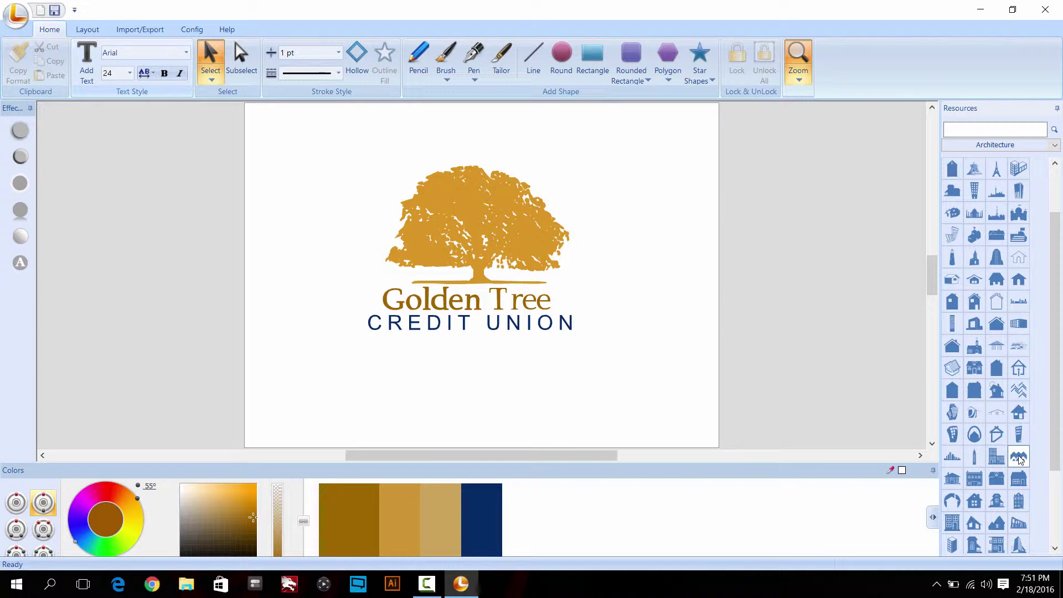
pyautogui.moveTo(1020, 458); pyautogui.dragTo(538, 382)
# - Move the gold tree off the page to the right and place the houses above Golden Tree at about X 188, Y 119
pyautogui.moveTo(494, 226); pyautogui.dragTo(783, 213)
pyautogui.moveTo(637, 382); pyautogui.dragTo(524, 242)
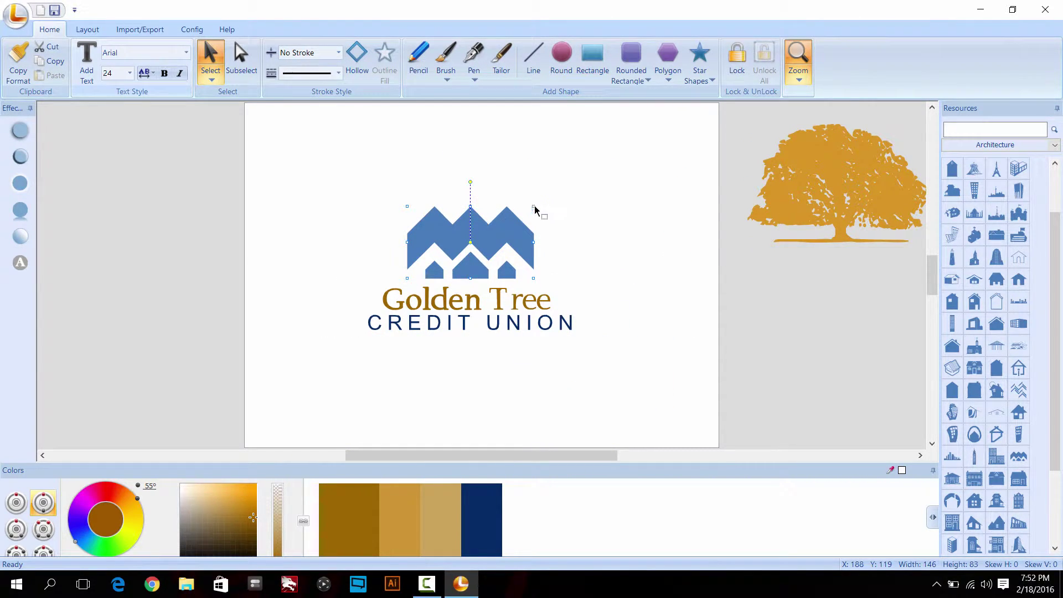
# - Enlarge the houses to about 204 by 116 at X 159, Y 86, and recolor them with the dark golden-brown swatch
pyautogui.moveTo(534, 202); pyautogui.dragTo(558, 192)
pyautogui.moveTo(527, 230); pyautogui.dragTo(535, 219)
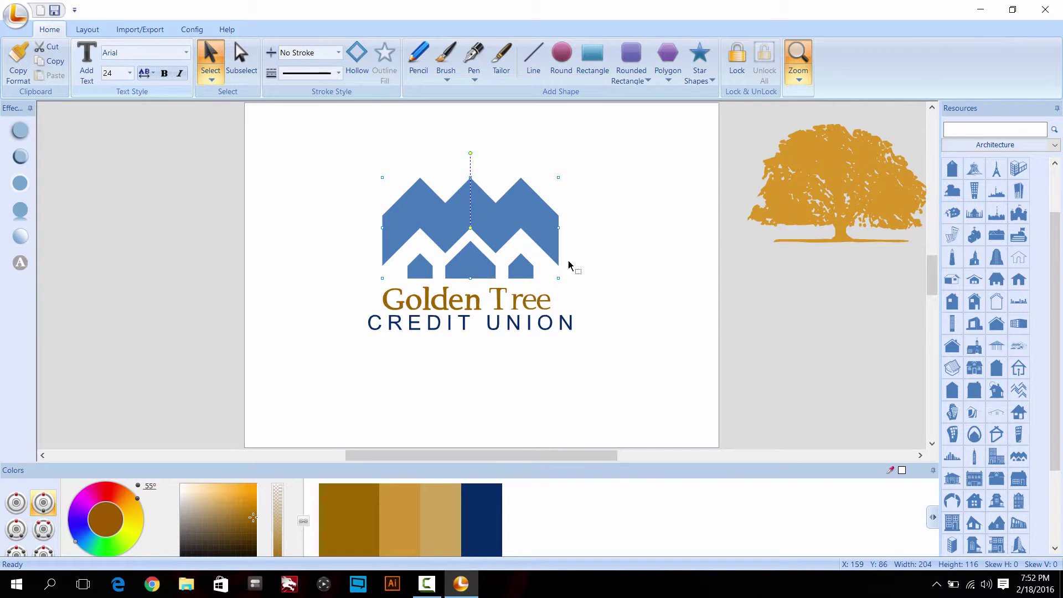
pyautogui.click(365, 487)
pyautogui.click(566, 359)
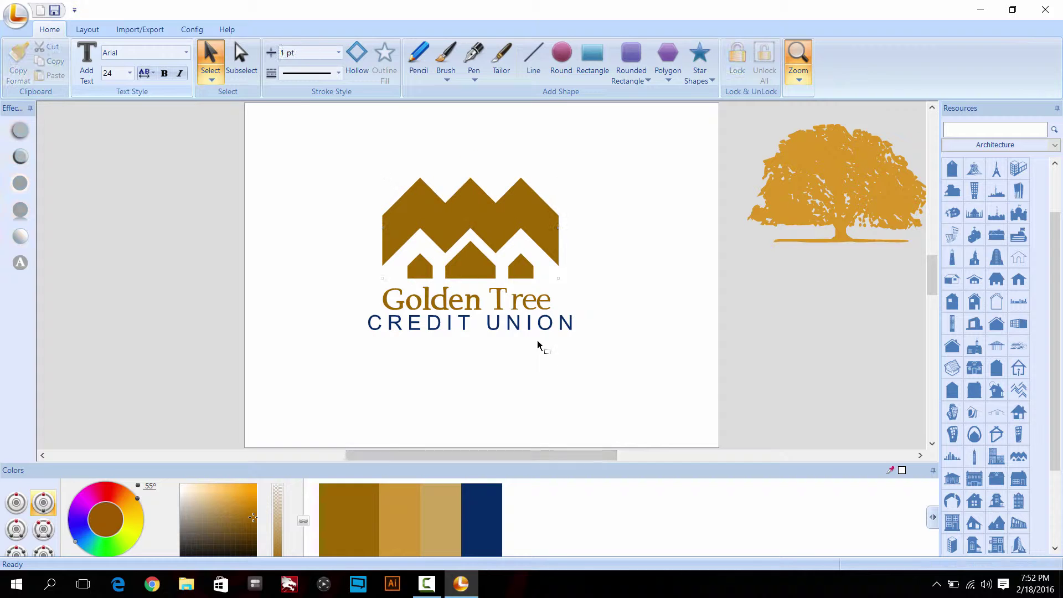
# - Move CREDIT UNION down to about X 185, Y 273 and replace its text with REALTORS
pyautogui.moveTo(505, 331); pyautogui.dragTo(543, 361)
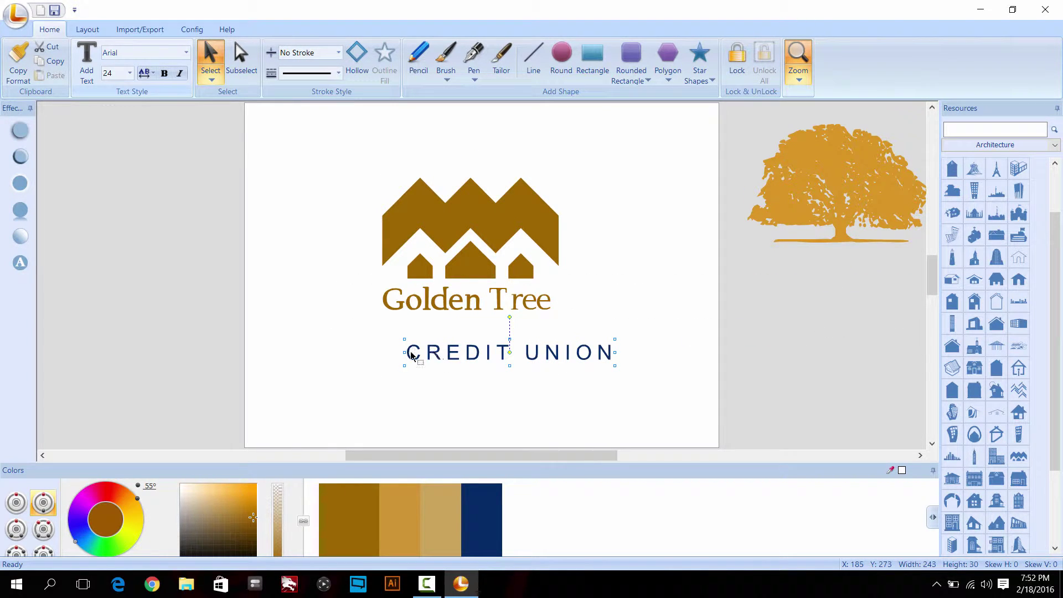
pyautogui.doubleClick(518, 354)
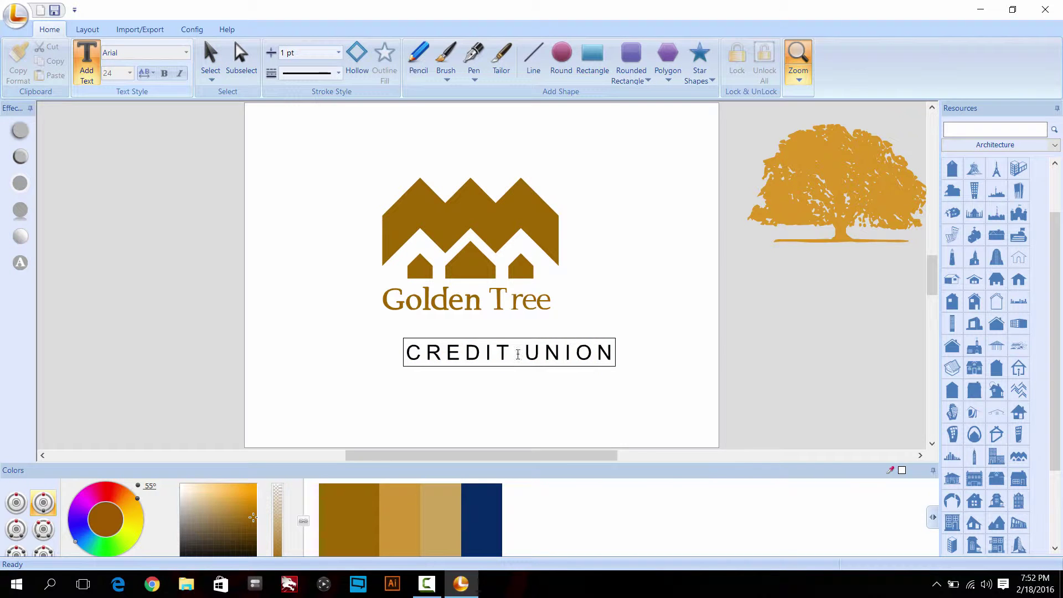
pyautogui.hotkey('ctrl', 'a')
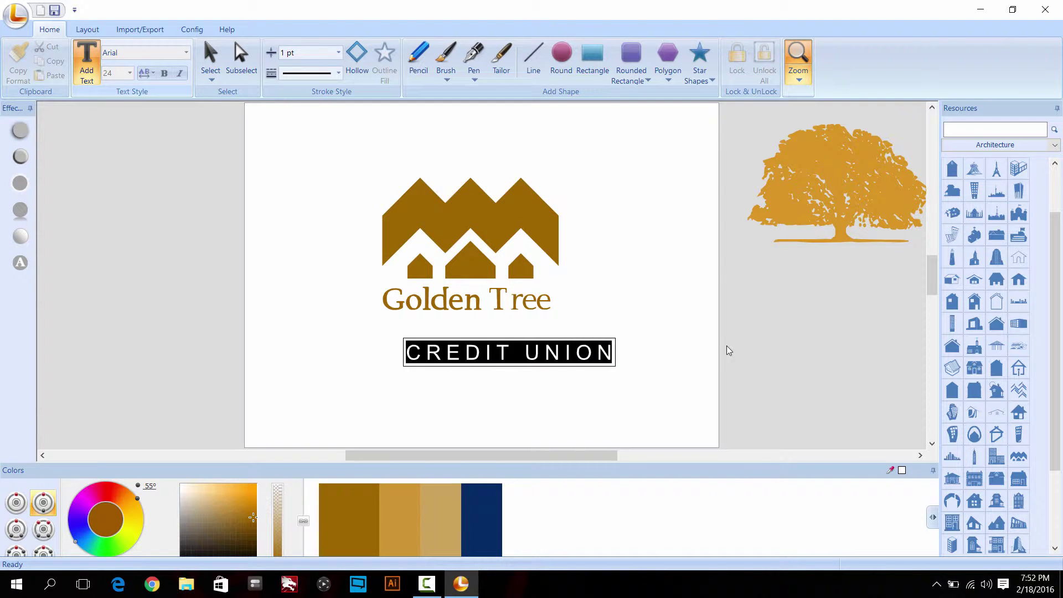
pyautogui.write('REALTY')
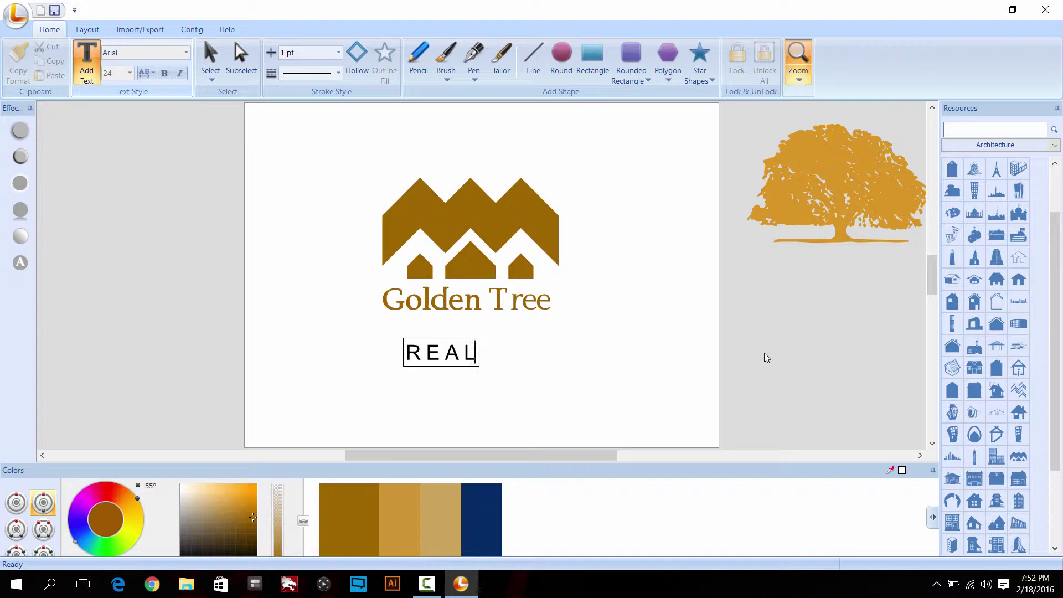
pyautogui.write('TORS')
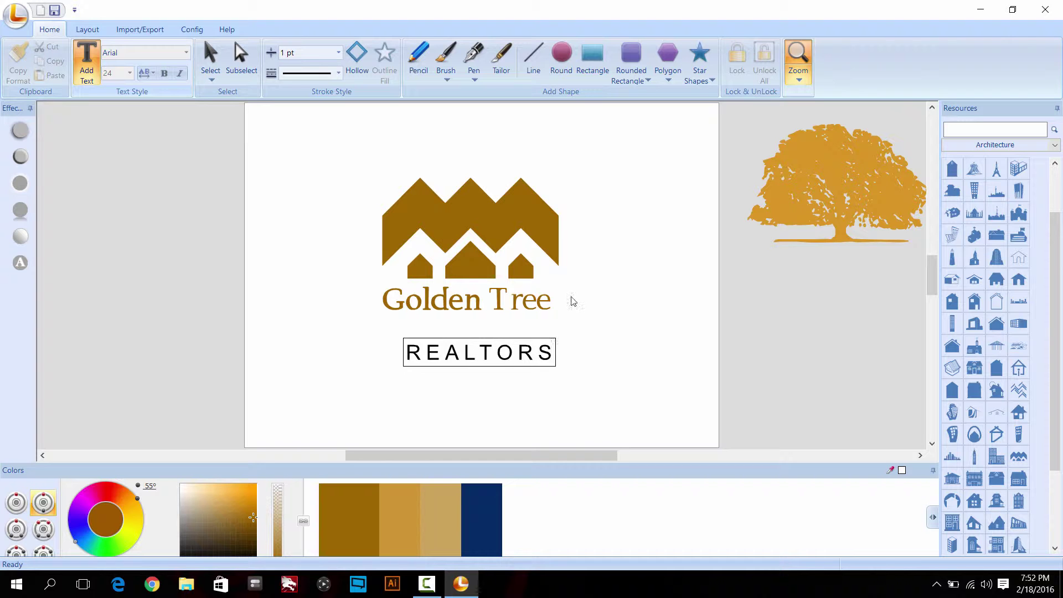
# - Move REALTORS up directly below Golden Tree to about X 174, Y 241 and recolor it with the second, lighter golden swatch
pyautogui.click(283, 345)
pyautogui.moveTo(461, 358); pyautogui.dragTo(451, 332)
pyautogui.click(457, 371)
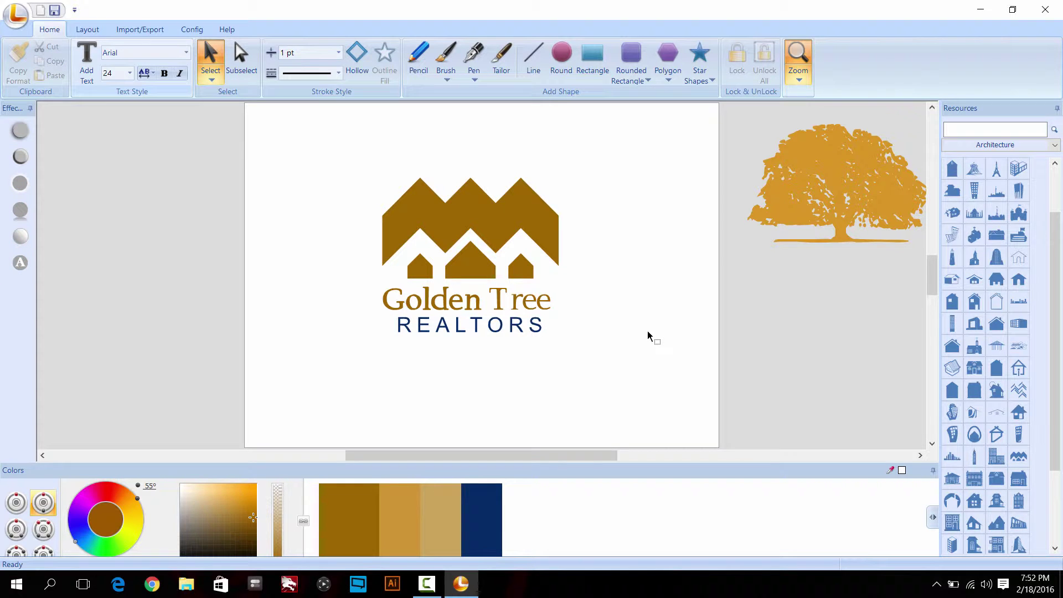
pyautogui.click(459, 332)
pyautogui.click(375, 507)
pyautogui.click(399, 513)
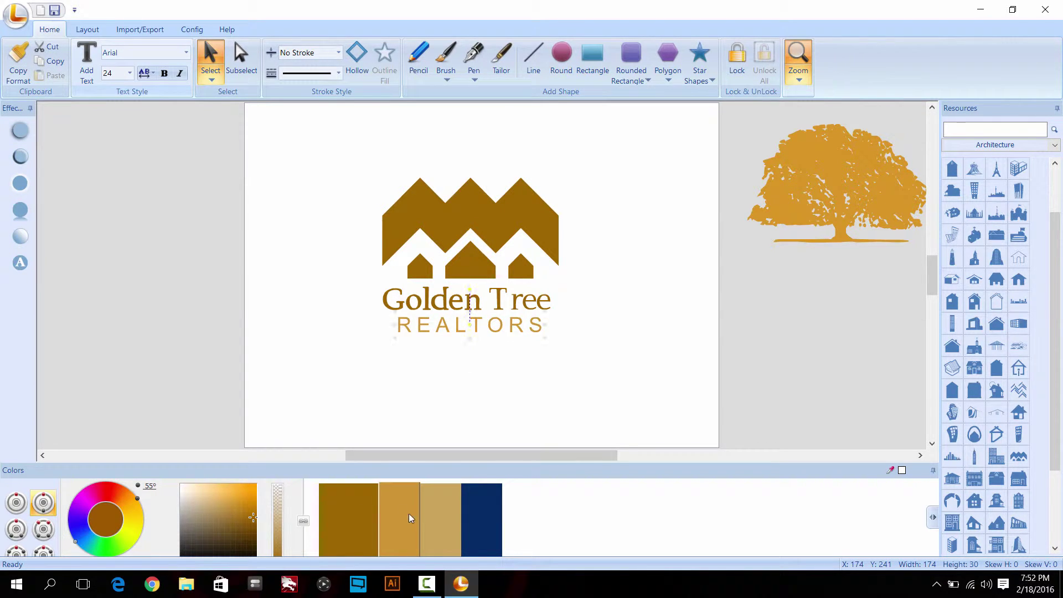
pyautogui.click(507, 382)
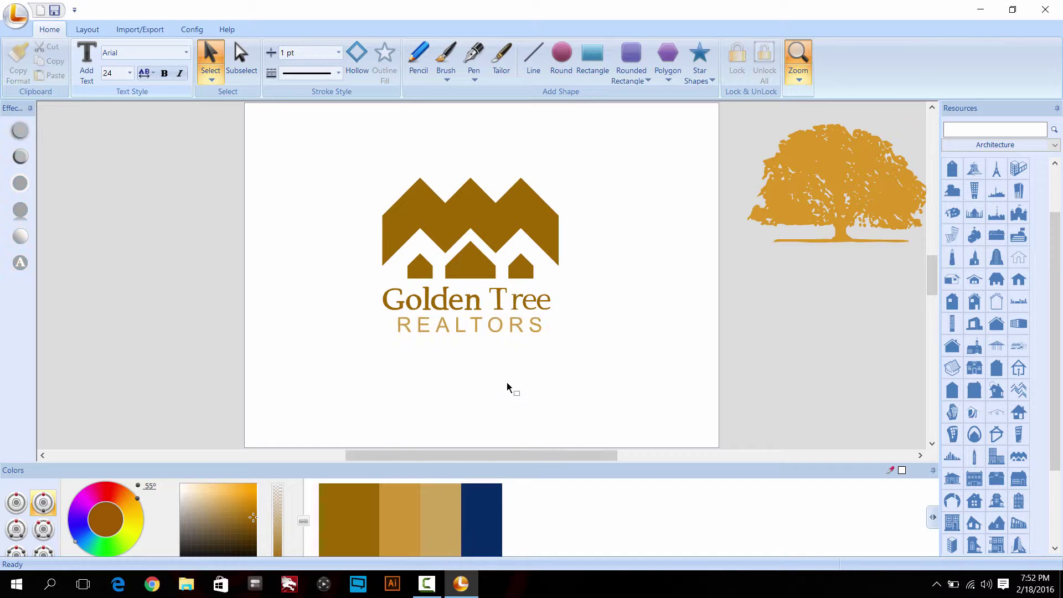
# - Stretch REALTORS to about 204 by 42 to match the houses' width, and nudge the houses graphic to X 158
pyautogui.click(535, 333)
pyautogui.moveTo(545, 326); pyautogui.dragTo(557, 327)
pyautogui.click(604, 336)
pyautogui.click(510, 332)
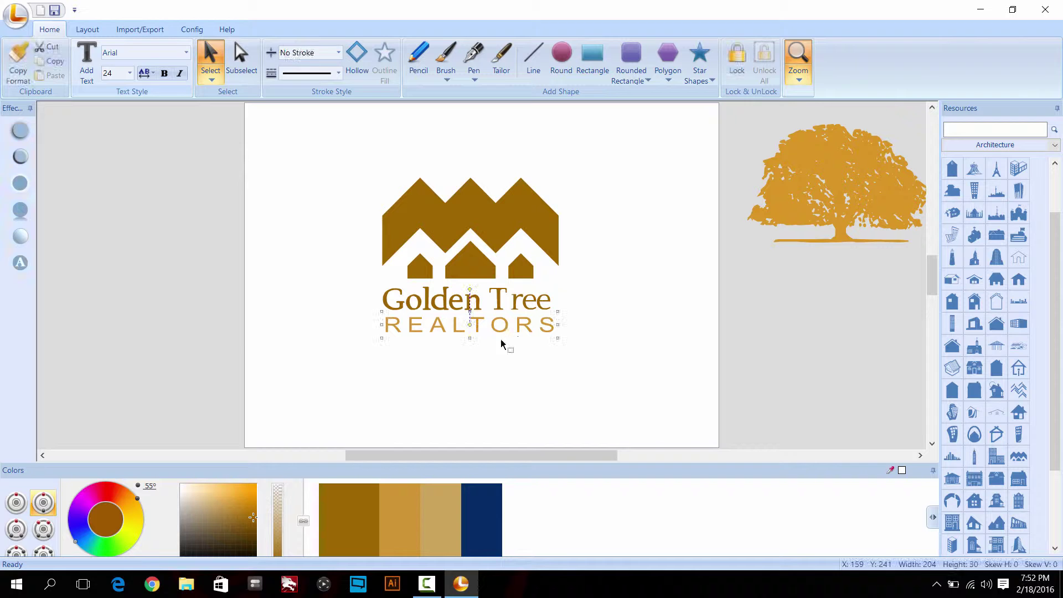
pyautogui.moveTo(472, 338); pyautogui.dragTo(613, 339)
pyautogui.click(612, 340)
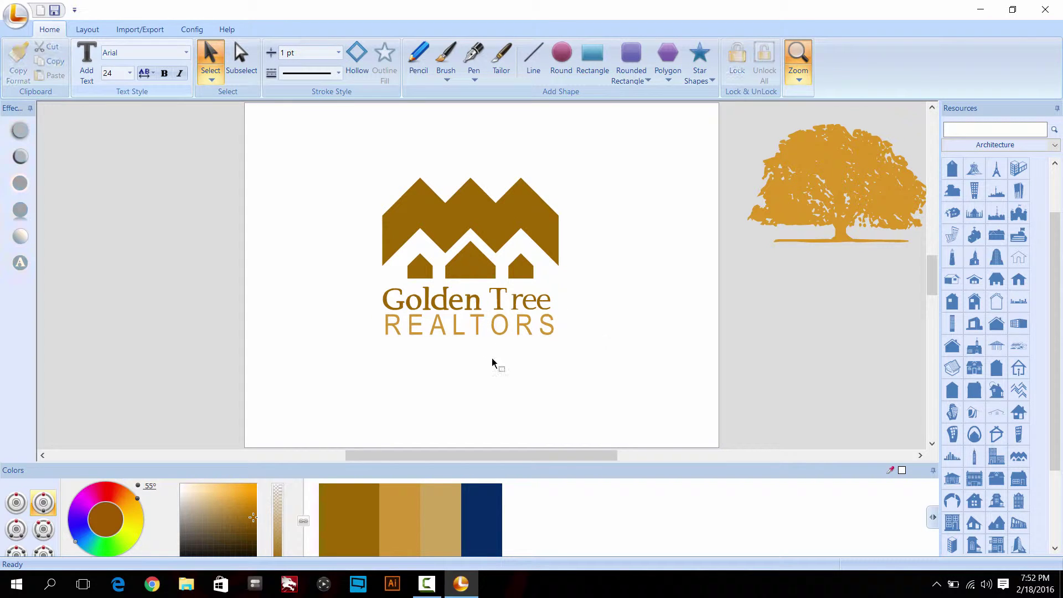
pyautogui.moveTo(534, 242); pyautogui.dragTo(533, 242)
pyautogui.click(589, 237)
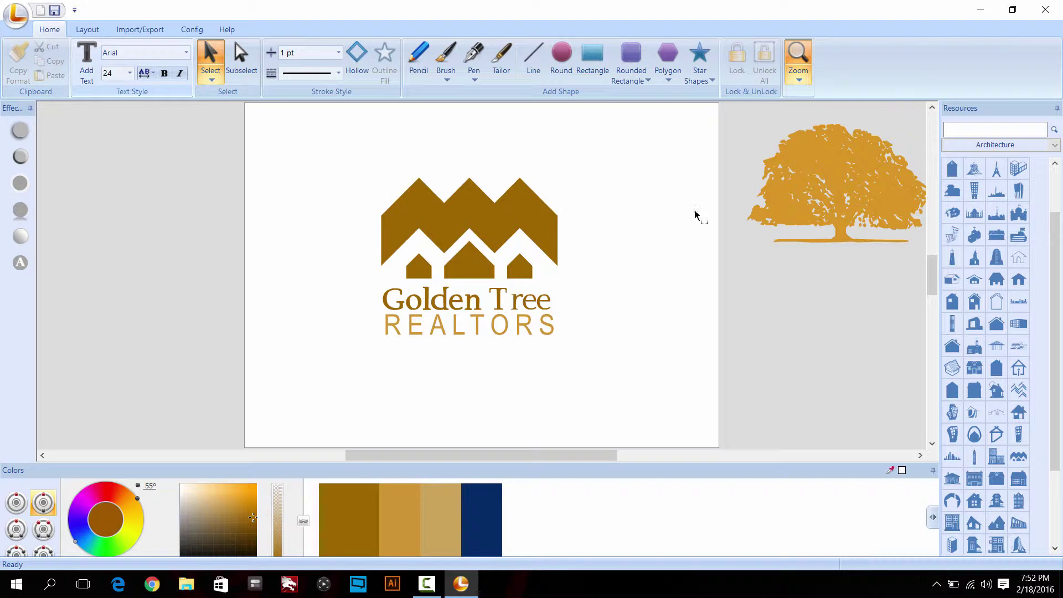
# - Add the columned bank building from the Architecture graphics beside the houses at about X 387, Y 76, in the dark golden-brown swatch
pyautogui.scroll(-5, 1043, 497)
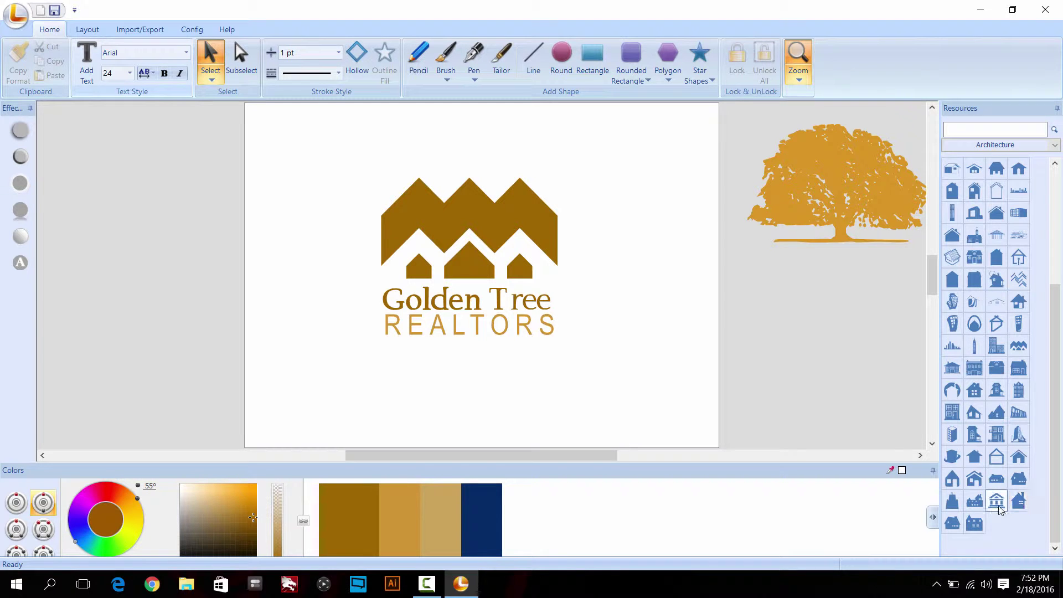
pyautogui.moveTo(996, 501); pyautogui.dragTo(692, 271)
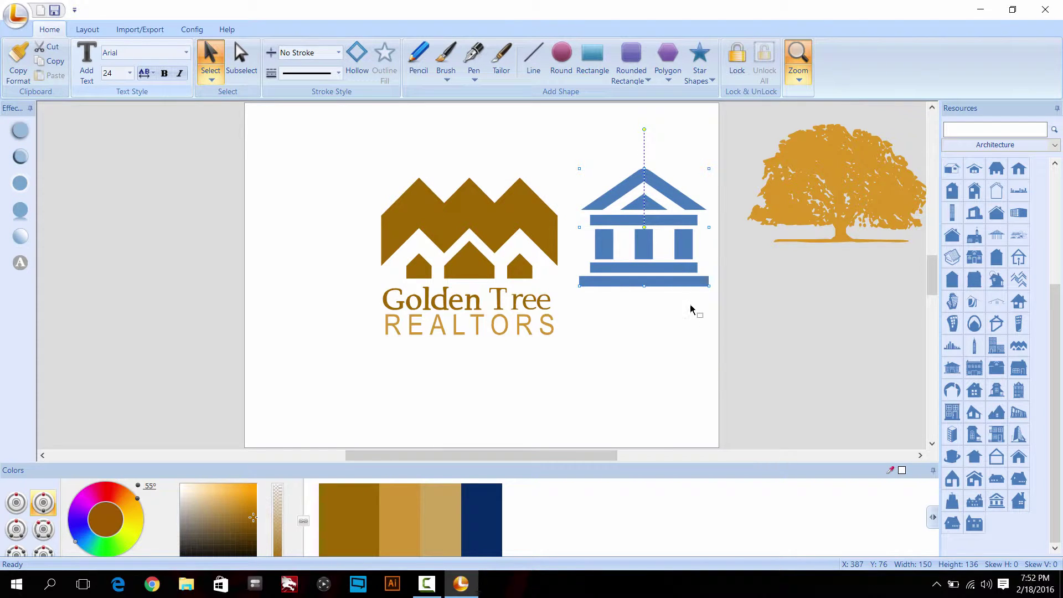
pyautogui.click(349, 513)
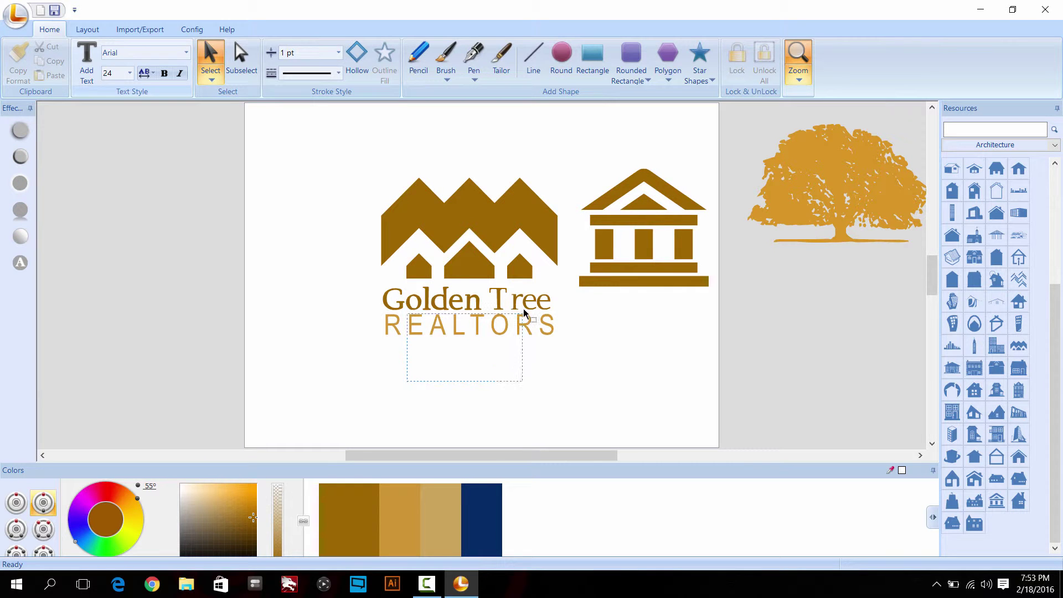
pyautogui.click(535, 325)
pyautogui.moveTo(529, 327); pyautogui.dragTo(592, 399)
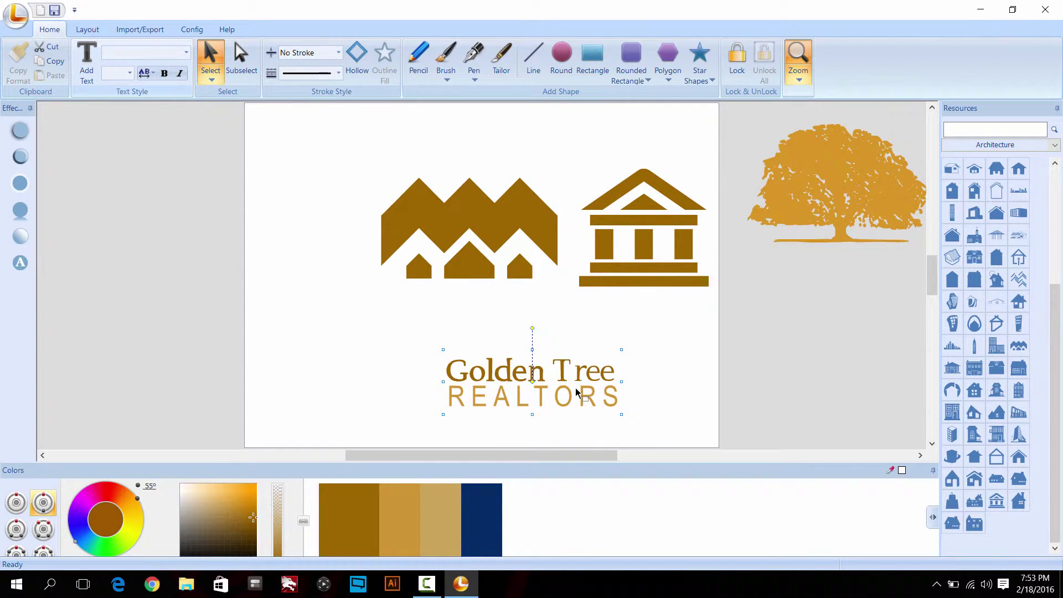
pyautogui.hotkey('ctrl', 'z')
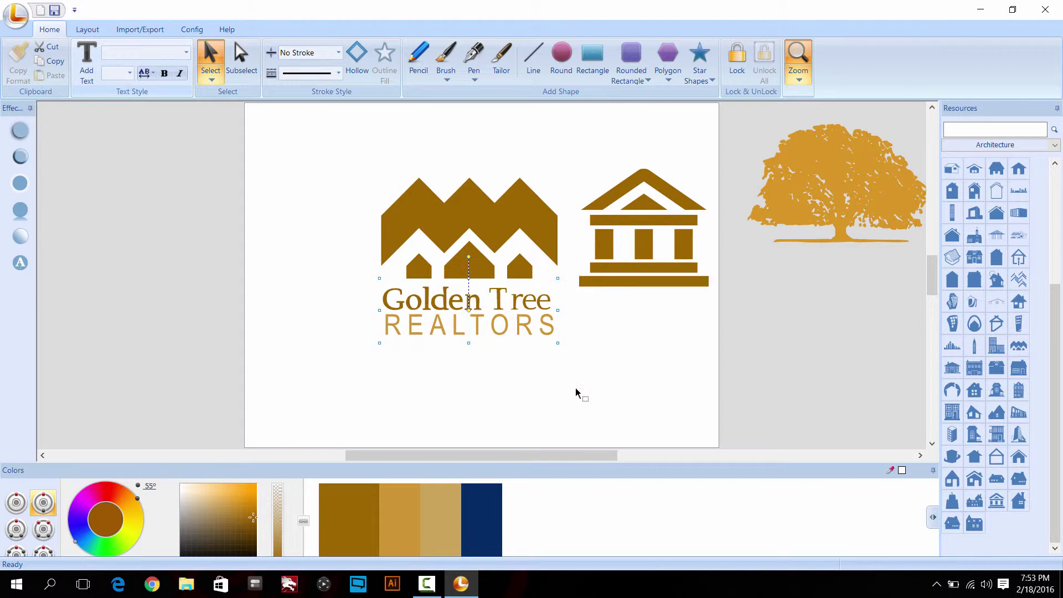
# - Duplicate the Golden Tree REALTORS text and move the copied REALTORS below the bank building to about X 360, Y 297
pyautogui.click(588, 360)
pyautogui.click(537, 299)
pyautogui.rightClick(540, 303)
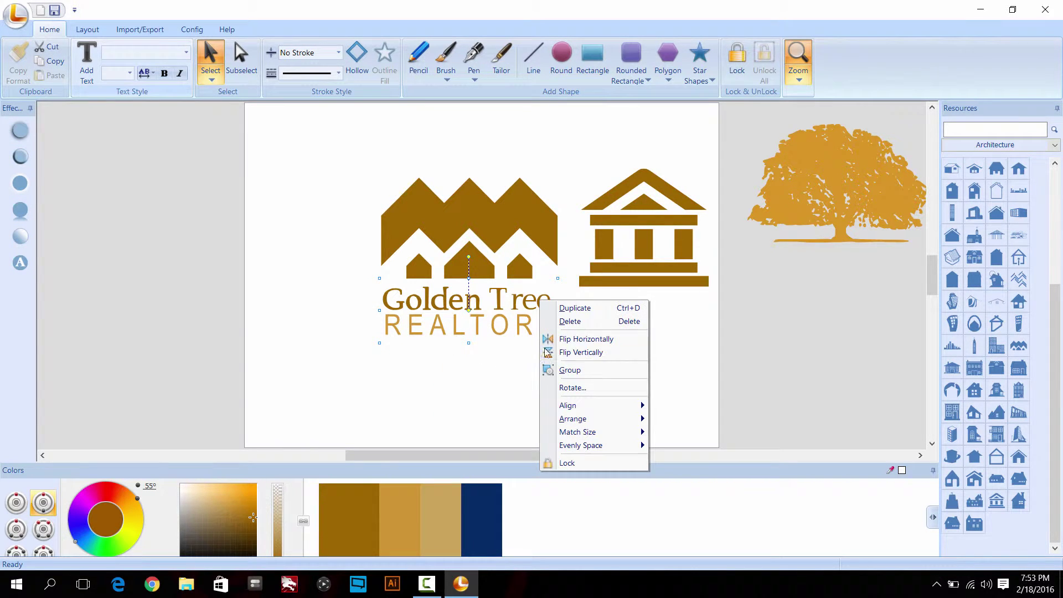
pyautogui.click(575, 308)
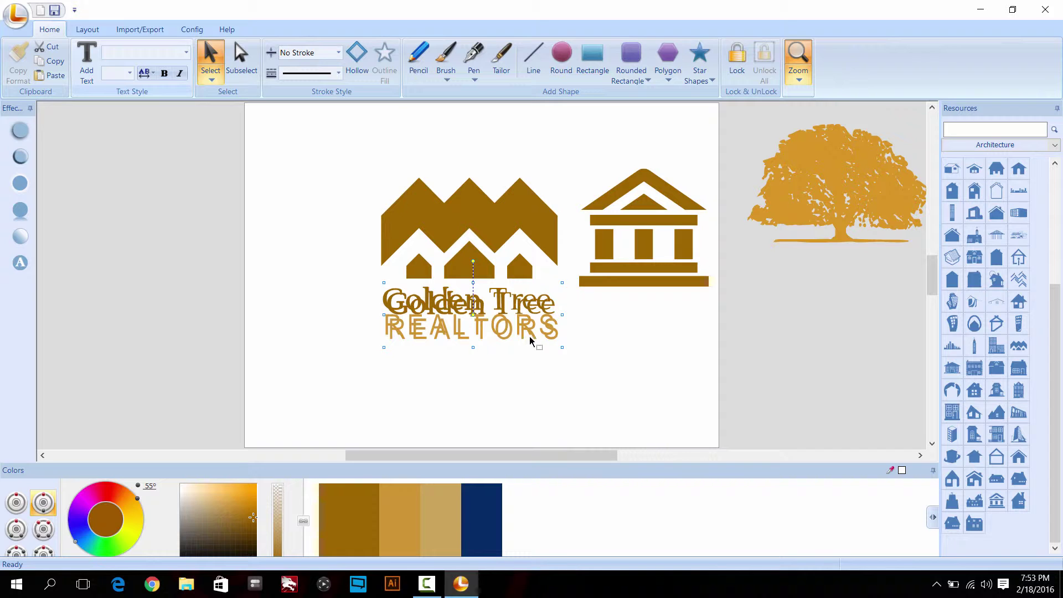
pyautogui.moveTo(530, 336); pyautogui.dragTo(640, 373)
pyautogui.moveTo(532, 338); pyautogui.dragTo(720, 402)
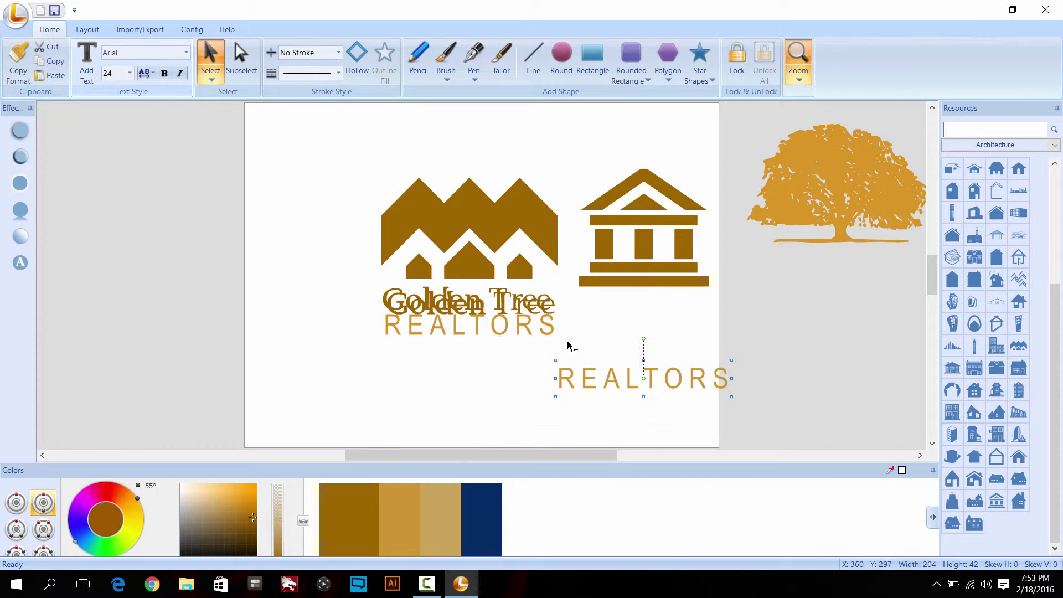
# - Move one Golden and one Tree down onto a single line directly above the separated REALTORS copy
pyautogui.moveTo(548, 320); pyautogui.dragTo(696, 323)
pyautogui.click(495, 308)
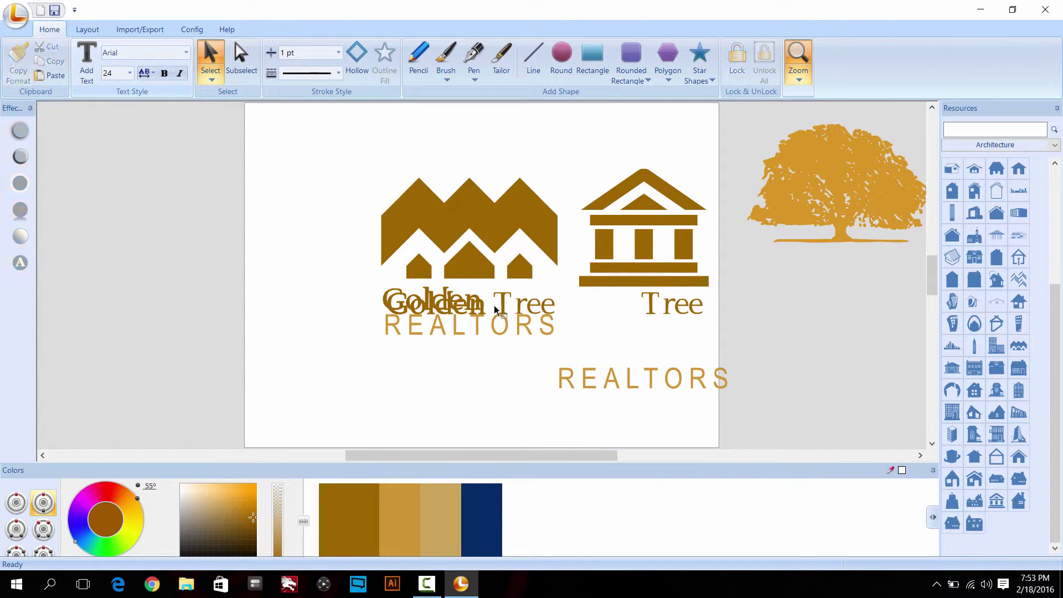
pyautogui.moveTo(496, 310); pyautogui.dragTo(640, 358)
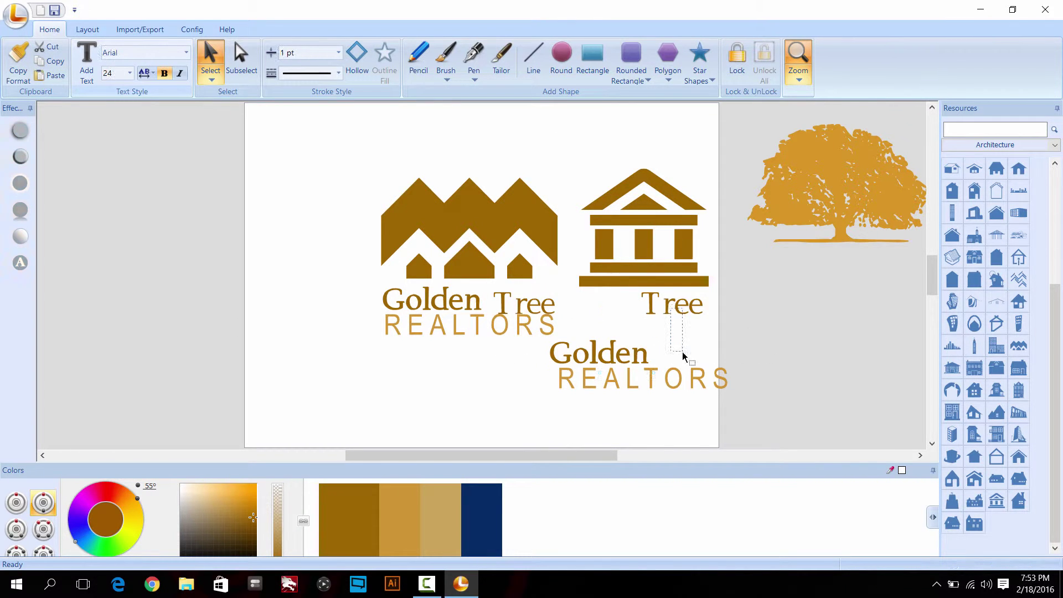
pyautogui.moveTo(689, 308); pyautogui.dragTo(695, 355)
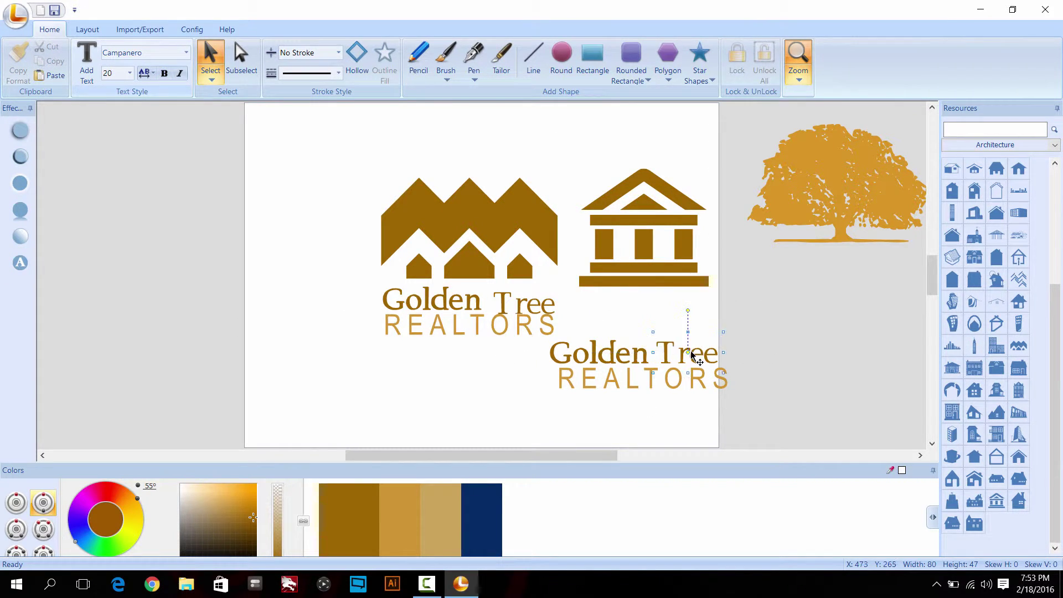
# - Lower the bank building to about Y 129 and move the second Golden Tree REALTORS wordmark to the free space below the houses logo
pyautogui.moveTo(691, 273); pyautogui.dragTo(676, 316)
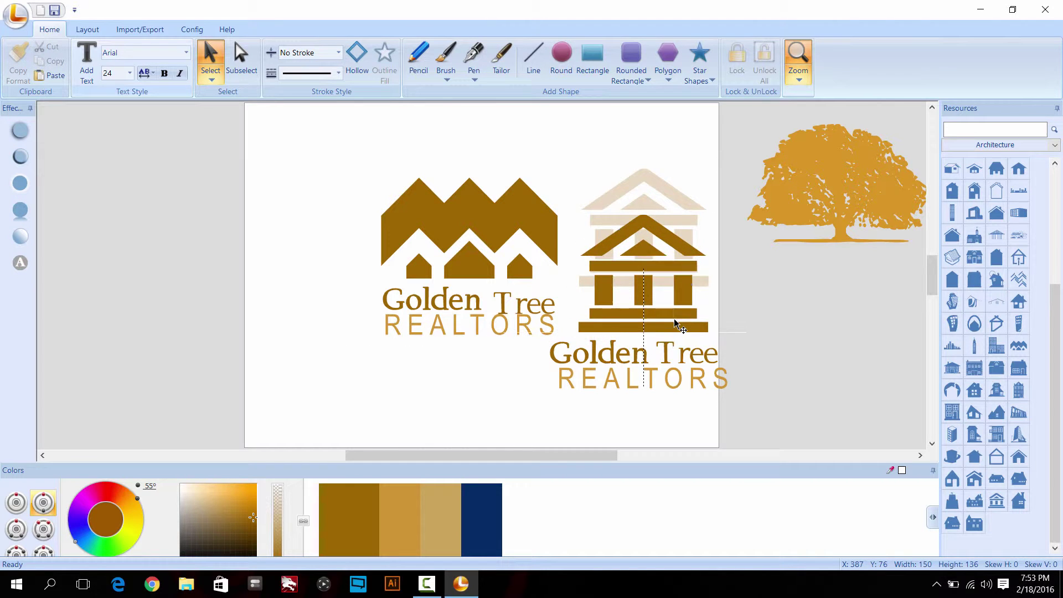
pyautogui.moveTo(313, 173); pyautogui.dragTo(727, 435)
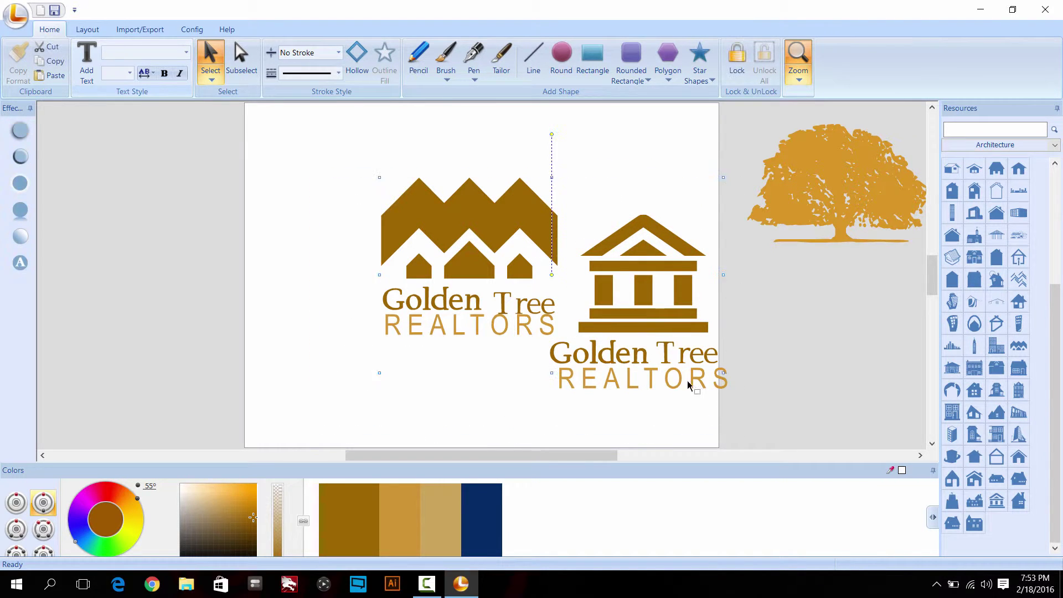
pyautogui.moveTo(604, 376); pyautogui.dragTo(408, 415)
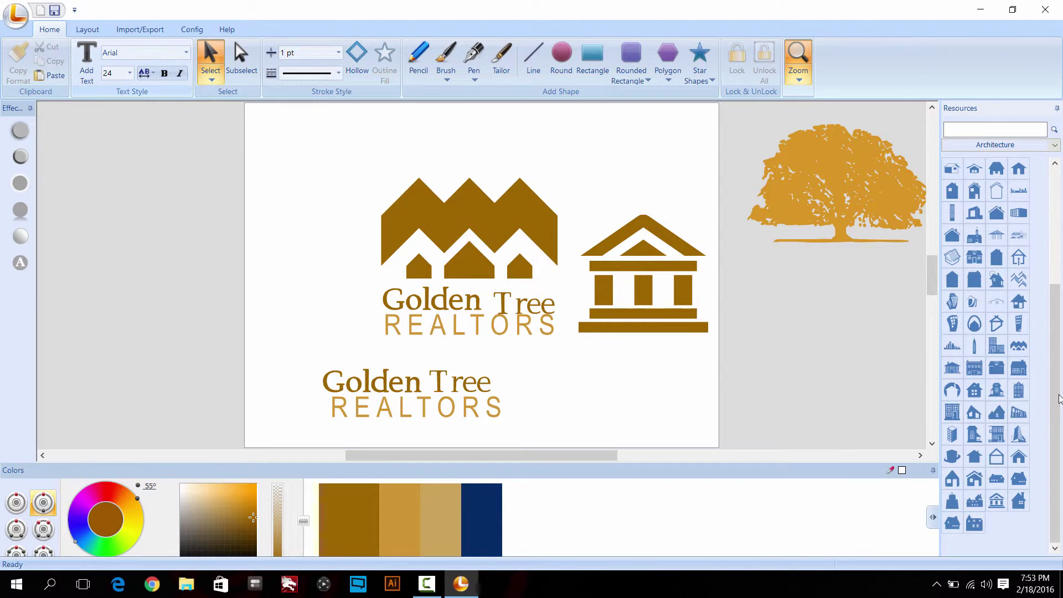
# - Try a reflection on the houses graphic and give it the gradient preset with dark sides and a light vertical center band
pyautogui.click(534, 230)
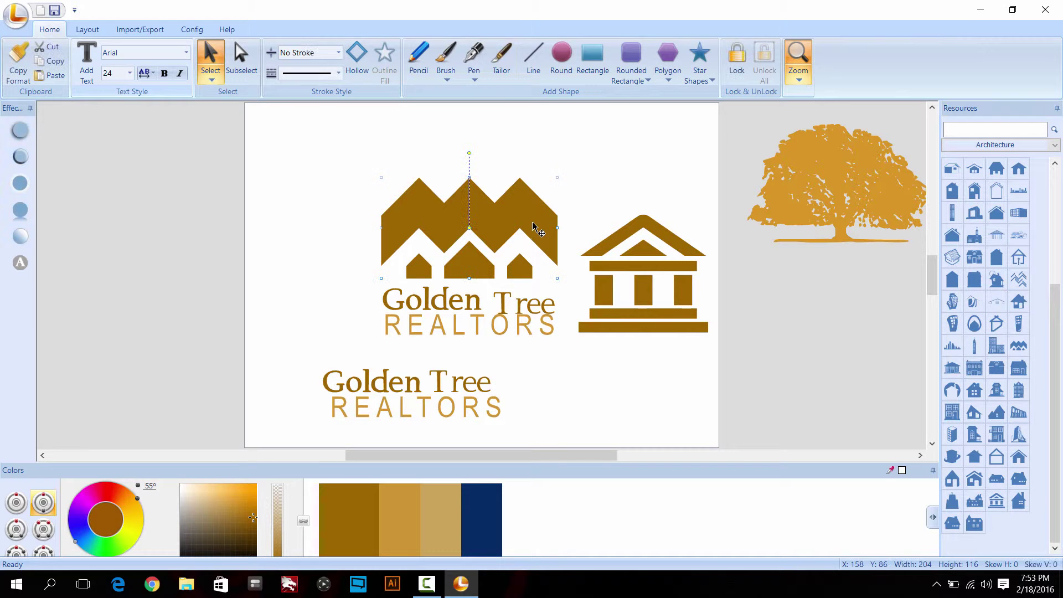
pyautogui.click(27, 134)
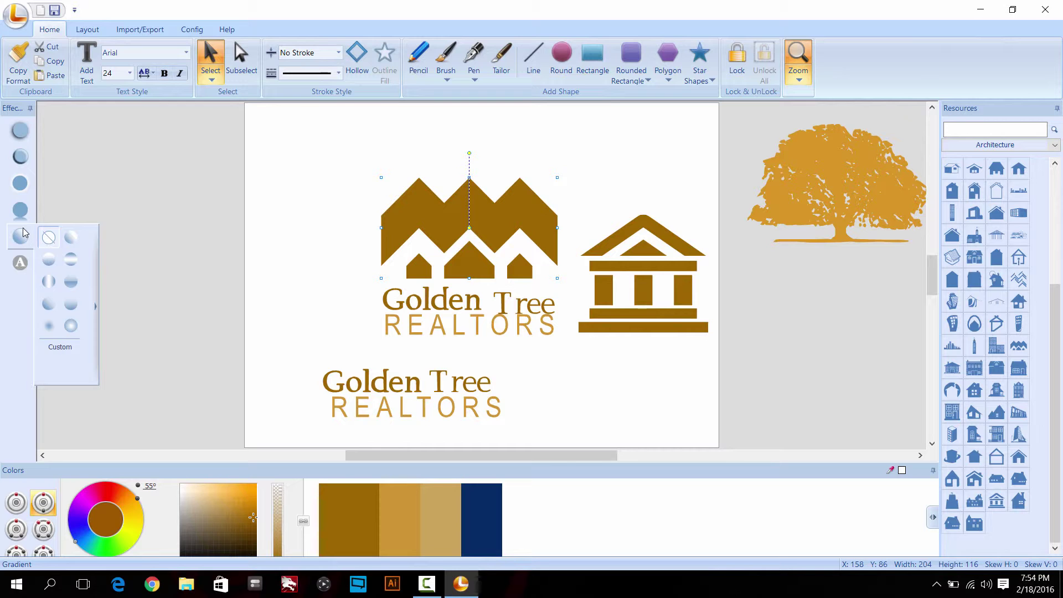
pyautogui.click(21, 212)
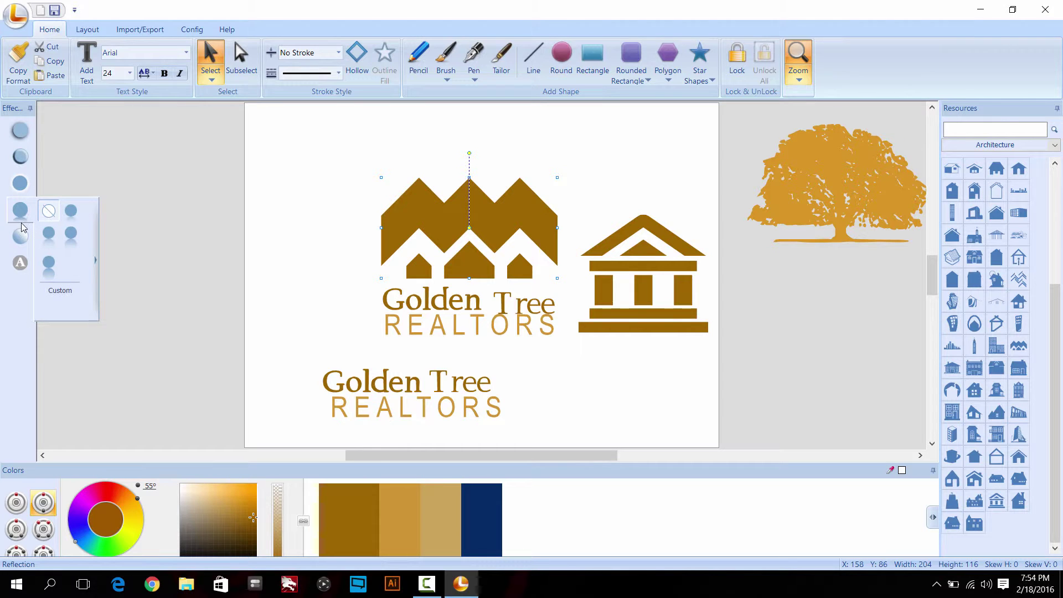
pyautogui.click(53, 234)
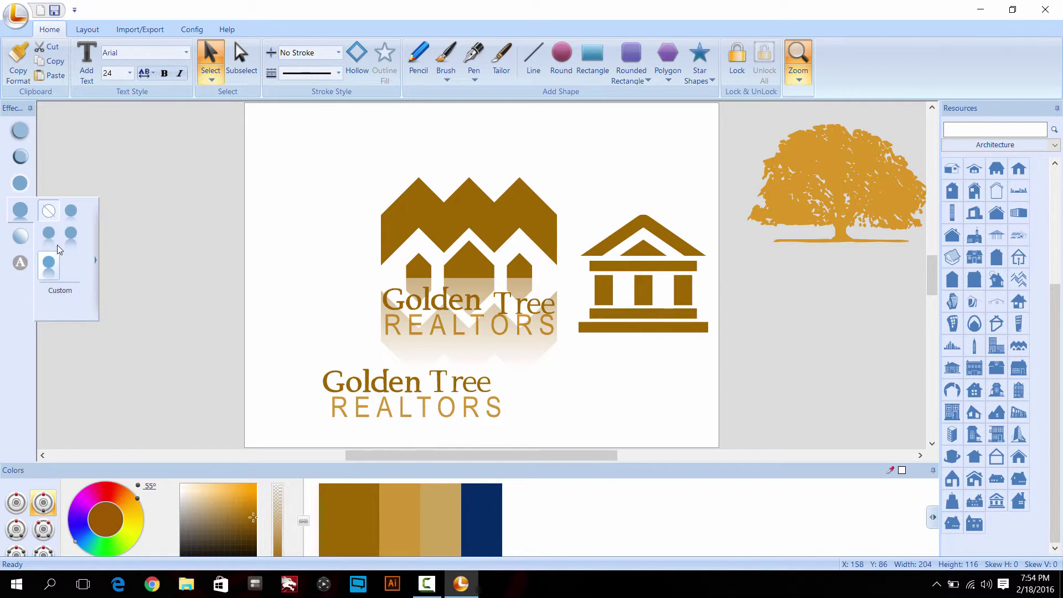
pyautogui.click(20, 237)
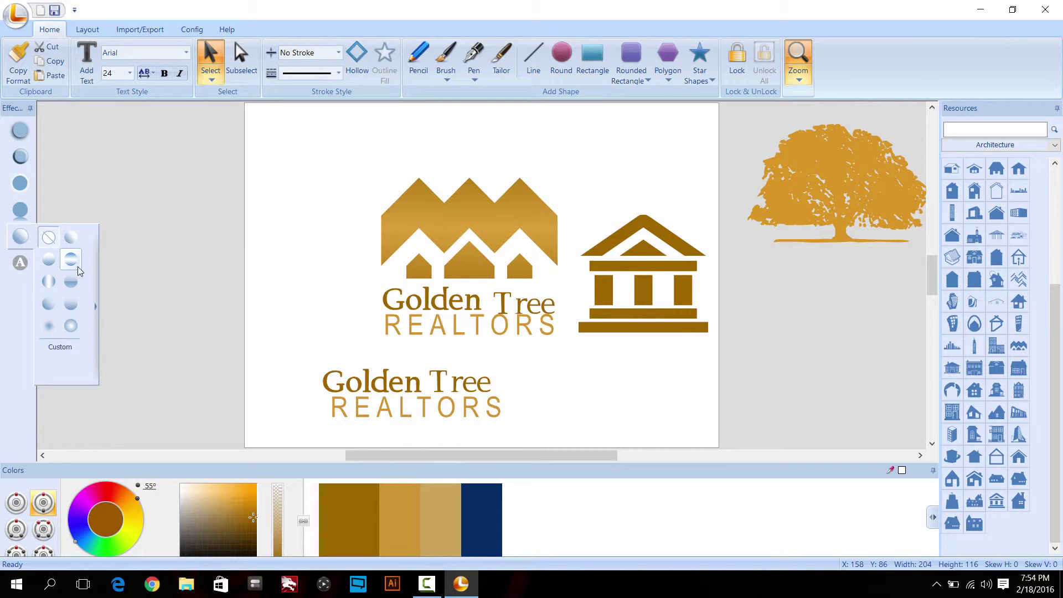
pyautogui.click(51, 283)
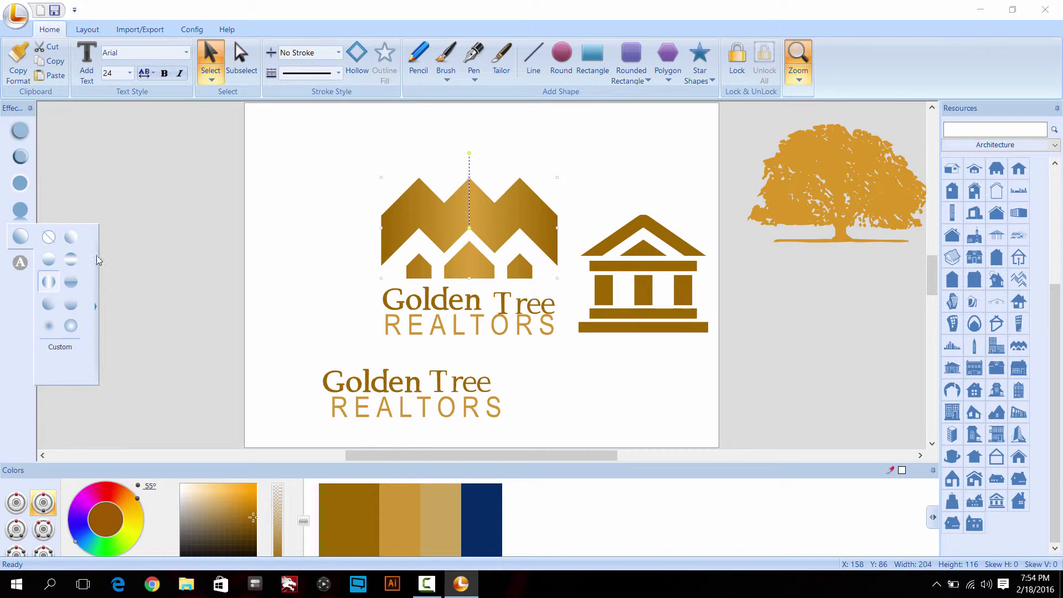
pyautogui.click(310, 227)
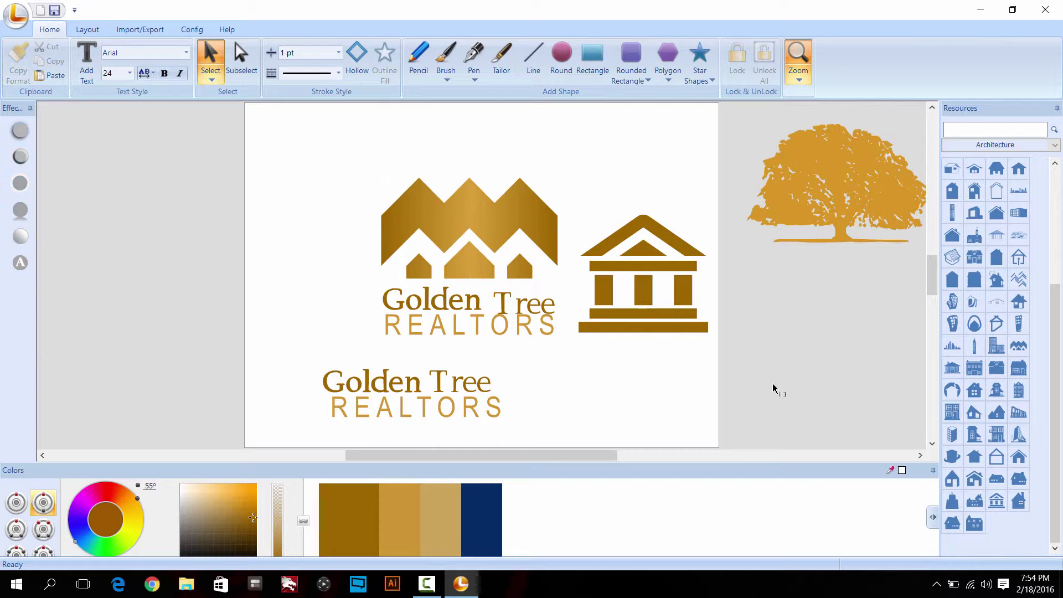
pyautogui.click(477, 293)
pyautogui.click(410, 347)
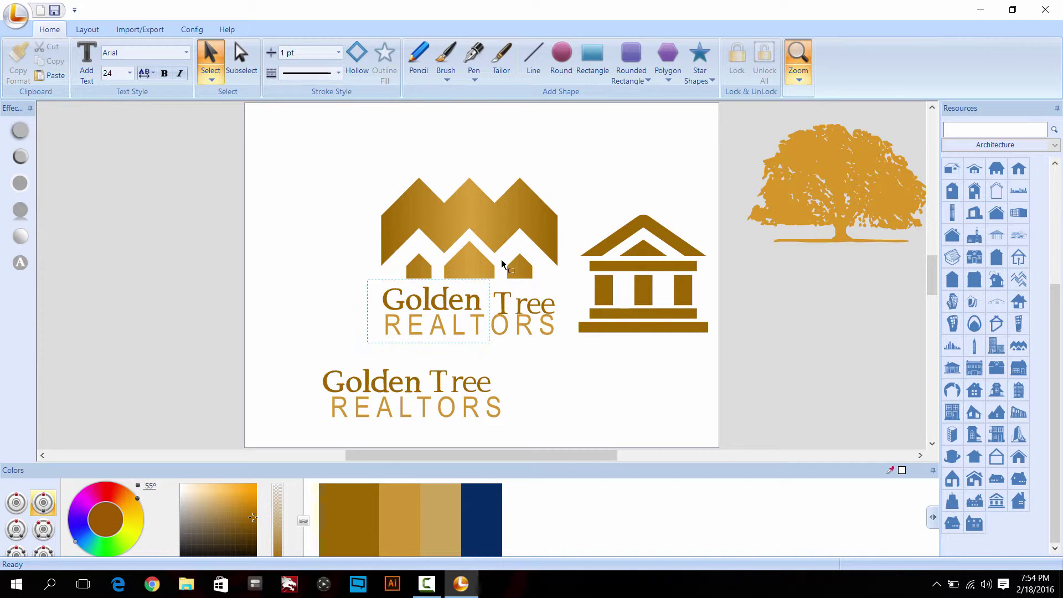
pyautogui.click(432, 324)
pyautogui.click(615, 201)
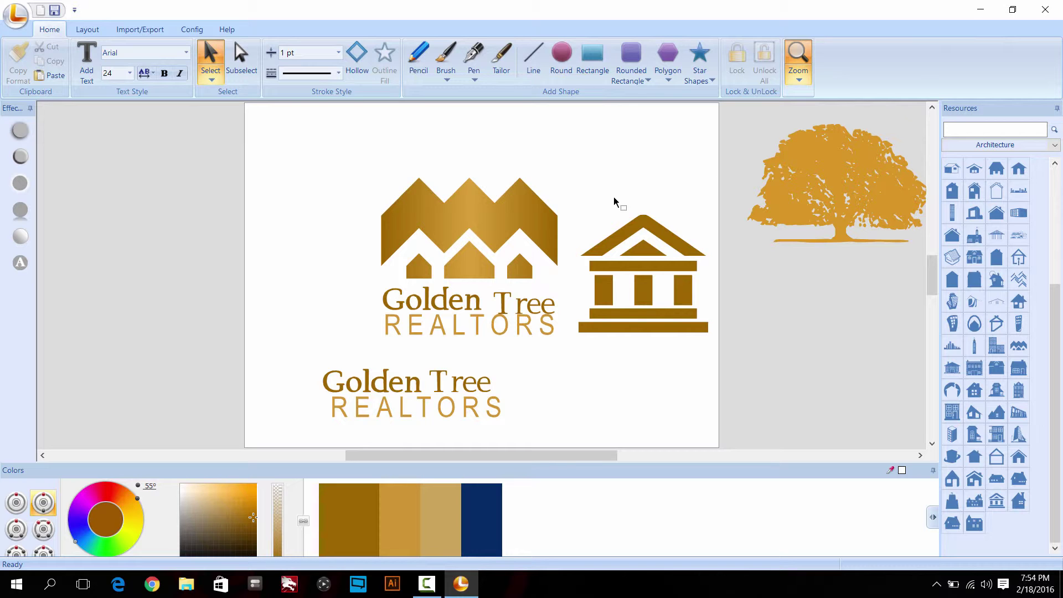
# - Delete the gold tree outside the page and the columned bank building beside the houses logo
pyautogui.click(809, 170)
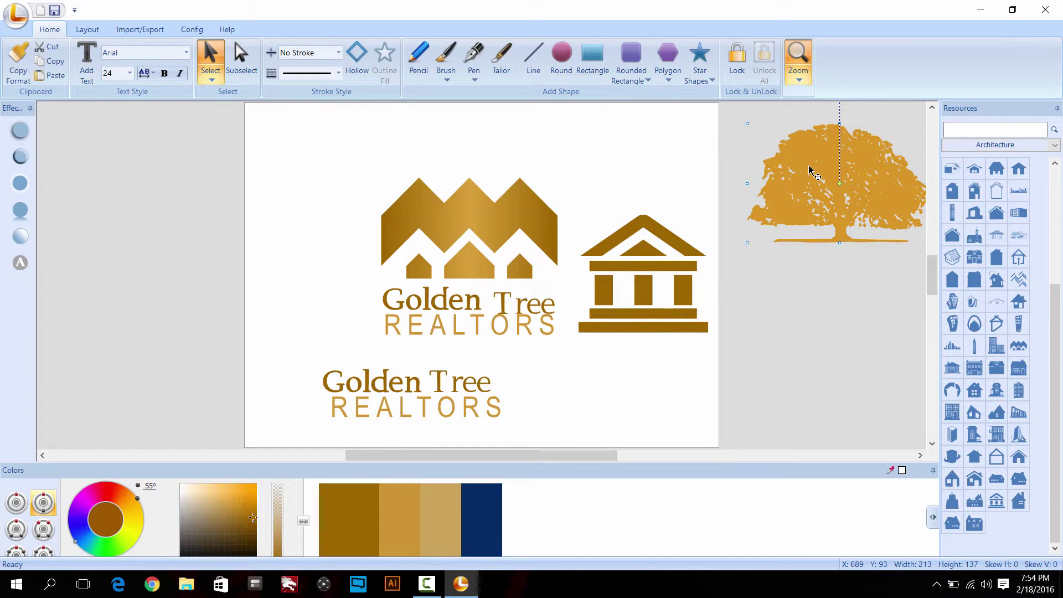
pyautogui.press('Delete')
pyautogui.click(696, 321)
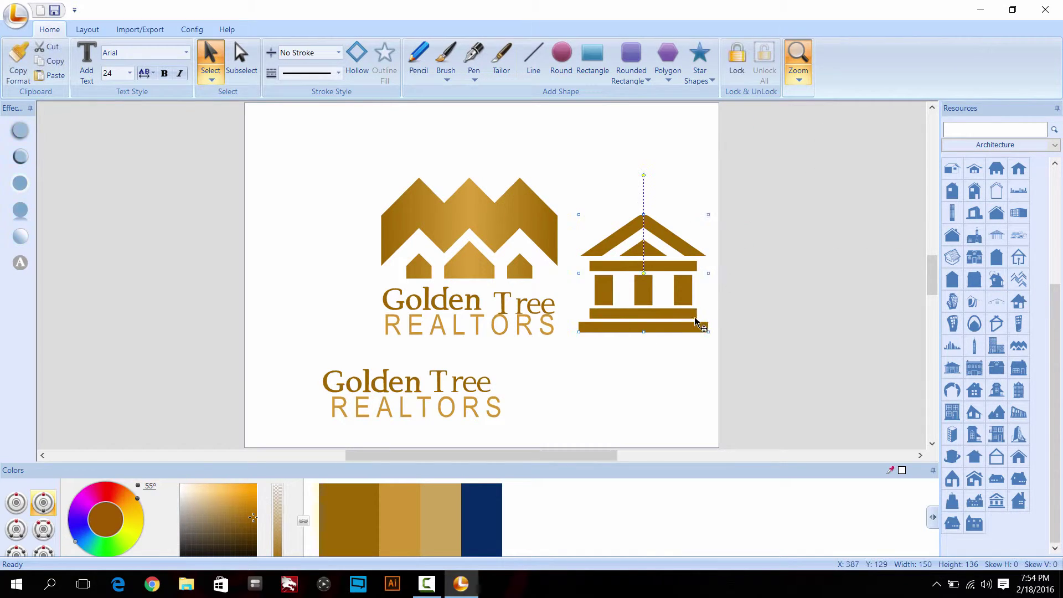
pyautogui.press('Delete')
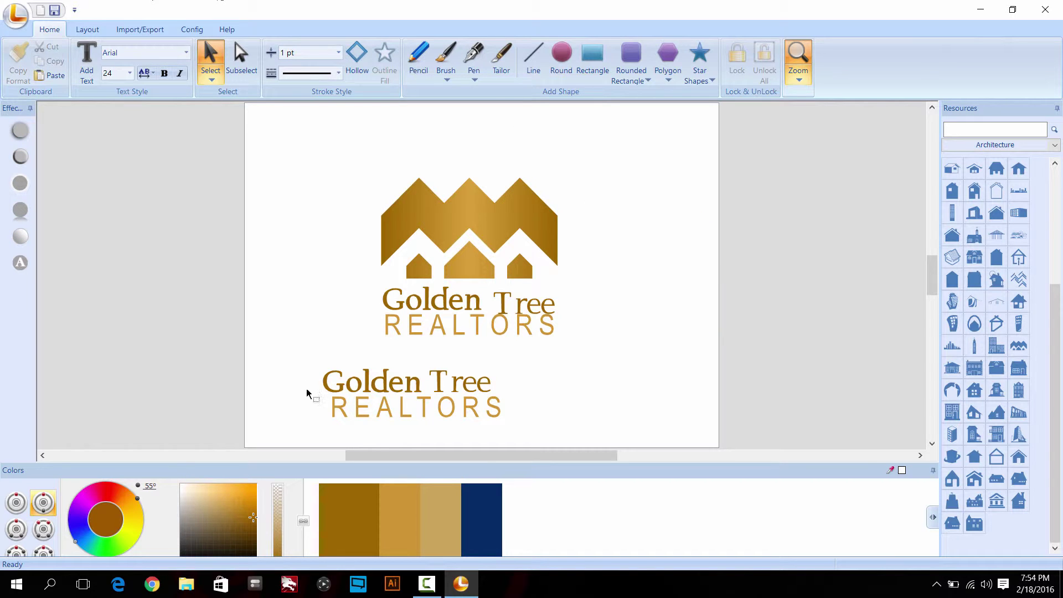
# - Apply the hard-edged inner bevel preset with angle 215, distance -30, strength 41% and blur 0 to the houses graphic
pyautogui.click(407, 387)
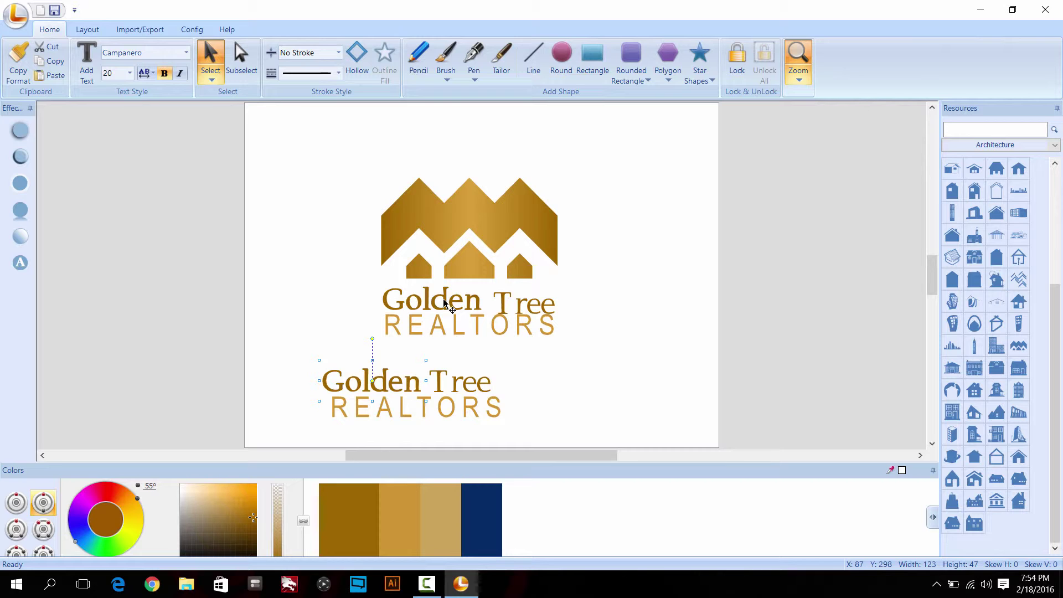
pyautogui.click(20, 157)
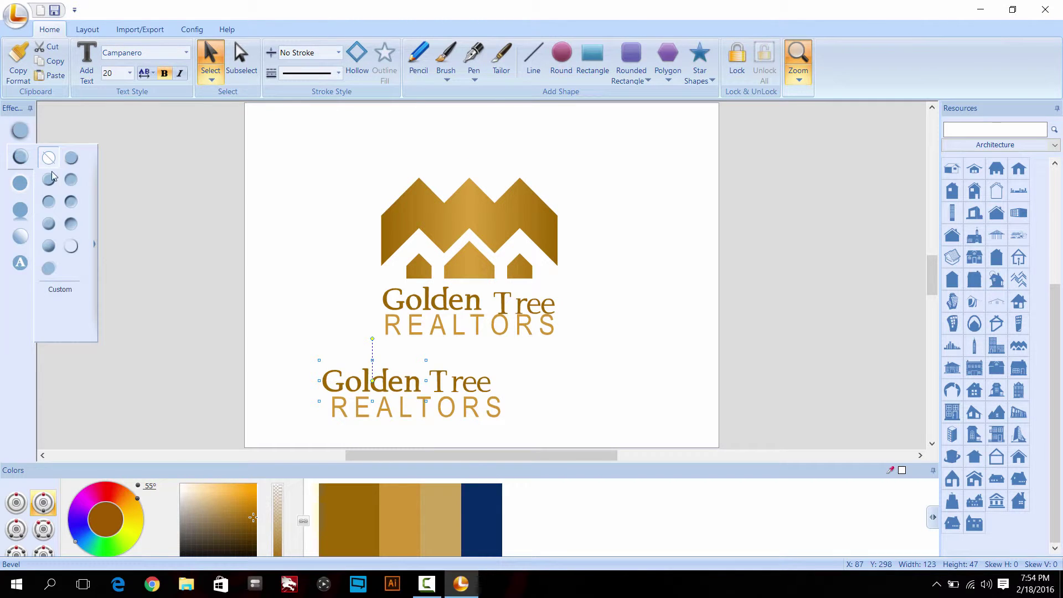
pyautogui.click(399, 257)
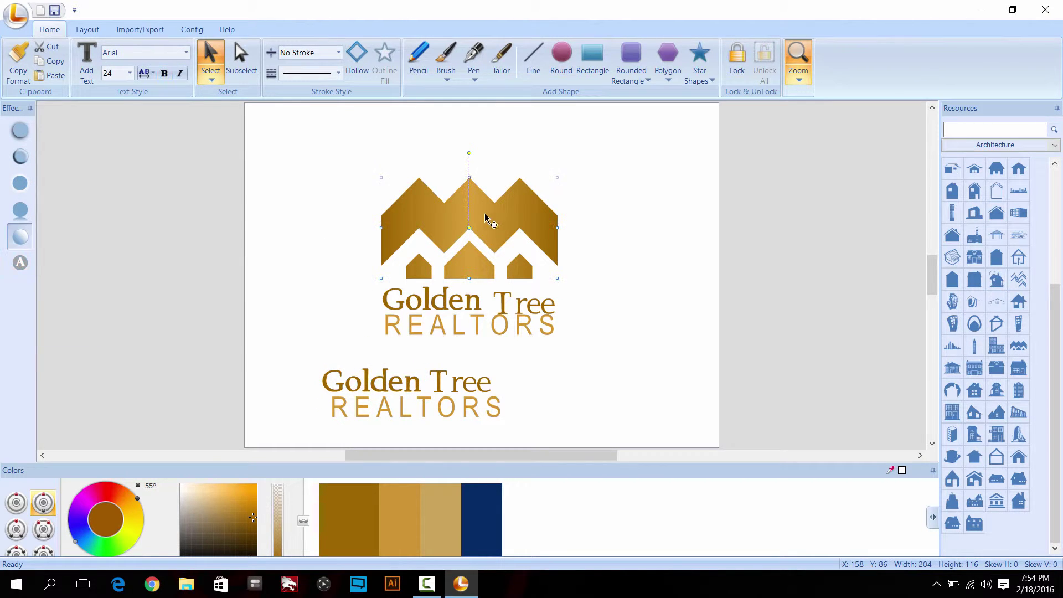
pyautogui.click(21, 157)
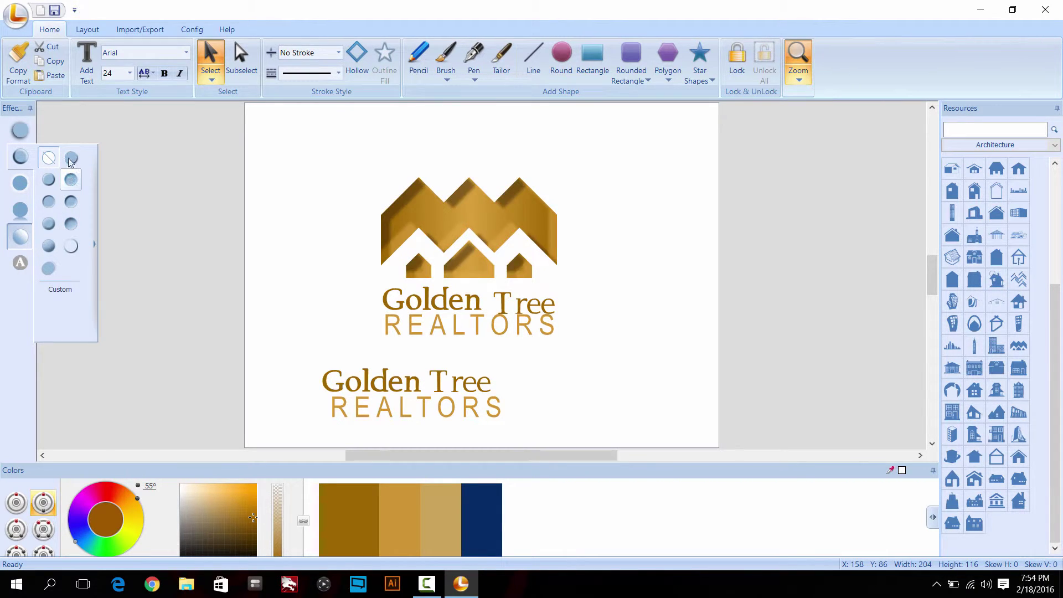
pyautogui.click(47, 224)
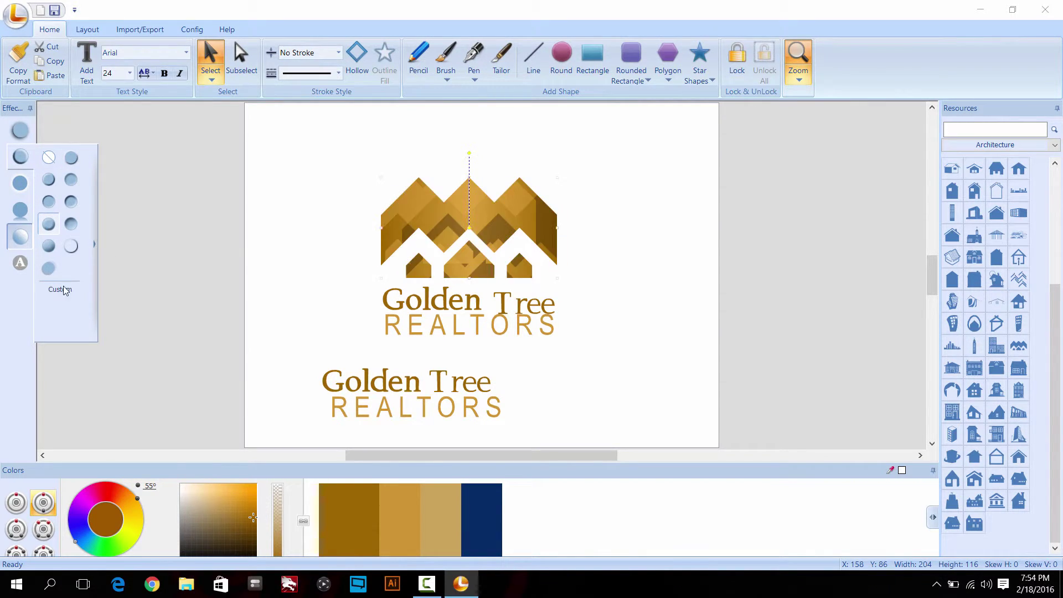
# - Try green as the houses graphic's bevel shadow color, and choose a dark reddish brown instead
pyautogui.click(96, 244)
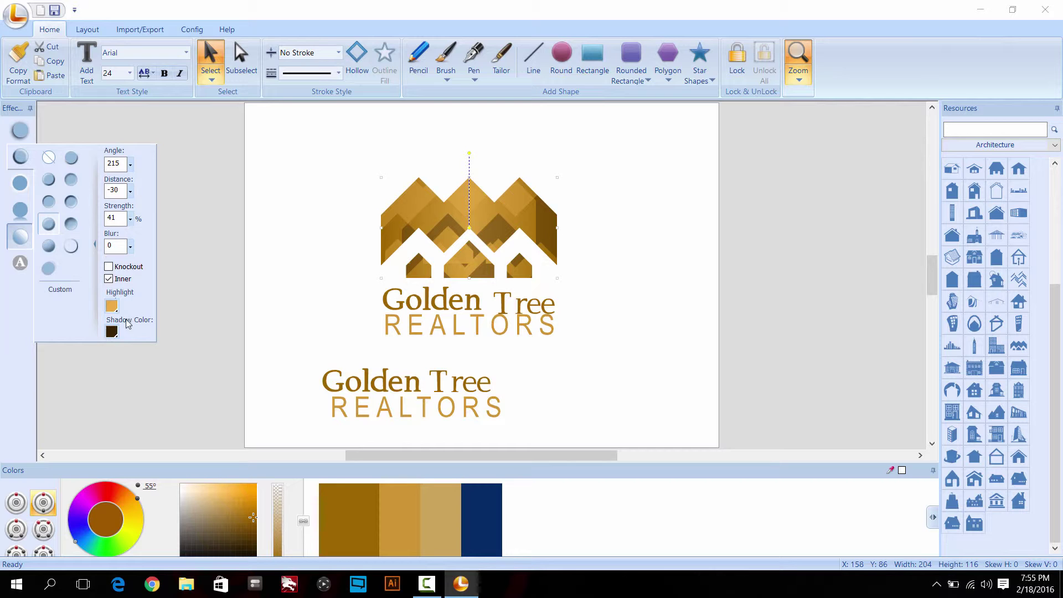
pyautogui.click(112, 332)
pyautogui.click(166, 391)
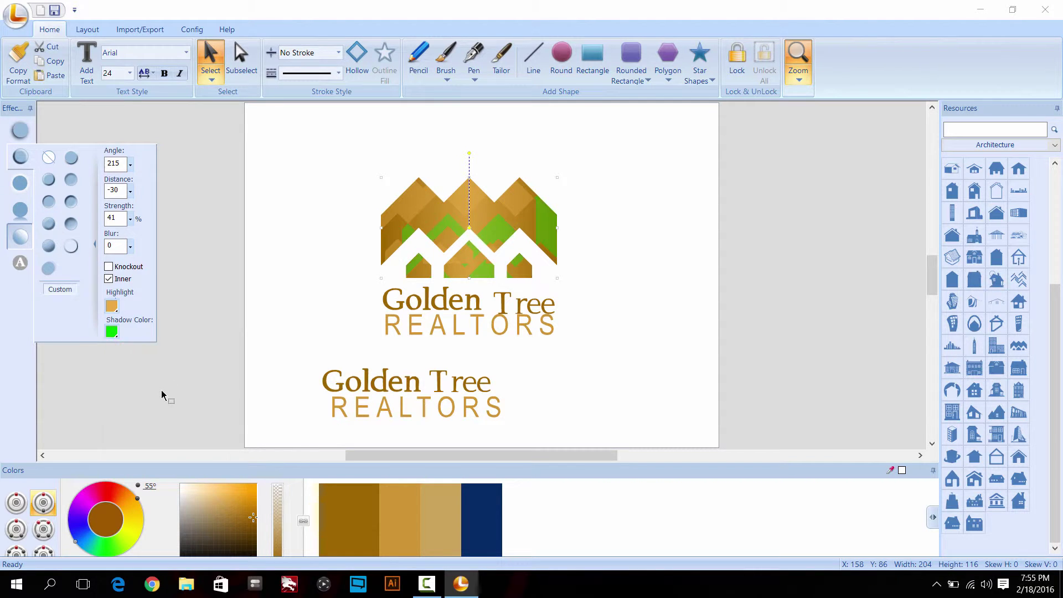
pyautogui.click(112, 332)
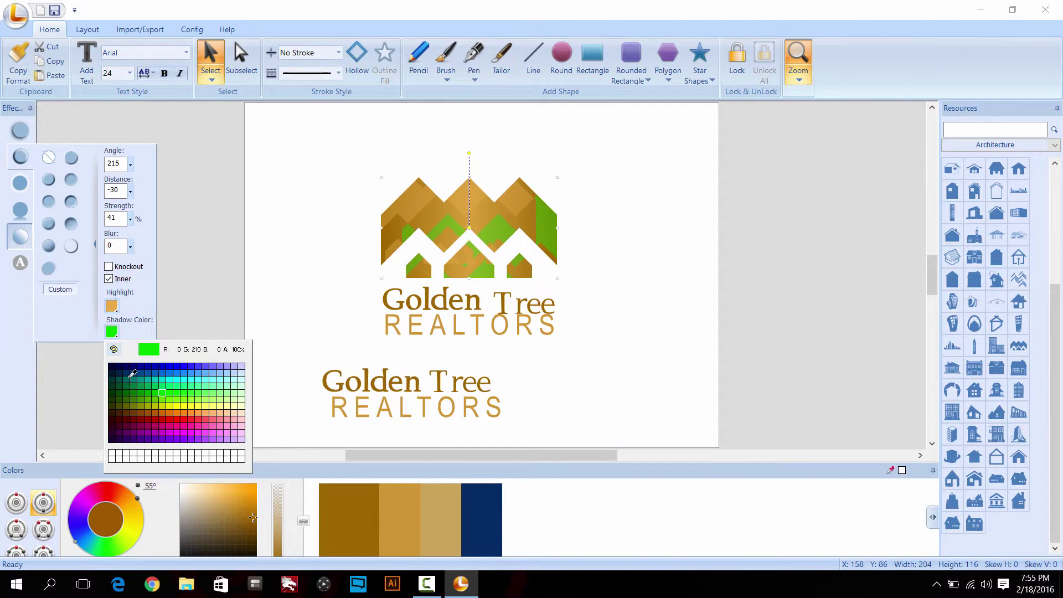
pyautogui.click(112, 426)
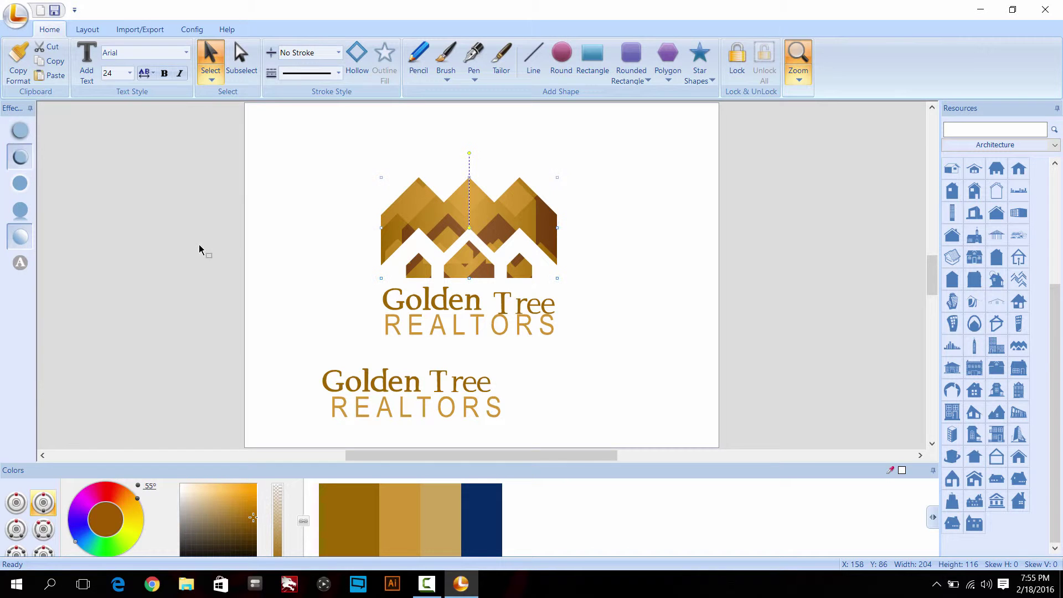
pyautogui.click(226, 195)
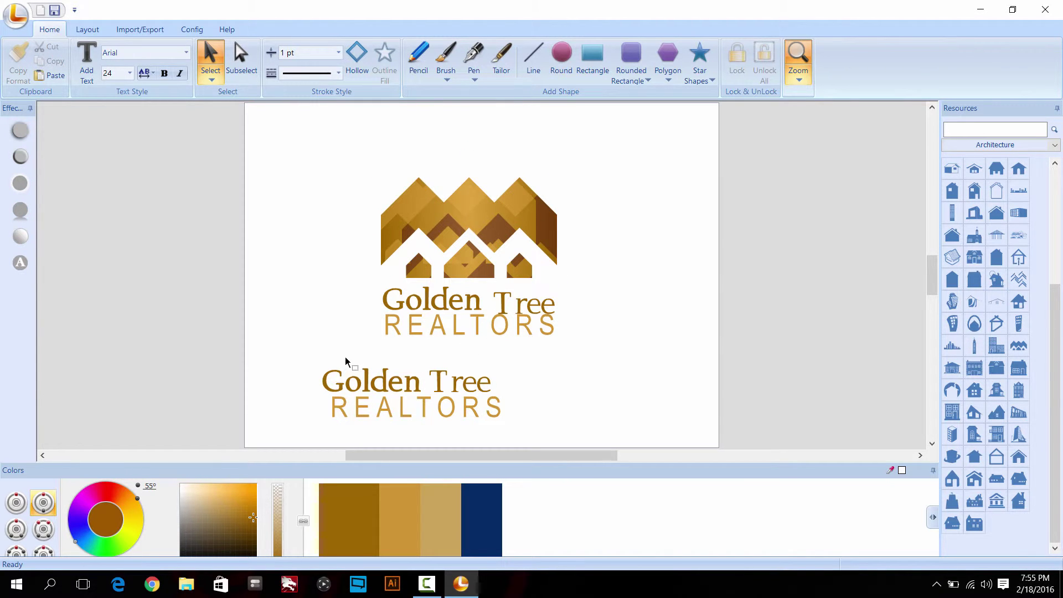
# - Delete the spare Golden Tree REALTORS wordmark below the complete logo
pyautogui.click(374, 381)
pyautogui.moveTo(558, 397); pyautogui.dragTo(283, 386)
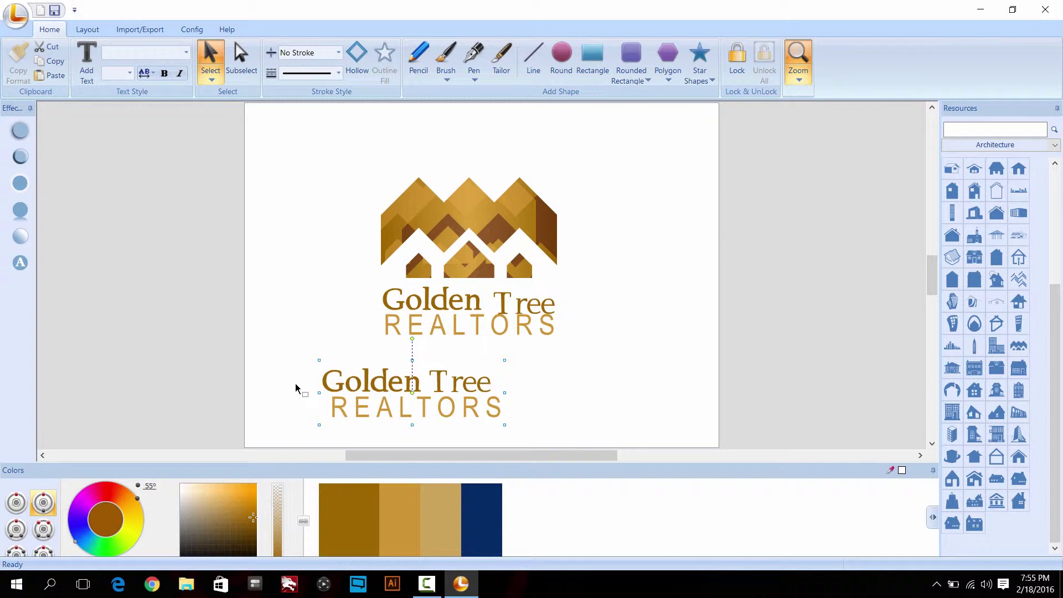
pyautogui.press('Delete')
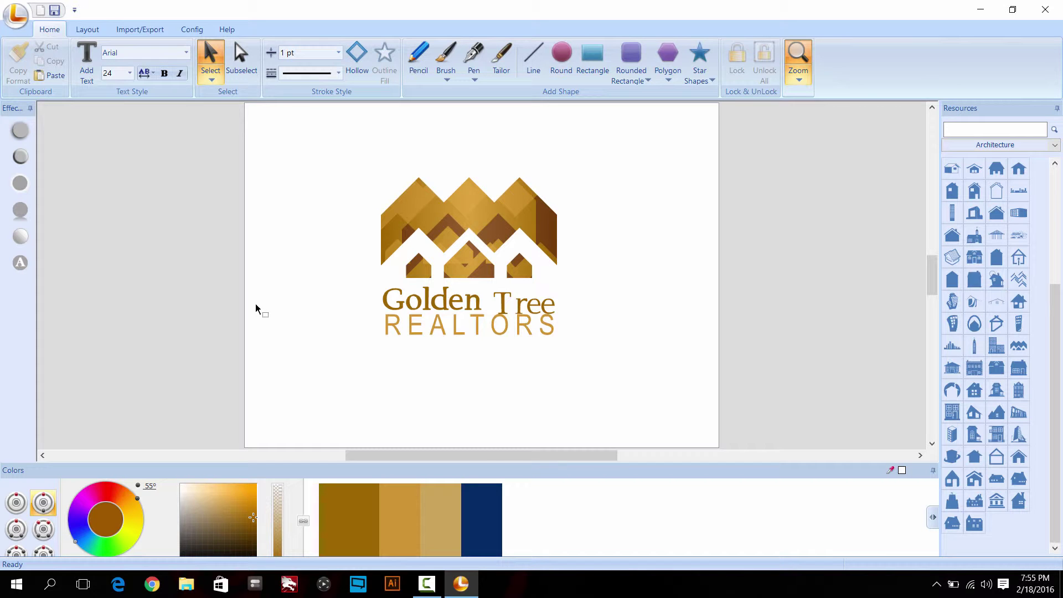
pyautogui.moveTo(317, 216); pyautogui.dragTo(652, 398)
pyautogui.click(592, 209)
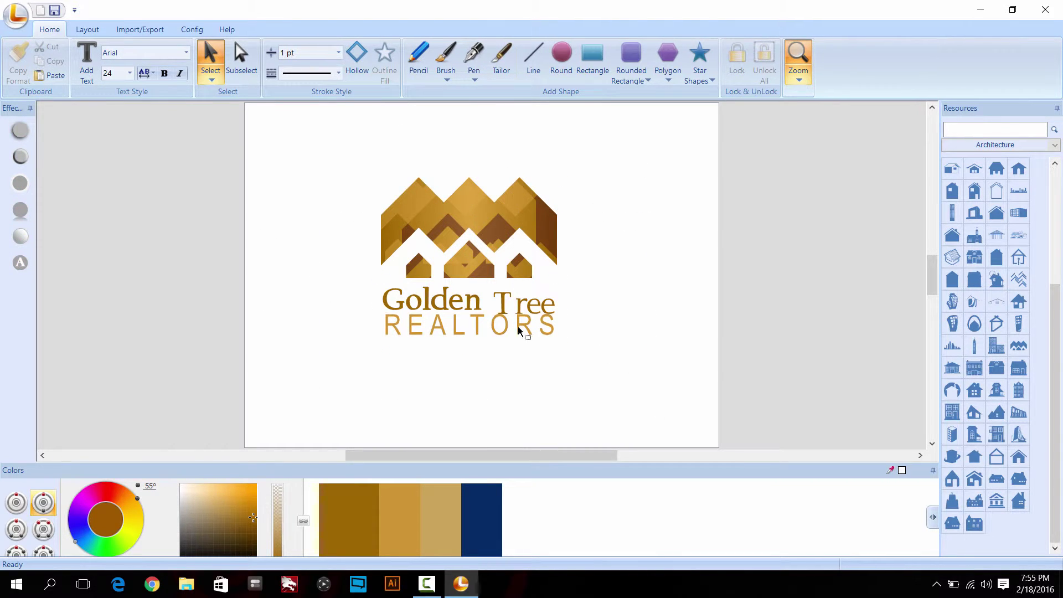
# - Raise the word Tree level with Golden, try the Candara and Century fonts on it, and settle on Chaparral Pro
pyautogui.moveTo(521, 310); pyautogui.dragTo(518, 304)
pyautogui.click(185, 54)
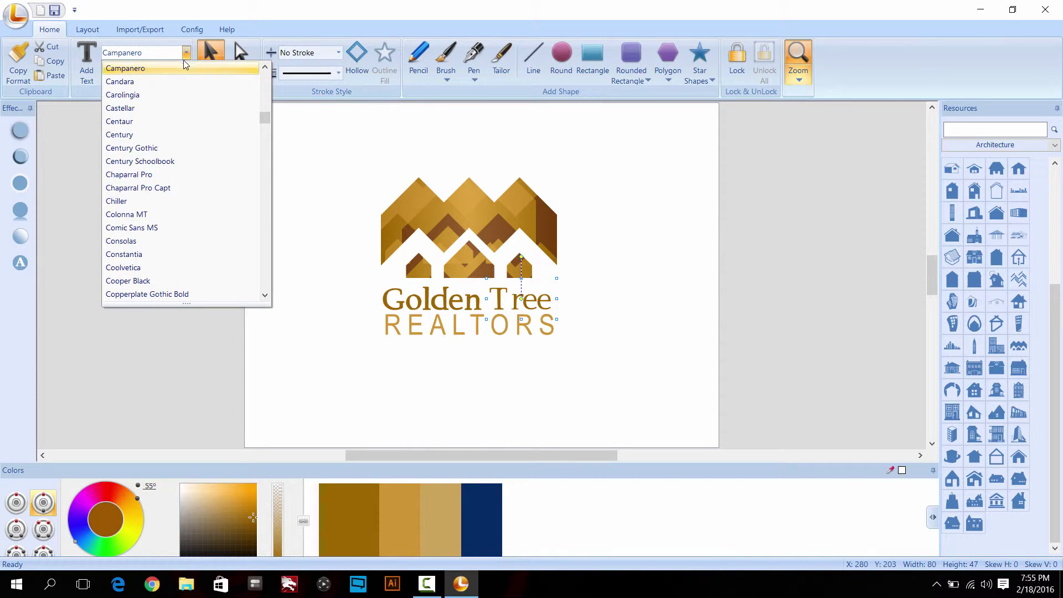
pyautogui.click(177, 82)
pyautogui.click(185, 53)
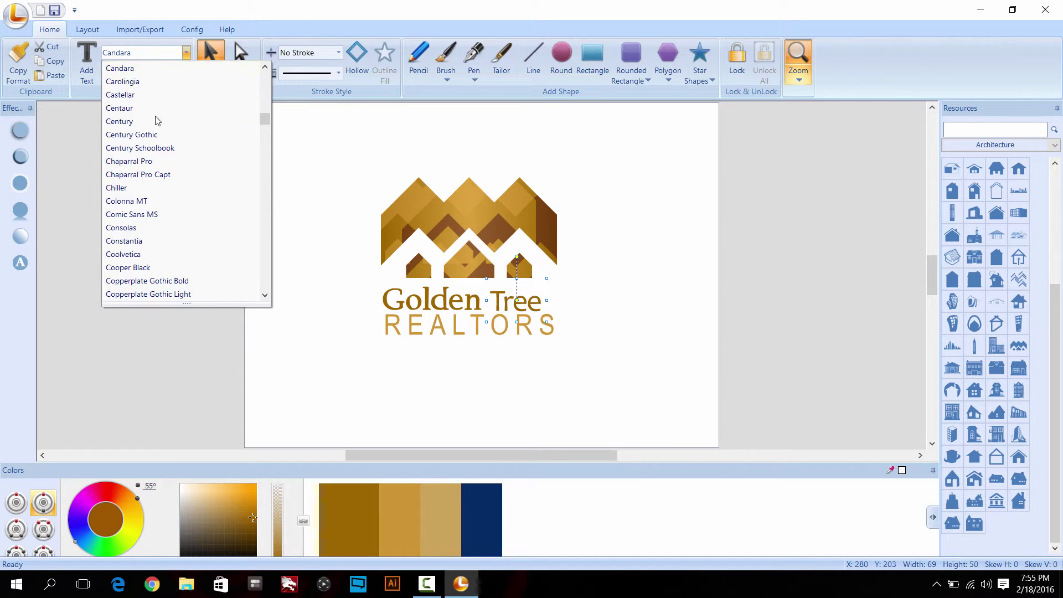
pyautogui.click(155, 122)
pyautogui.click(298, 206)
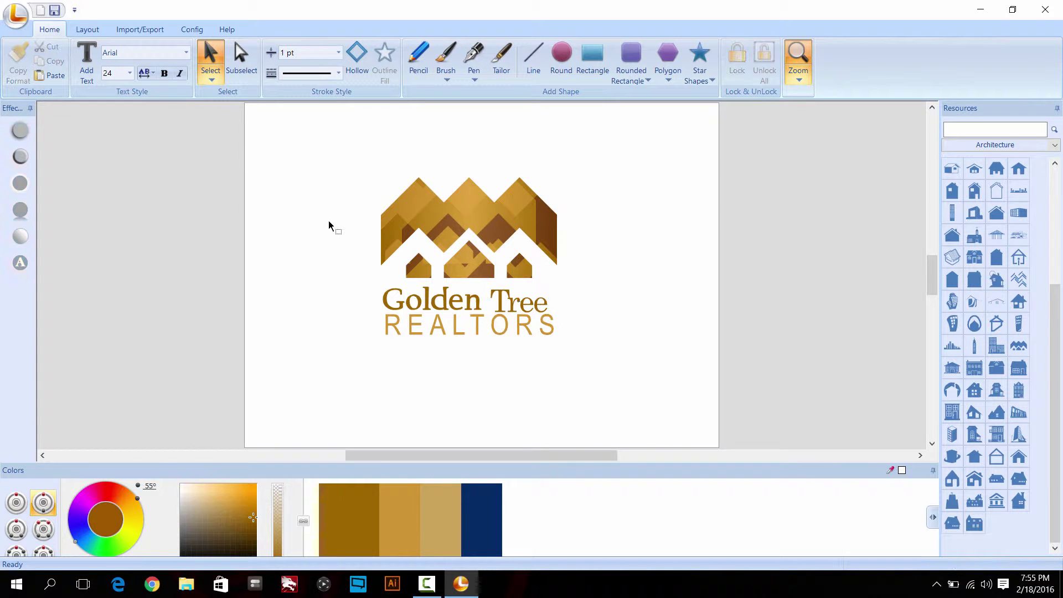
pyautogui.click(541, 308)
pyautogui.click(186, 52)
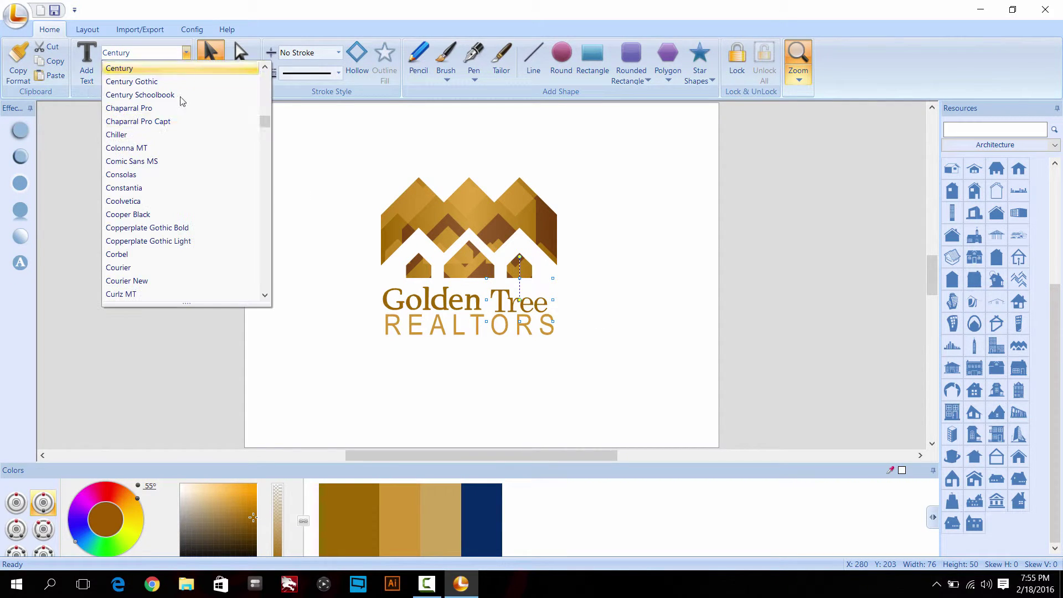
pyautogui.click(172, 111)
pyautogui.click(437, 391)
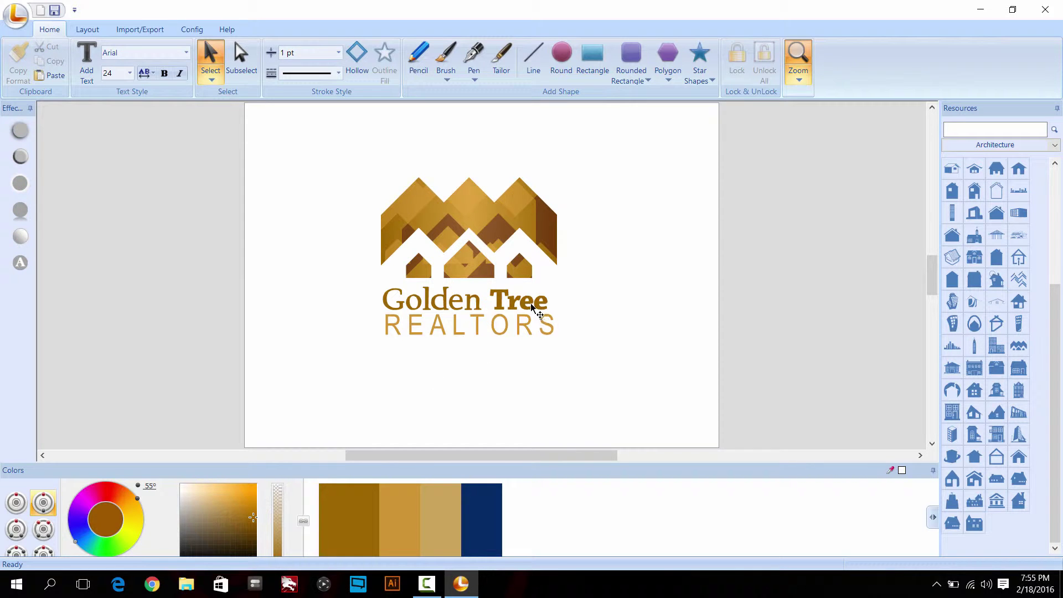
# - Set the word Golden in Chaparral Pro and line it up with Tree on one baseline
pyautogui.moveTo(531, 303); pyautogui.dragTo(526, 301)
pyautogui.click(432, 302)
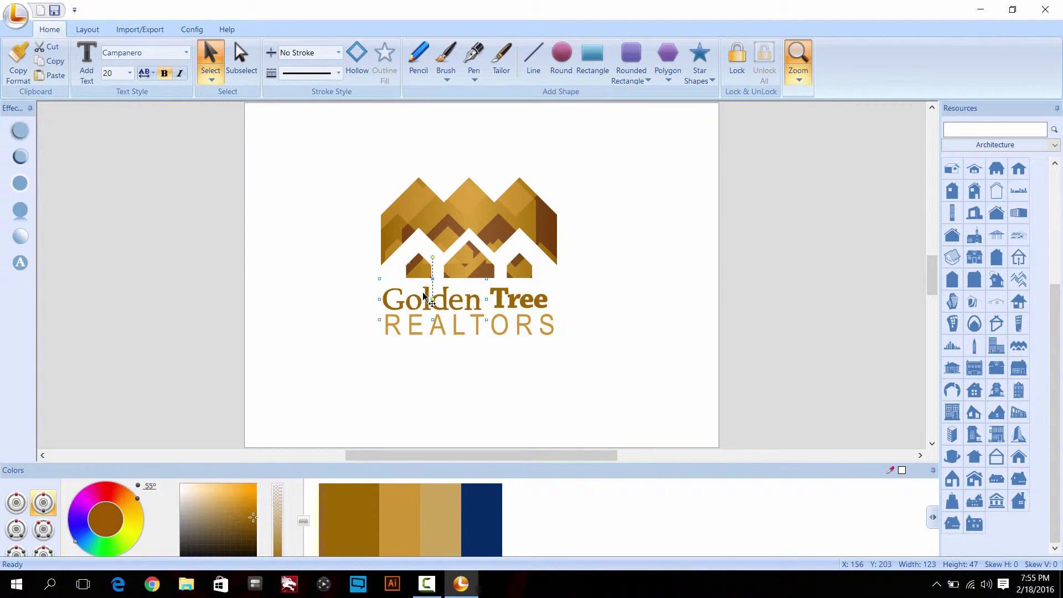
pyautogui.click(188, 54)
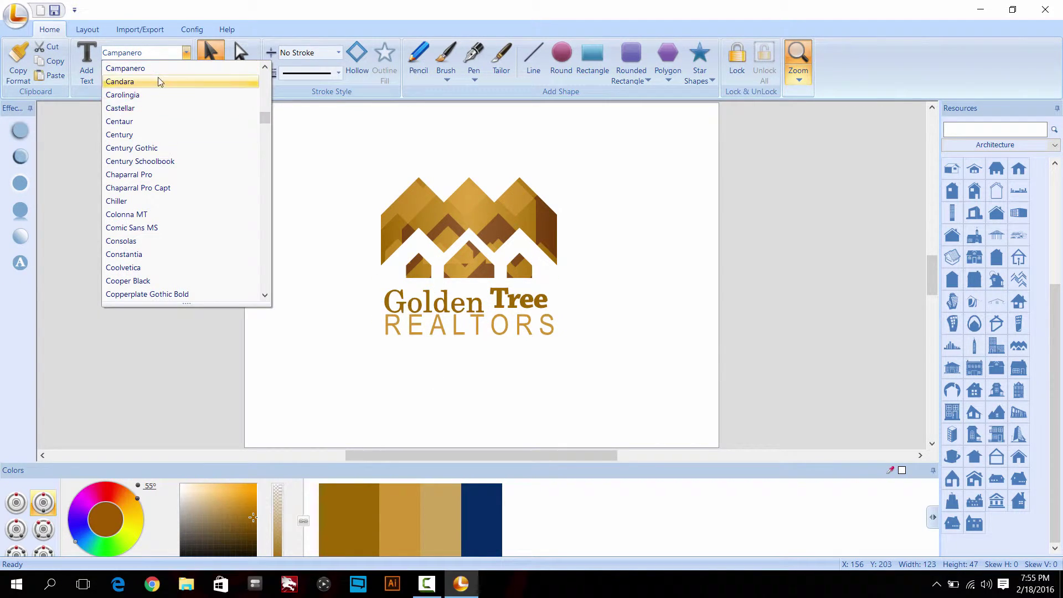
pyautogui.click(182, 175)
pyautogui.moveTo(466, 306); pyautogui.dragTo(529, 302)
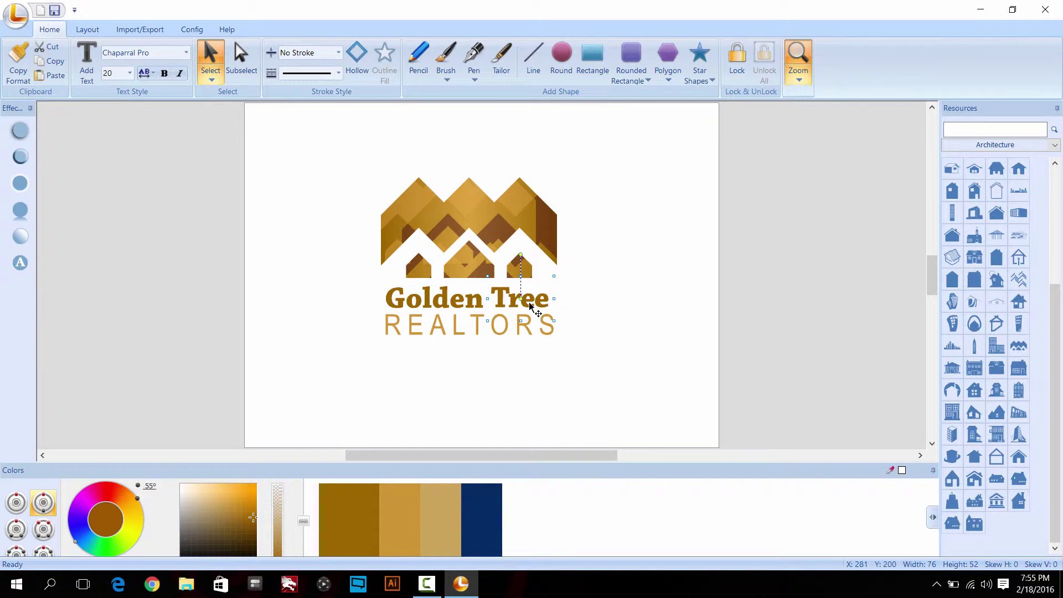
# - Nudge Tree toward Golden to about X 273, closing the gap so they read as one word
pyautogui.press('Left')
pyautogui.press('Left')
pyautogui.press('Left')
pyautogui.press('Left')
pyautogui.press('Left')
pyautogui.press('Left')
pyautogui.press('Left')
pyautogui.press('Left')
pyautogui.press('Left')
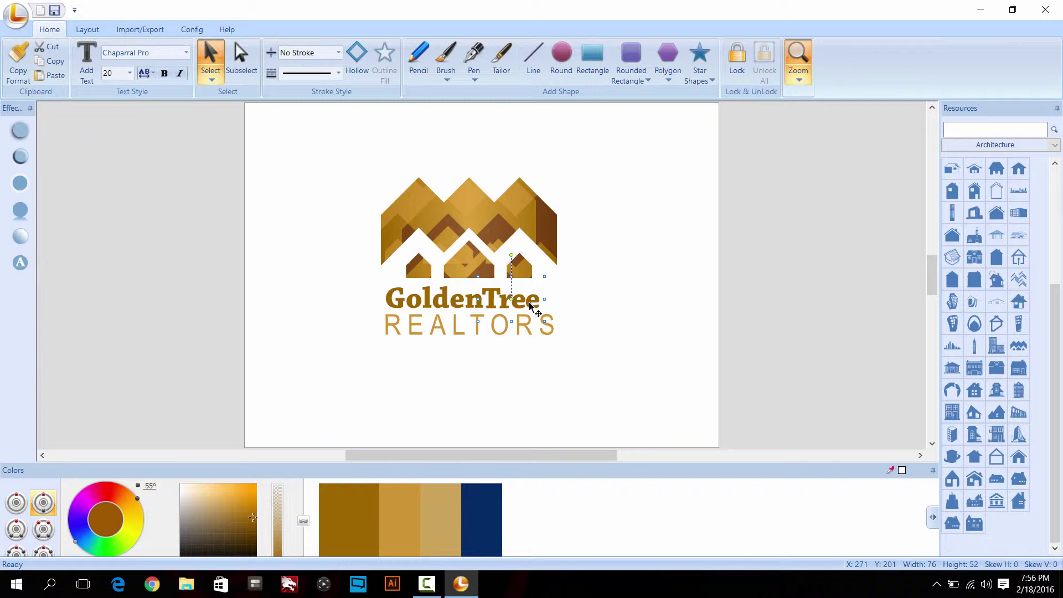
pyautogui.press('Right')
pyautogui.press('Right')
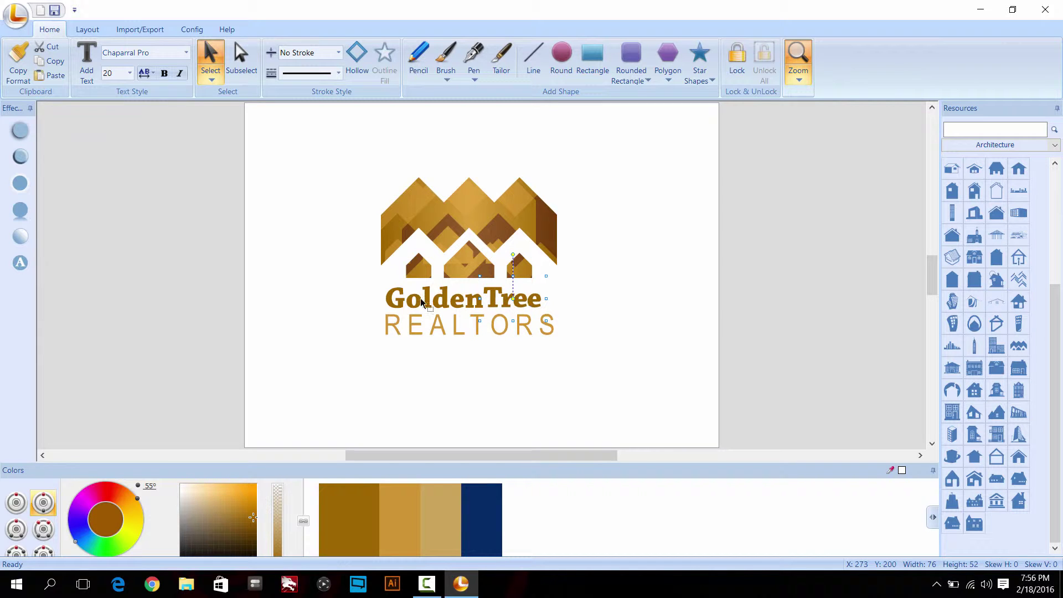
pyautogui.click(379, 383)
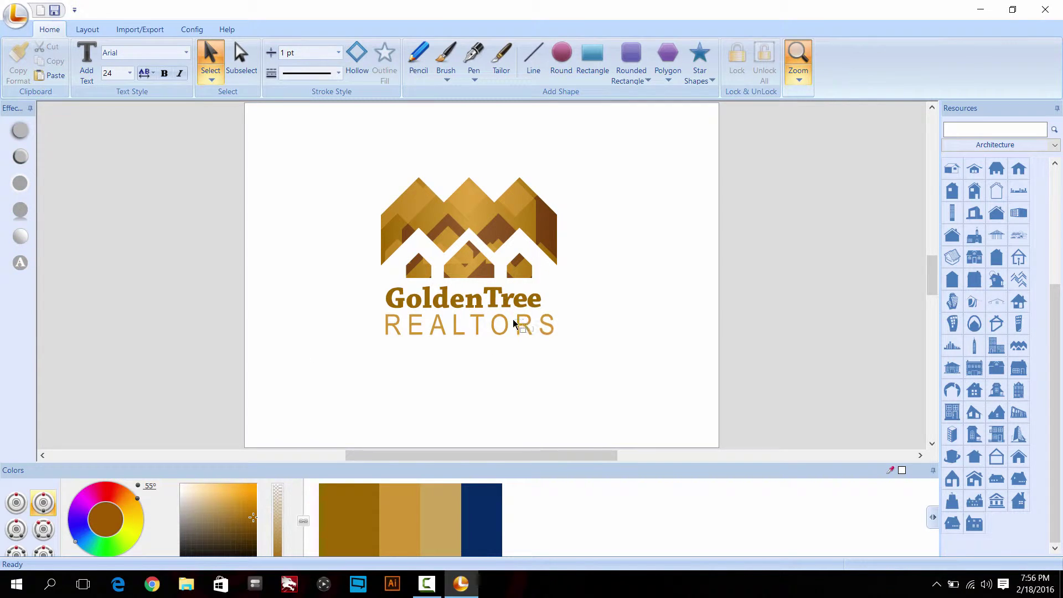
# - Shift the REALTORS line slightly up beneath GoldenTree, at about X 158, Y 233
pyautogui.click(521, 328)
pyautogui.press('Left')
pyautogui.press('Left')
pyautogui.press('Left')
pyautogui.press('Left')
pyautogui.press('Left')
pyautogui.press('Left')
pyautogui.press('Left')
pyautogui.press('Left')
pyautogui.press('Left')
pyautogui.press('Left')
pyautogui.press('Left')
pyautogui.press('Left')
pyautogui.press('Left')
pyautogui.moveTo(520, 328); pyautogui.dragTo(529, 328)
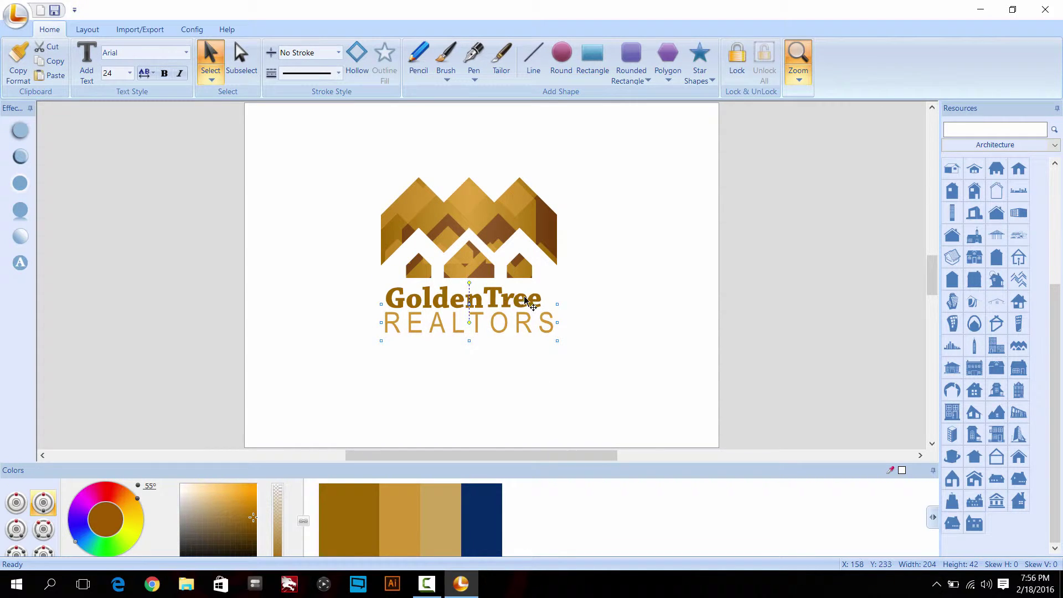
pyautogui.click(556, 371)
# - Examine the text effect presets available for the words Tree and Golden
pyautogui.click(531, 305)
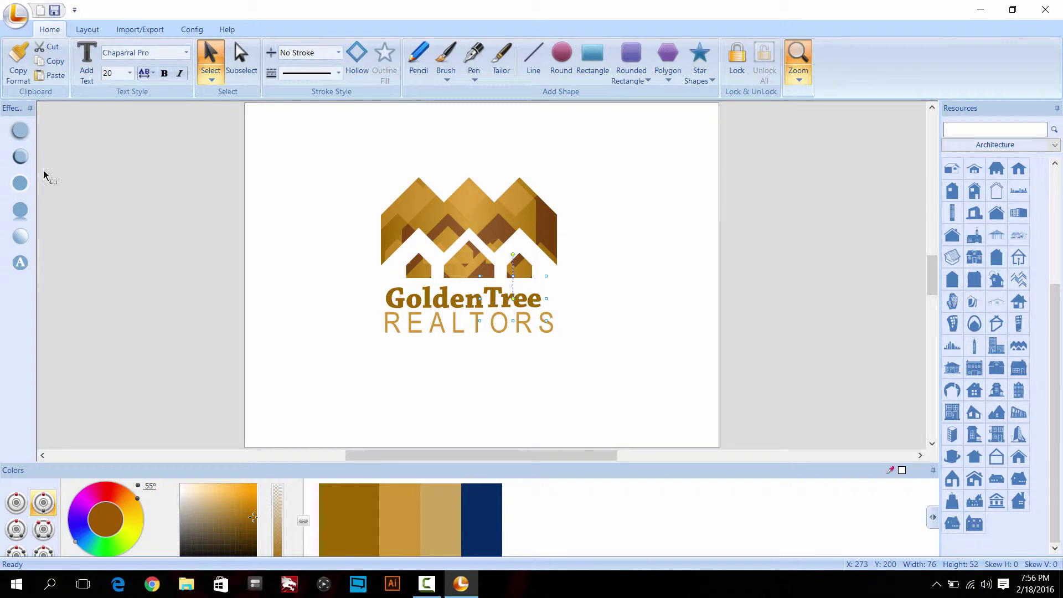
pyautogui.click(20, 263)
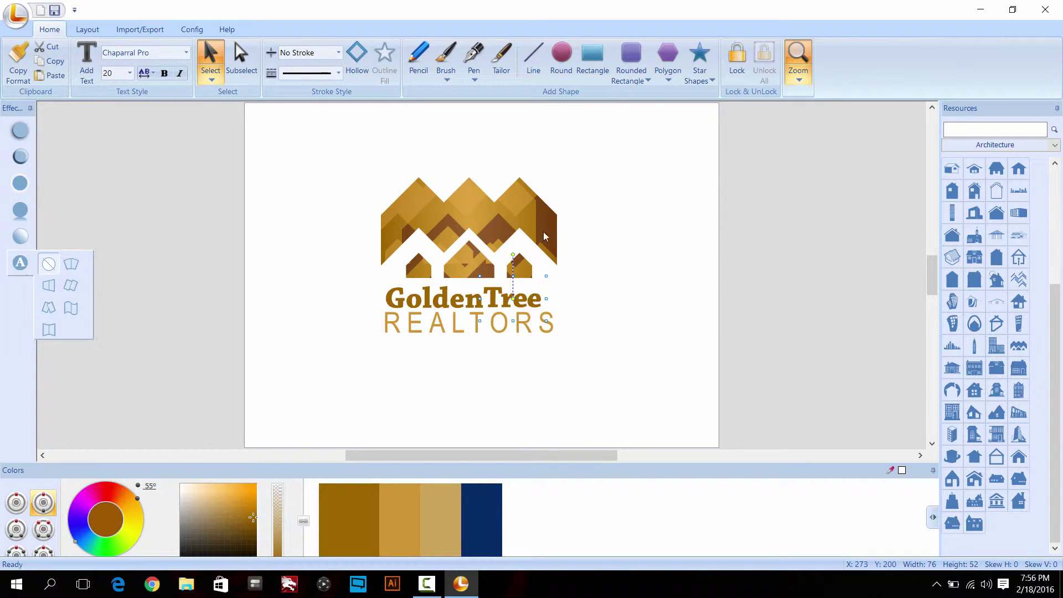
pyautogui.click(458, 329)
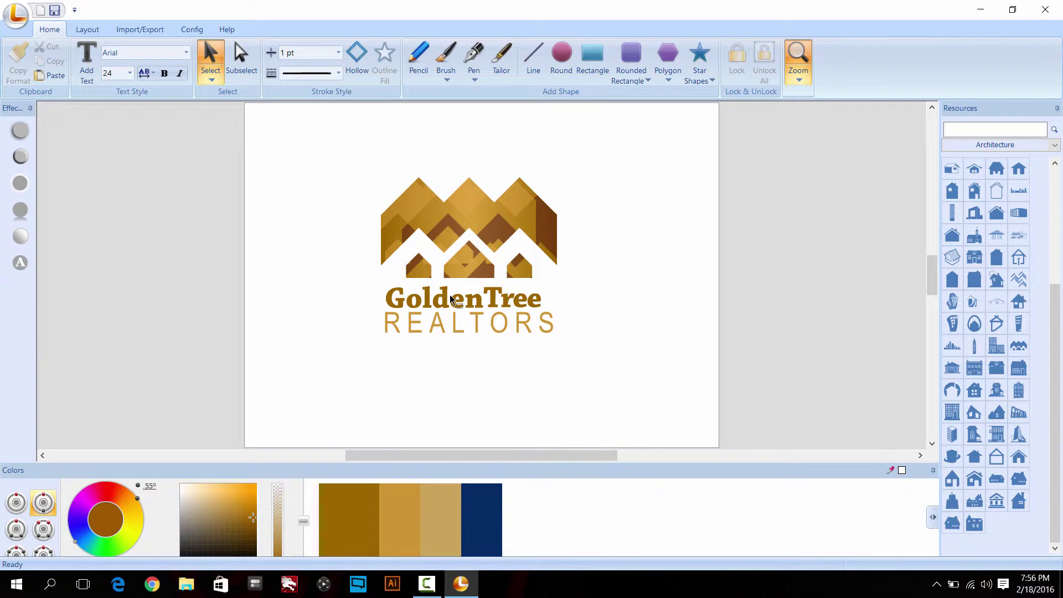
pyautogui.click(437, 302)
pyautogui.click(25, 261)
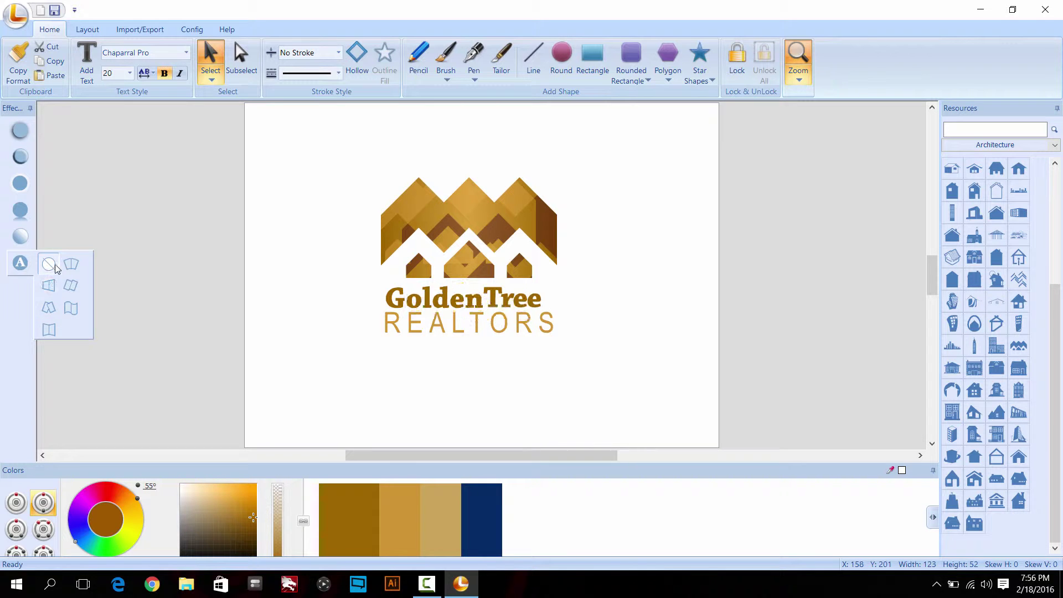
pyautogui.click(466, 213)
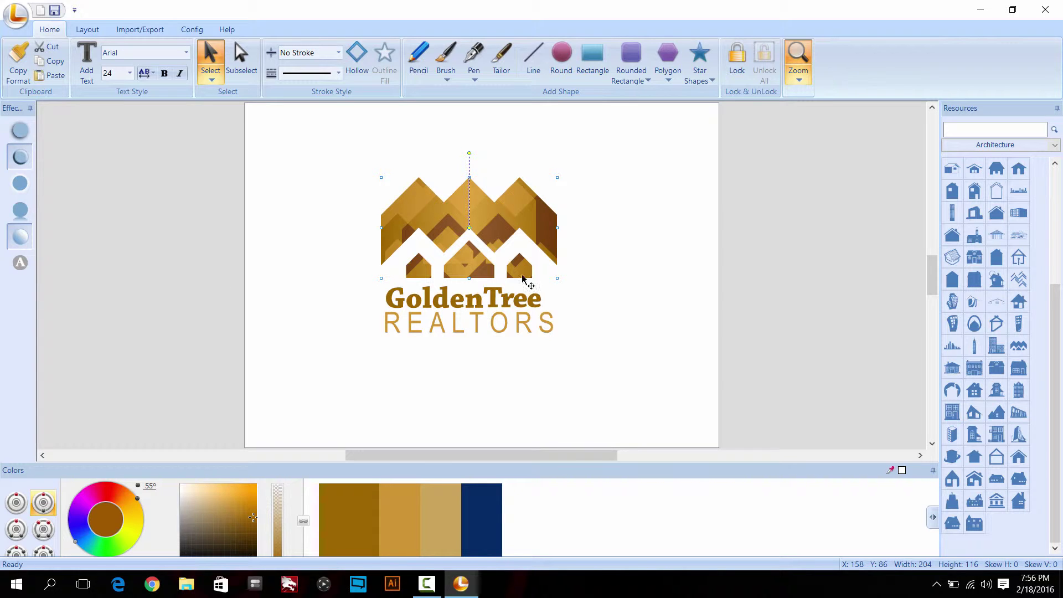
pyautogui.click(462, 303)
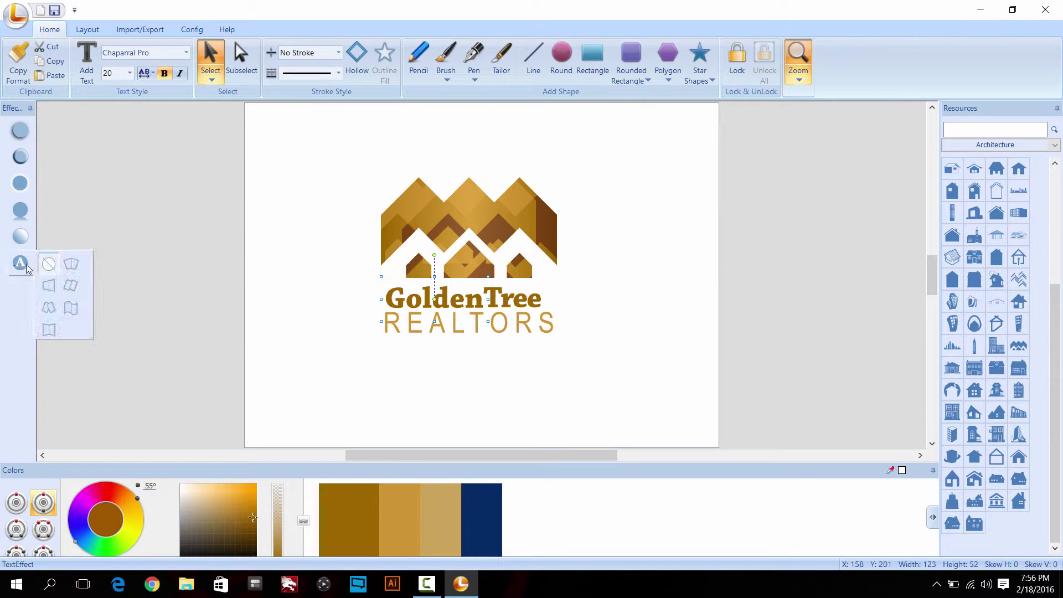
# - Preview the glow presets on the houses graphic and check the custom glow settings
pyautogui.click(471, 216)
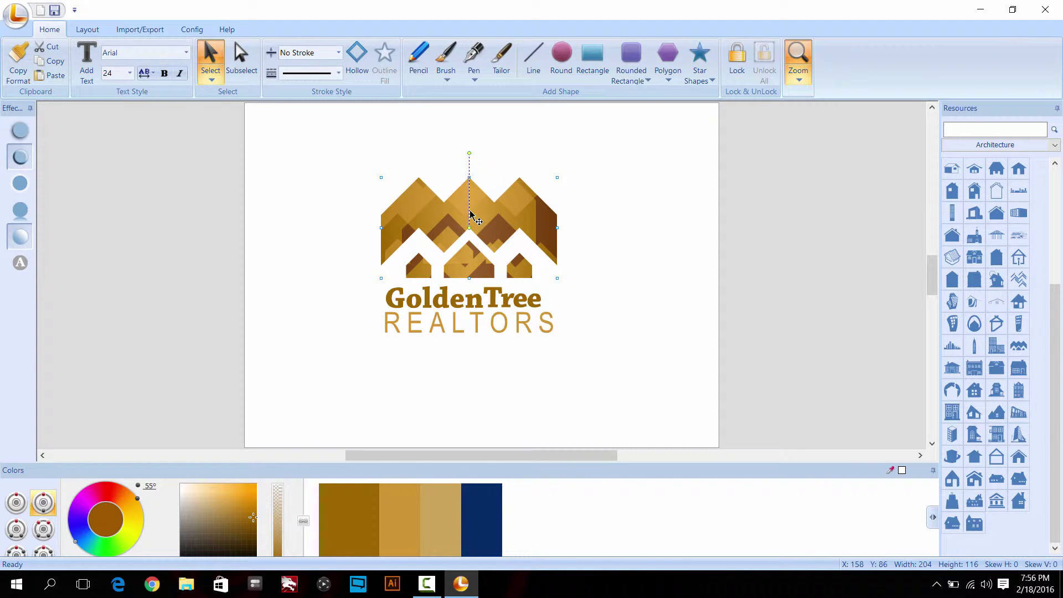
pyautogui.moveTo(22, 185)
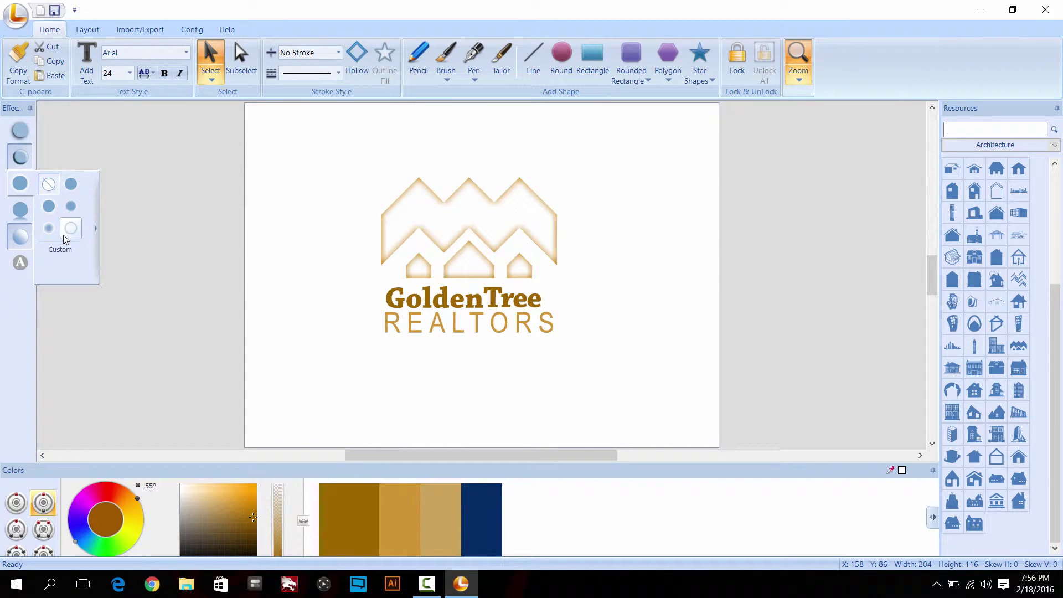
pyautogui.click(95, 230)
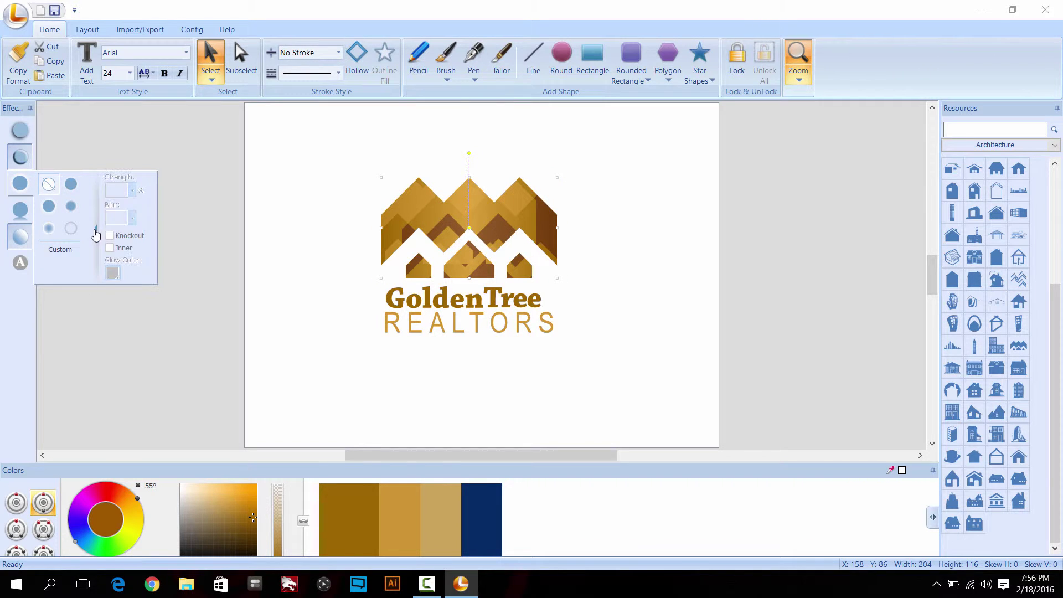
pyautogui.click(171, 208)
pyautogui.scroll(-1, 281, 391)
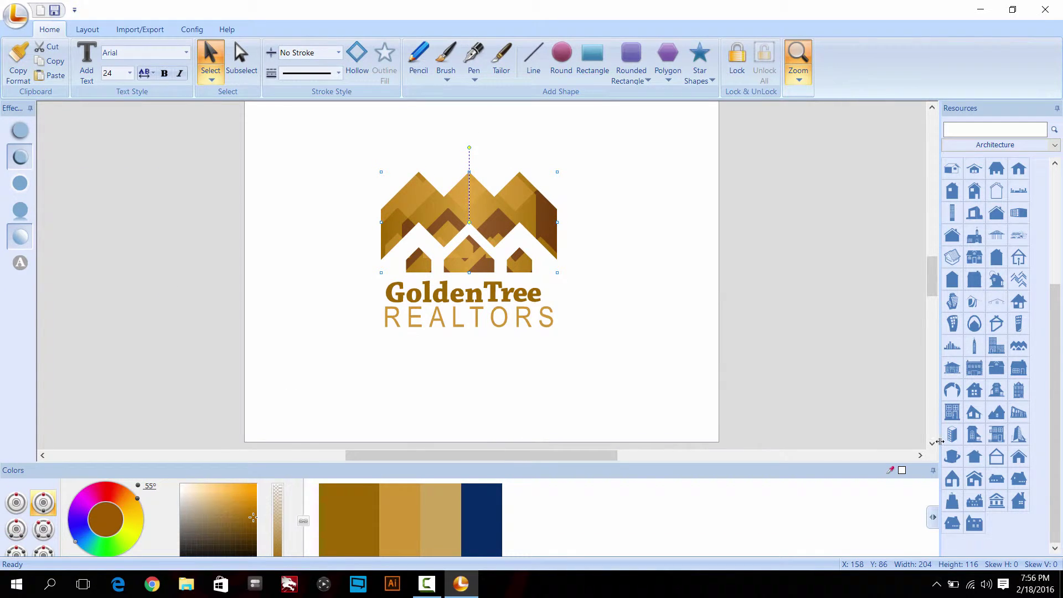
# - Try mirroring the word Tree horizontally and restore its original orientation
pyautogui.click(85, 33)
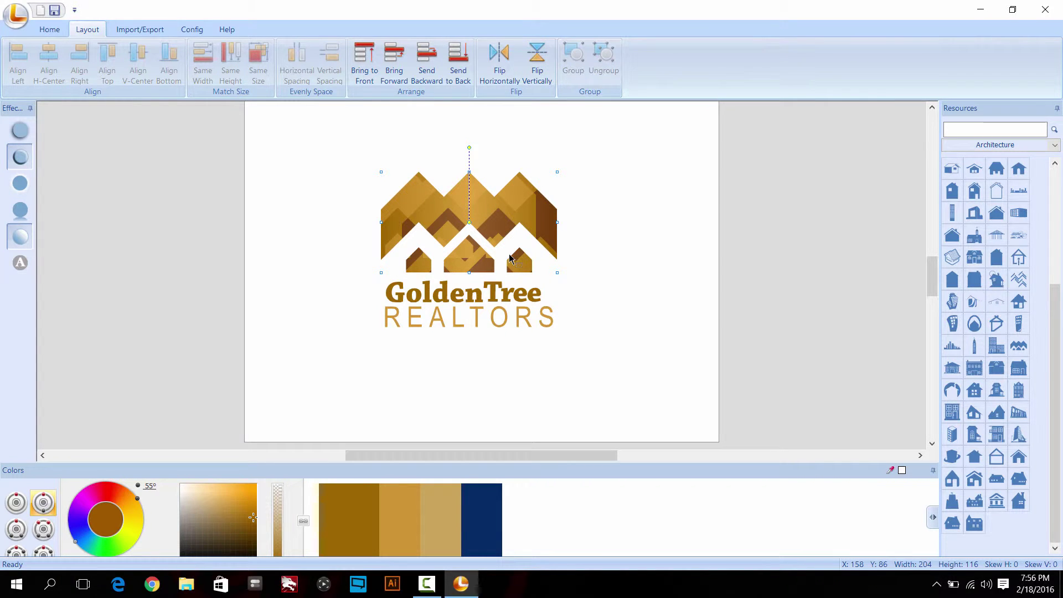
pyautogui.click(501, 295)
pyautogui.click(508, 59)
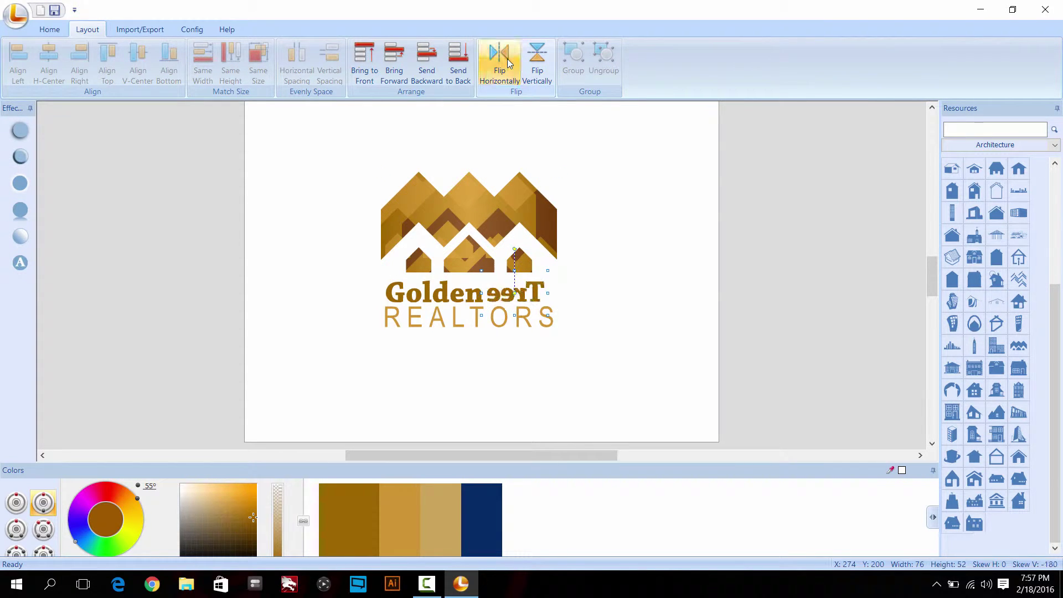
pyautogui.click(507, 58)
pyautogui.click(674, 291)
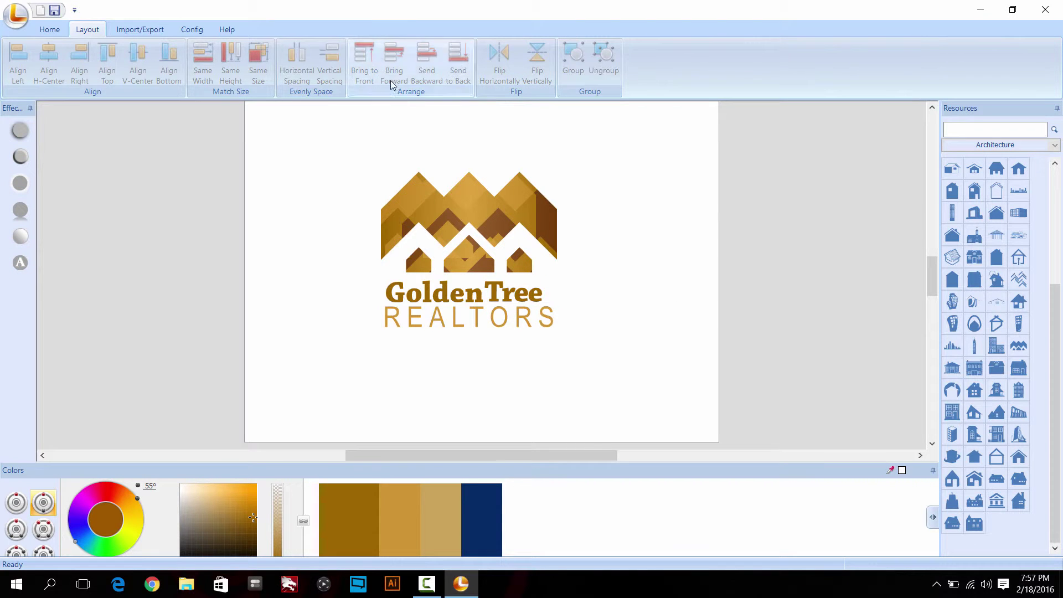
# - Show the grid on the logo canvas
pyautogui.click(145, 31)
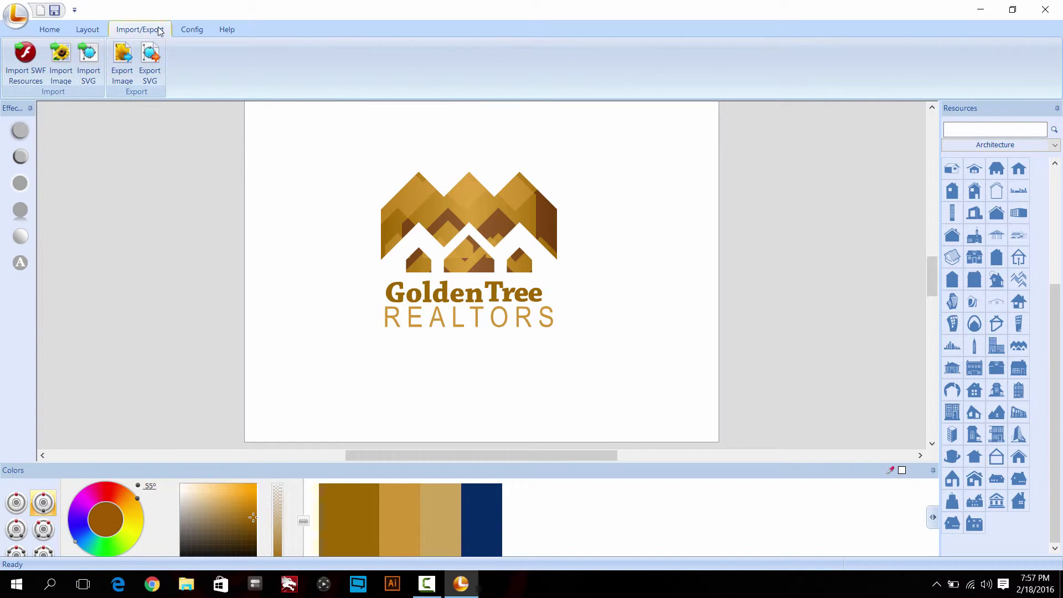
pyautogui.click(188, 30)
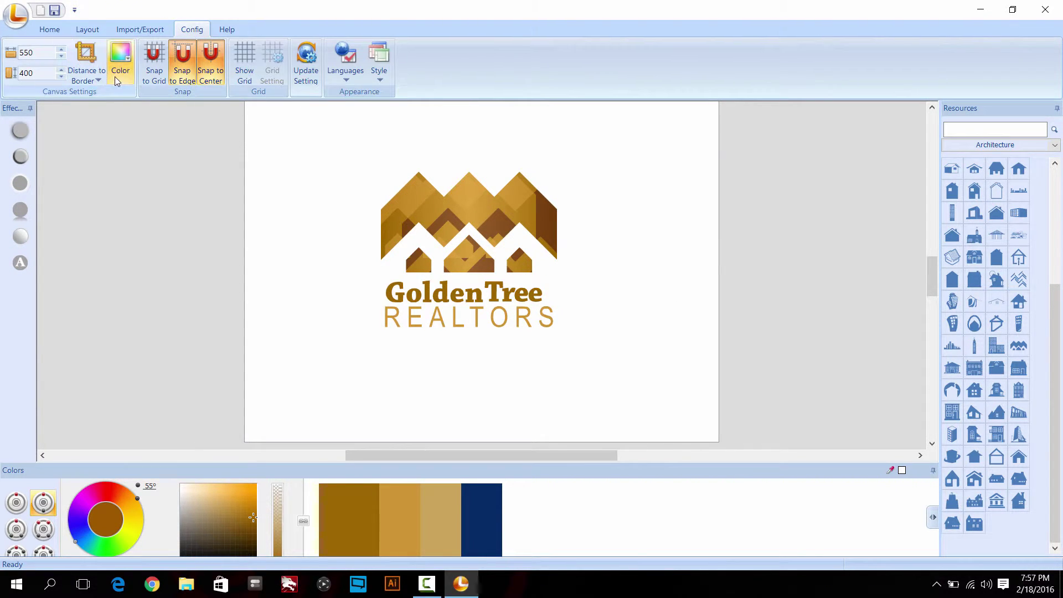
pyautogui.click(248, 53)
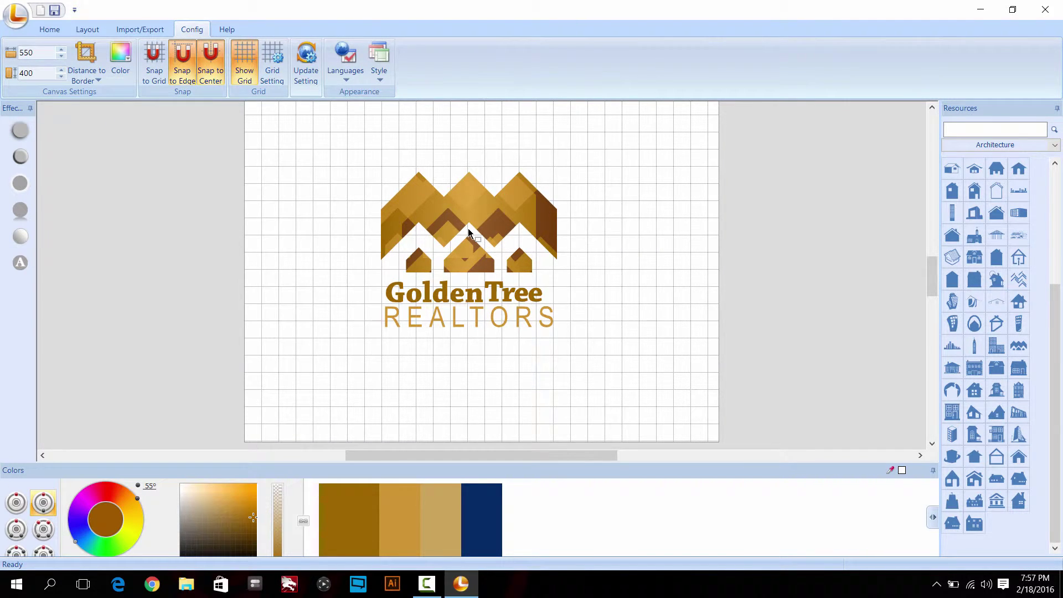
pyautogui.click(345, 81)
pyautogui.click(416, 56)
pyautogui.click(424, 48)
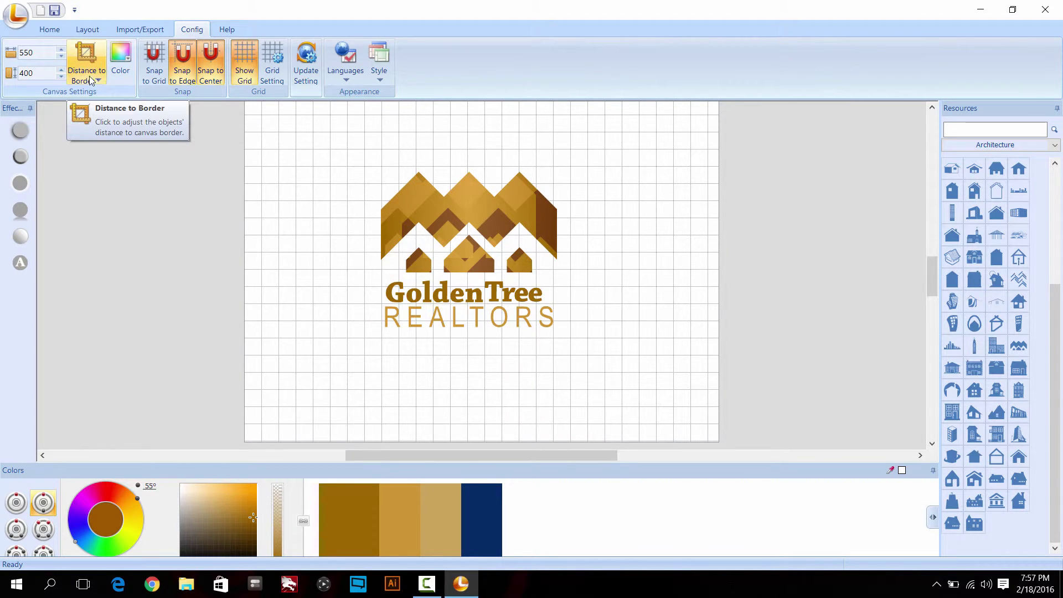
# - Set the canvas width to 600
pyautogui.doubleClick(37, 52)
pyautogui.write('600')
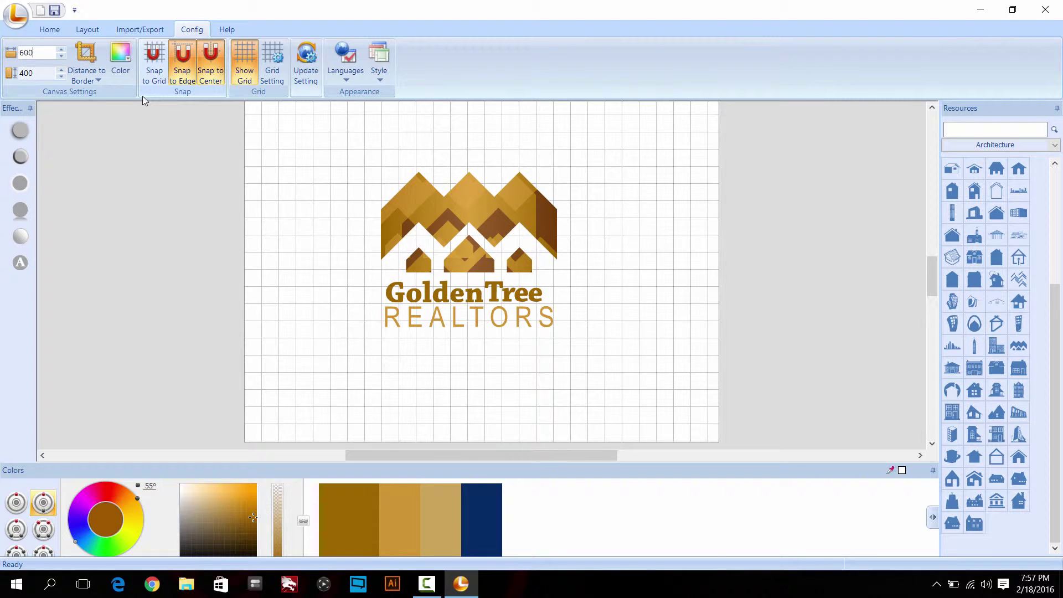
pyautogui.press('Return')
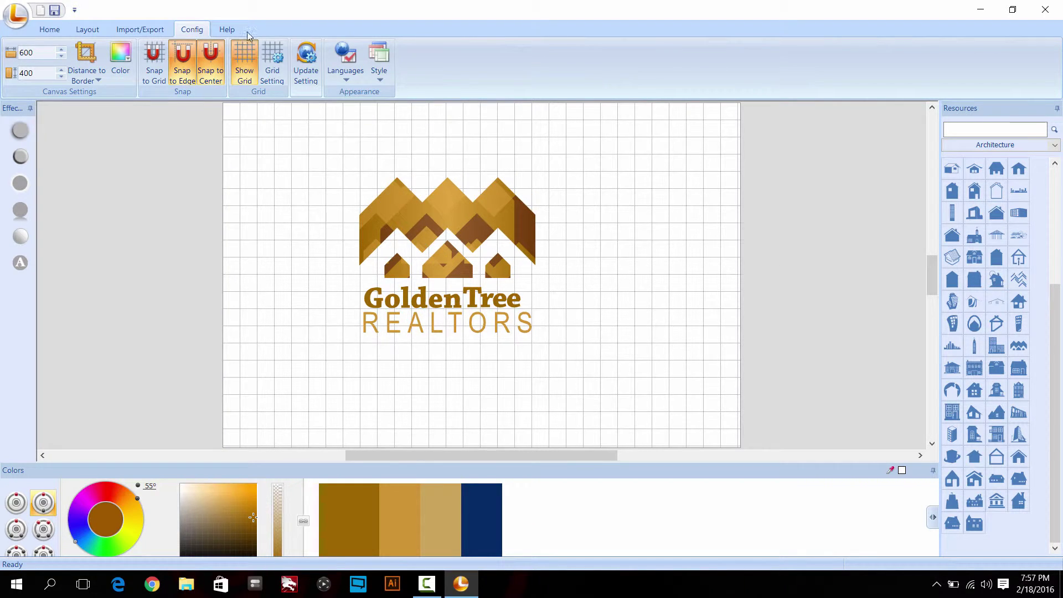
# - Check the program's version information and dismiss it
pyautogui.click(218, 30)
pyautogui.click(116, 67)
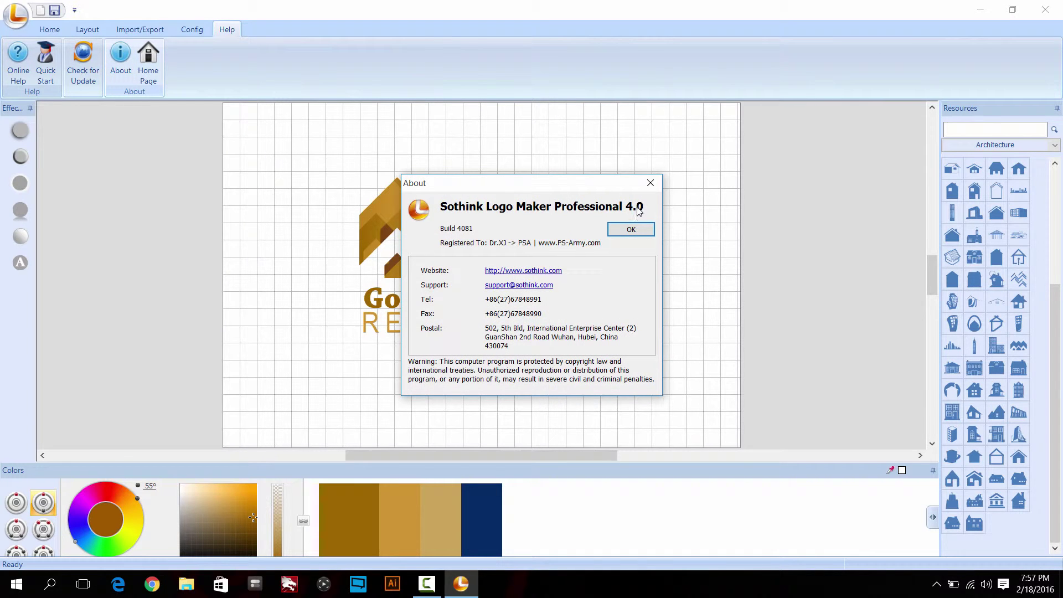
pyautogui.click(632, 229)
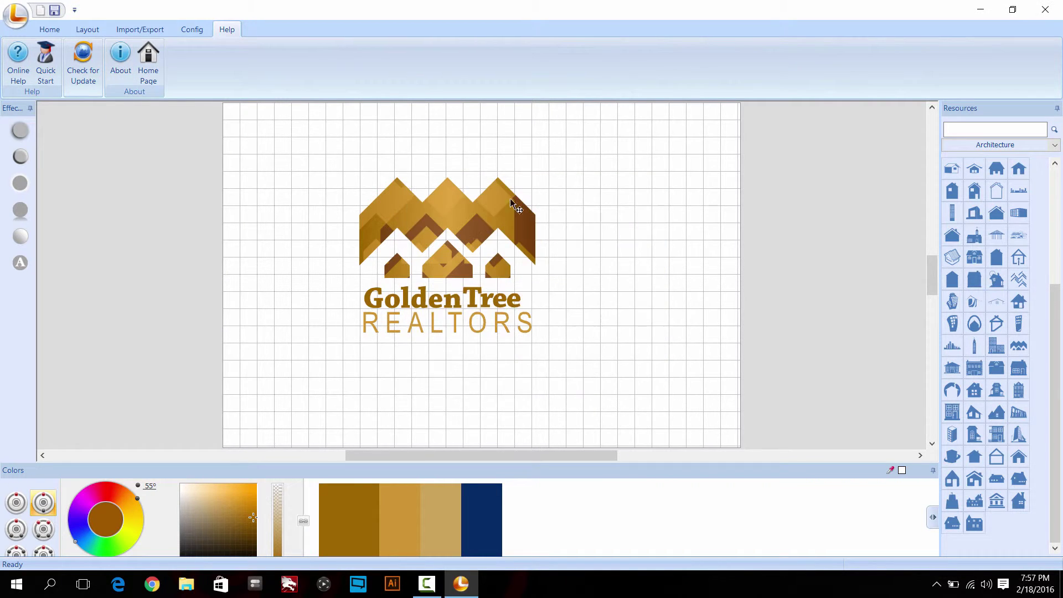
# - Set up a web image export of the logo in JPEG format with quality 100
pyautogui.click(194, 31)
pyautogui.click(159, 35)
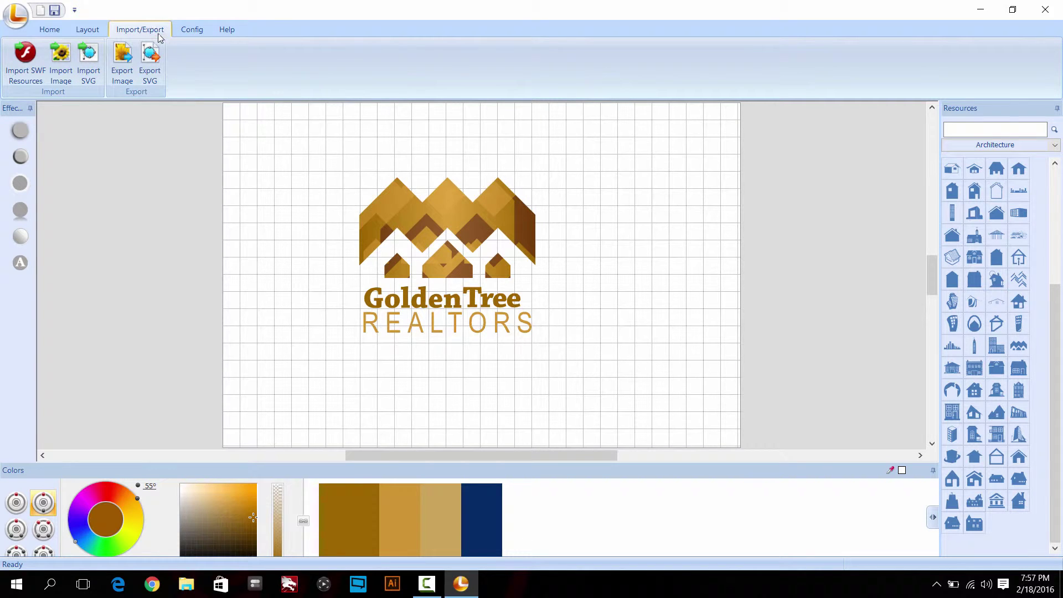
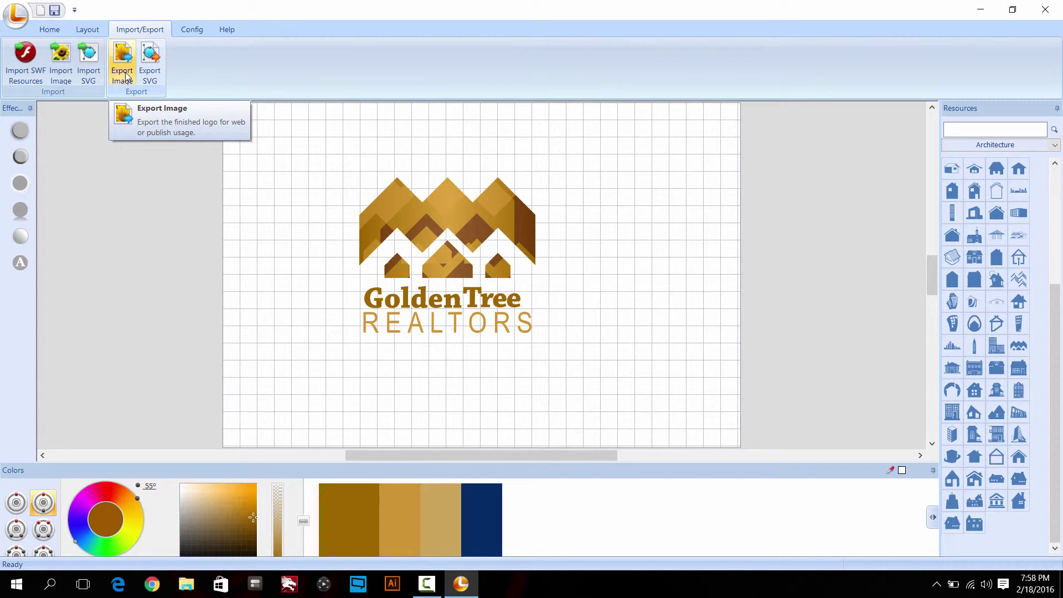
pyautogui.click(123, 76)
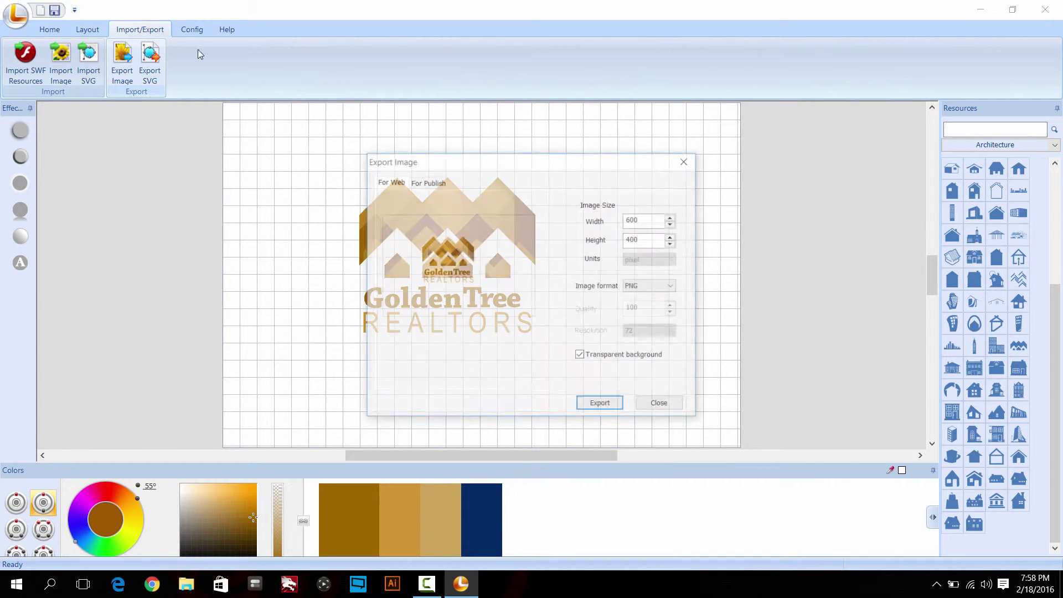
pyautogui.click(650, 288)
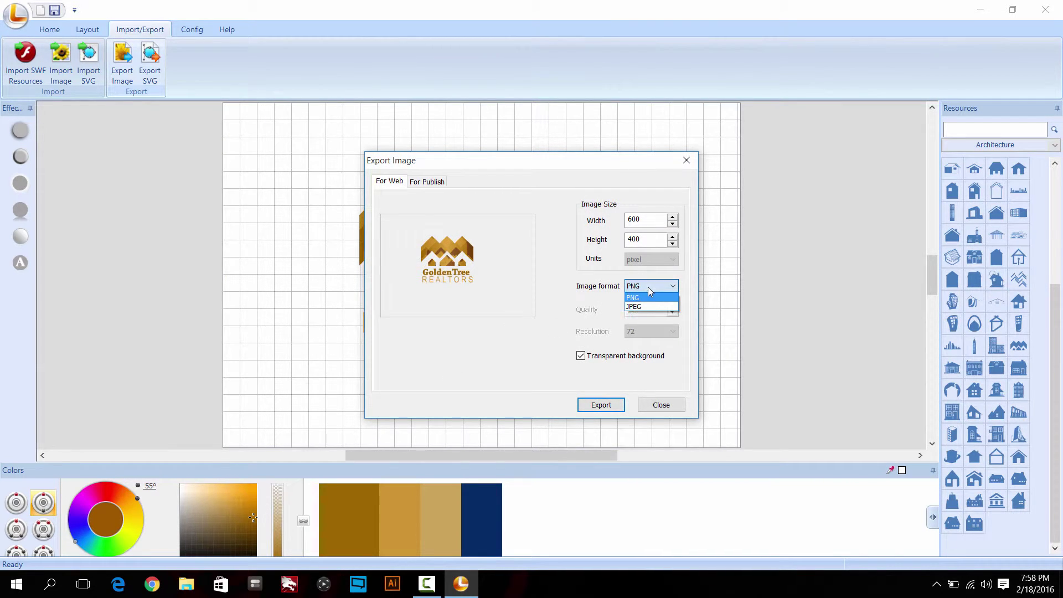
pyautogui.click(651, 307)
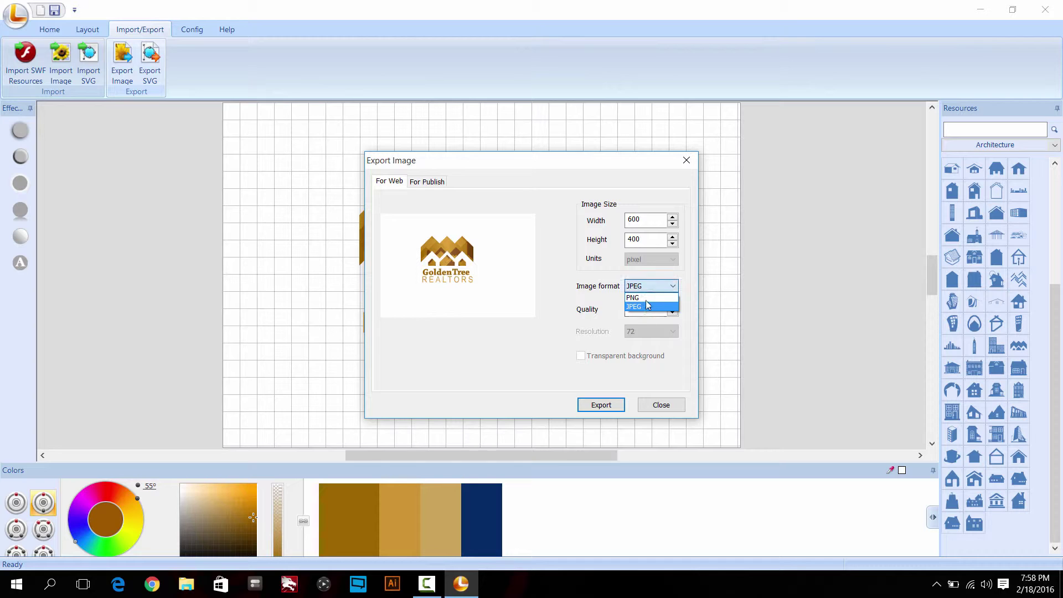
pyautogui.click(642, 298)
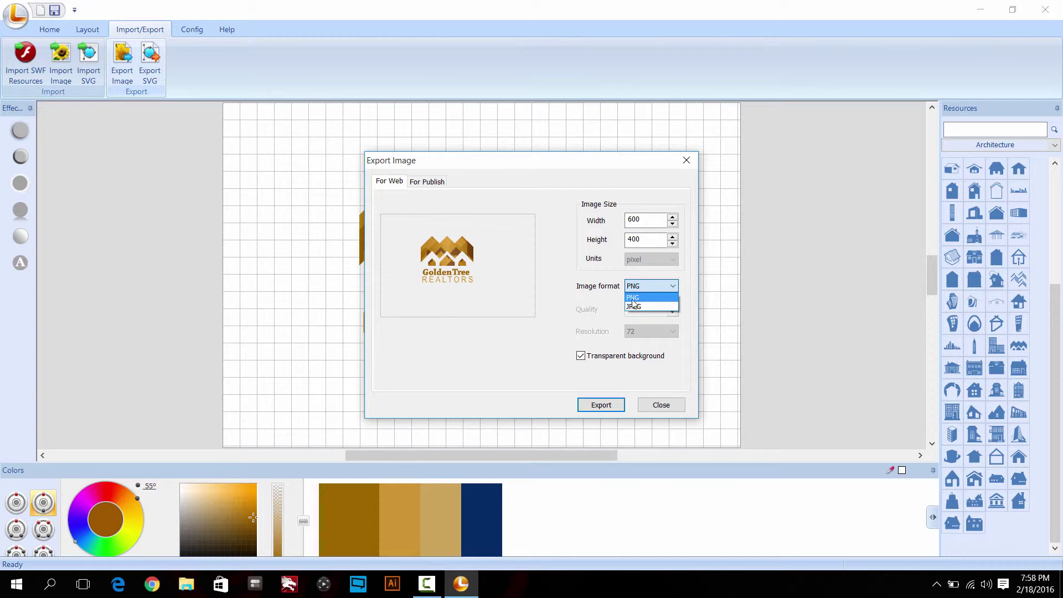
pyautogui.click(633, 299)
pyautogui.click(646, 287)
pyautogui.click(638, 307)
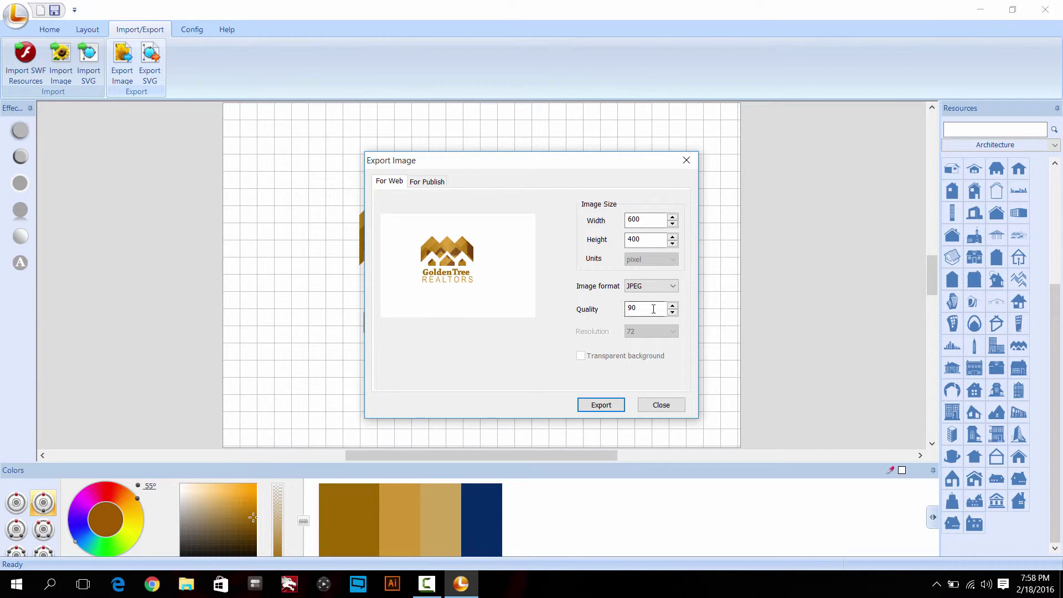
pyautogui.click(673, 305)
pyautogui.click(673, 305)
# - Compare the web and publish export settings, and set the publish export to TIFF at 300 resolution
pyautogui.click(446, 183)
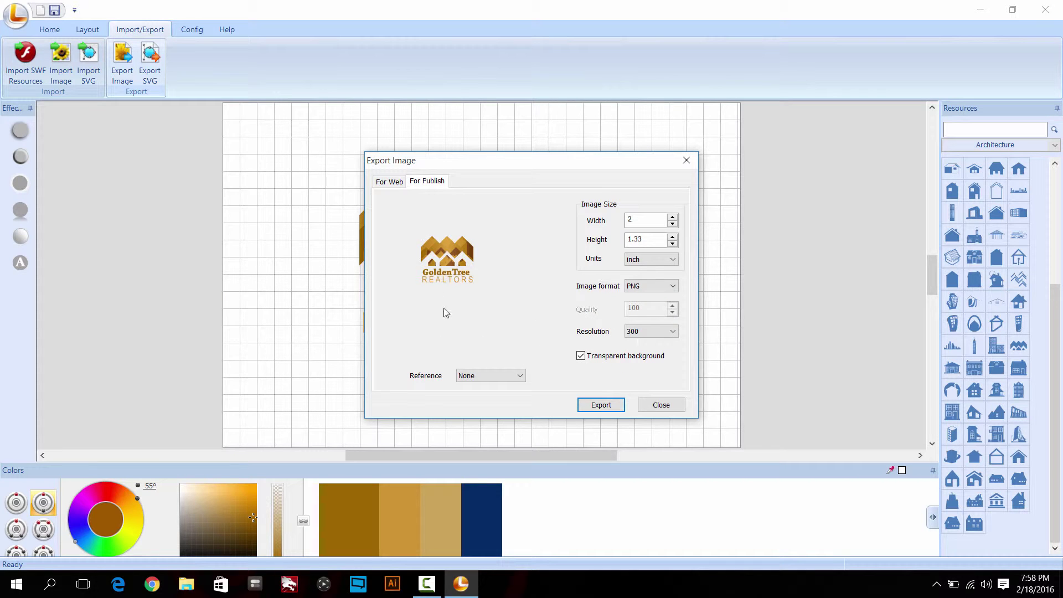
pyautogui.click(393, 185)
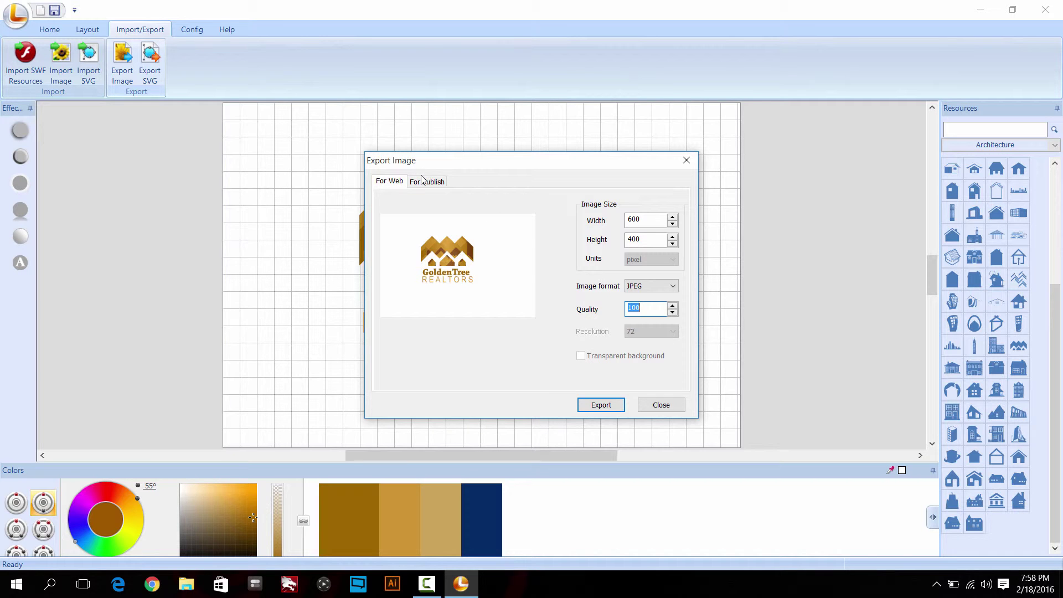
pyautogui.click(437, 182)
pyautogui.click(655, 334)
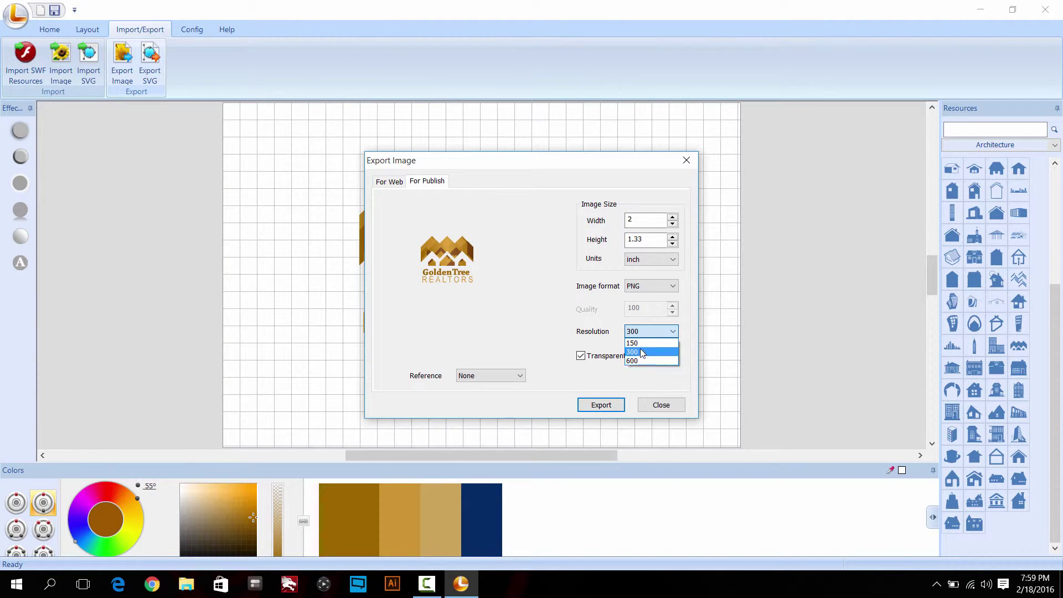
pyautogui.click(641, 352)
pyautogui.click(665, 285)
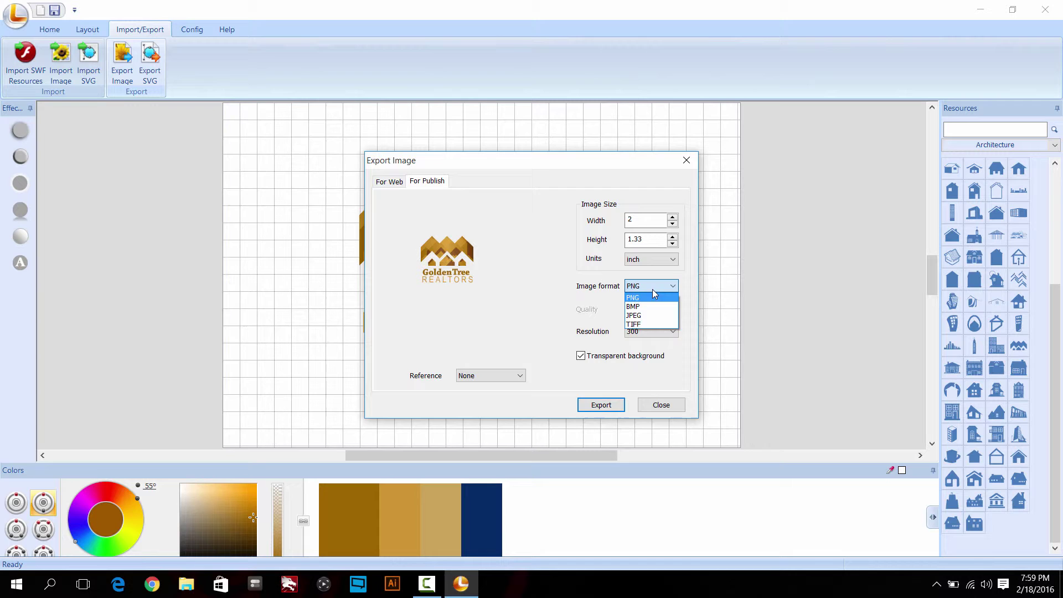
pyautogui.click(650, 325)
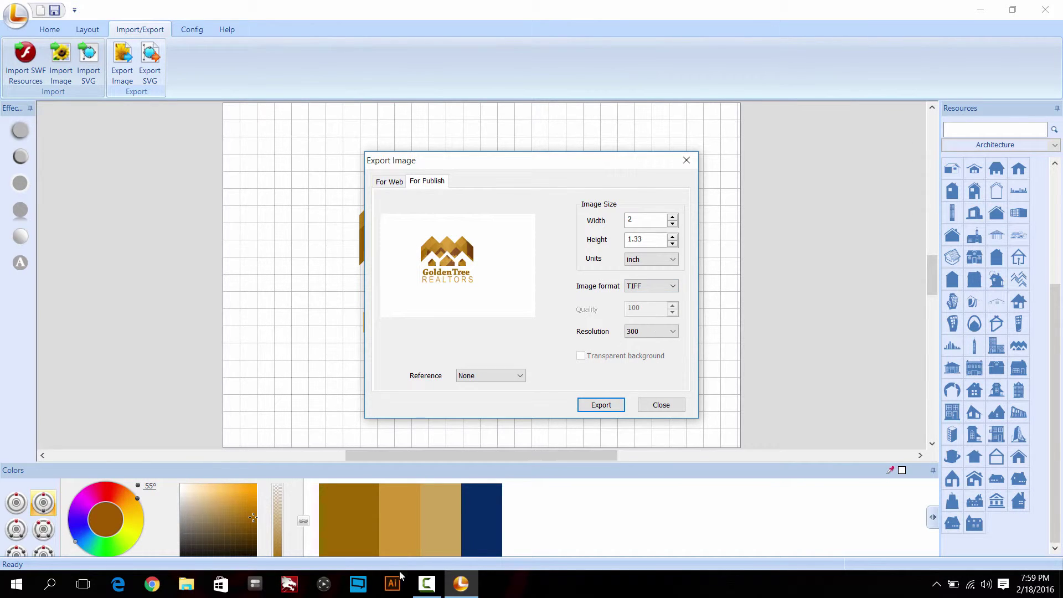
# - Examine the reference mockup options for the publish export, and close the image export without exporting
pyautogui.click(497, 380)
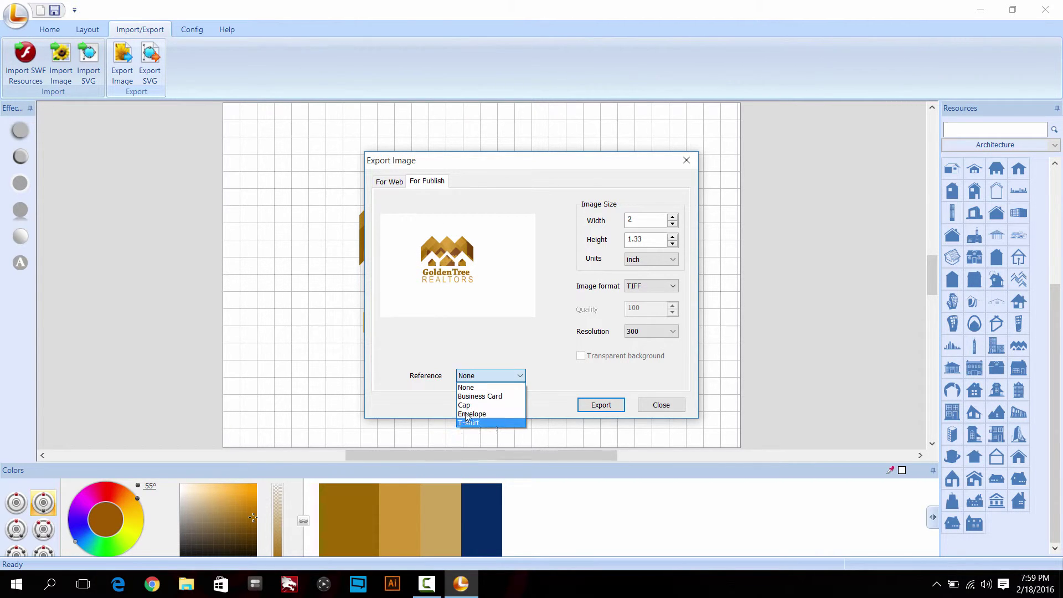
pyautogui.click(552, 355)
pyautogui.click(476, 376)
pyautogui.click(666, 293)
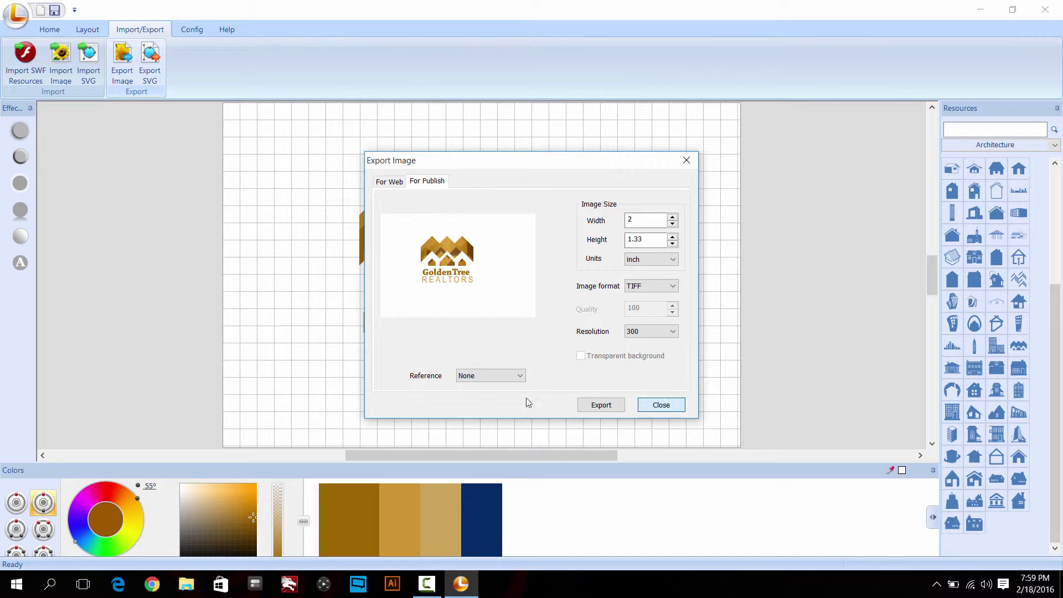
pyautogui.click(391, 182)
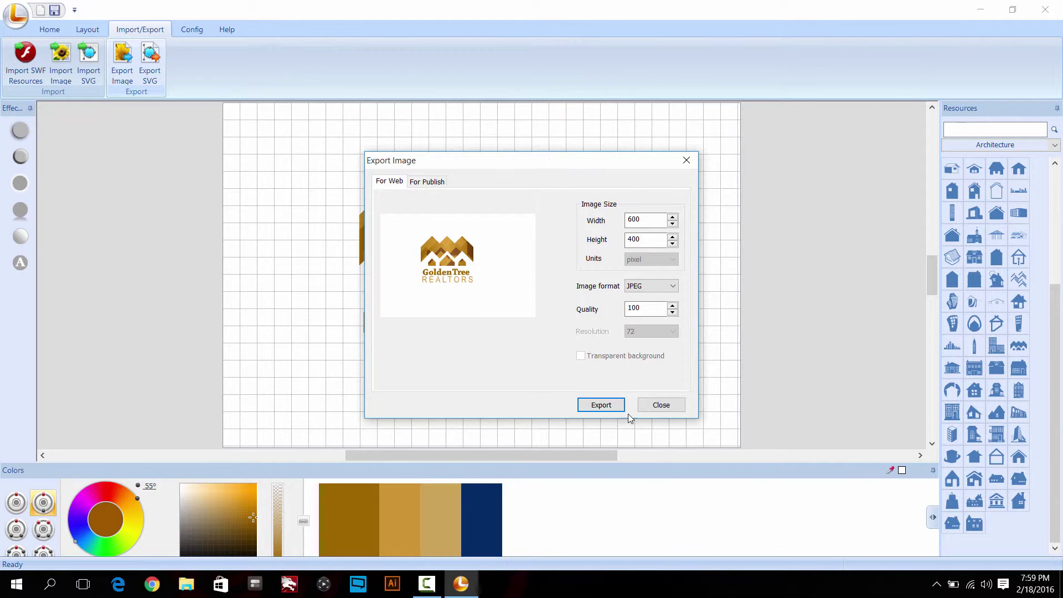
pyautogui.click(690, 161)
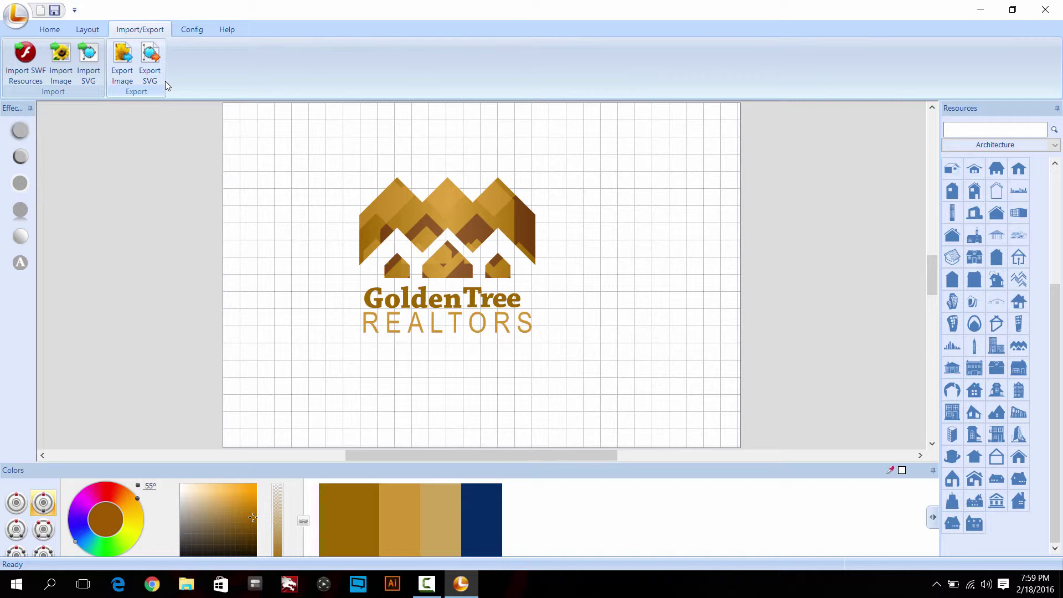
# - Check the file type offered for saving the logo project, without saving it
pyautogui.click(55, 11)
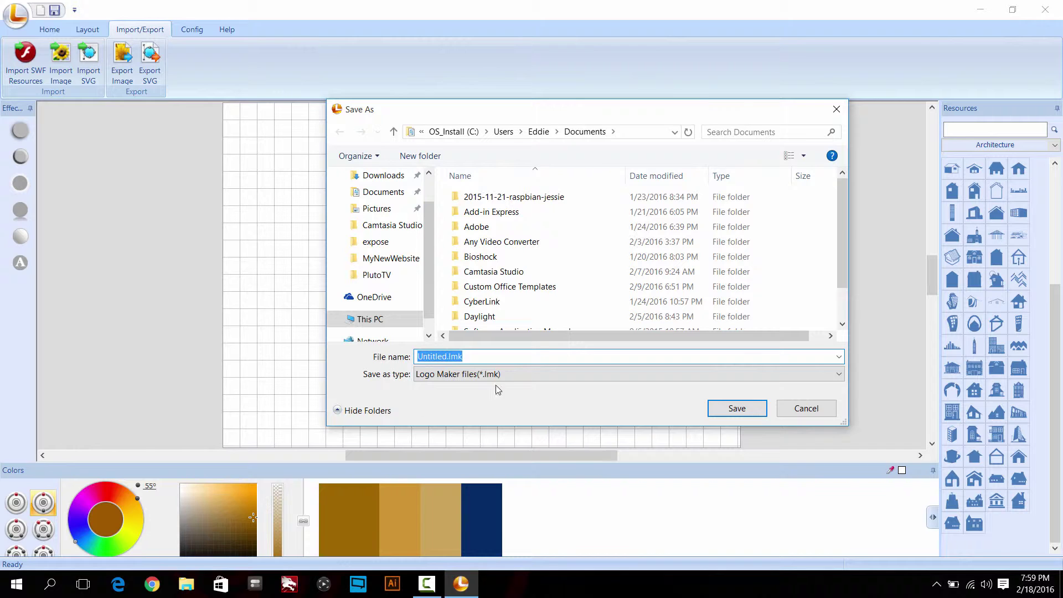
pyautogui.click(488, 357)
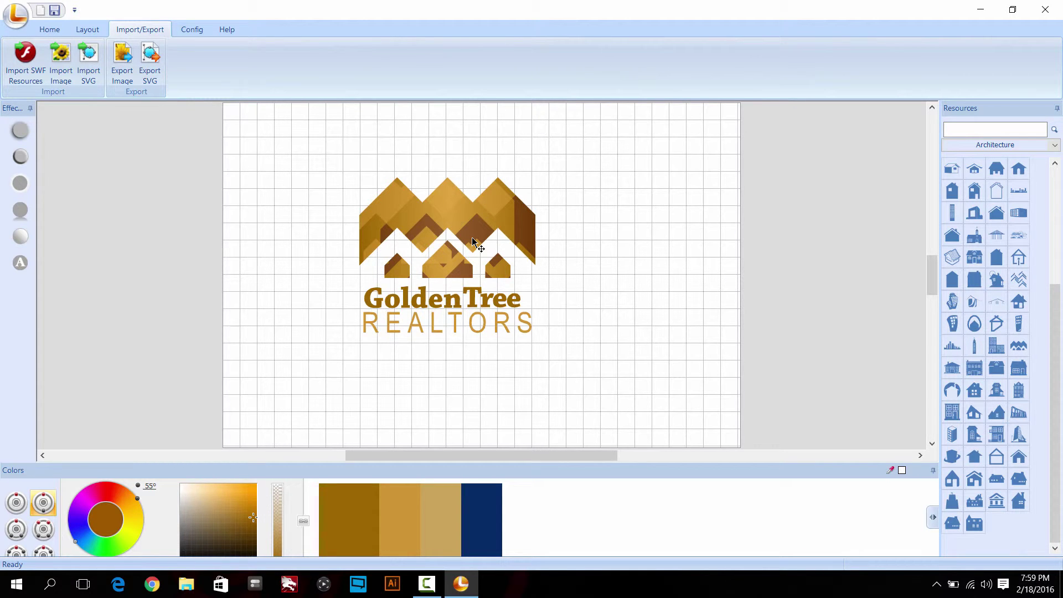
# - Export the logo as an SVG file named mylogo.svg to the Desktop
pyautogui.click(149, 61)
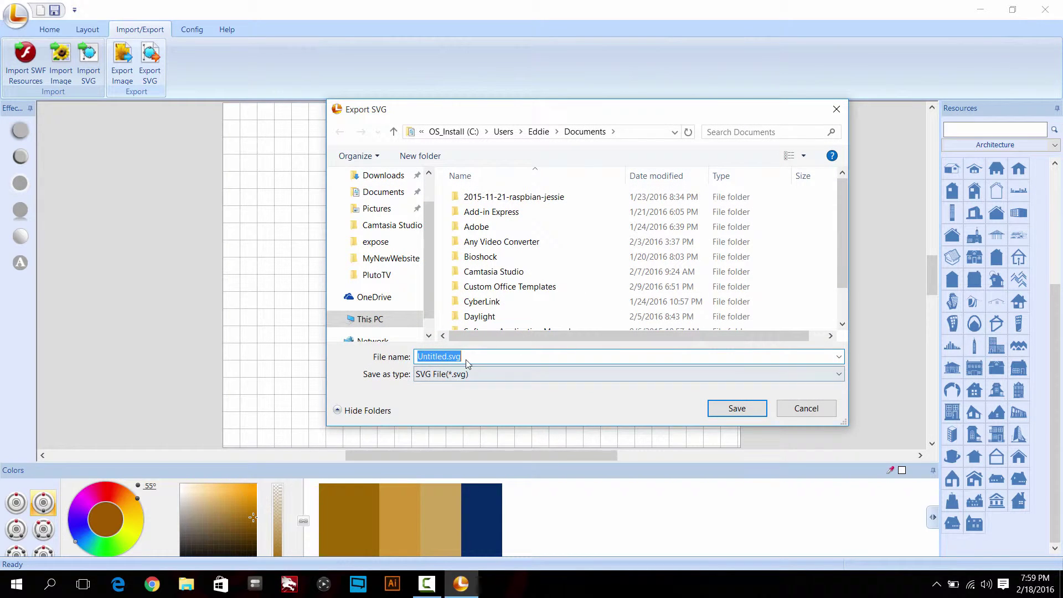
pyautogui.click(443, 357)
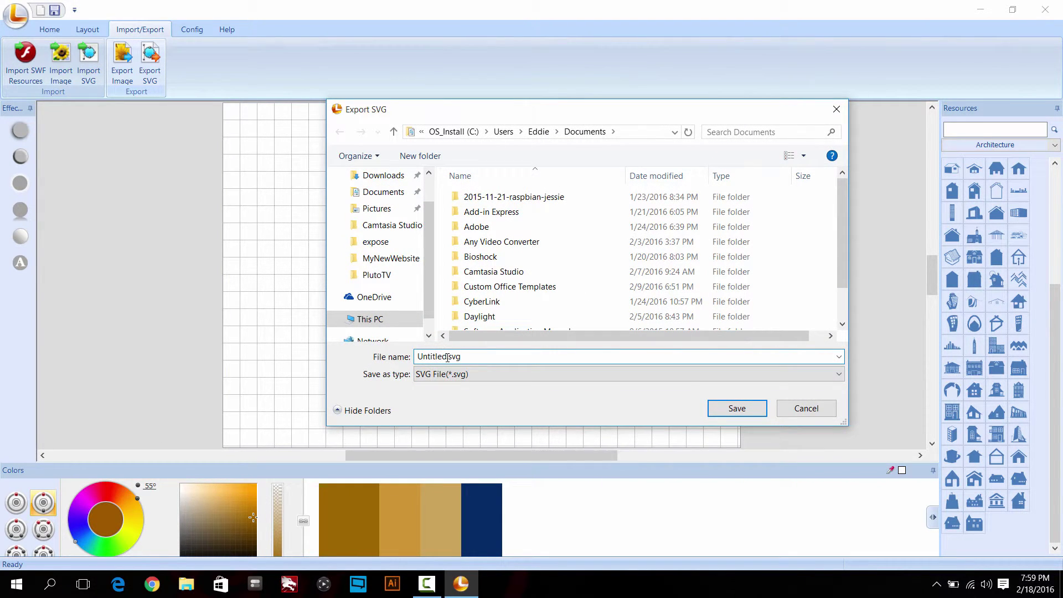
pyautogui.moveTo(447, 358); pyautogui.dragTo(360, 361)
pyautogui.write('mylogo')
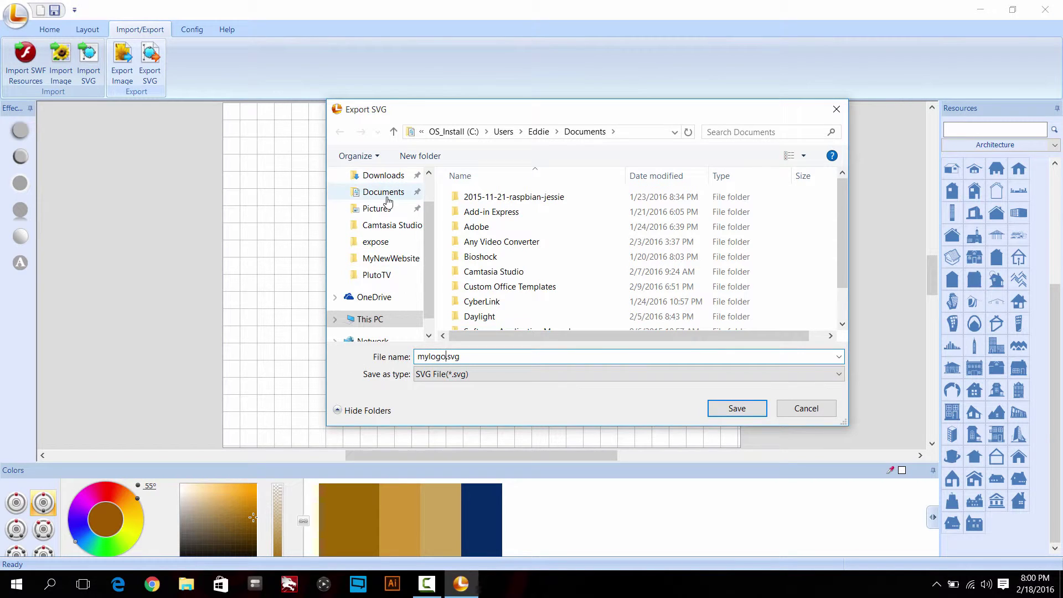
pyautogui.scroll(1, 388, 216)
pyautogui.click(358, 195)
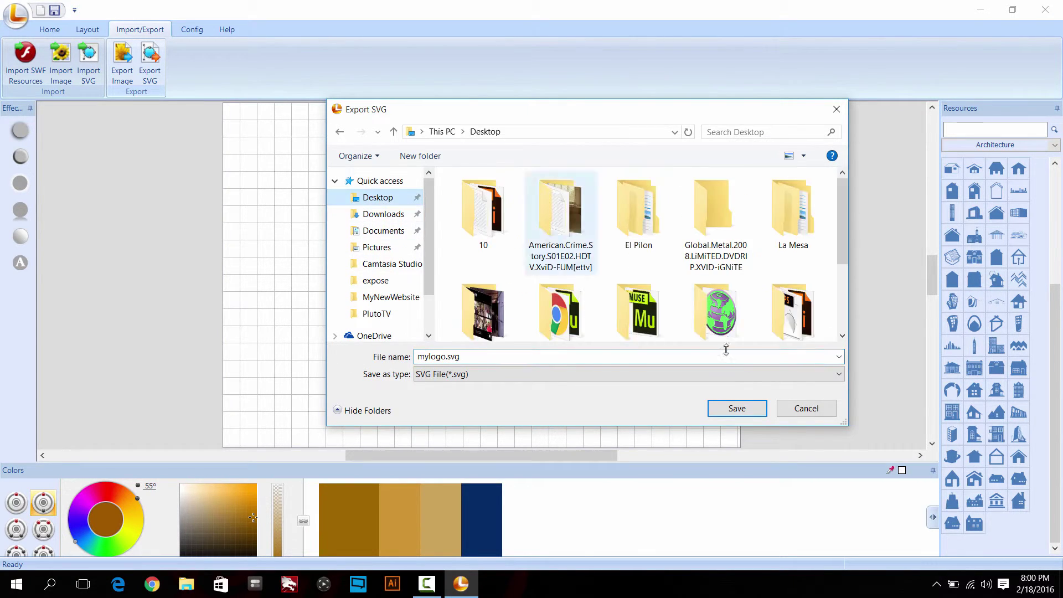
pyautogui.click(720, 409)
# - Switch to the Desktop and open mylogo.svg in Adobe Illustrator
pyautogui.click(994, 12)
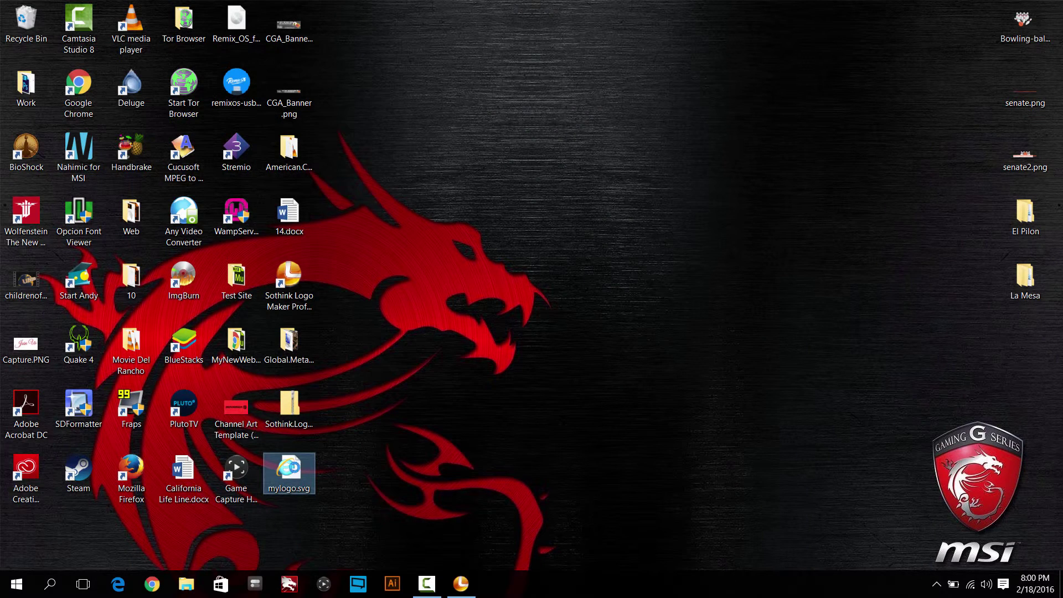
pyautogui.rightClick(298, 487)
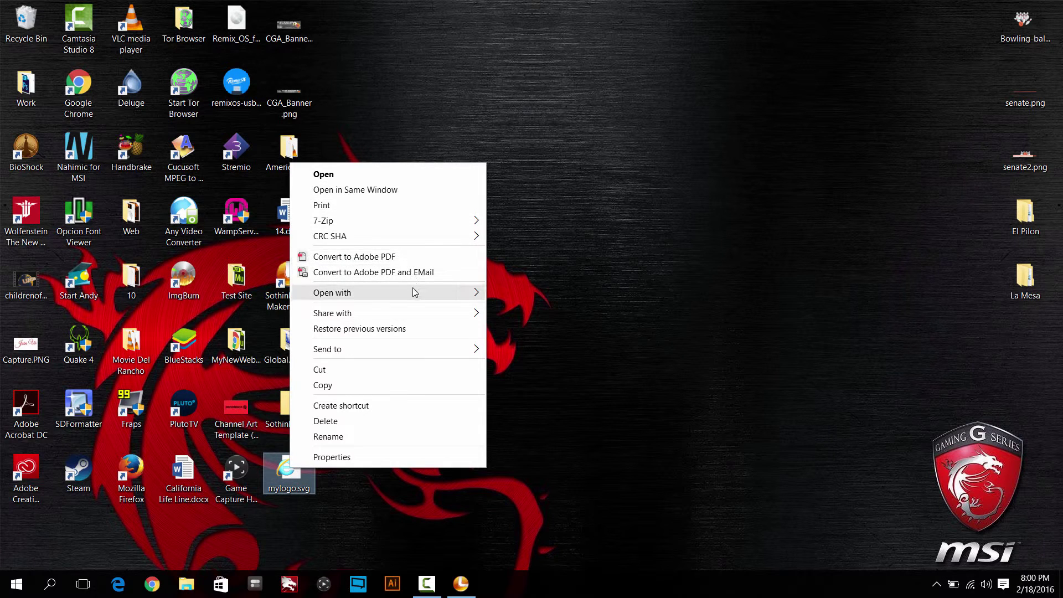
pyautogui.moveTo(413, 293)
pyautogui.click(537, 293)
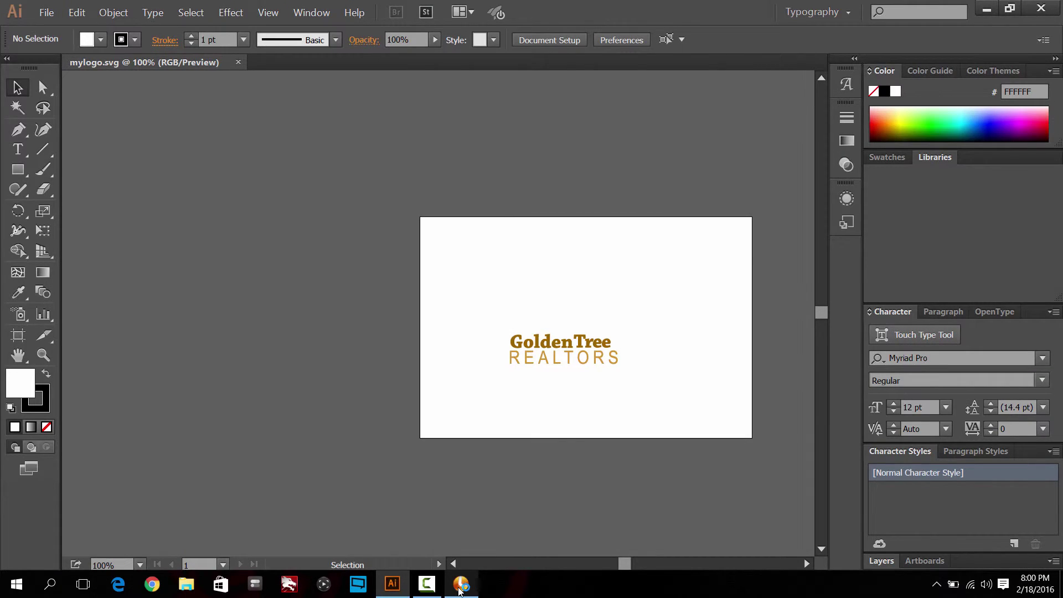
# - Examine the imported logo's artwork up close and select the house-and-roof graphic above the lettering
pyautogui.moveTo(472, 401); pyautogui.dragTo(674, 251)
pyautogui.click(659, 290)
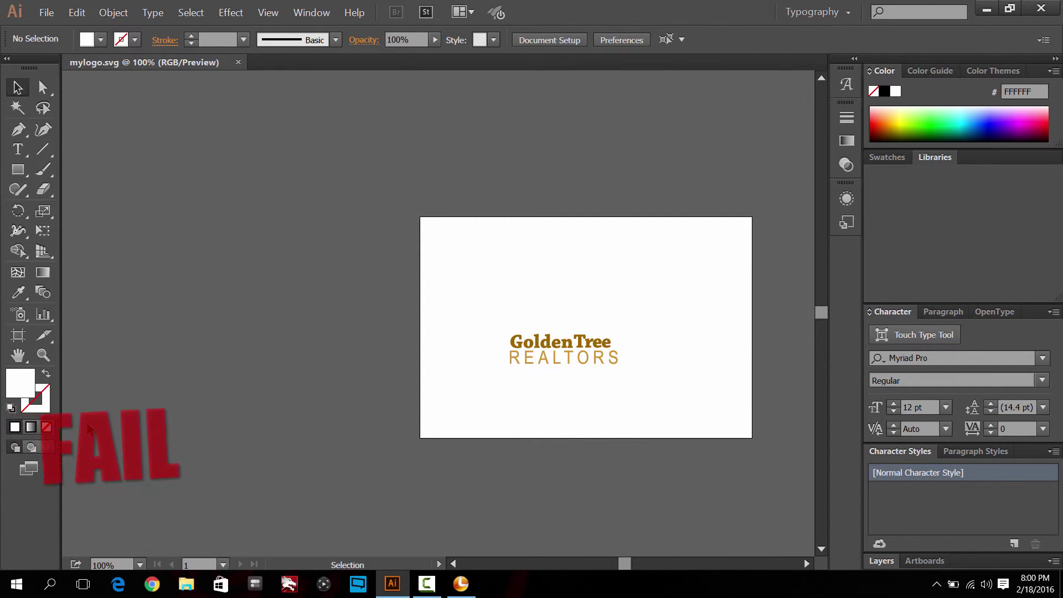
pyautogui.click(46, 359)
pyautogui.moveTo(475, 408); pyautogui.dragTo(729, 225)
pyautogui.press('v')
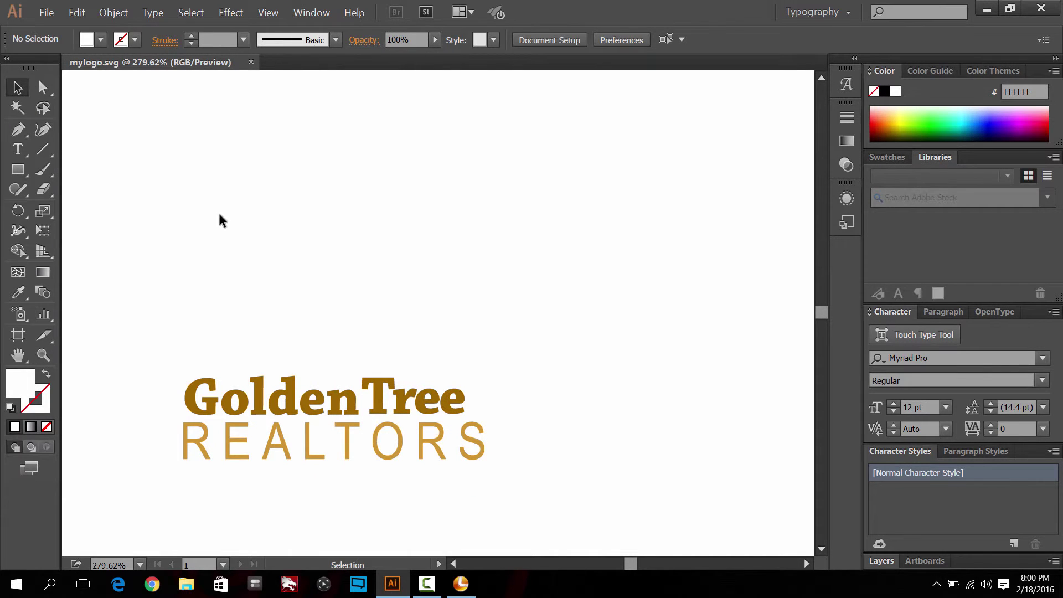
pyautogui.click(454, 293)
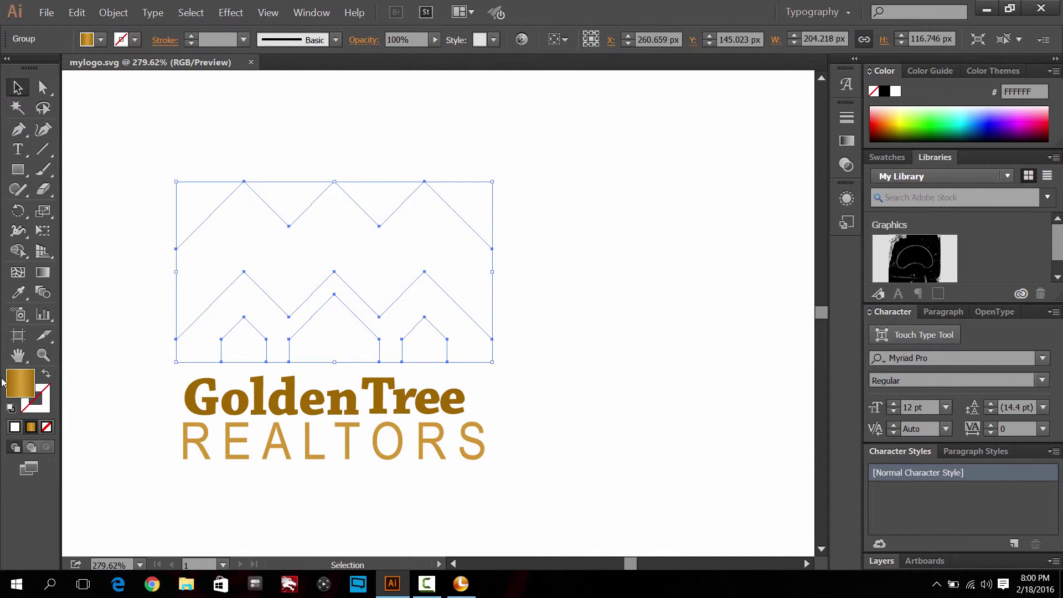
# - Check the fill swatches for the house-and-roof graphic and inspect its outlines together with the lettering
pyautogui.click(100, 39)
pyautogui.click(99, 41)
pyautogui.click(653, 325)
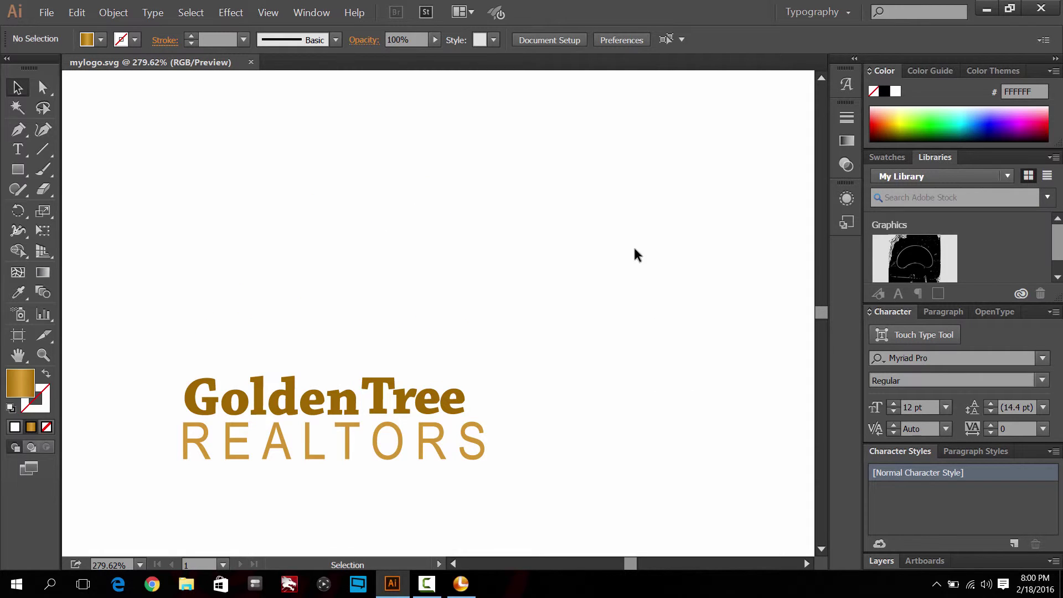
pyautogui.moveTo(642, 210); pyautogui.dragTo(242, 375)
pyautogui.click(662, 219)
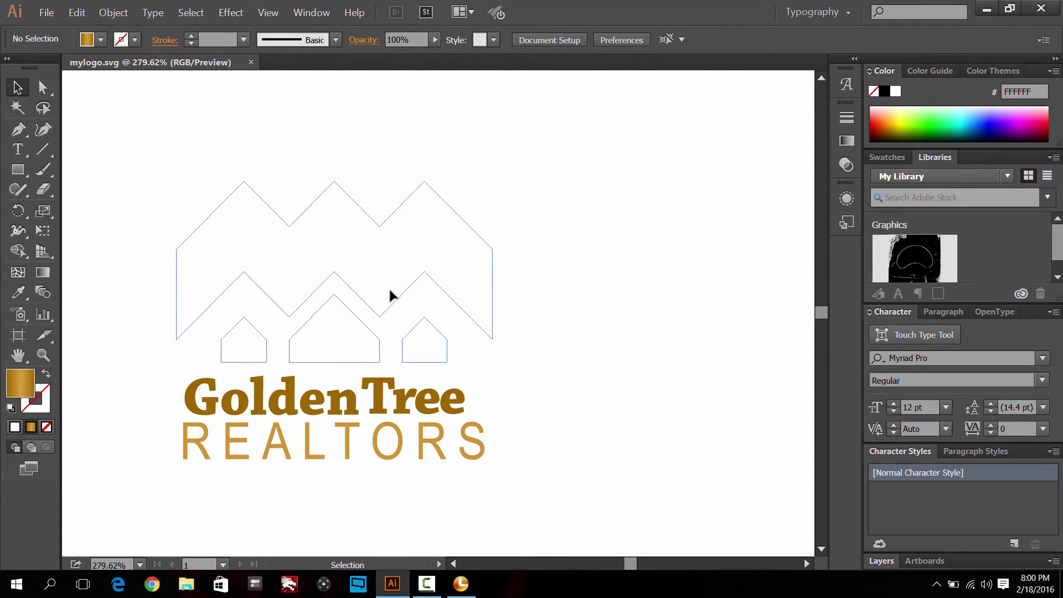
# - Move the house-and-roof graphic slightly right and down above the GoldenTree lettering
pyautogui.moveTo(392, 294)
pyautogui.mouseDown()
pyautogui.moveTo(403, 294)
pyautogui.moveTo(391, 295)
pyautogui.mouseUp()
pyautogui.hotkey('ctrl', 'a')
pyautogui.press('Delete')
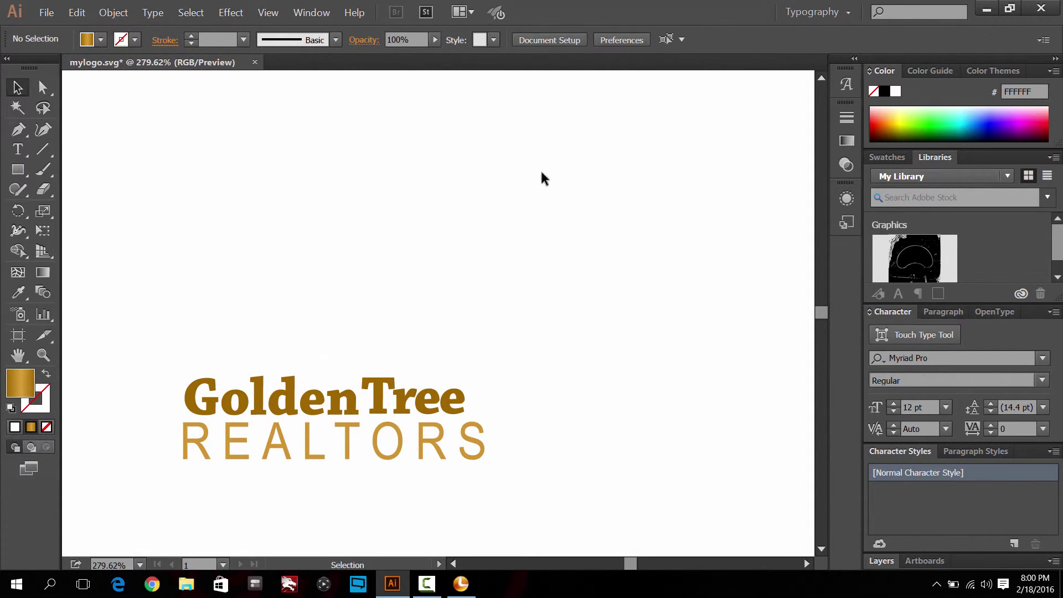
pyautogui.moveTo(543, 172); pyautogui.dragTo(174, 357)
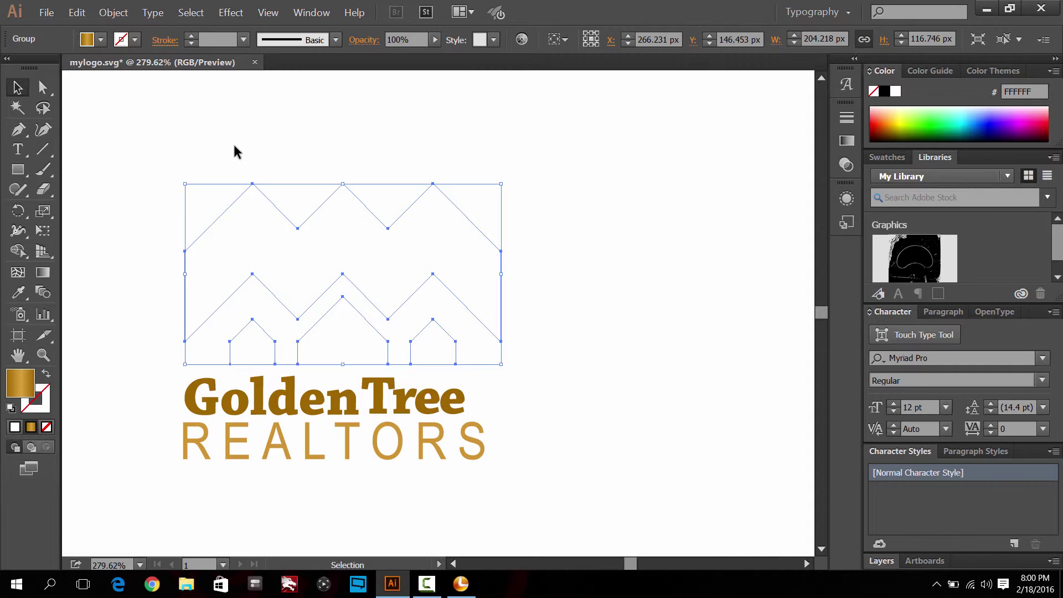
# - Turn on Overprint Preview for mylogo.svg and deselect the artwork
pyautogui.click(271, 12)
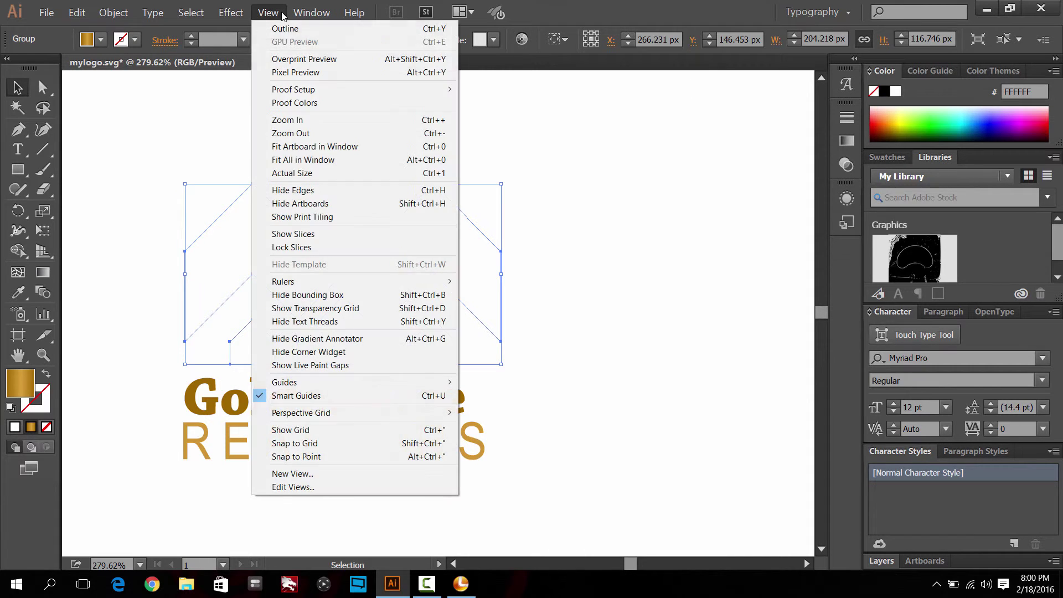
pyautogui.click(288, 62)
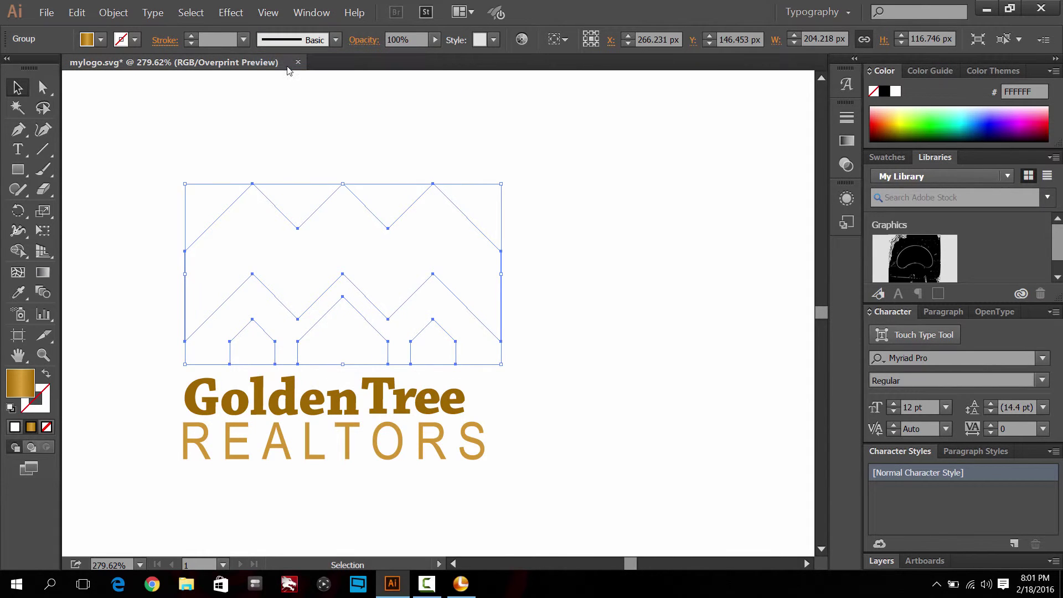
pyautogui.click(468, 335)
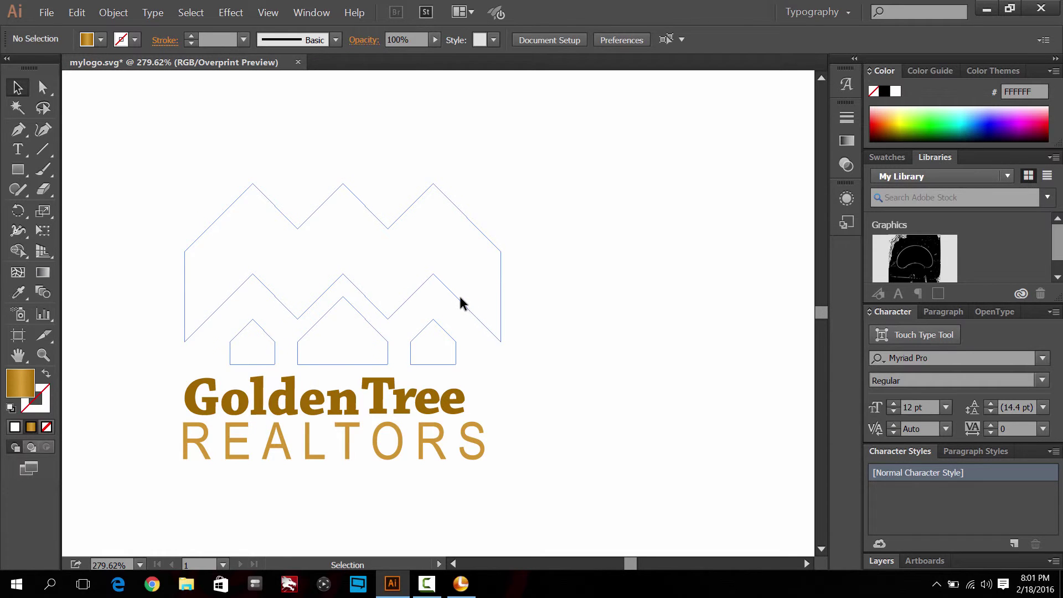
# - Try a solid white fill on the house-and-roof graphic, then a linear white-yellow-black gradient with yellow FFF315 at 49.5%
pyautogui.click(463, 304)
pyautogui.click(31, 427)
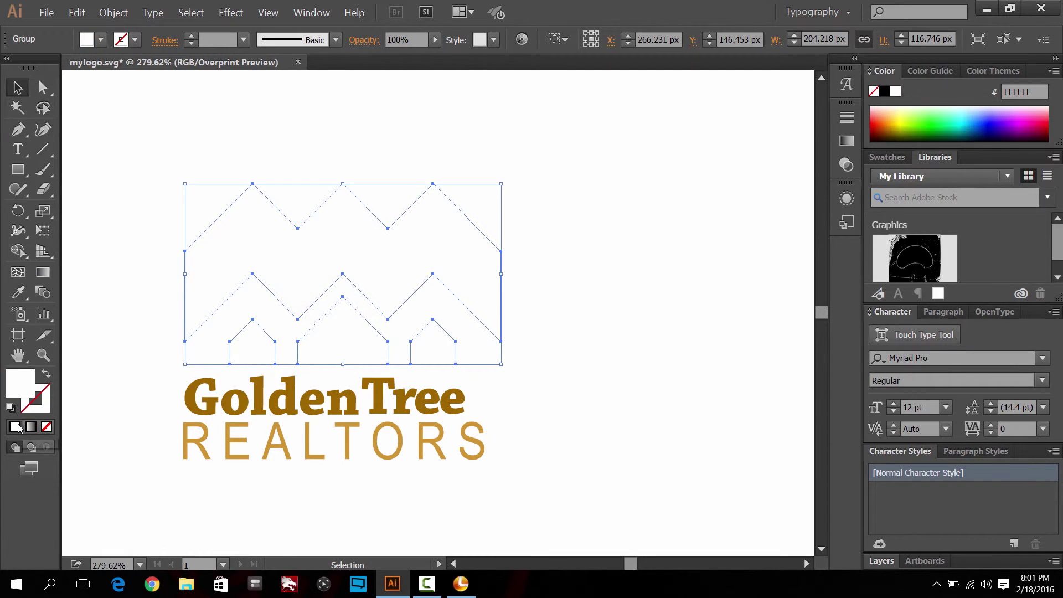
pyautogui.click(575, 349)
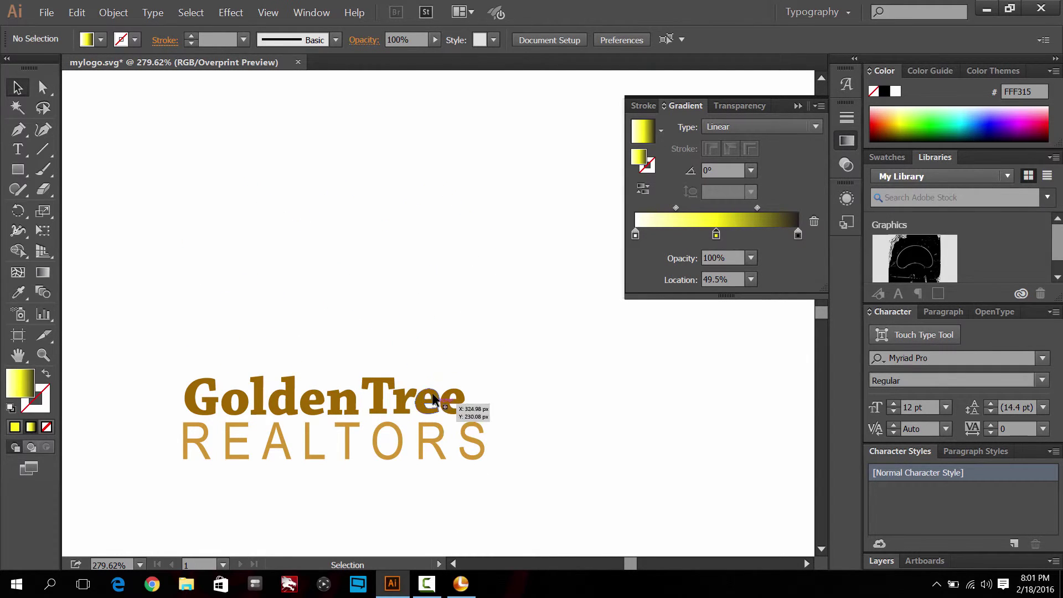
# - Select the GoldenTree REALTORS lettering to inspect its outlines, and clear the selection
pyautogui.click(427, 399)
pyautogui.moveTo(167, 490); pyautogui.dragTo(598, 375)
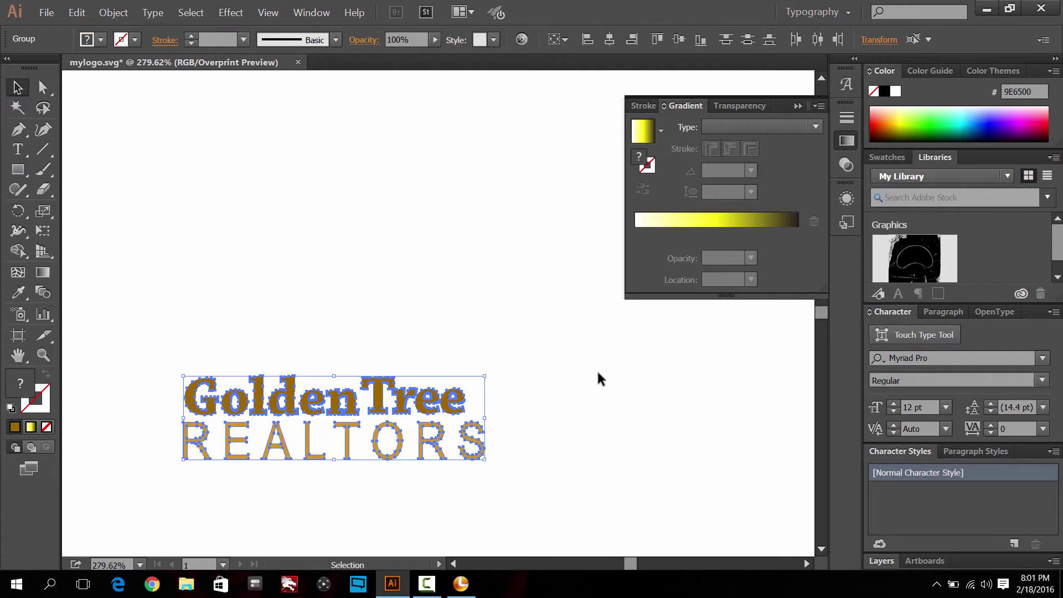
pyautogui.click(482, 536)
# - Switch back to Sothink Logo Maker and select the house-and-roof graphic in the original logo
pyautogui.click(462, 578)
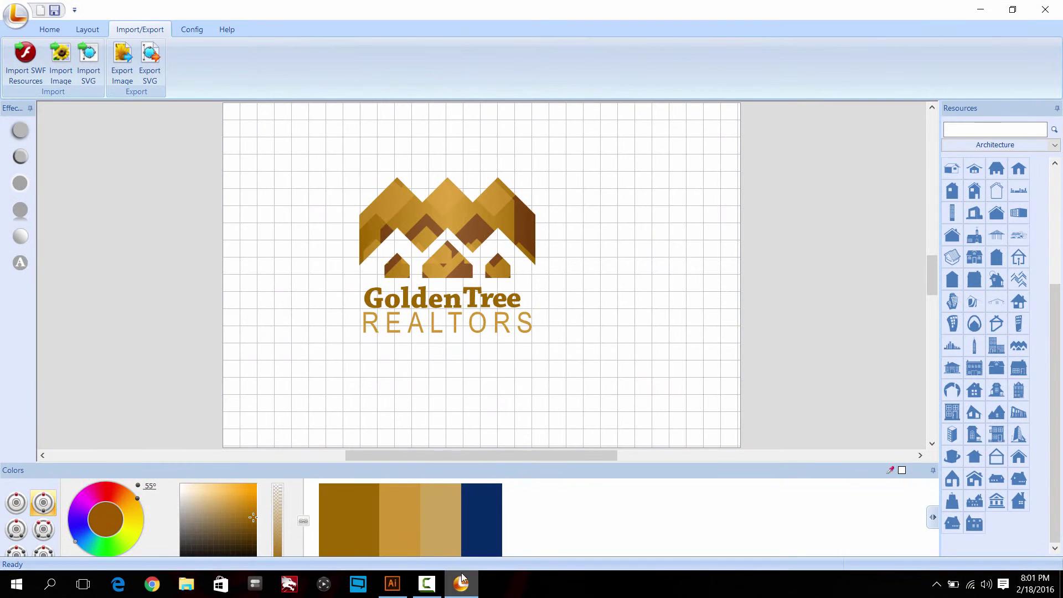
pyautogui.click(482, 216)
pyautogui.click(534, 202)
pyautogui.click(517, 202)
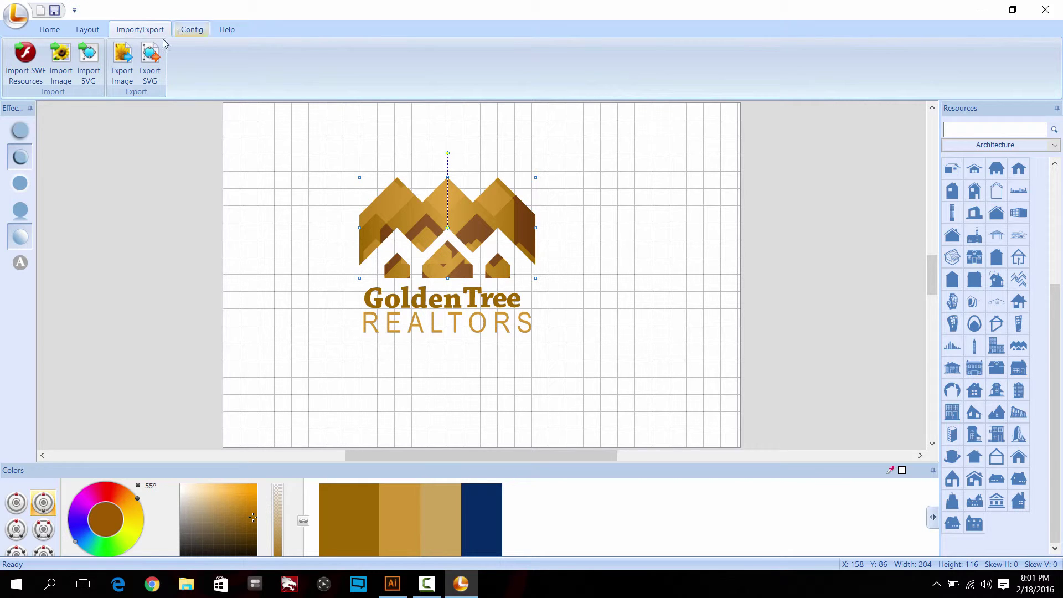
# - Review the web image formats, and choose TIFF at 300 resolution for the publish image export
pyautogui.click(122, 61)
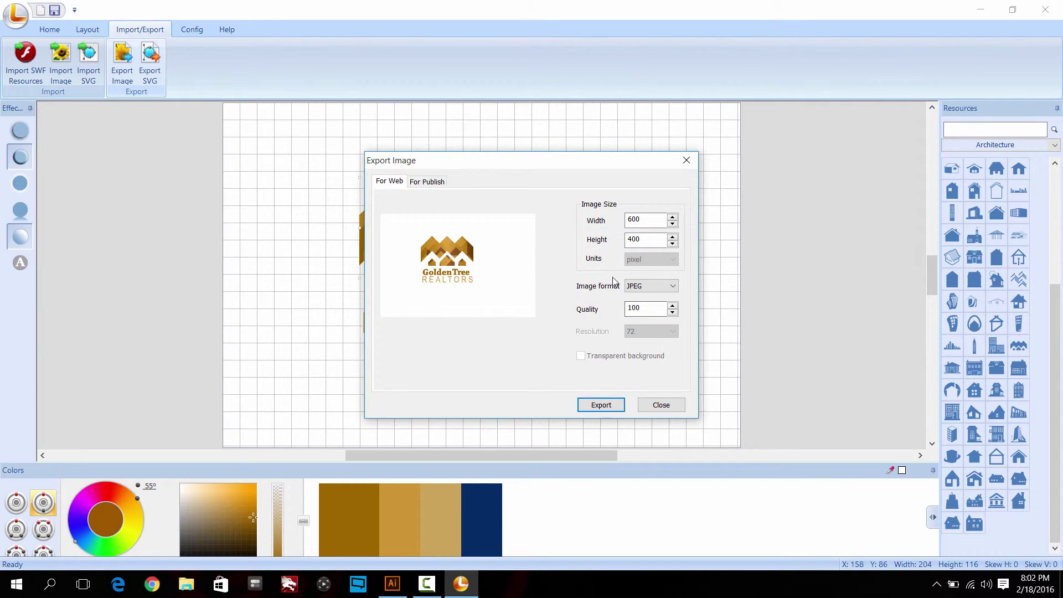
pyautogui.click(661, 286)
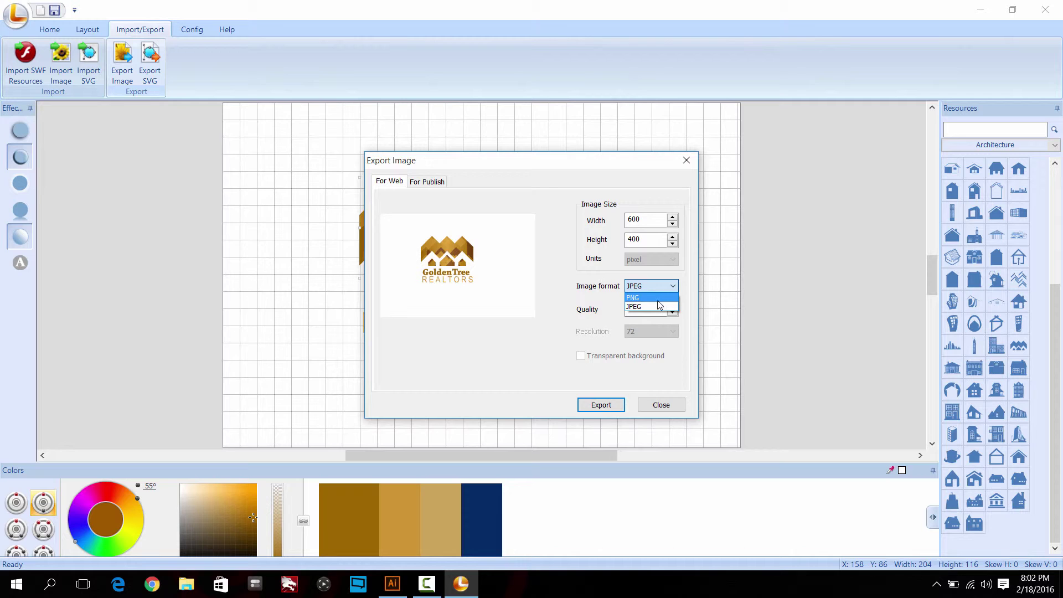
pyautogui.click(658, 300)
pyautogui.click(654, 287)
pyautogui.click(418, 185)
pyautogui.click(421, 184)
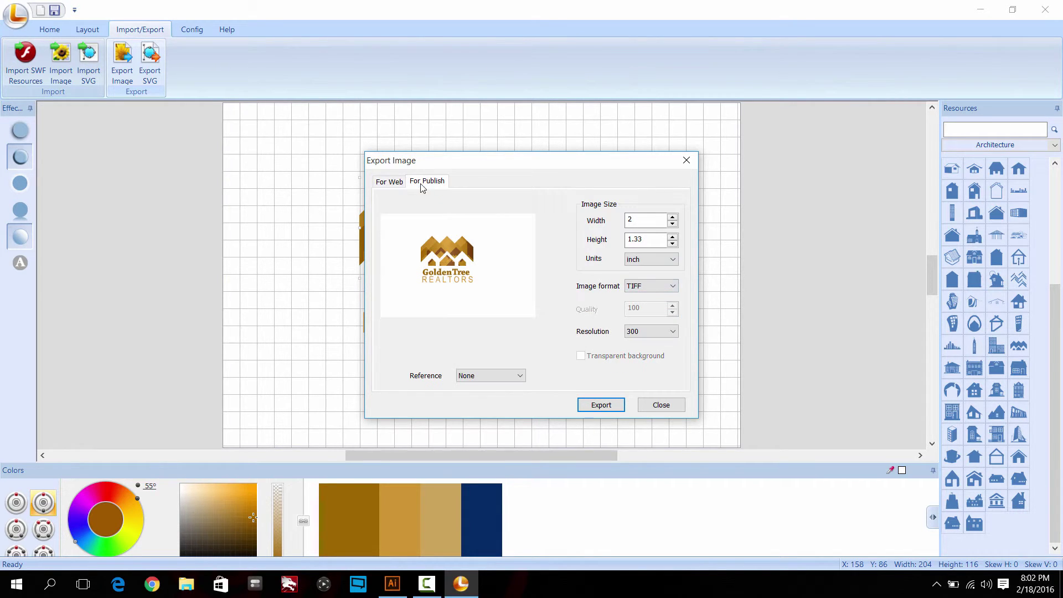
pyautogui.click(652, 287)
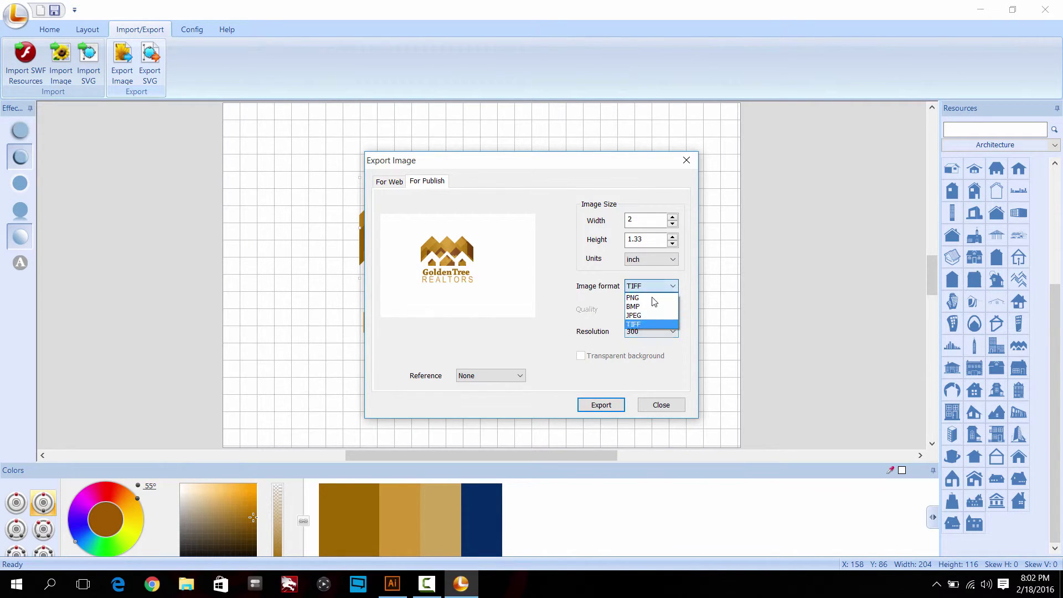
pyautogui.click(646, 325)
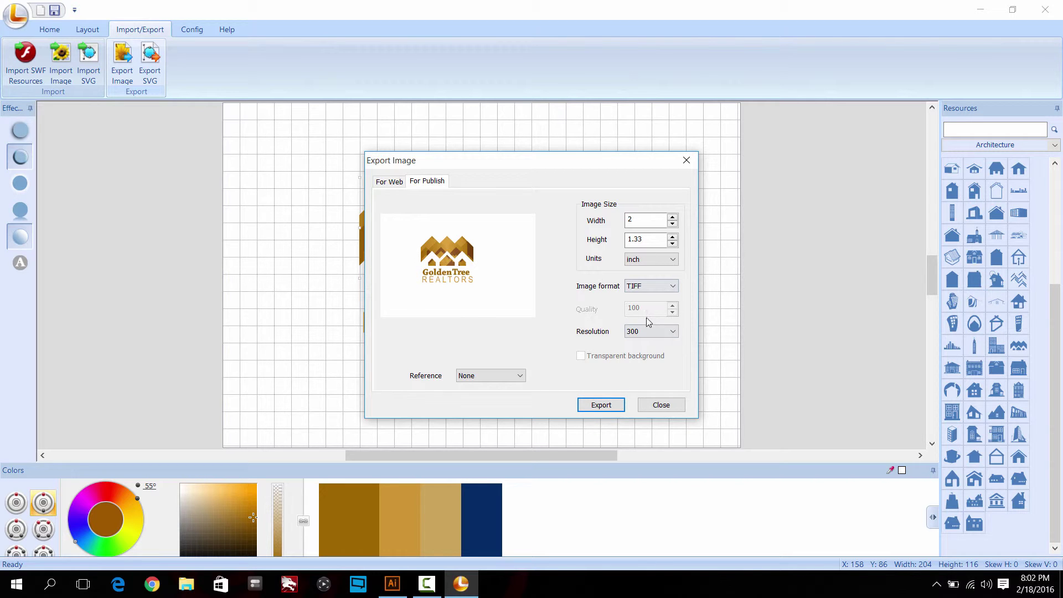
# - Export the logo to the Desktop as Untitled.tif, overwriting it with a repeat export, and close the image export
pyautogui.click(603, 404)
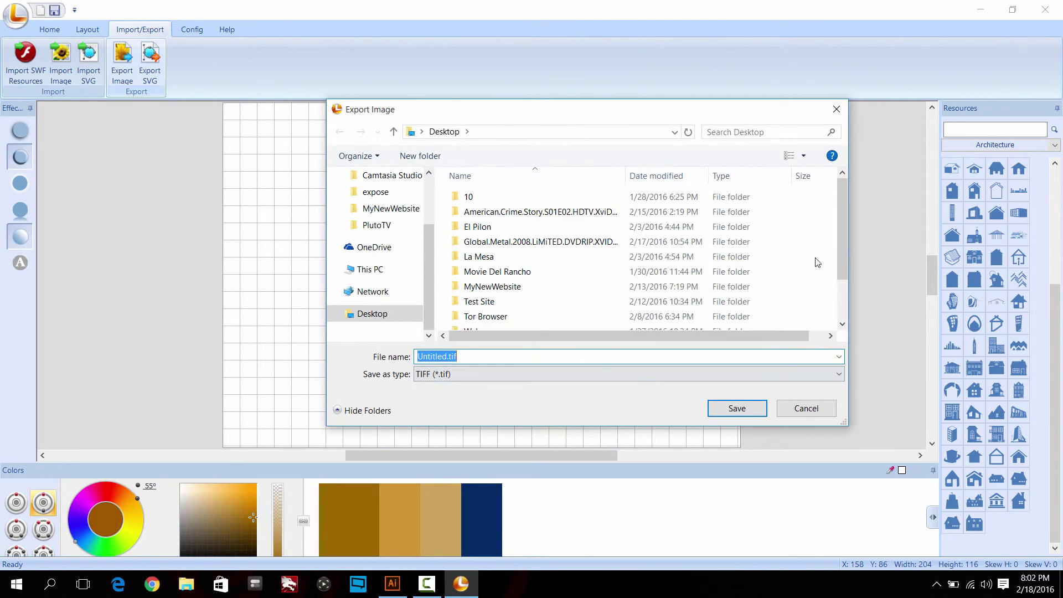
pyautogui.scroll(2, 396, 222)
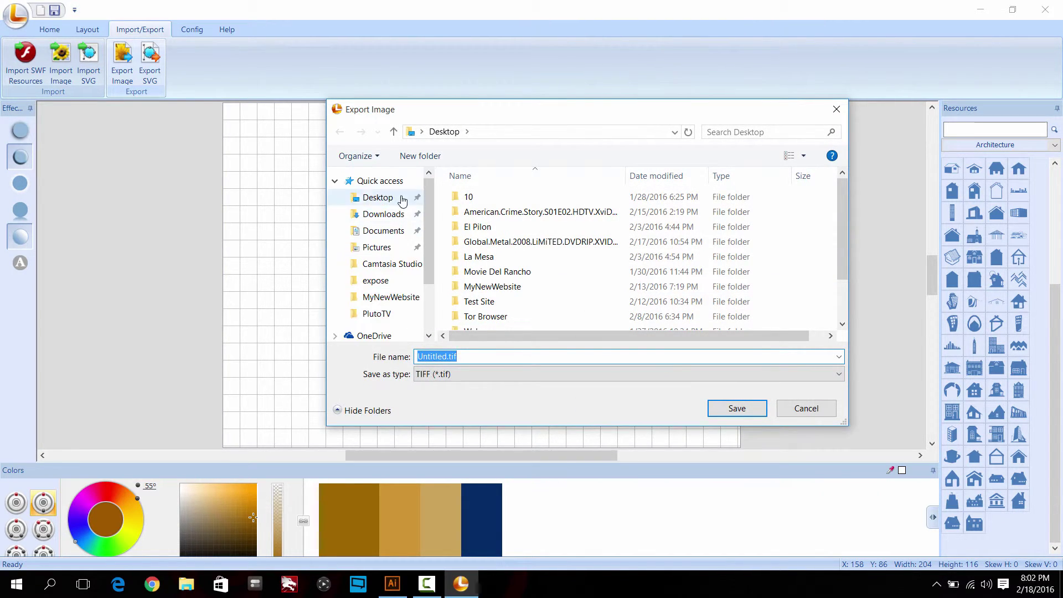
pyautogui.click(737, 408)
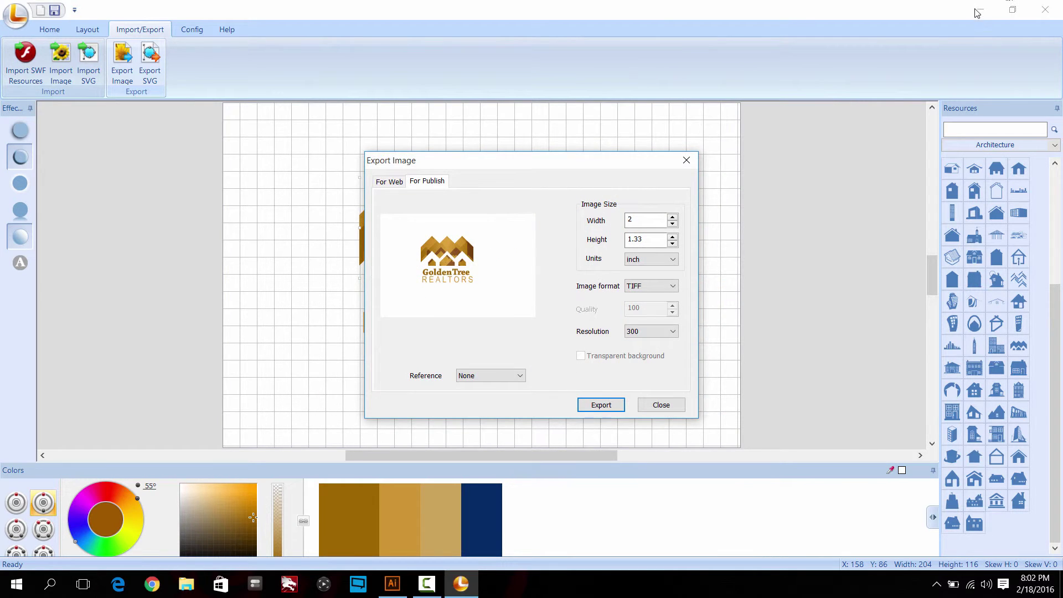
pyautogui.click(601, 405)
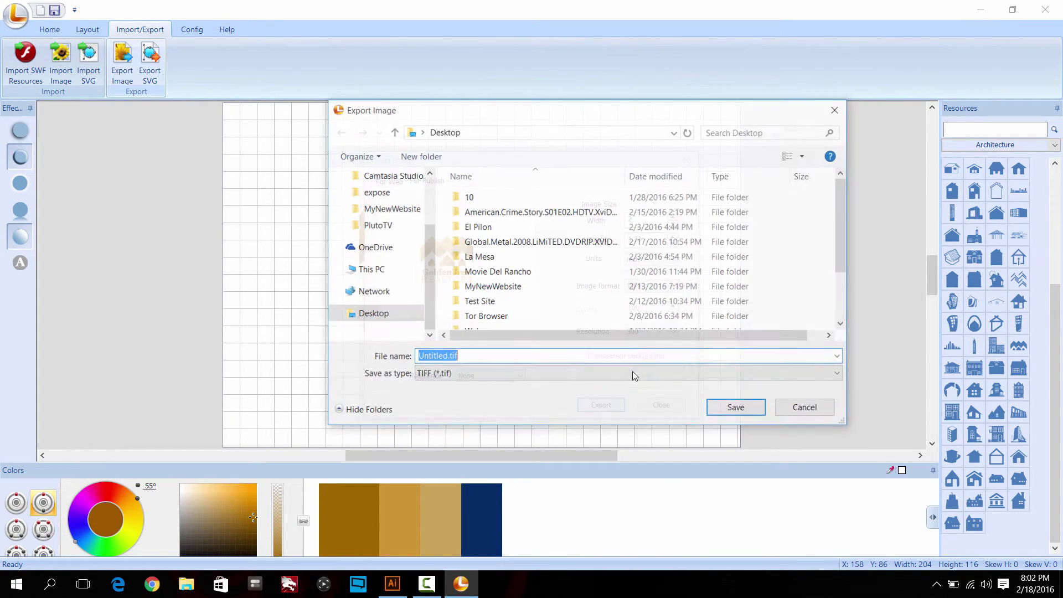
pyautogui.click(740, 411)
pyautogui.click(592, 296)
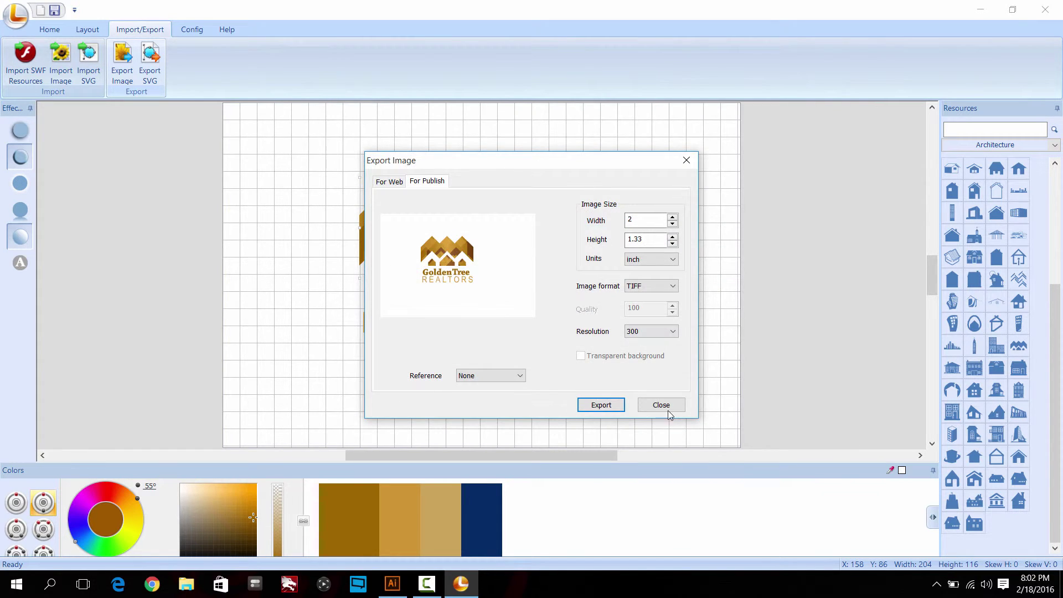
pyautogui.click(665, 406)
# - Return to the Desktop and open Untitled.tif in Adobe Illustrator
pyautogui.click(993, 3)
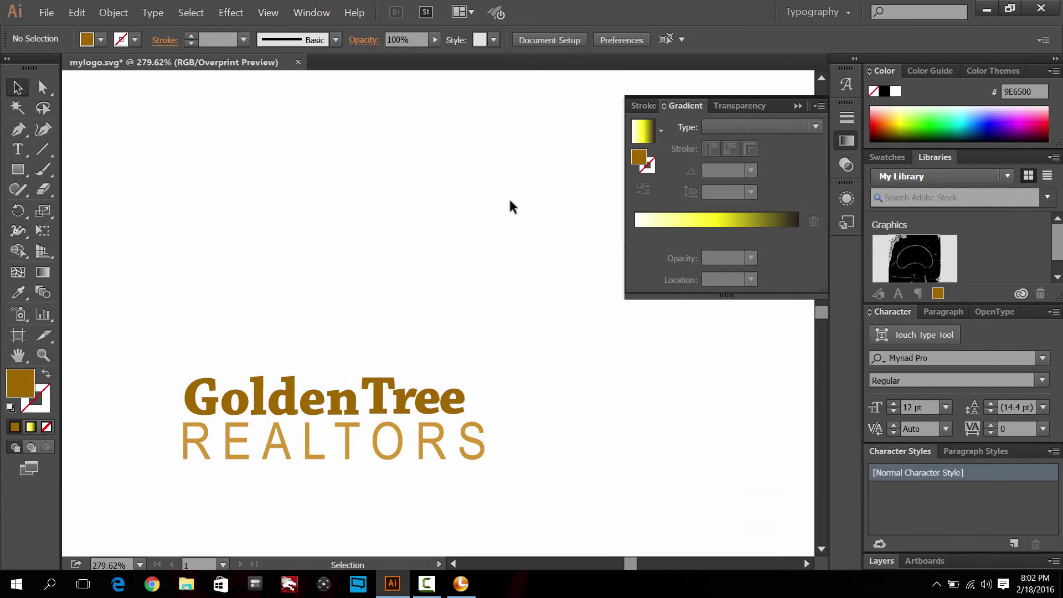
pyautogui.click(995, 5)
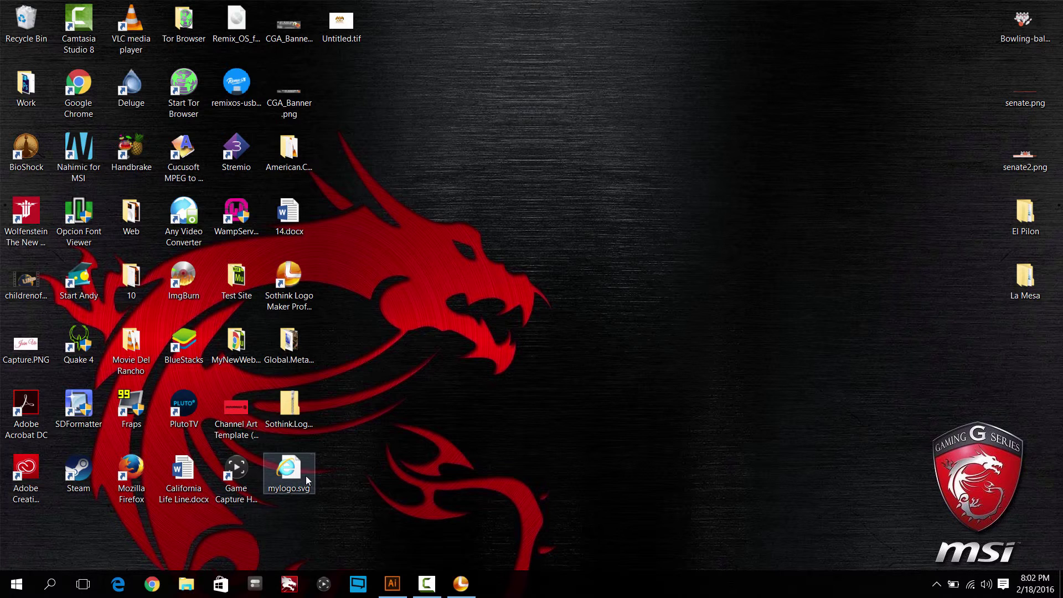
pyautogui.rightClick(367, 34)
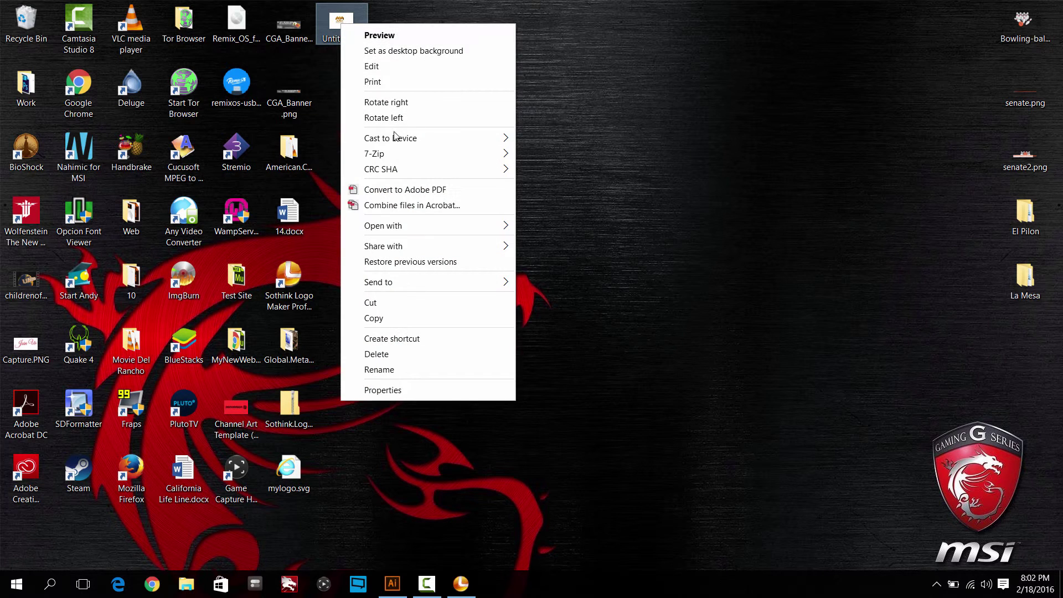
pyautogui.moveTo(425, 230)
pyautogui.click(563, 224)
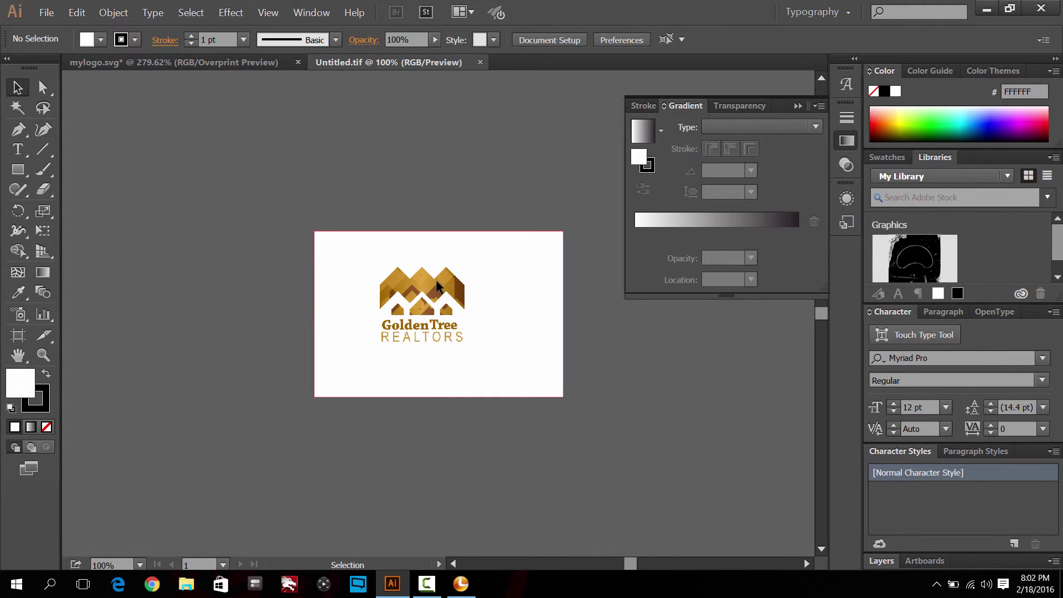
# - Inspect the raster logo in Untitled.tif at several magnifications, returning to 100% between close-ups of the graphic and lettering
pyautogui.click(447, 293)
pyautogui.press('z')
pyautogui.moveTo(475, 346); pyautogui.dragTo(577, 372)
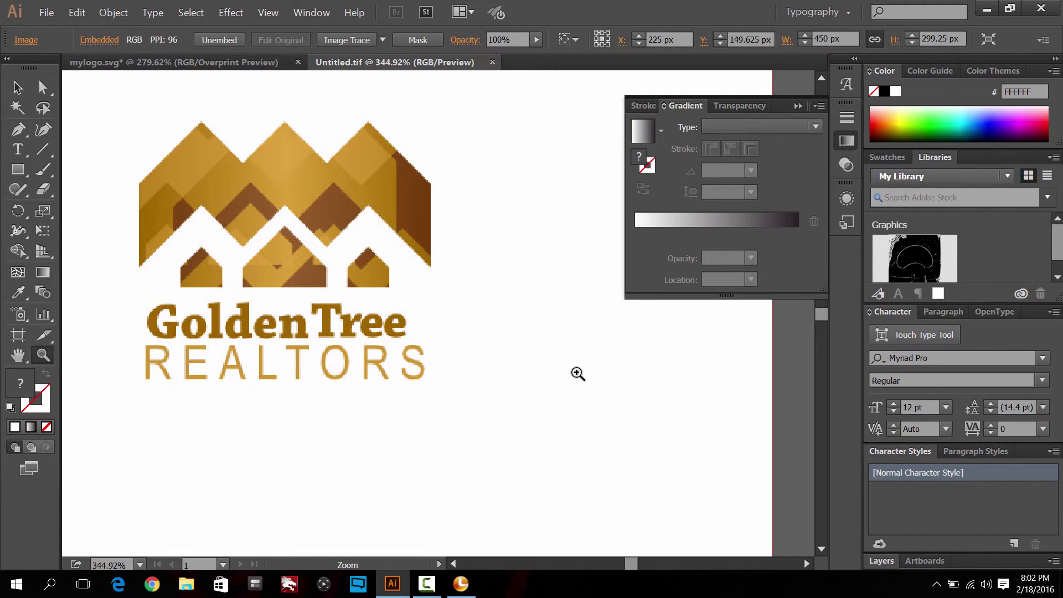
pyautogui.moveTo(414, 377); pyautogui.dragTo(492, 399)
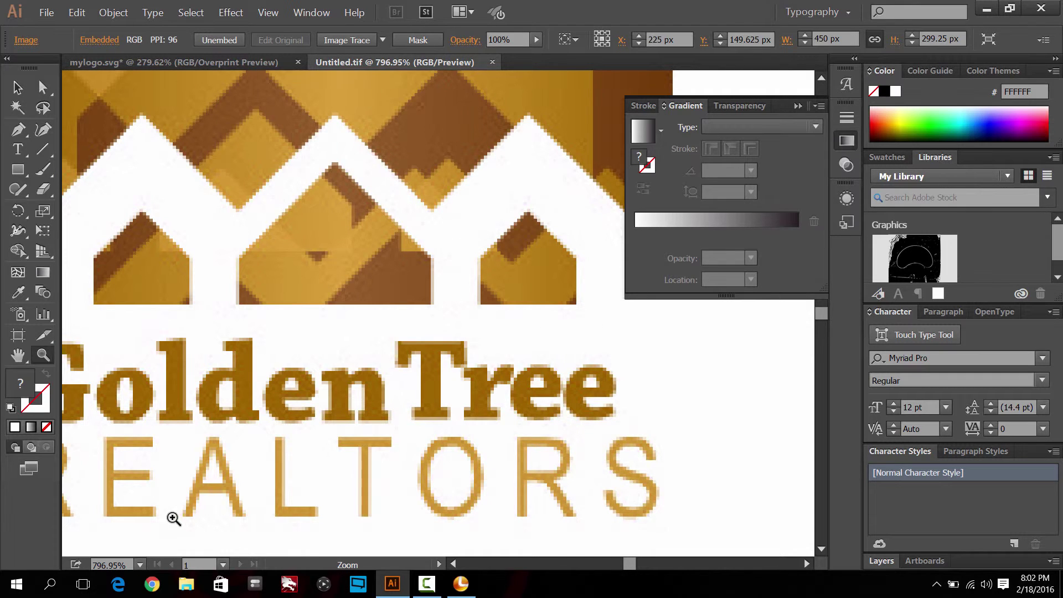
pyautogui.click(139, 565)
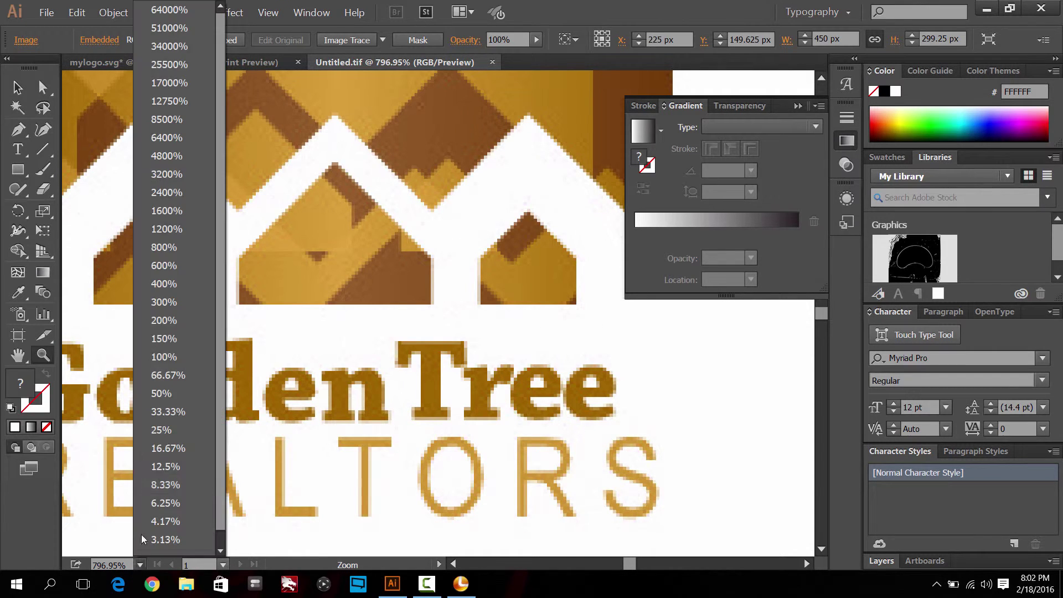
pyautogui.click(166, 359)
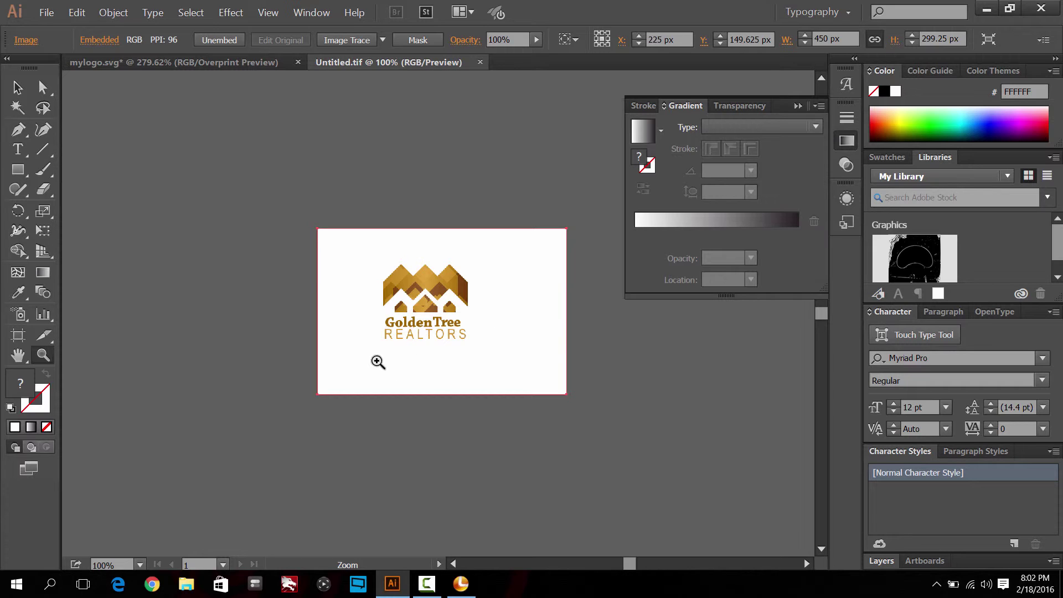
pyautogui.moveTo(327, 267); pyautogui.dragTo(540, 367)
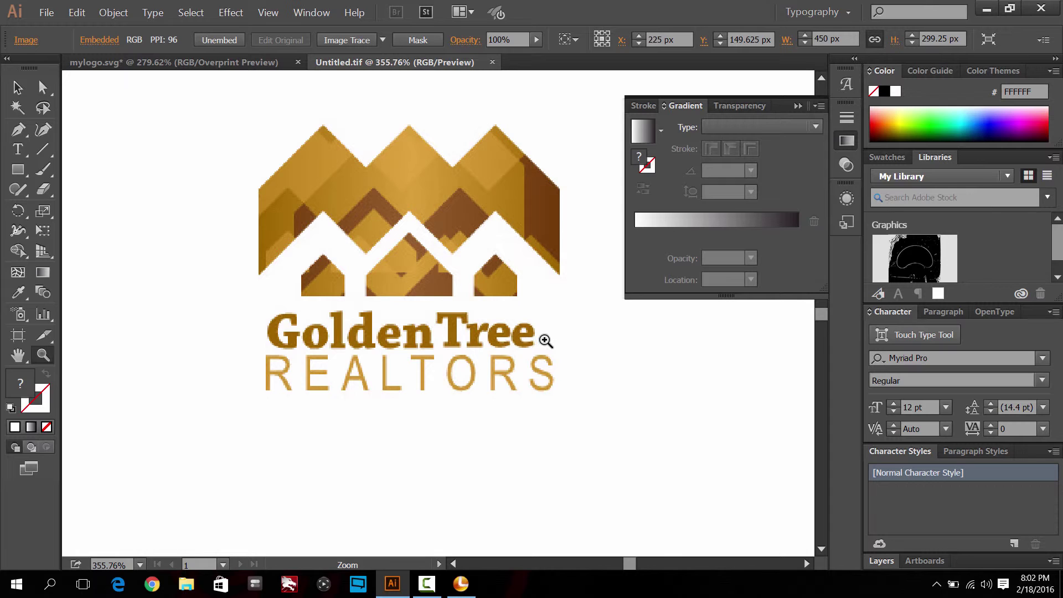
pyautogui.click(140, 565)
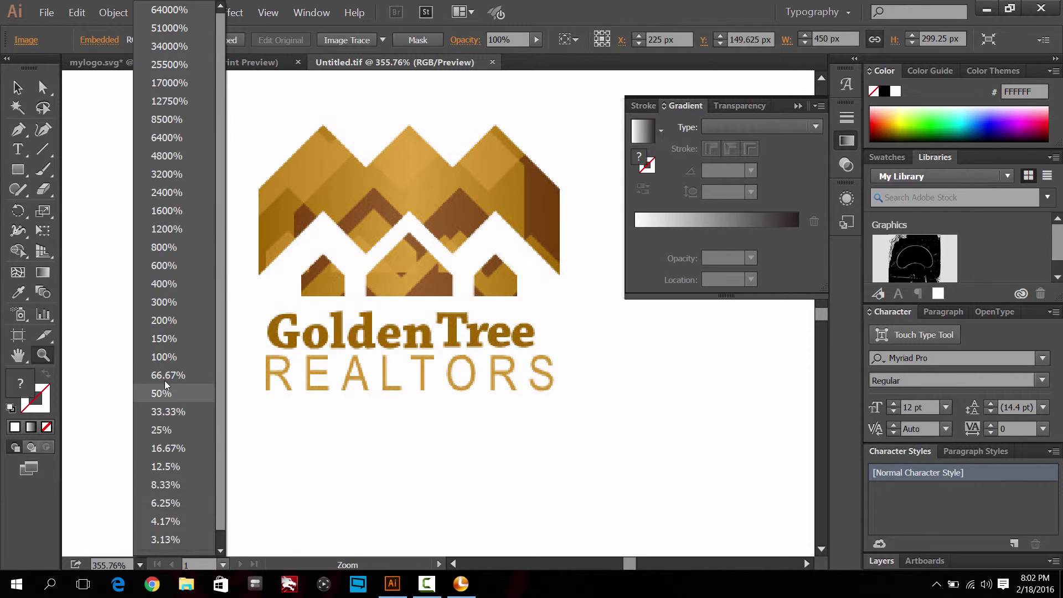
pyautogui.click(166, 357)
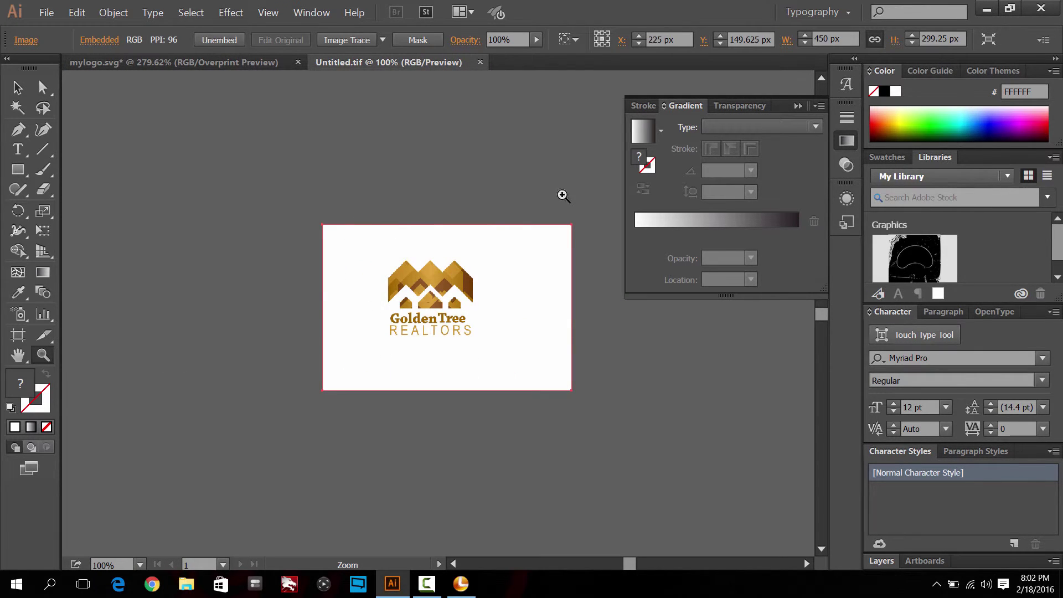
pyautogui.moveTo(601, 178); pyautogui.dragTo(277, 489)
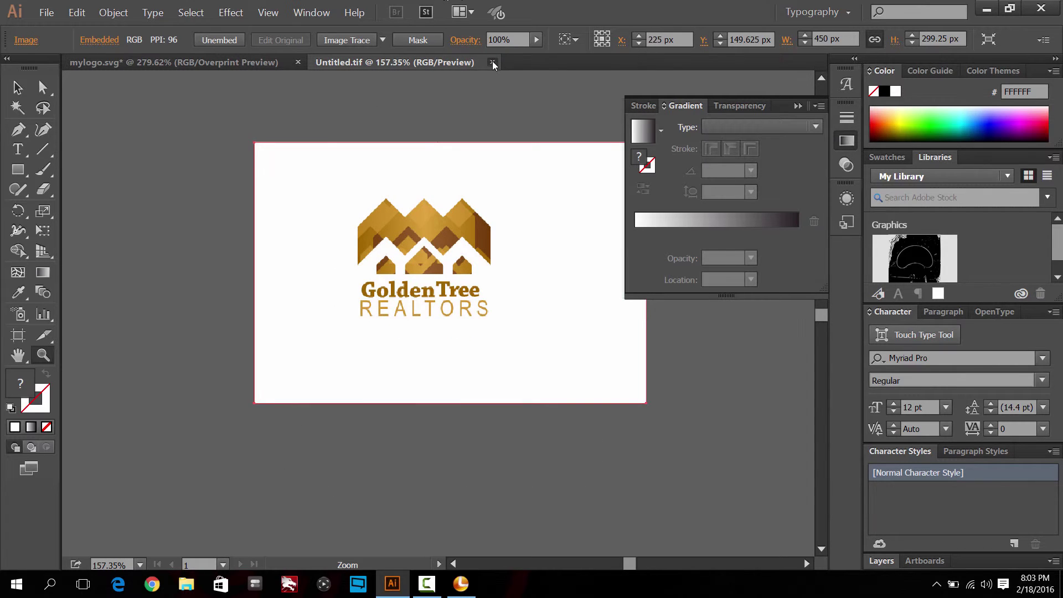
# - Switch the Illustrator workspace to Printing and Proofing, and minimize the application
pyautogui.click(840, 13)
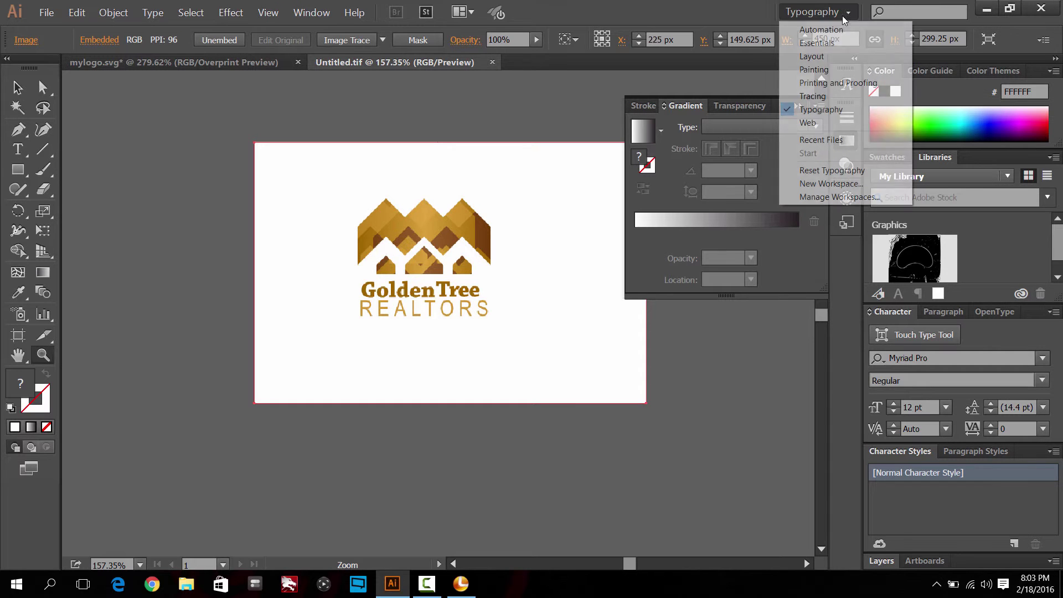
pyautogui.click(851, 84)
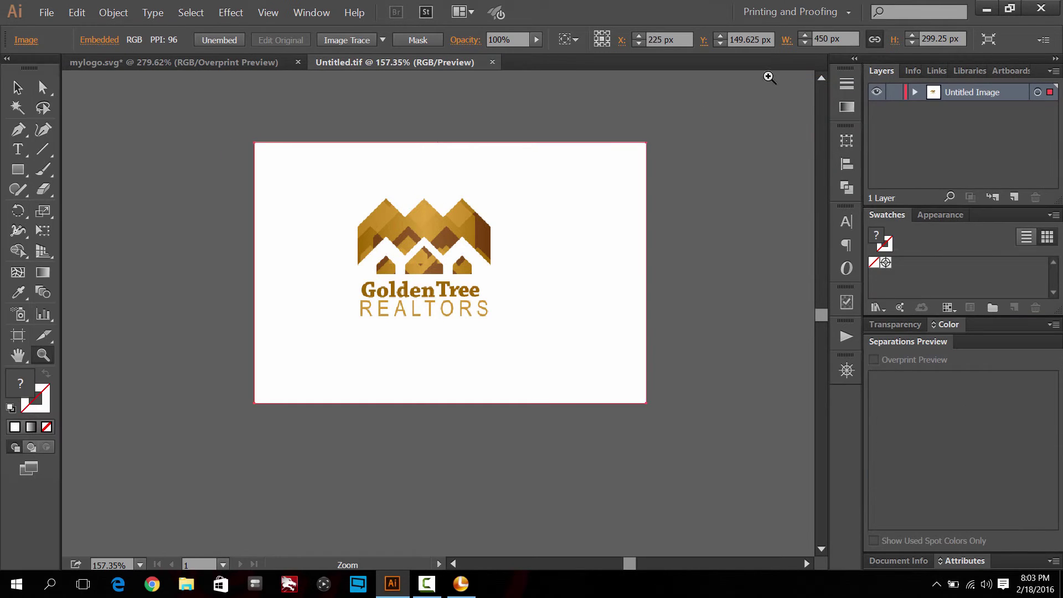
pyautogui.click(987, 8)
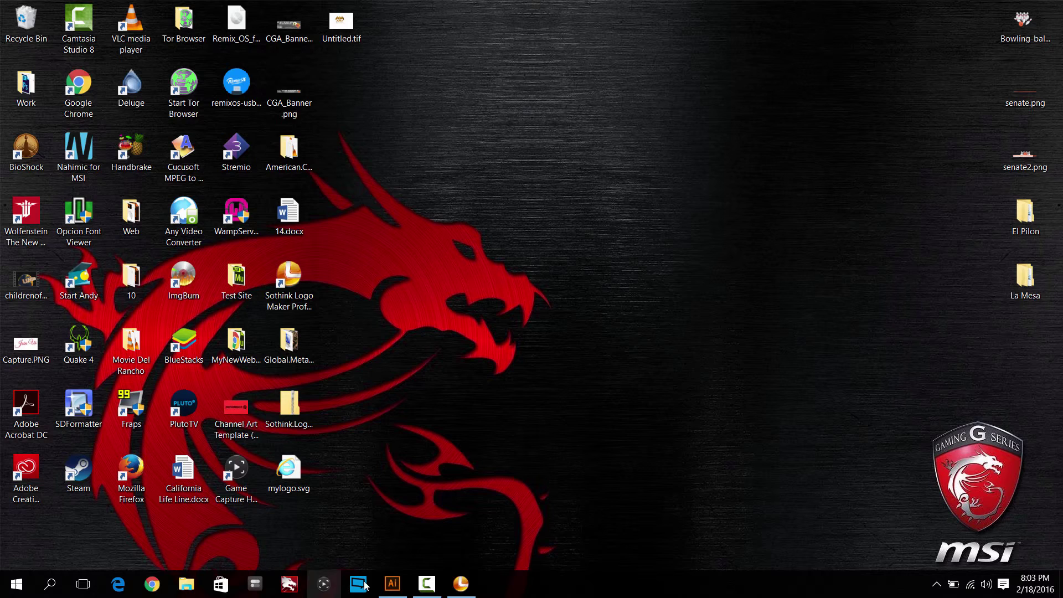
# - Switch back to Sothink Logo Maker, select the whole GoldenTree Realtors logo, and move it closer to the canvas centre
pyautogui.click(461, 584)
pyautogui.click(379, 234)
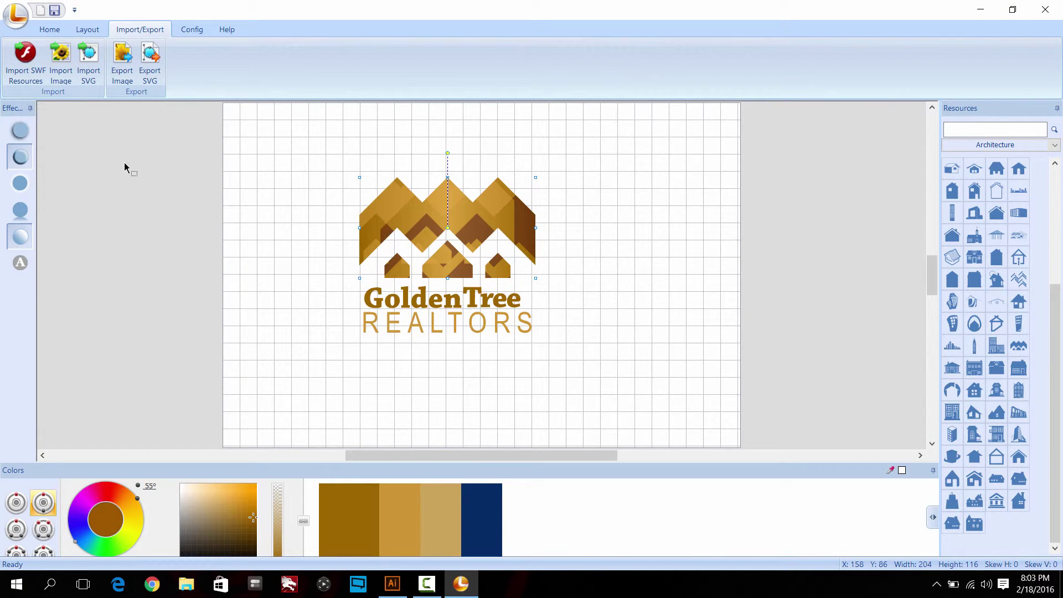
pyautogui.click(188, 163)
pyautogui.moveTo(208, 168); pyautogui.dragTo(697, 355)
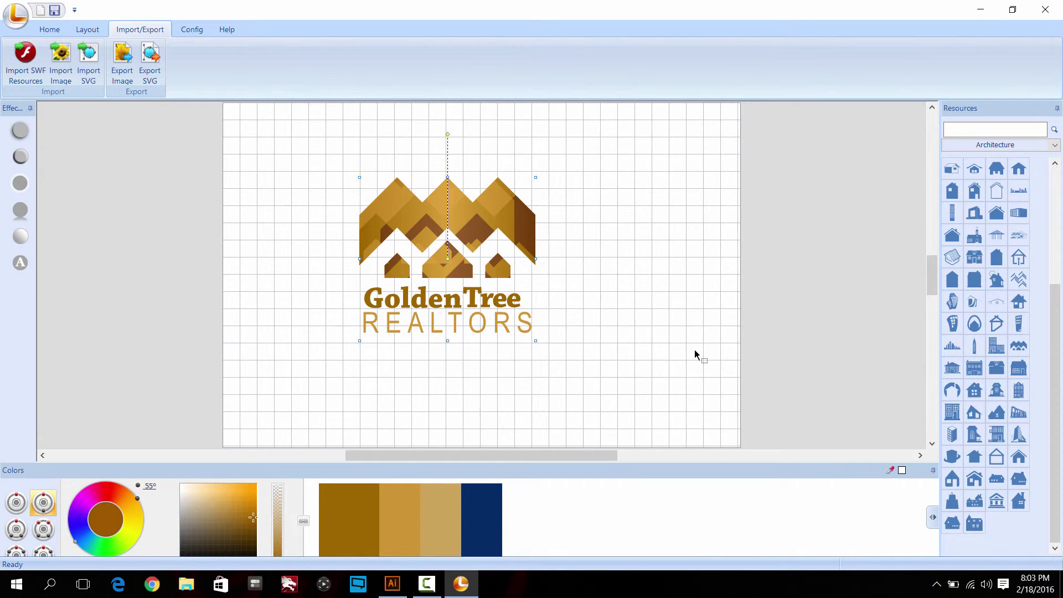
pyautogui.moveTo(434, 200); pyautogui.dragTo(489, 220)
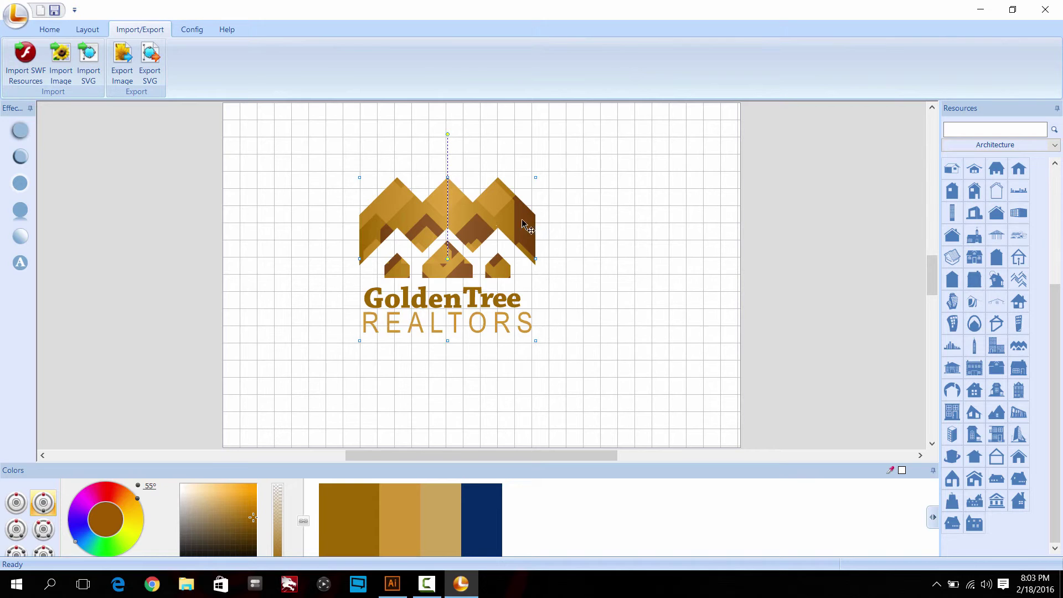
pyautogui.click(740, 211)
pyautogui.moveTo(379, 194); pyautogui.dragTo(656, 359)
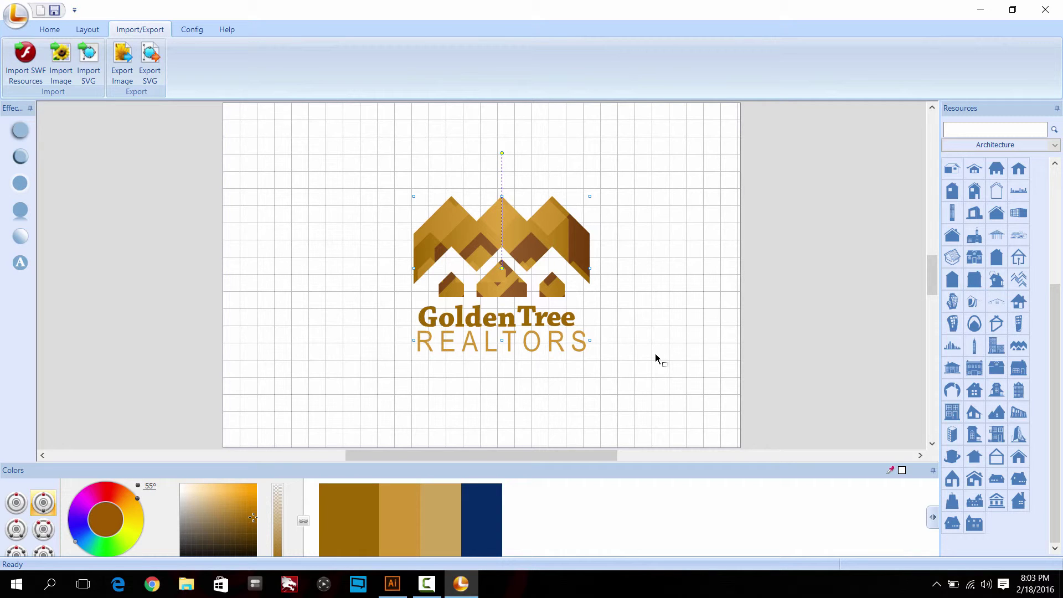
# - Switch to Google Chrome and search the web for "sothink logo maker"
pyautogui.click(118, 584)
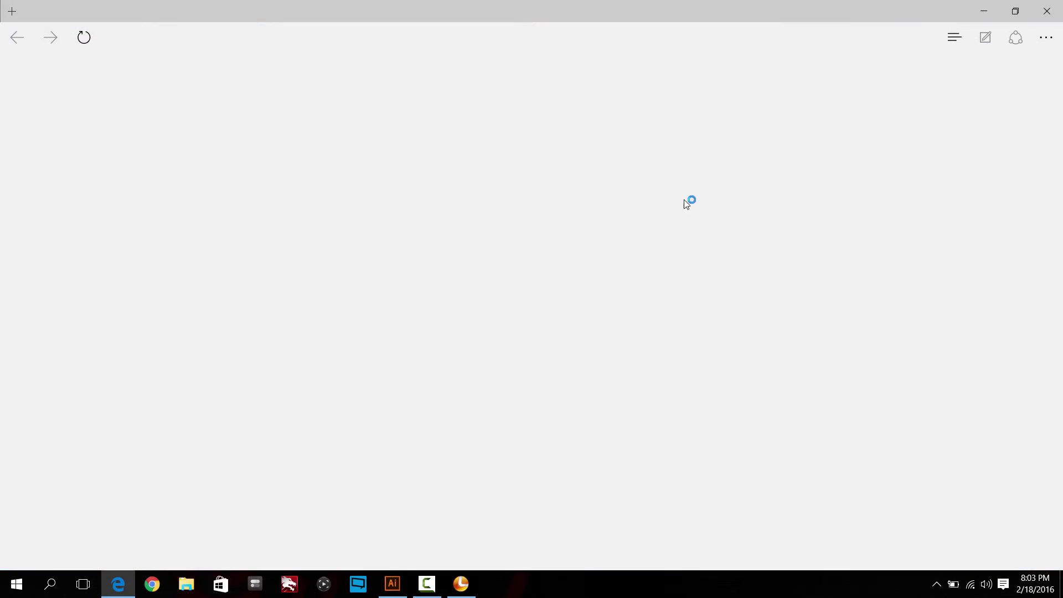
pyautogui.click(1058, 13)
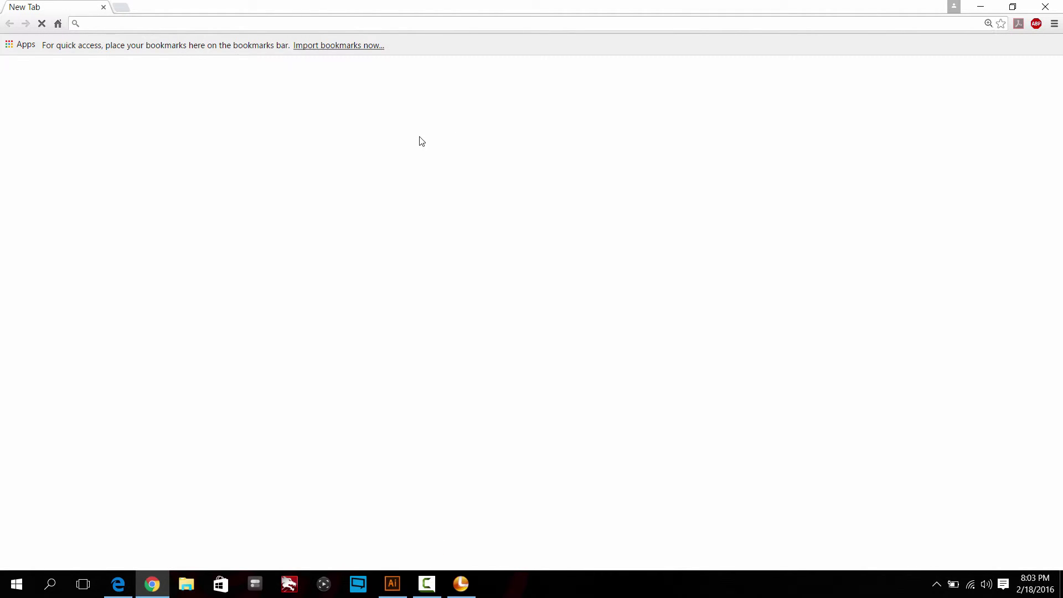
pyautogui.write('so')
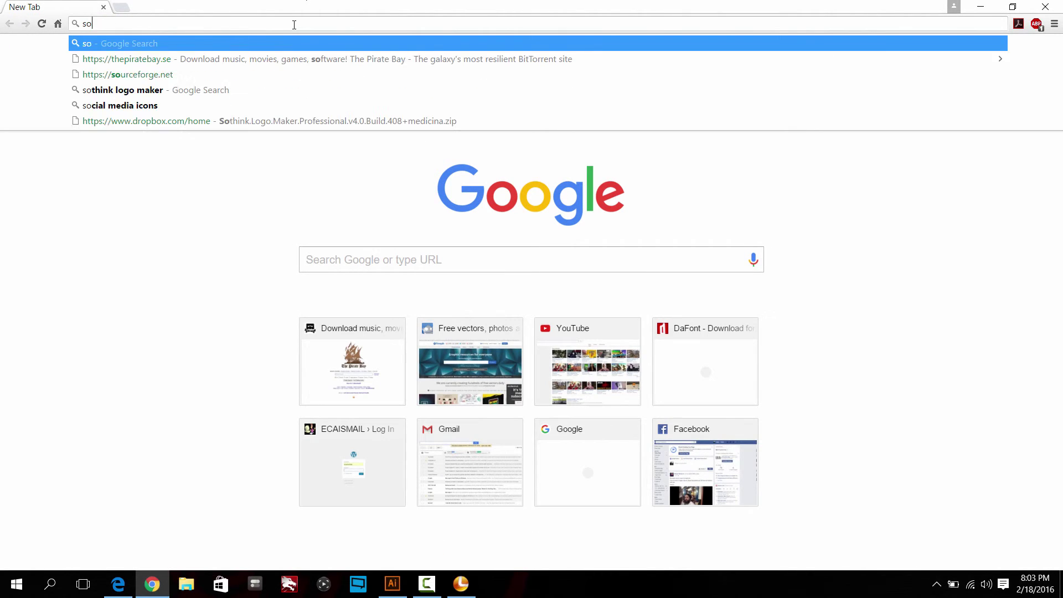
pyautogui.write('think')
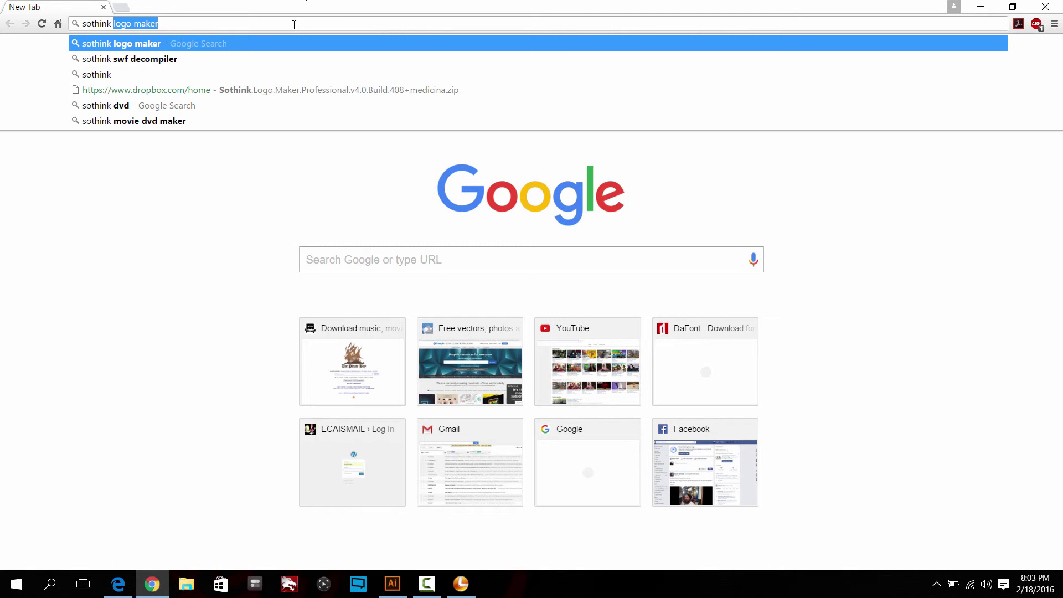
pyautogui.press('Return')
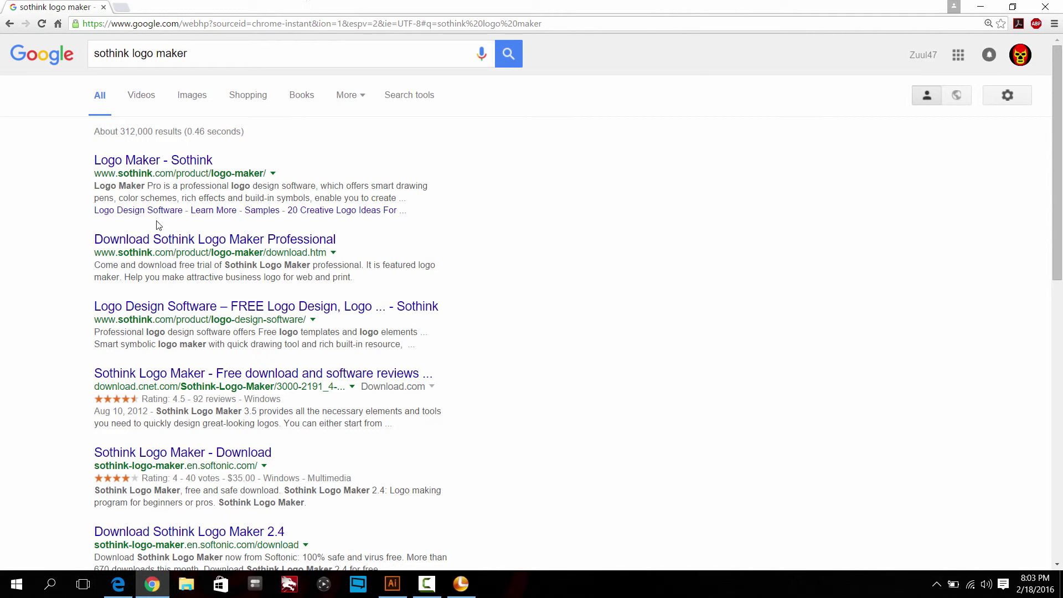
# - Open the Download Sothink Logo Maker Professional search result and look through the trial download page
pyautogui.click(153, 170)
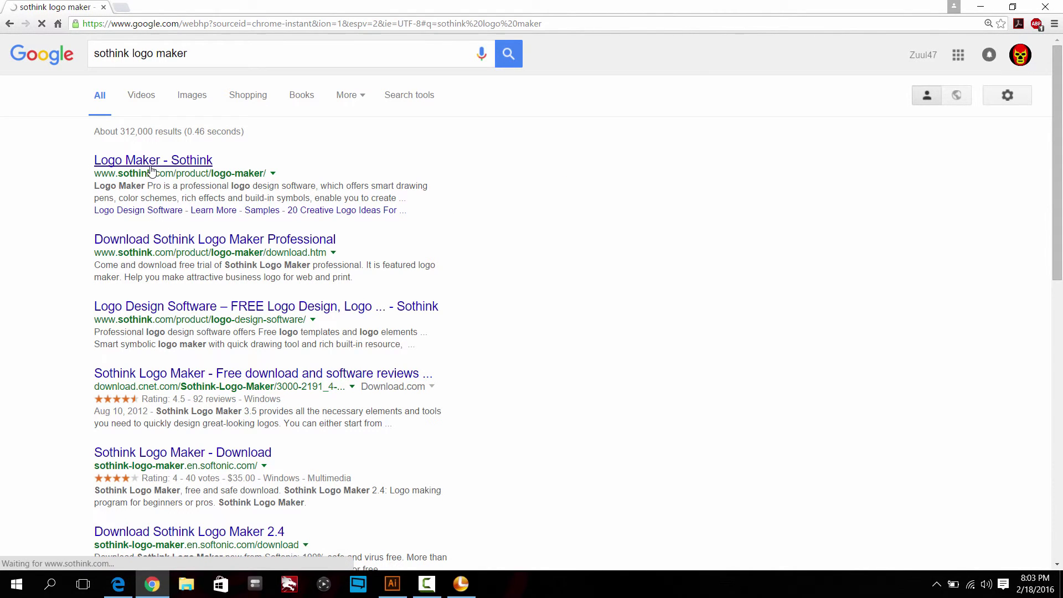
pyautogui.click(294, 240)
pyautogui.moveTo(248, 480); pyautogui.dragTo(222, 480)
pyautogui.click(348, 455)
pyautogui.scroll(-5, 340, 441)
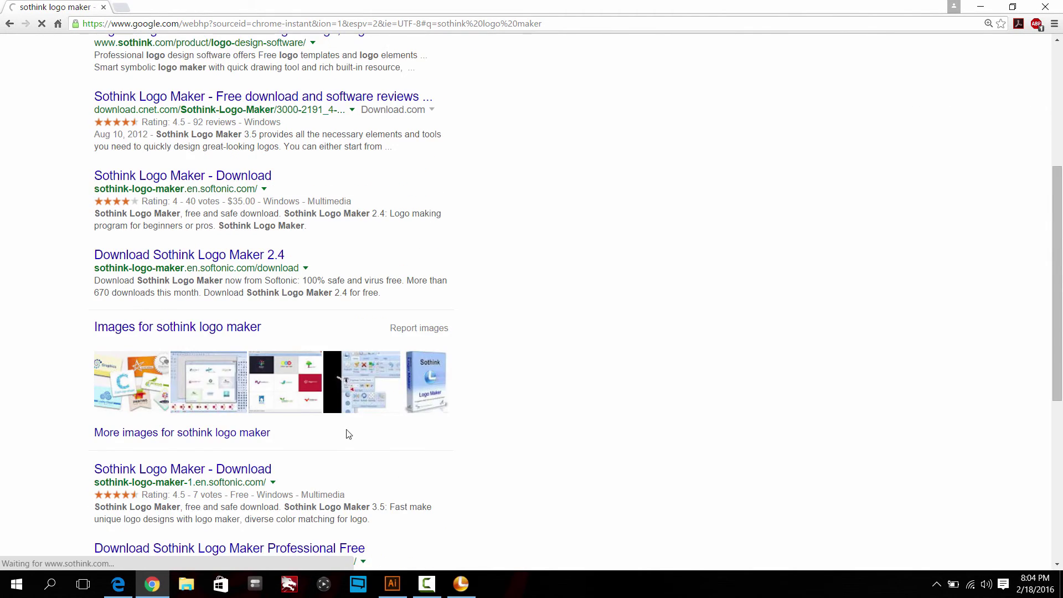
pyautogui.scroll(-5, 348, 434)
pyautogui.scroll(10, 346, 438)
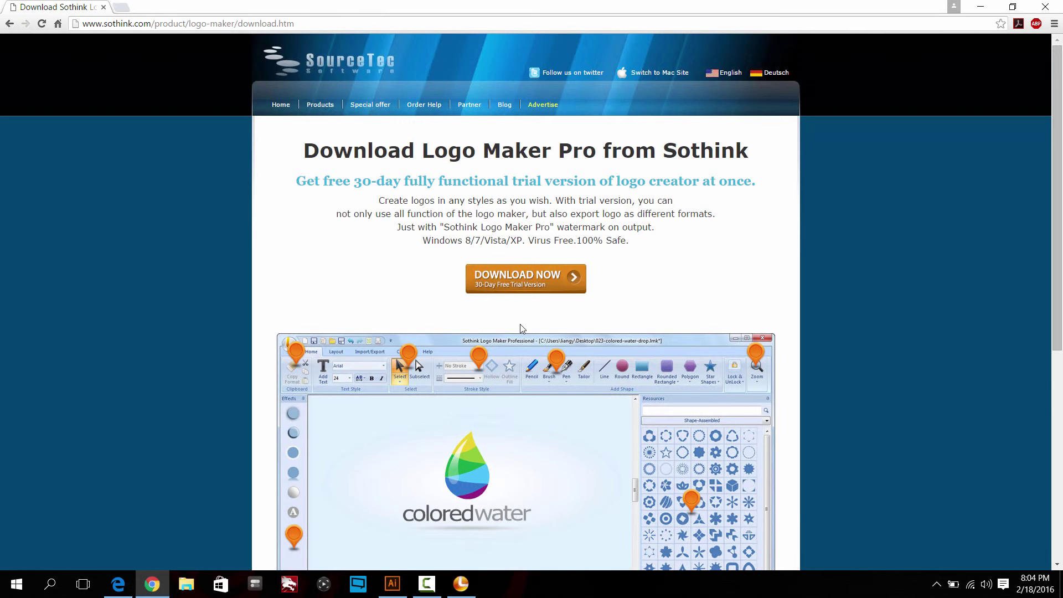
pyautogui.scroll(-7, 521, 328)
pyautogui.scroll(8, 527, 332)
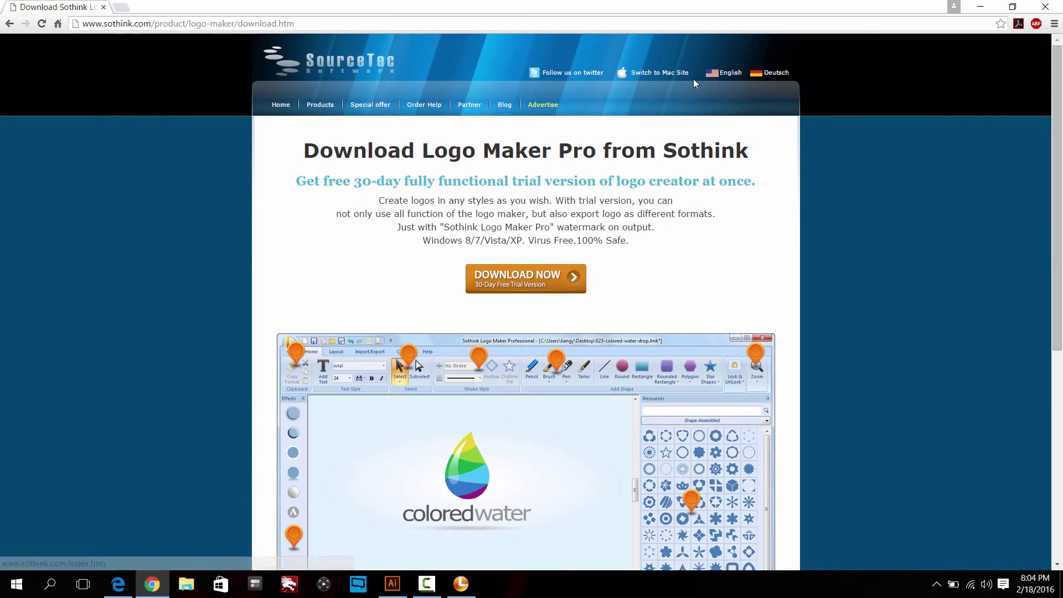
# - Open the Sothink products page and look through the product list for the Logo Maker editions
pyautogui.click(320, 111)
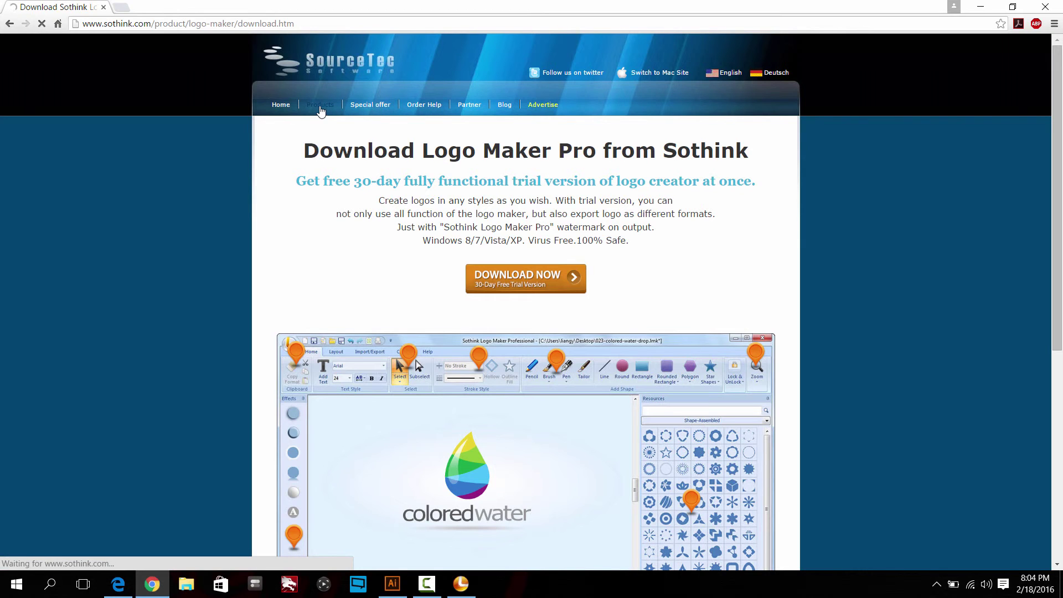
pyautogui.scroll(-6, 366, 156)
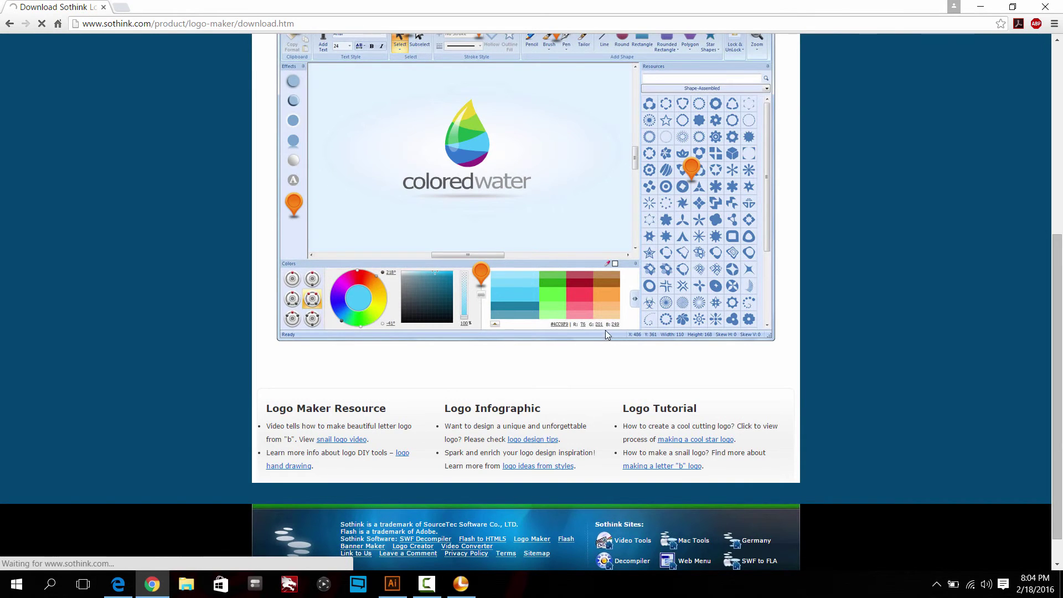
pyautogui.scroll(-1, 609, 326)
pyautogui.scroll(2, 613, 327)
pyautogui.scroll(5, 645, 388)
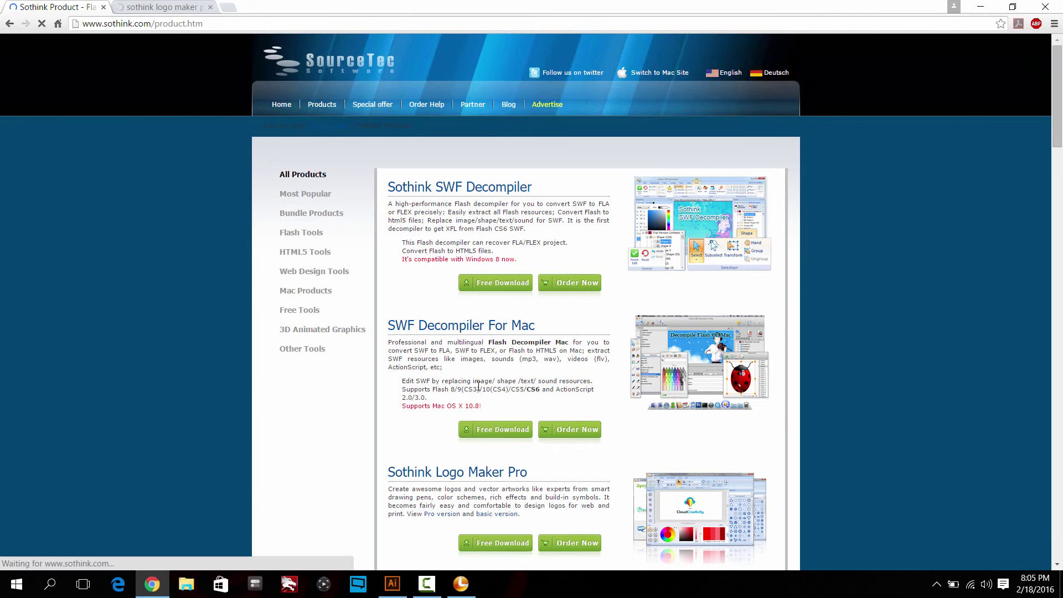
pyautogui.scroll(-4, 470, 383)
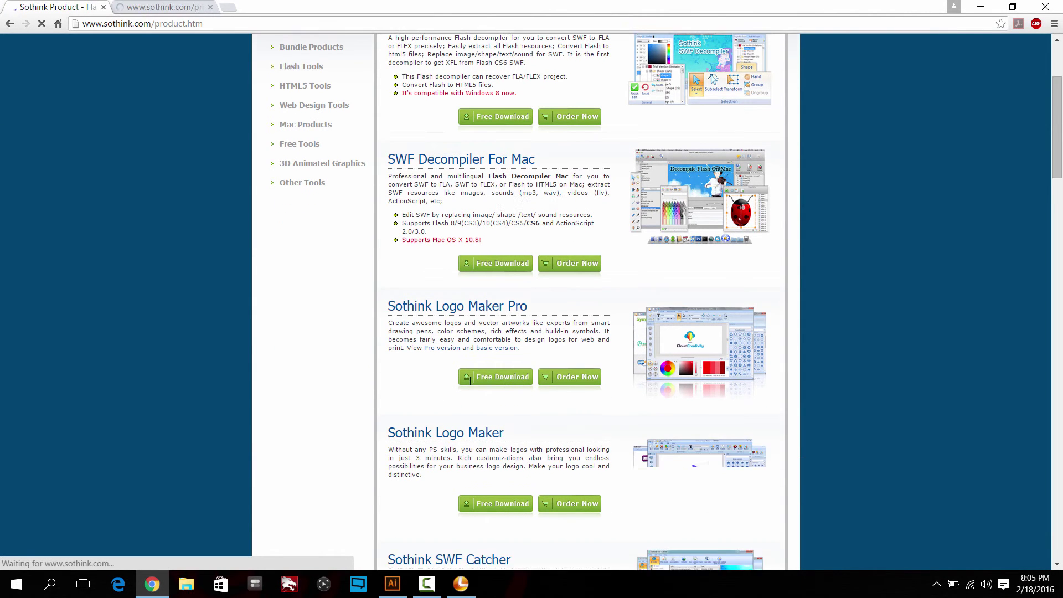
pyautogui.scroll(-3, 573, 370)
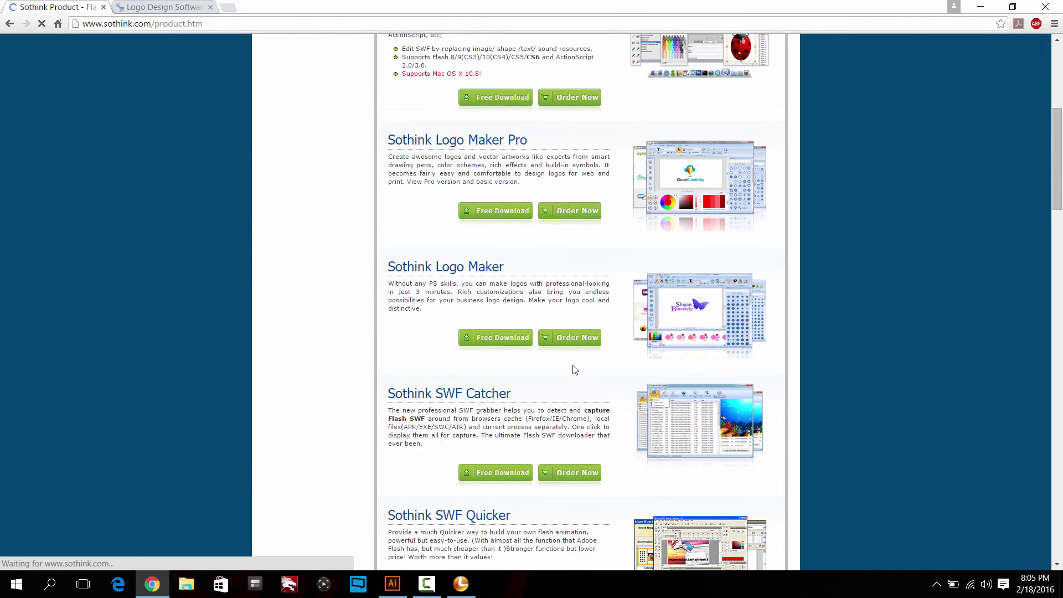
pyautogui.scroll(-4, 573, 362)
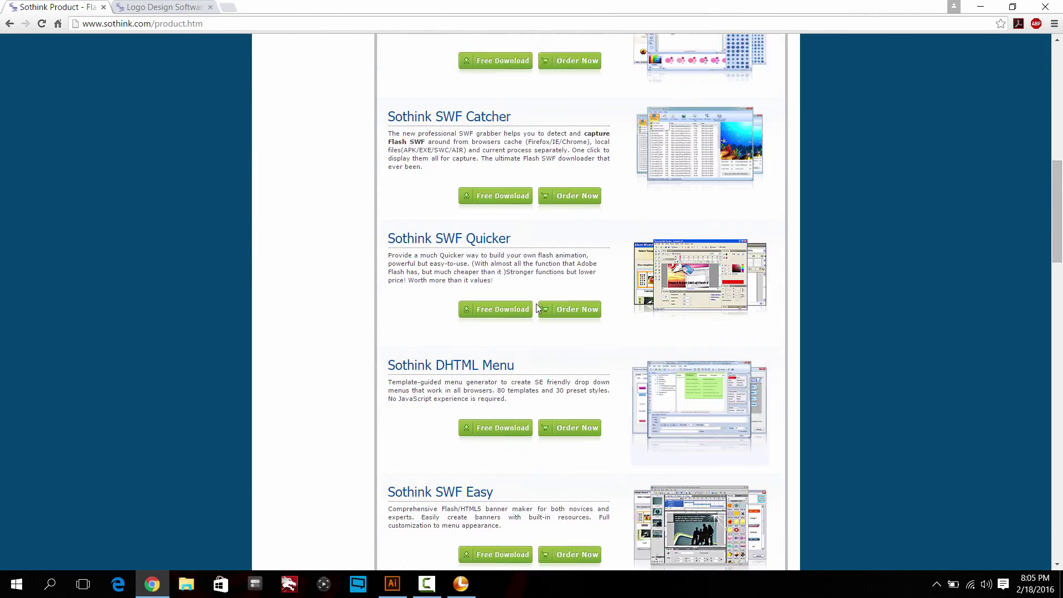
# - Open the order page for Sothink Logo Maker Pro, review the shopping cart's items and prices, and close the cart page
pyautogui.scroll(5, 536, 304)
pyautogui.click(578, 215)
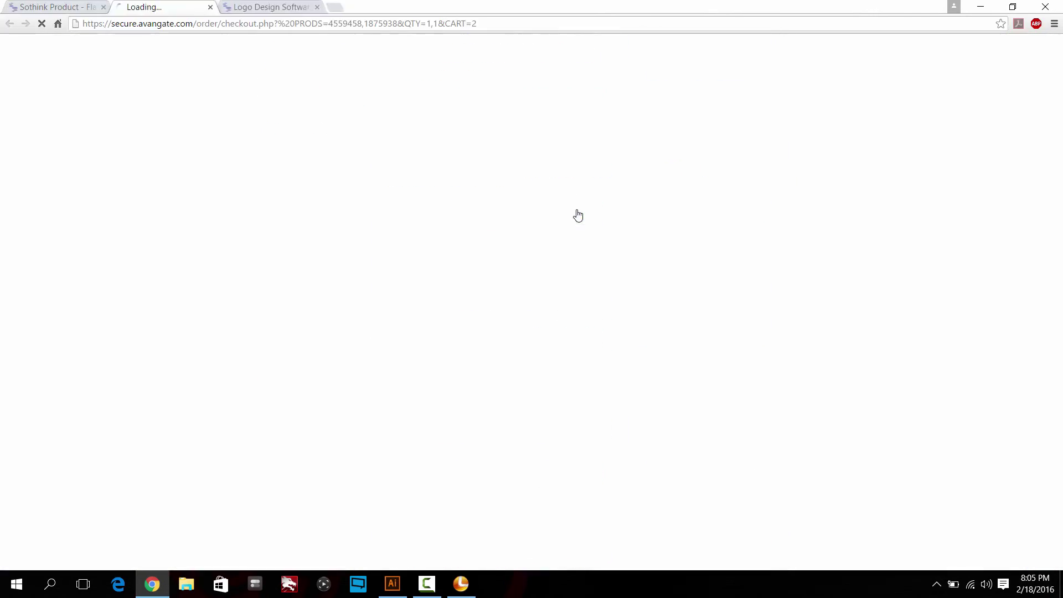
pyautogui.click(245, 7)
pyautogui.click(184, 5)
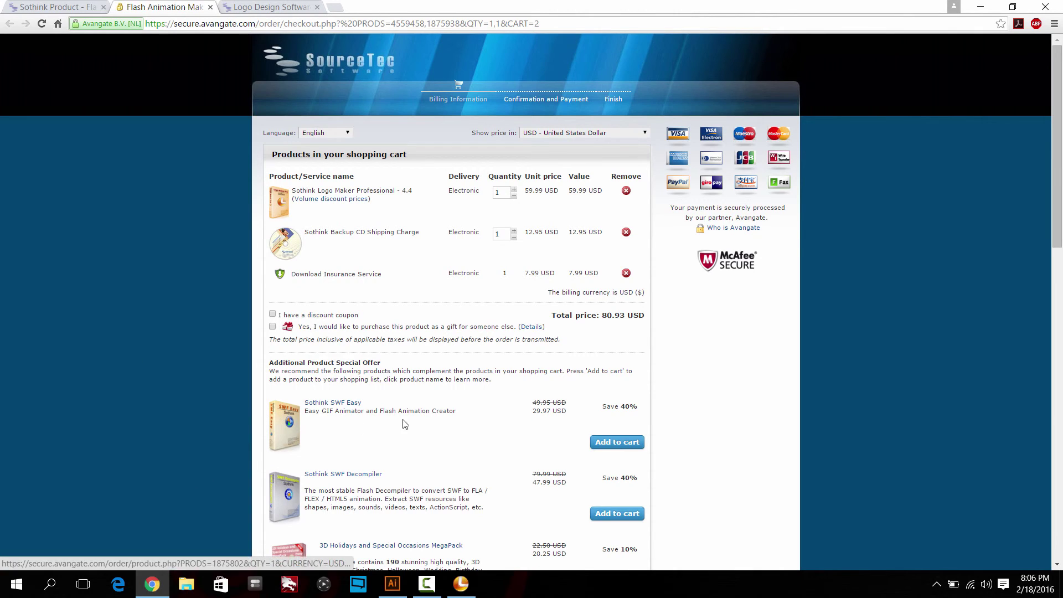
pyautogui.scroll(-5, 403, 418)
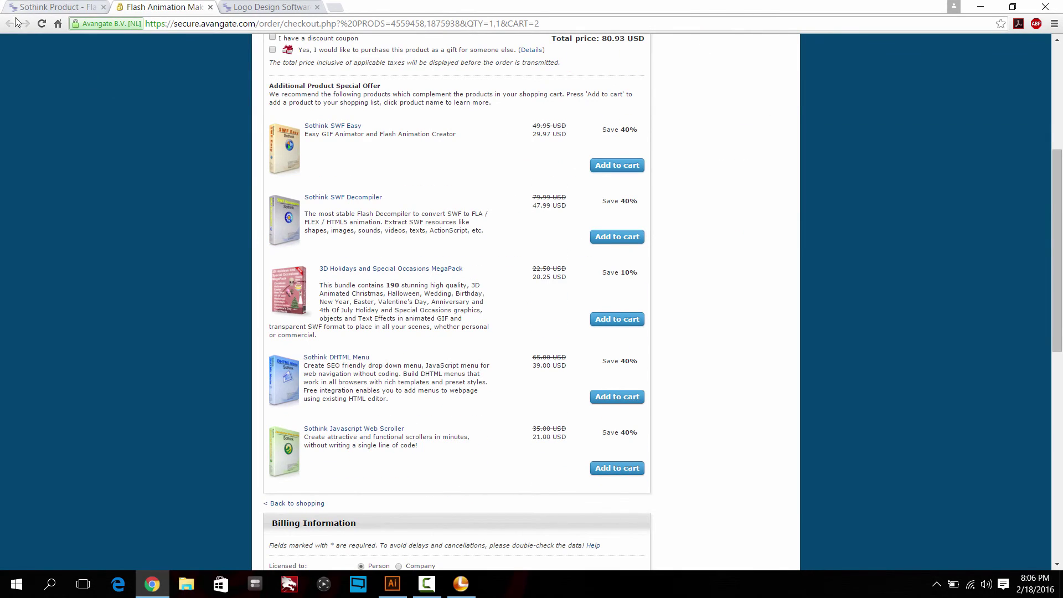
pyautogui.scroll(5, 378, 425)
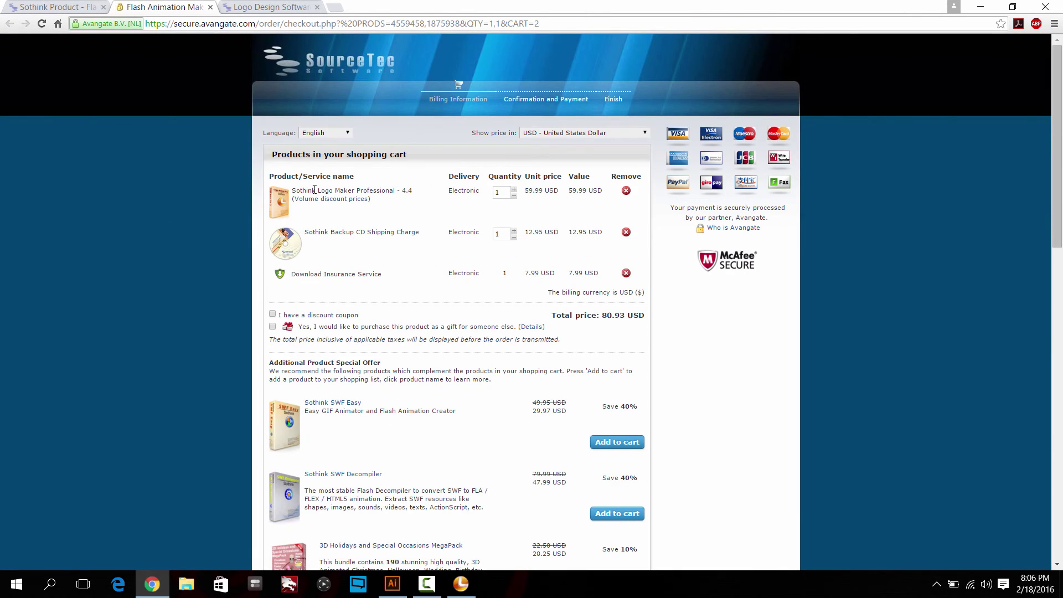
pyautogui.click(210, 7)
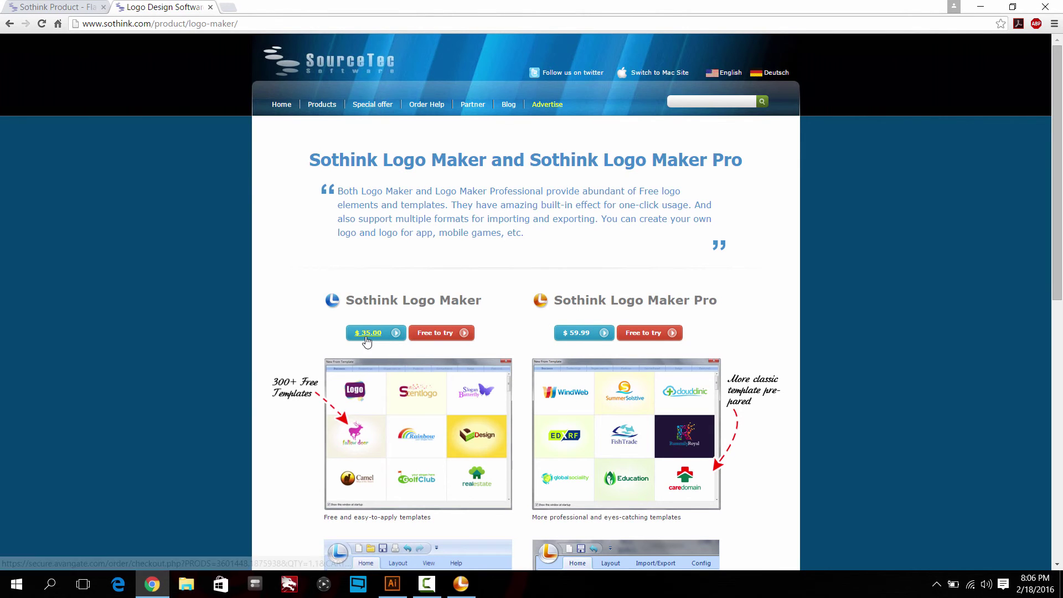
# - Compare the templates, drawing tools, color options and prices of Sothink Logo Maker and Sothink Logo Maker Pro on the product page
pyautogui.scroll(-4, 474, 415)
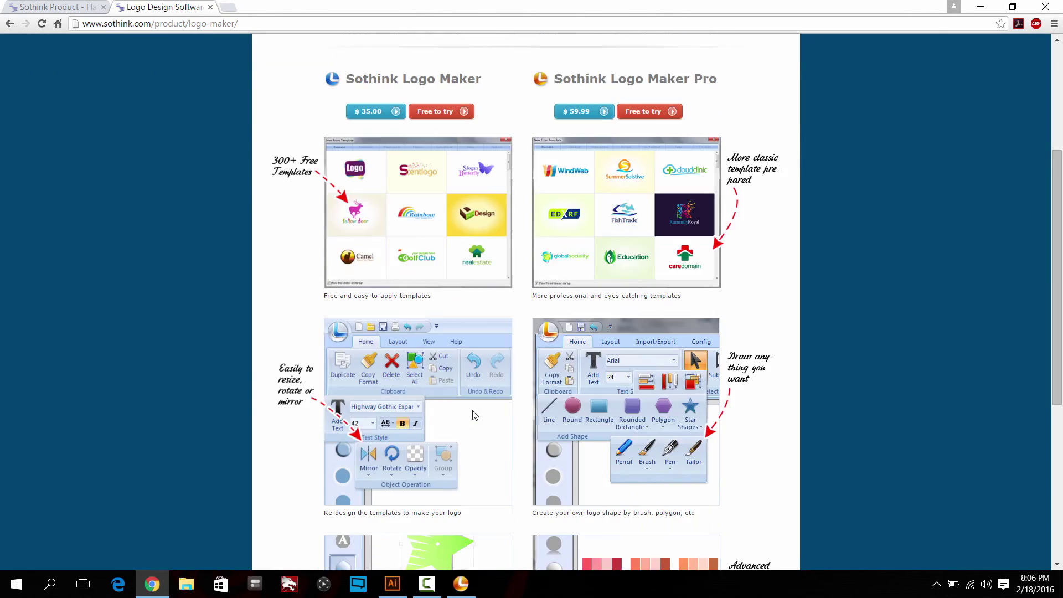
pyautogui.scroll(1, 475, 415)
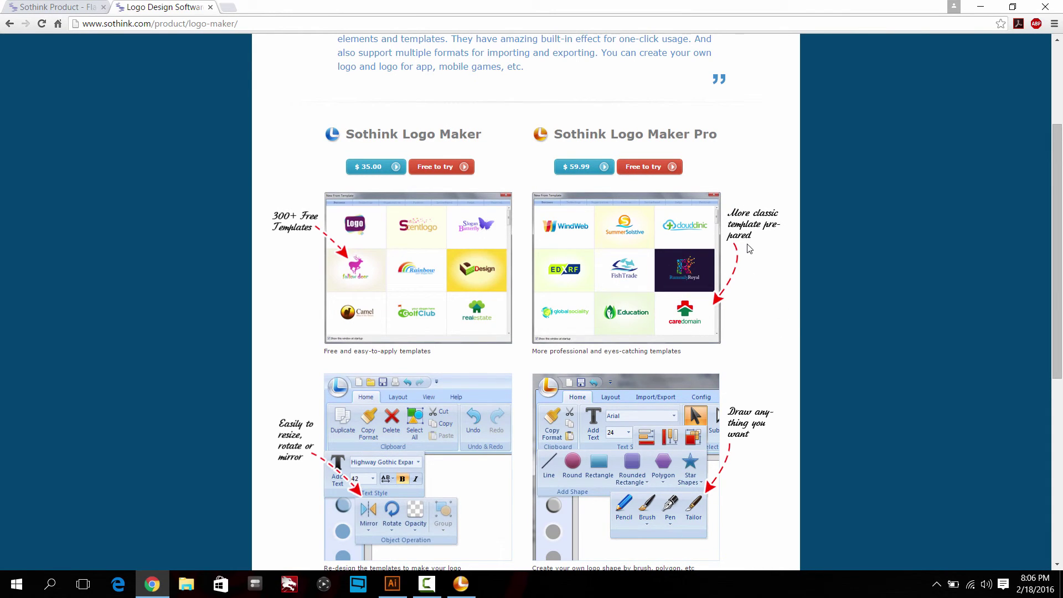
pyautogui.scroll(-3, 758, 282)
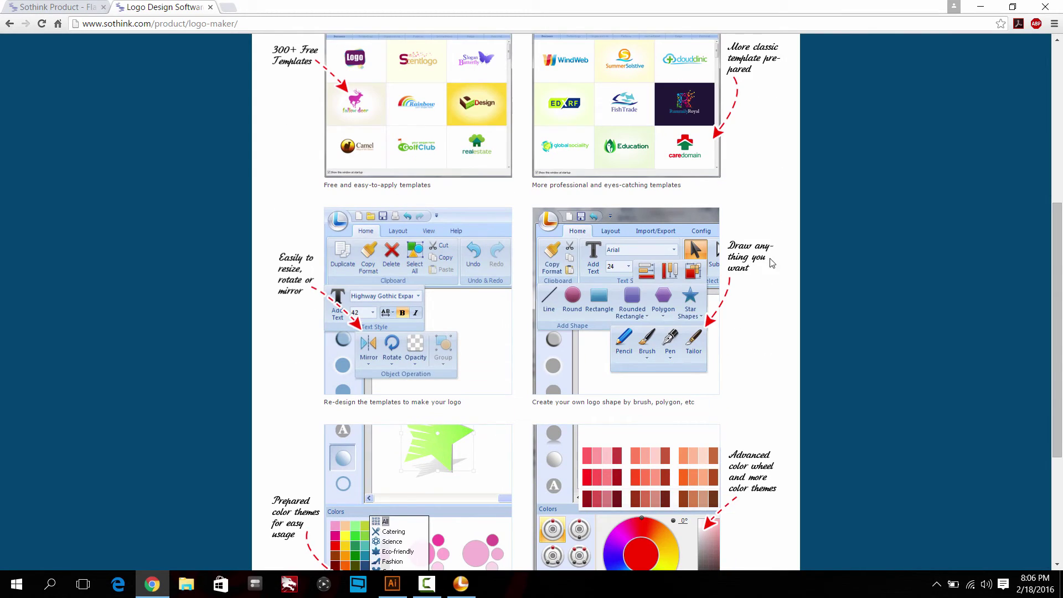
pyautogui.scroll(-4, 760, 281)
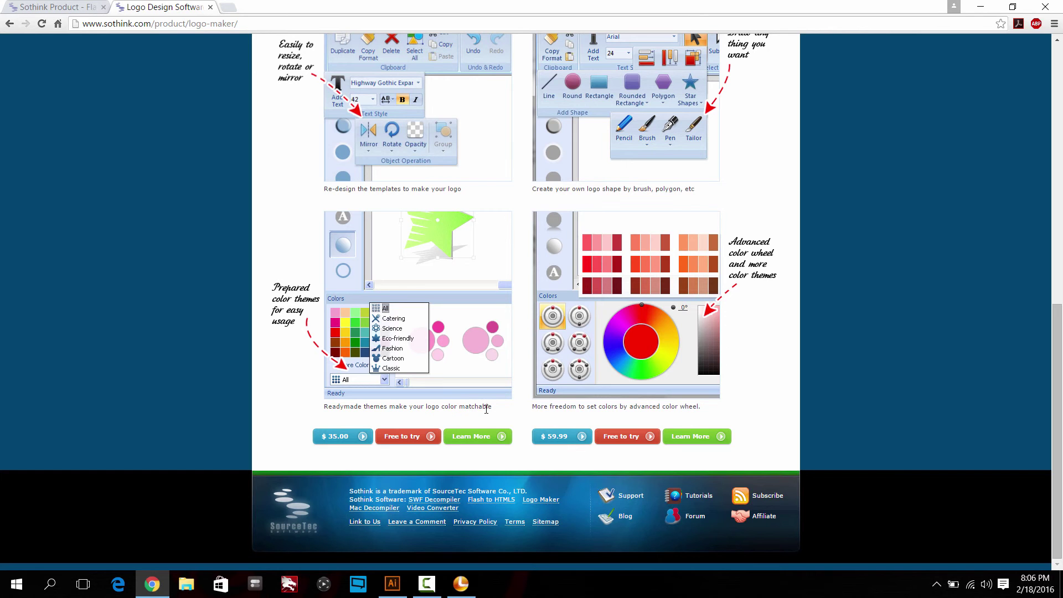
pyautogui.scroll(1, 486, 409)
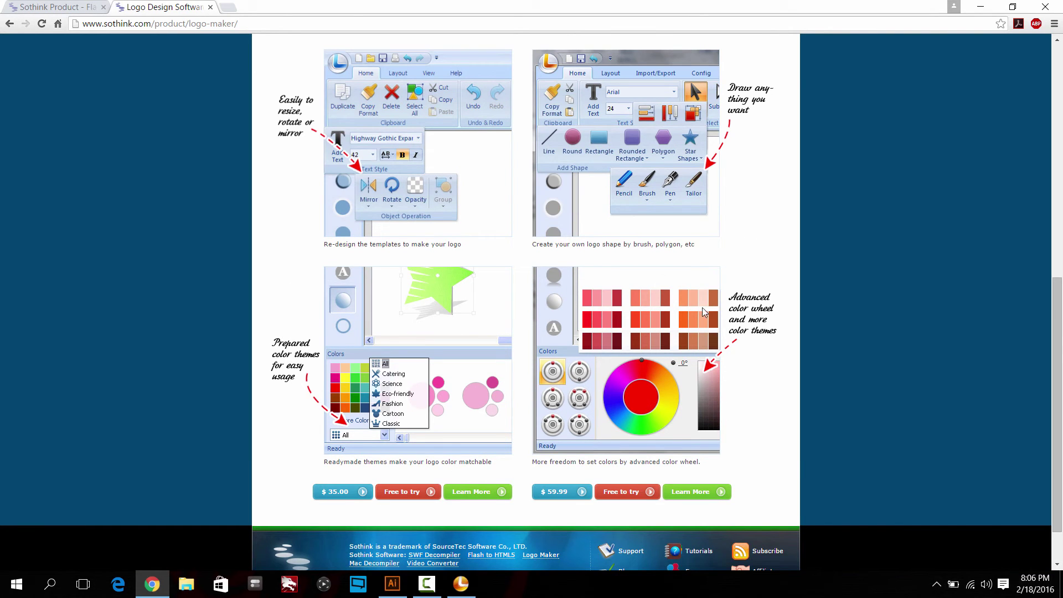
pyautogui.scroll(9, 701, 343)
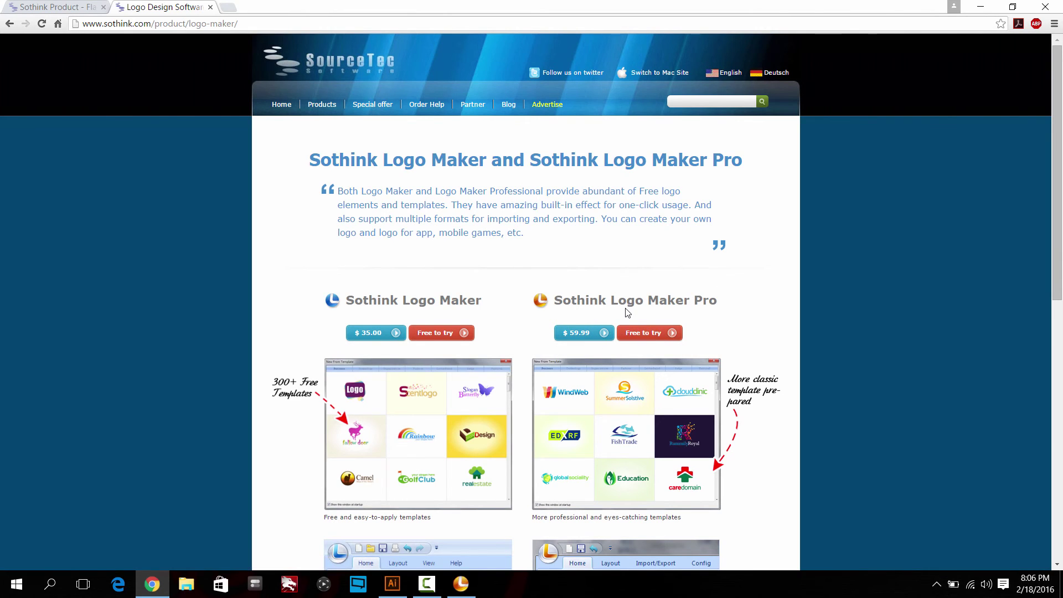
# - Switch back to Logo Maker Professional with the GoldenTree Realtors logo and show its canvas, snap and grid configuration options
pyautogui.click(981, 7)
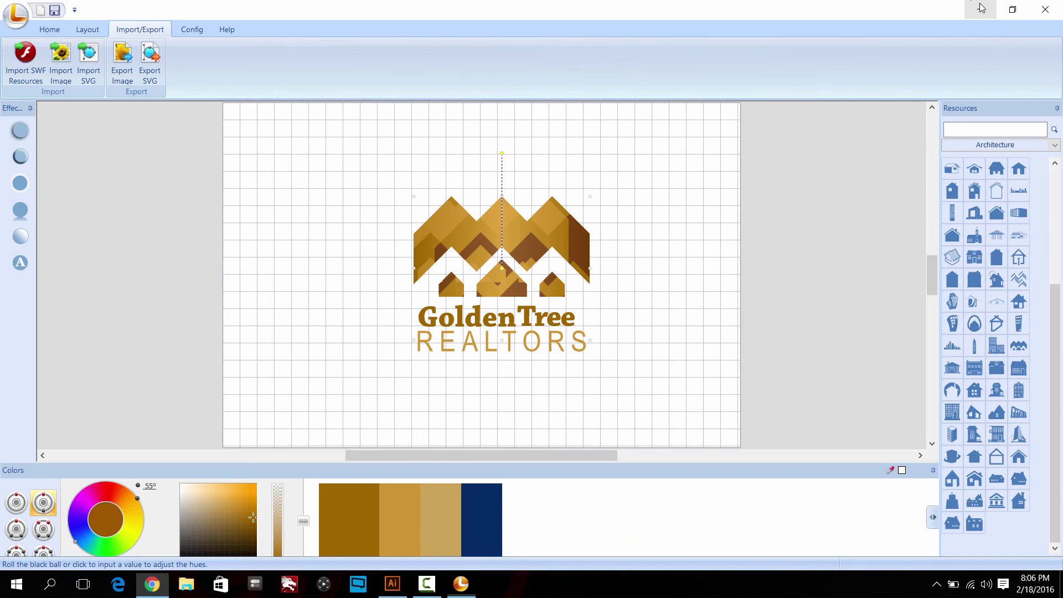
pyautogui.scroll(1, 678, 281)
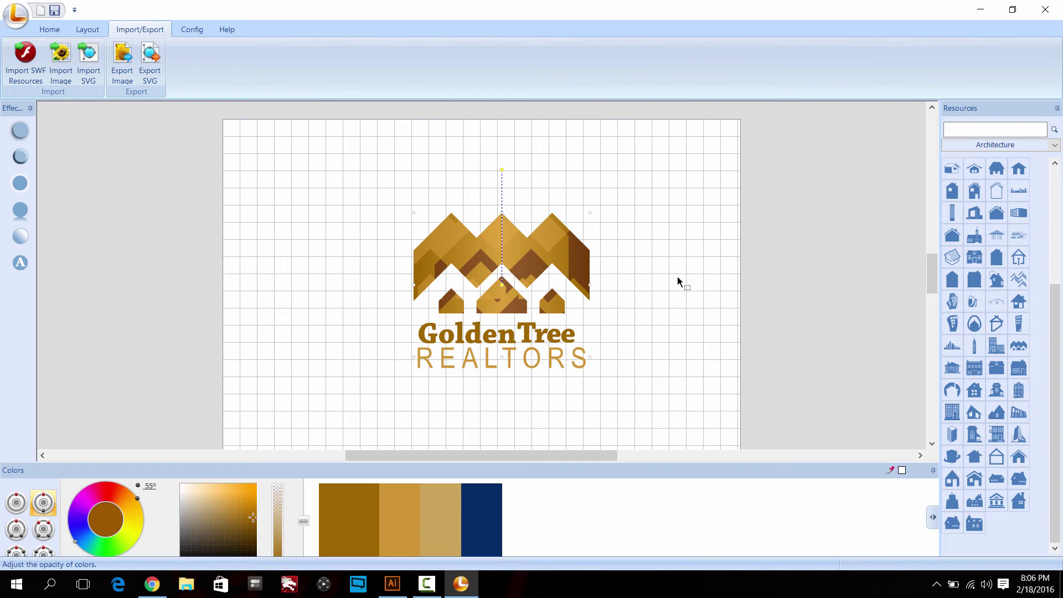
pyautogui.click(183, 26)
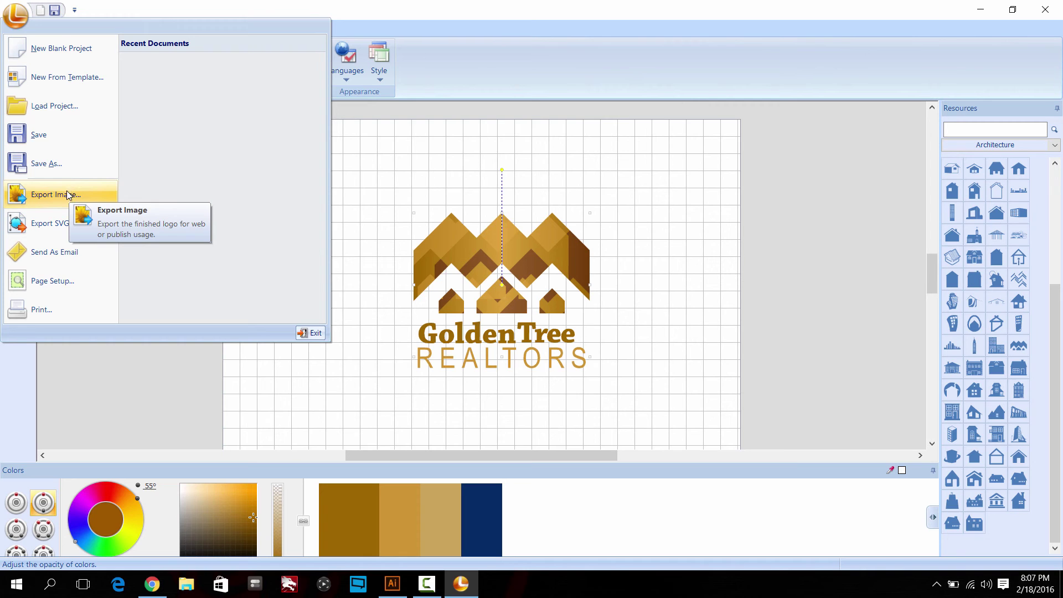
# - Start a new project from the fallow deer template, saving the current logo as Untitled.lmk on the Desktop
pyautogui.click(61, 78)
pyautogui.doubleClick(510, 330)
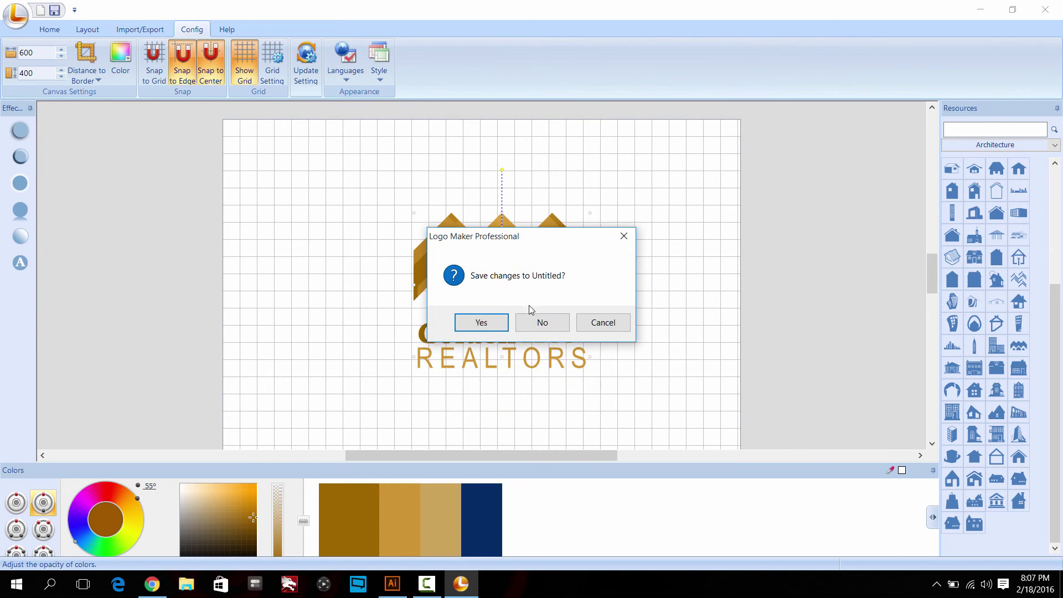
pyautogui.click(501, 327)
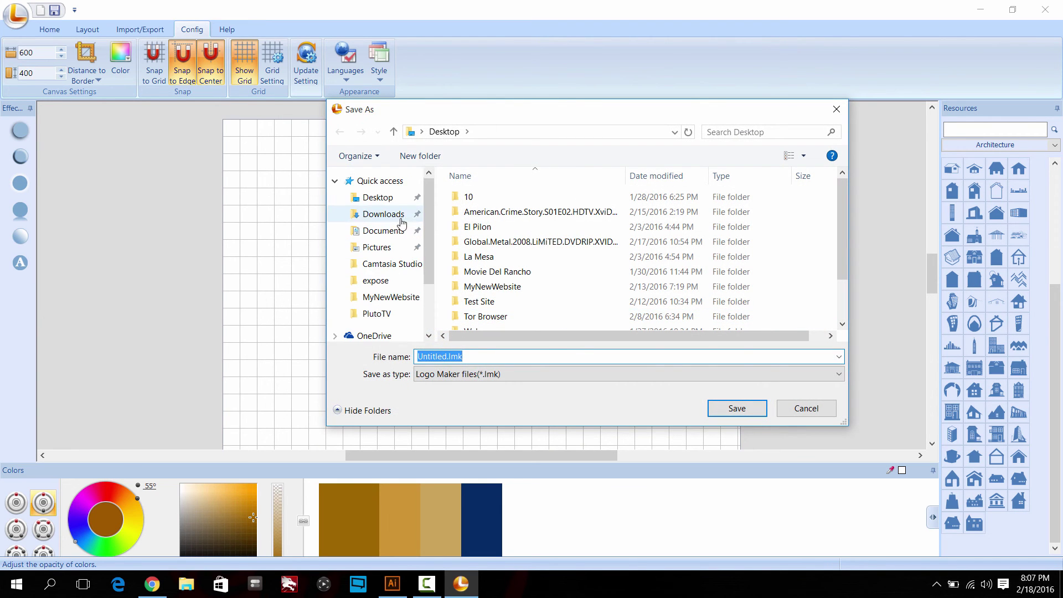
pyautogui.click(723, 413)
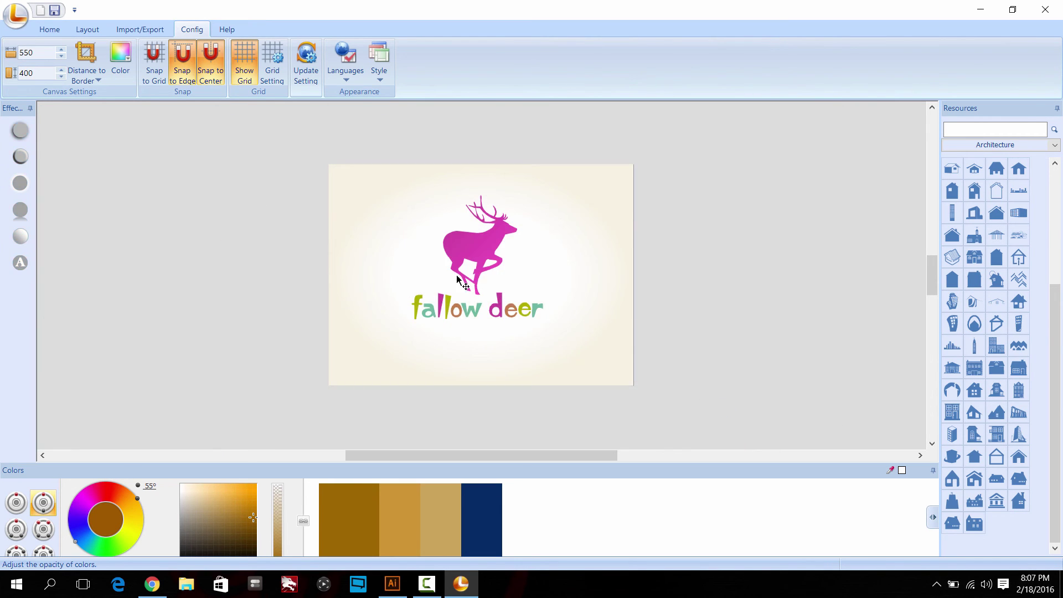
# - Move the deer graphic slightly left above the fallow deer text, to about X 190, Y 58
pyautogui.click(496, 249)
pyautogui.moveTo(496, 249); pyautogui.dragTo(474, 256)
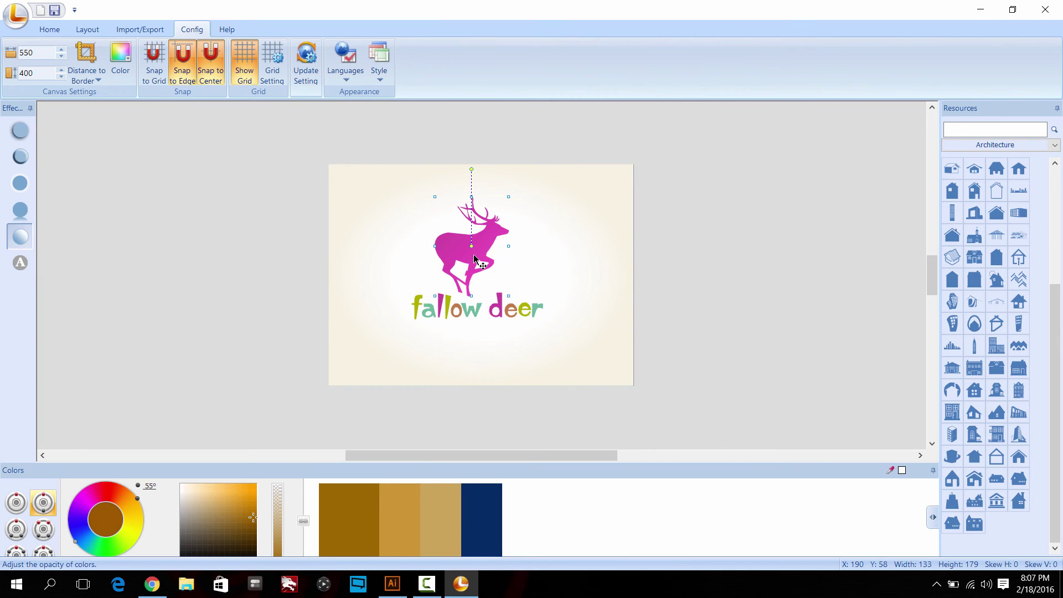